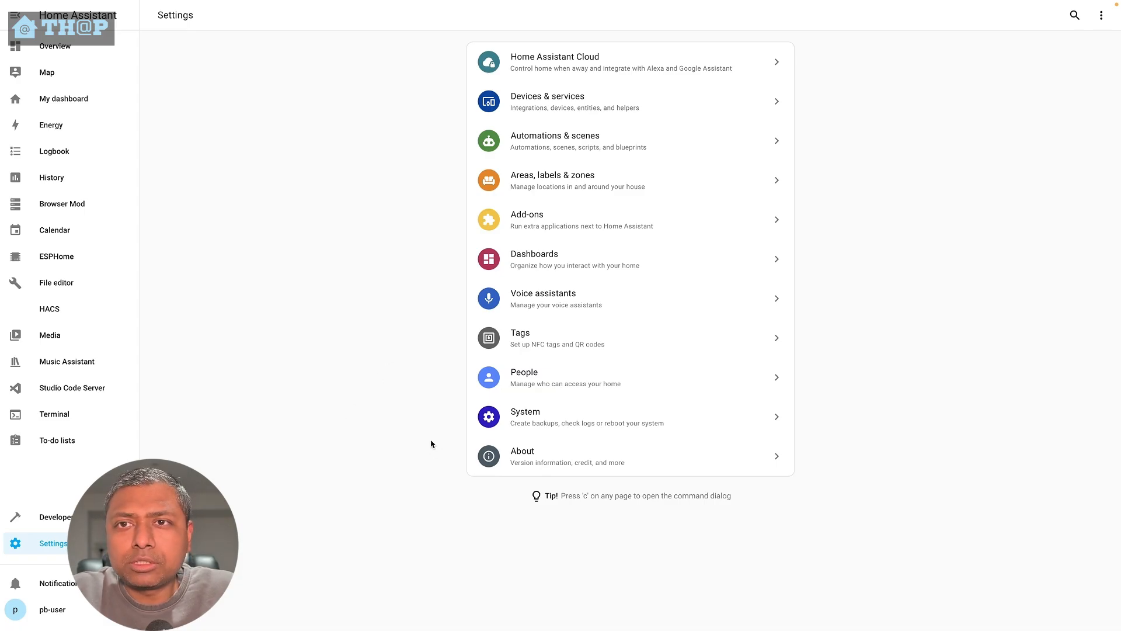
- Search the add-on store for 'assist' and install the Assist Microphone add-on
{"action": "left_click", "coordinate": [585, 237]}
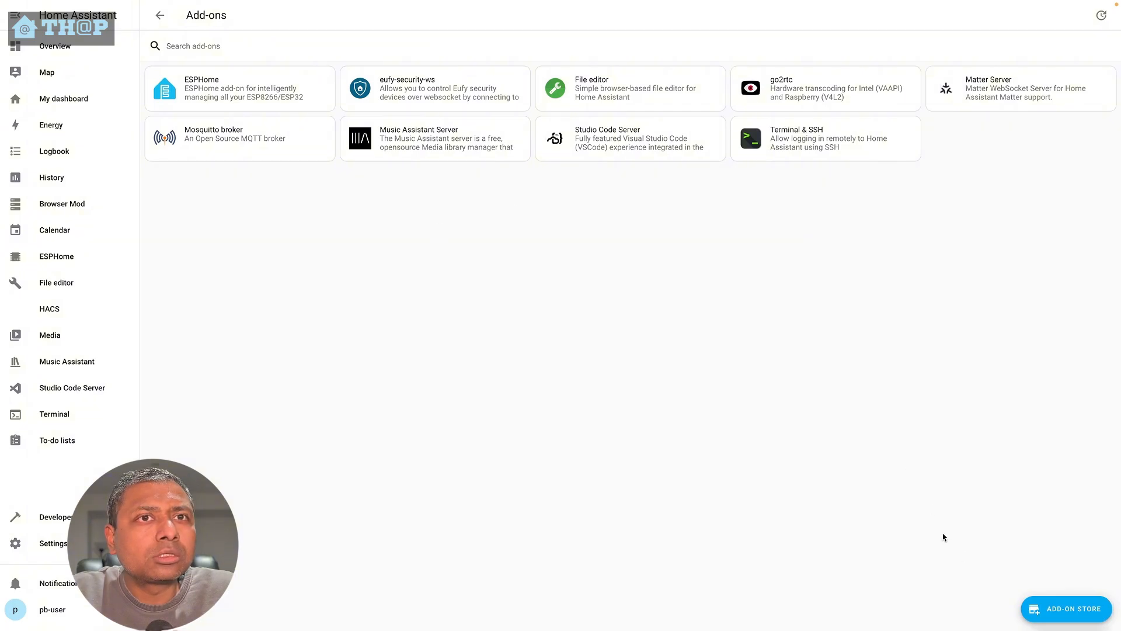
{"action": "left_click", "coordinate": [1066, 609]}
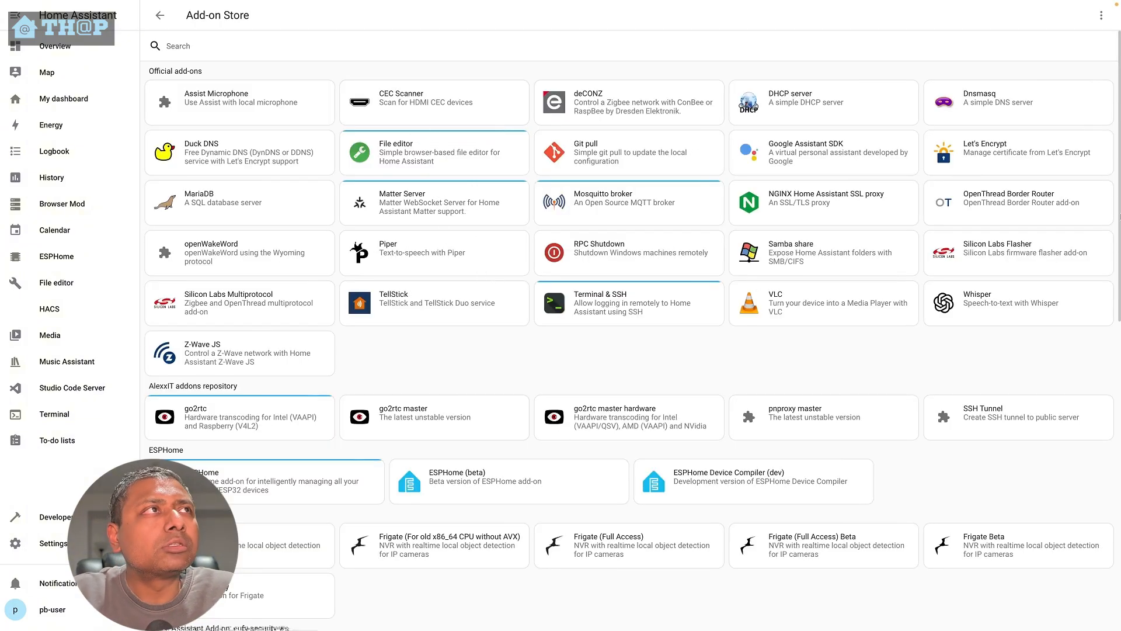
{"action": "left_click", "coordinate": [347, 51]}
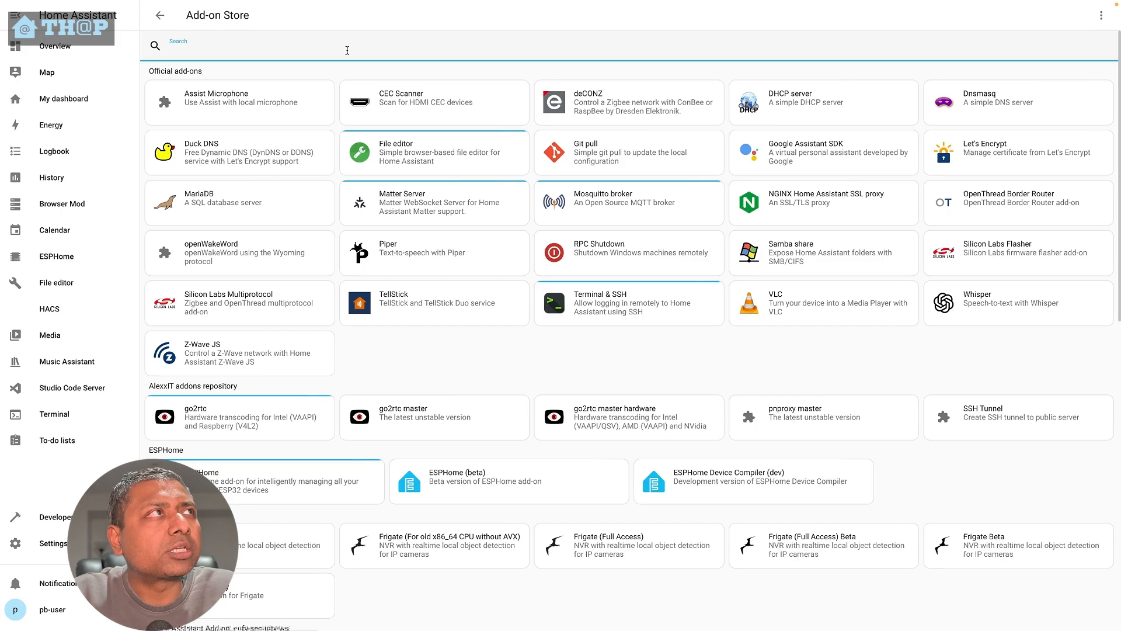
{"action": "type", "text": "assist"}
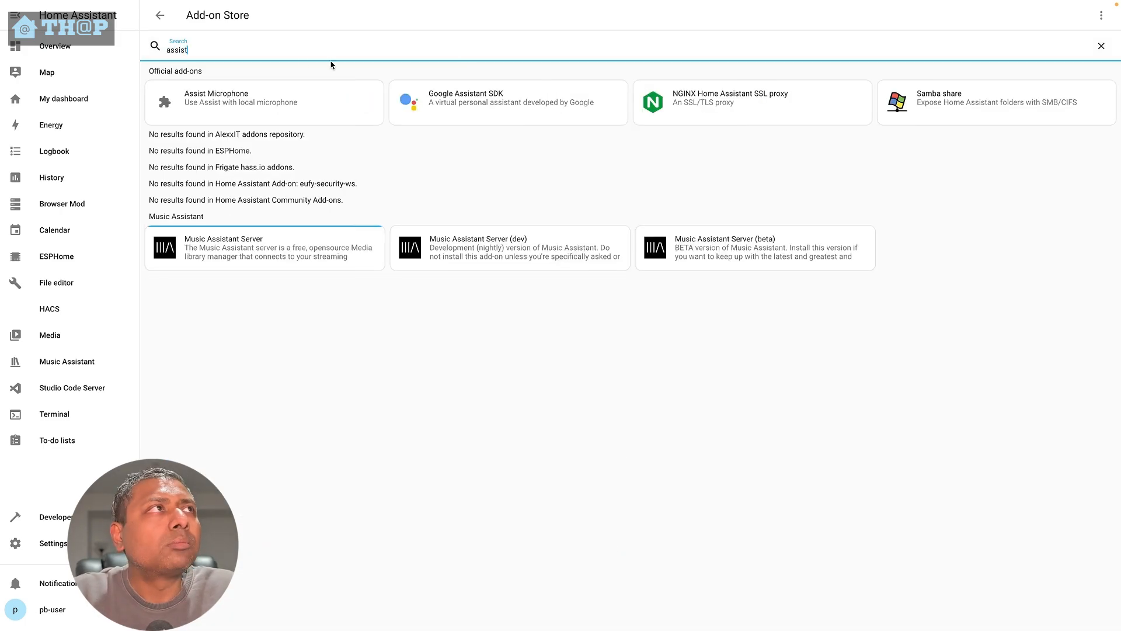
{"action": "left_click", "coordinate": [216, 122]}
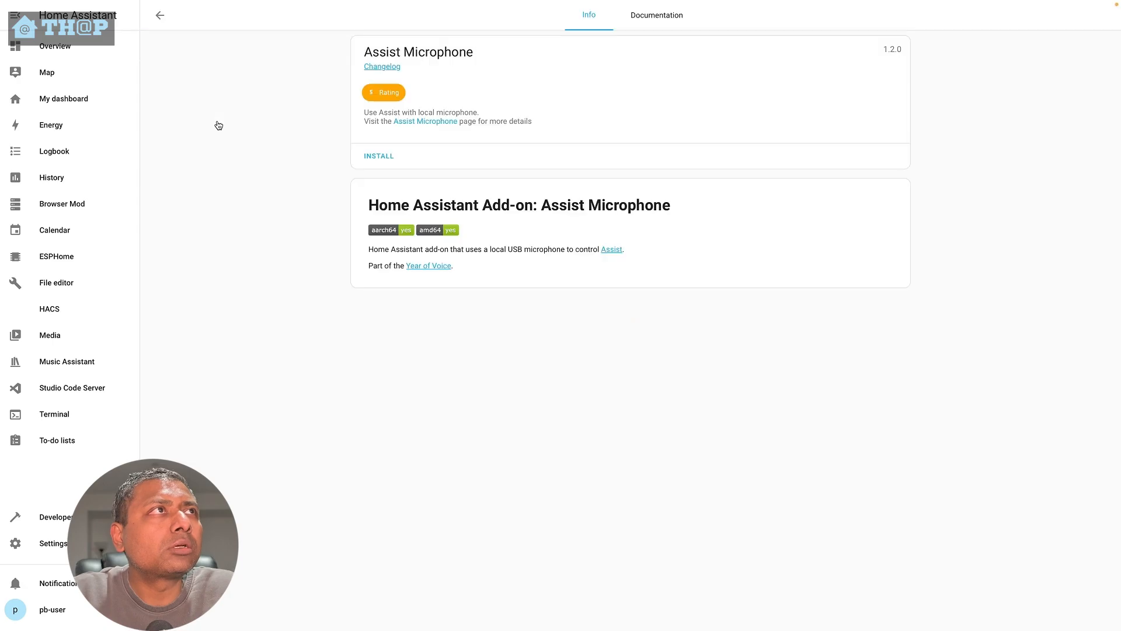
{"action": "left_click", "coordinate": [385, 161]}
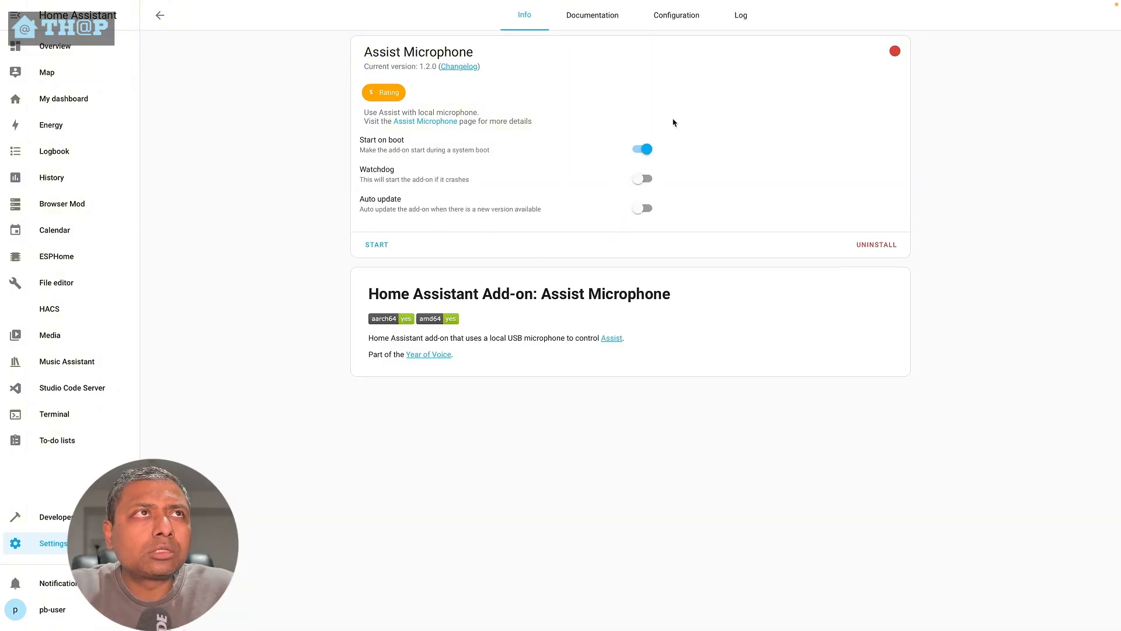
- Set the Assist Microphone audio input to SIZHENG Mono and output to UACDemoV1.0 Analog Stereo, and save the configuration
{"action": "left_click", "coordinate": [682, 21]}
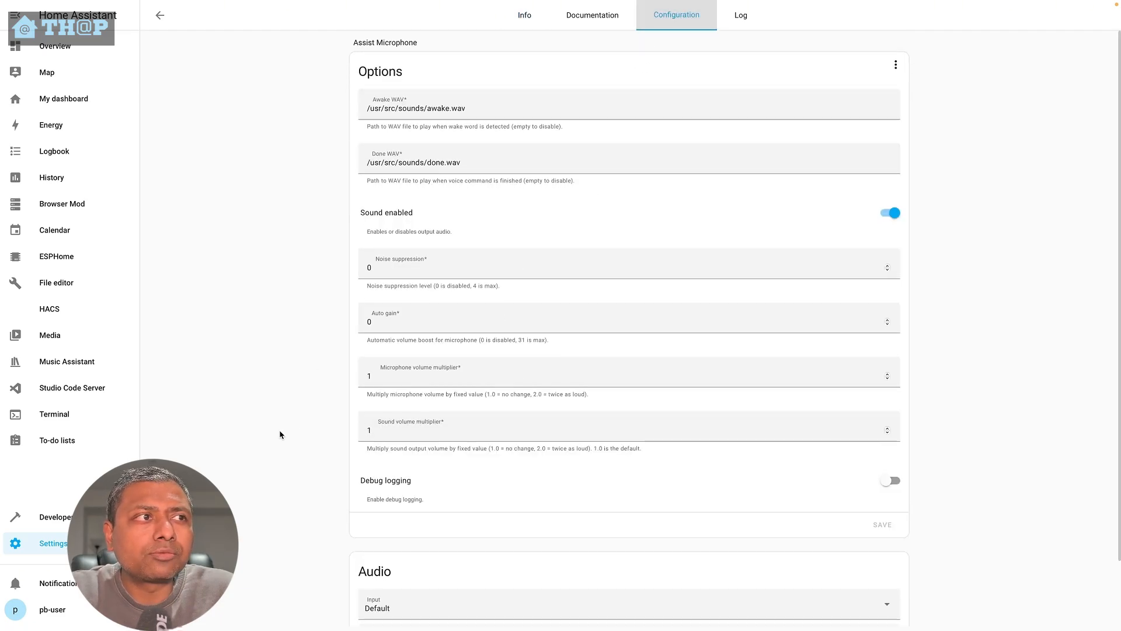
{"action": "scroll", "coordinate": [282, 437], "scroll_direction": "down", "scroll_amount": 2}
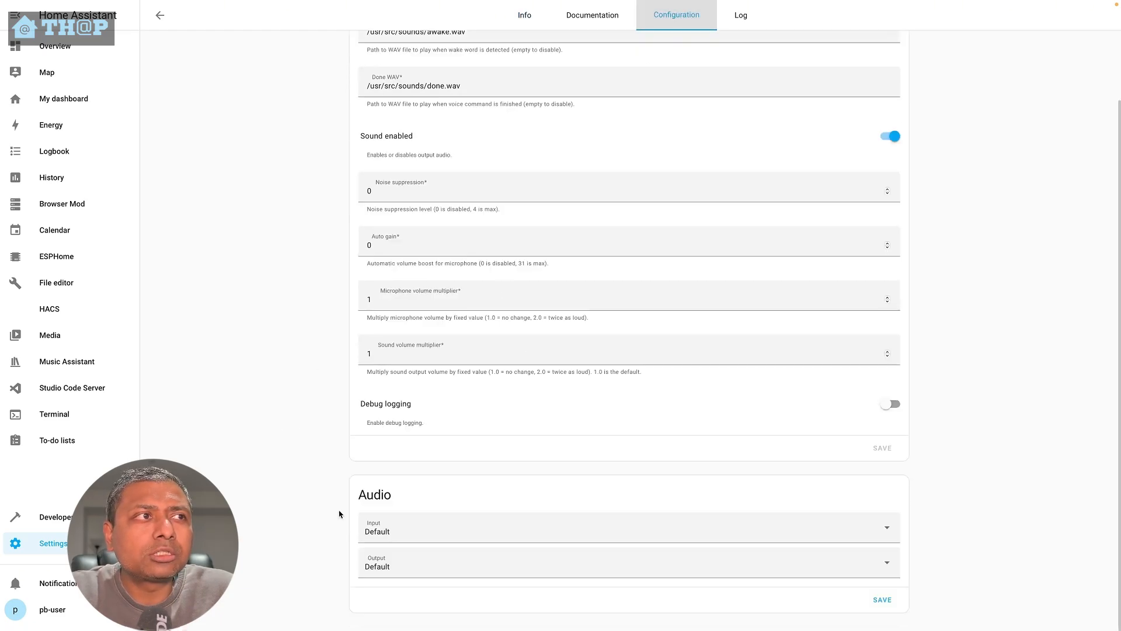
{"action": "left_click", "coordinate": [393, 529]}
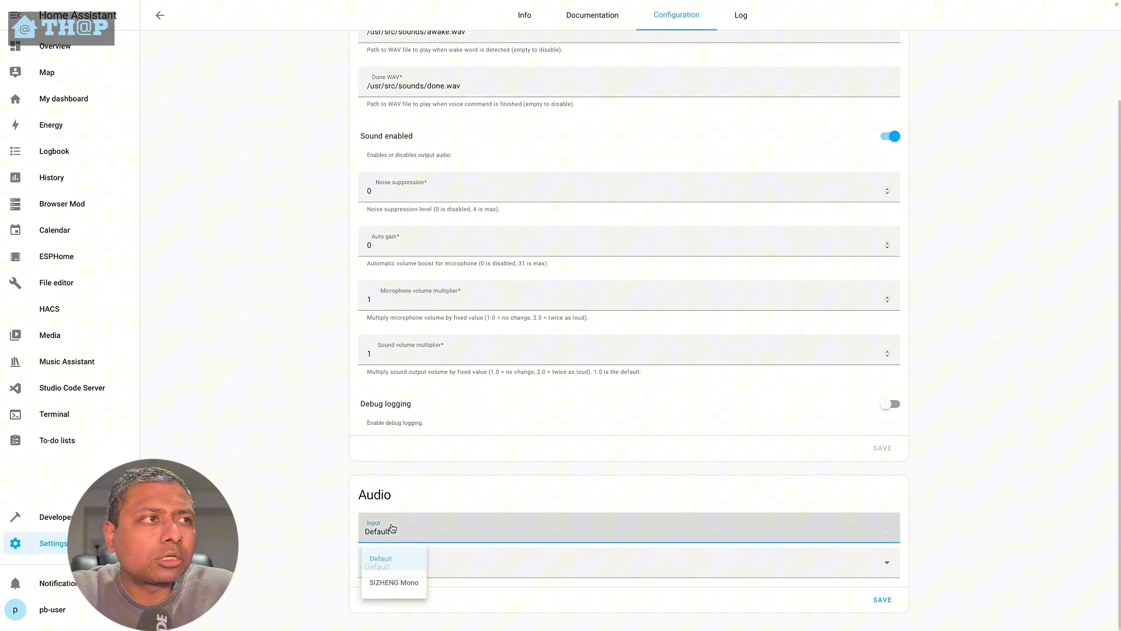
{"action": "left_click", "coordinate": [401, 591]}
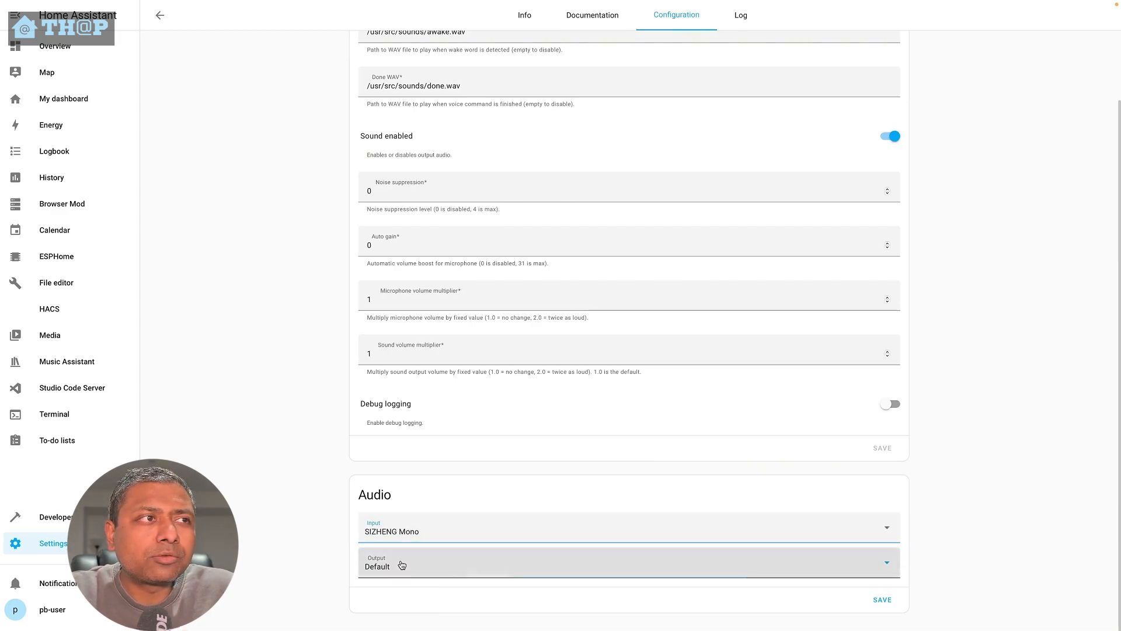
{"action": "left_click", "coordinate": [402, 562]}
{"action": "left_click", "coordinate": [411, 531]}
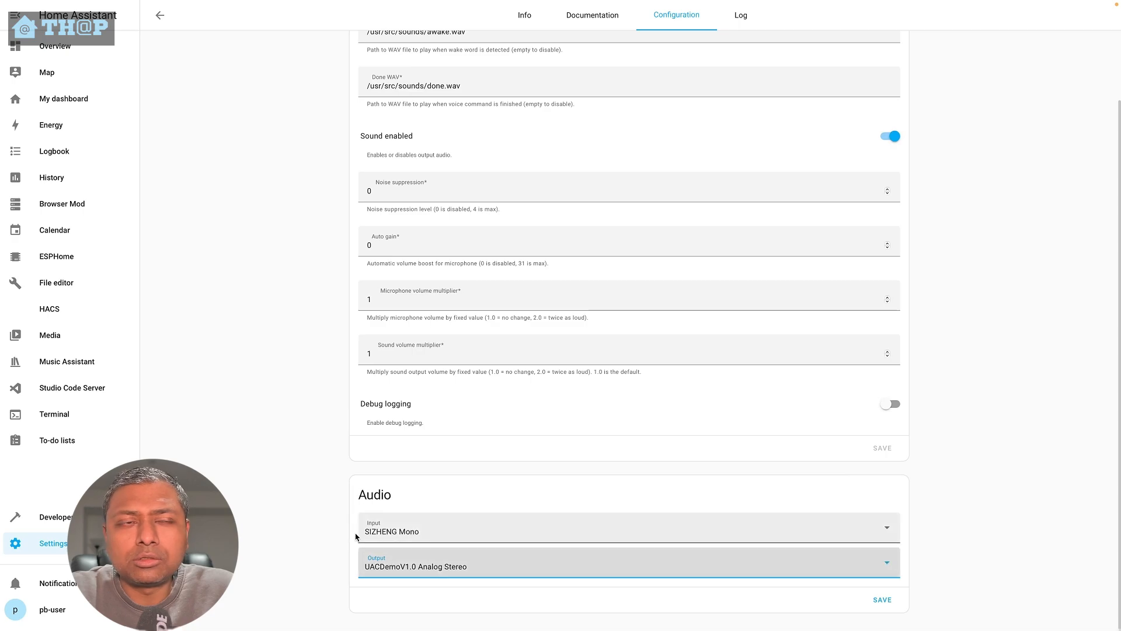
{"action": "left_click", "coordinate": [314, 542]}
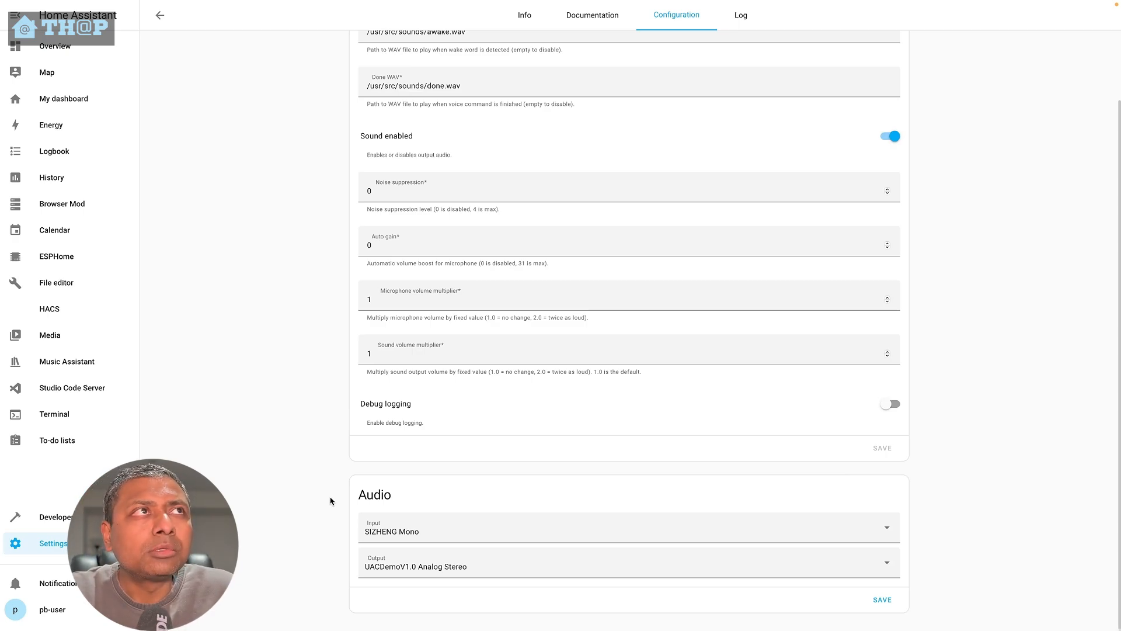
{"action": "scroll", "coordinate": [318, 450], "scroll_direction": "up", "scroll_amount": 3}
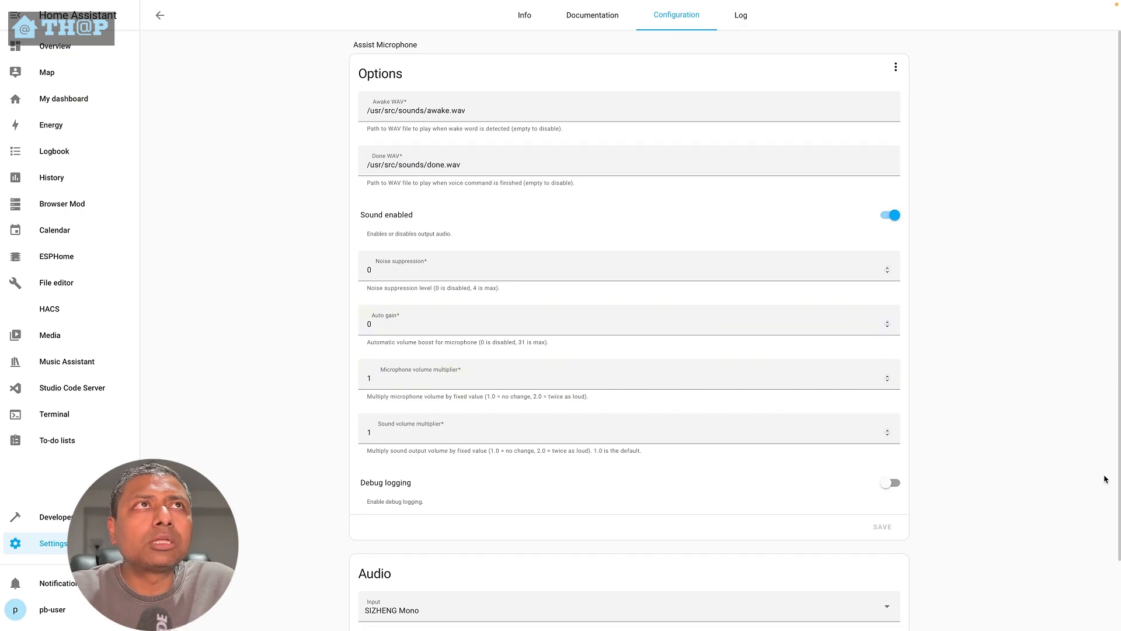
{"action": "scroll", "coordinate": [851, 480], "scroll_direction": "down", "scroll_amount": 2}
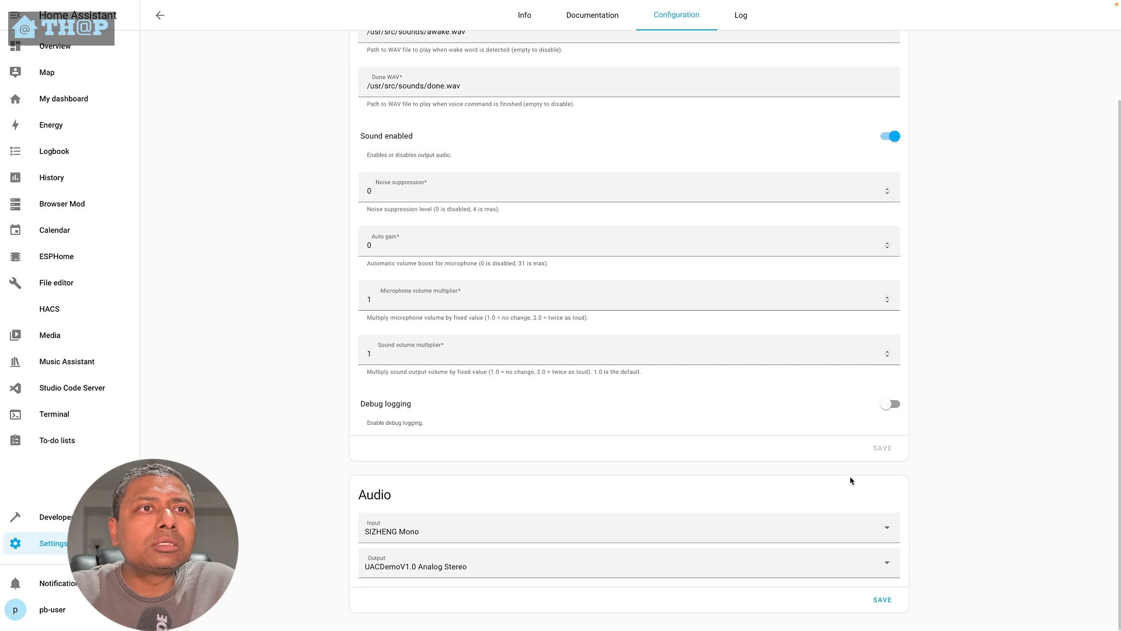
{"action": "left_click", "coordinate": [880, 603]}
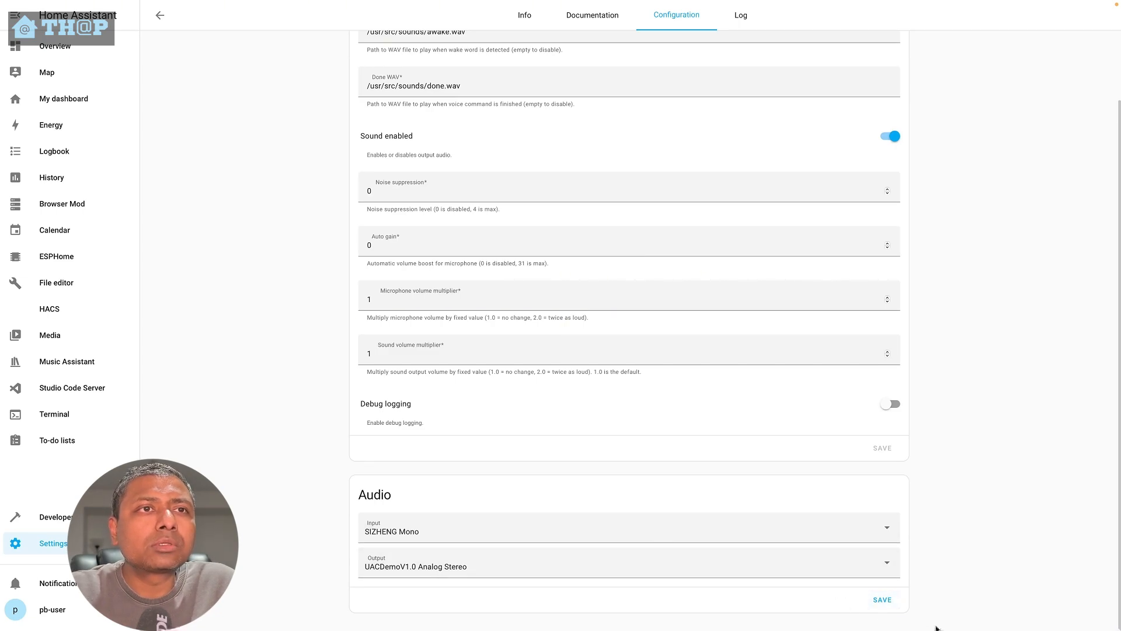
{"action": "left_click", "coordinate": [886, 601]}
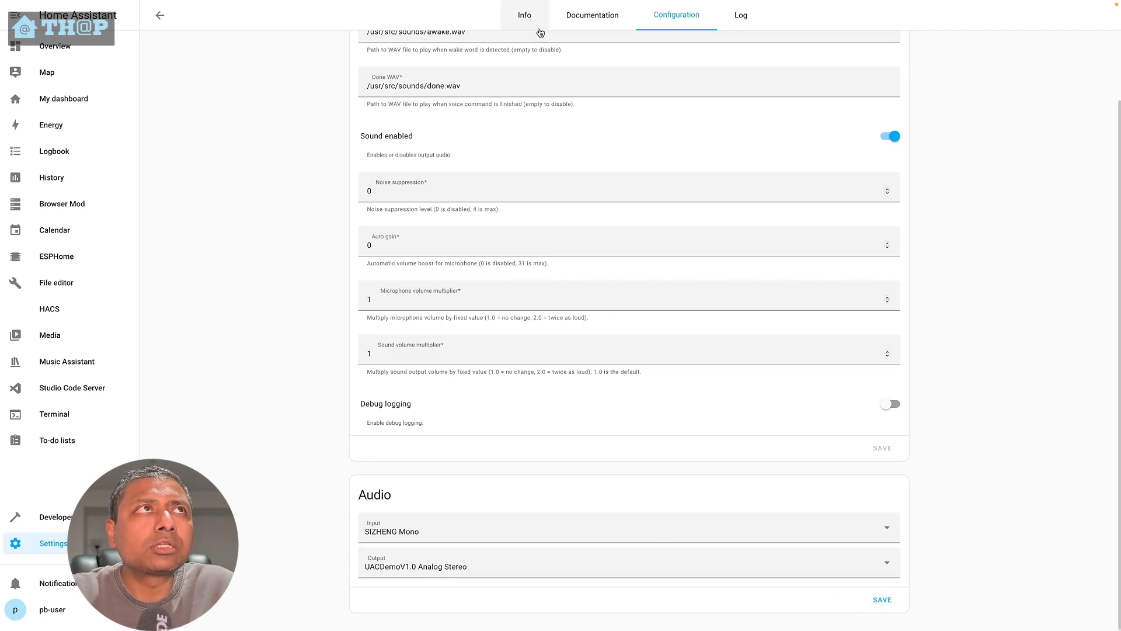
- Turn on Watchdog and Auto update for Assist Microphone and start the add-on
{"action": "left_click", "coordinate": [540, 29]}
{"action": "left_click", "coordinate": [648, 180]}
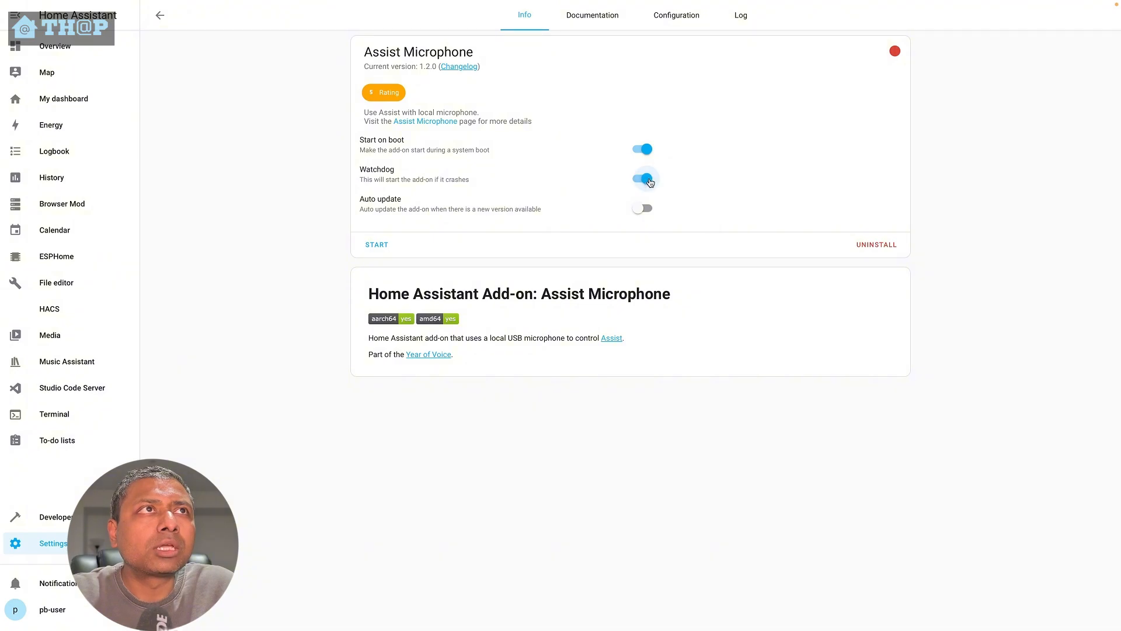
{"action": "left_click", "coordinate": [641, 209]}
{"action": "left_click", "coordinate": [376, 244]}
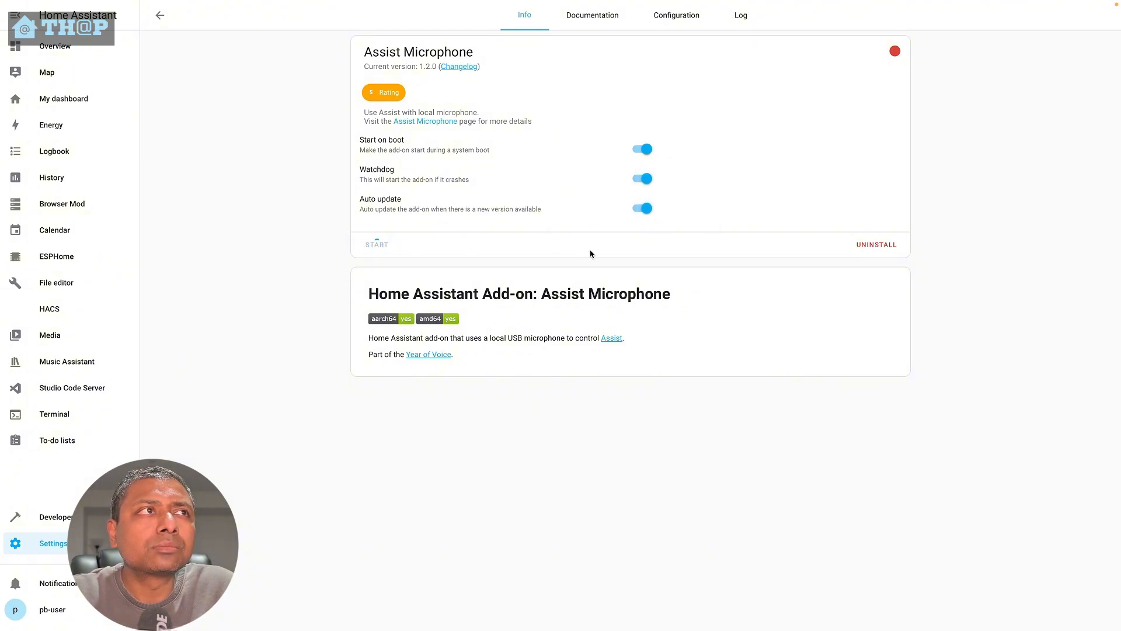
- Return to the add-on store, search for 'whisper' and install the Whisper add-on
{"action": "left_click", "coordinate": [687, 25]}
{"action": "scroll", "coordinate": [817, 379], "scroll_direction": "down", "scroll_amount": 2}
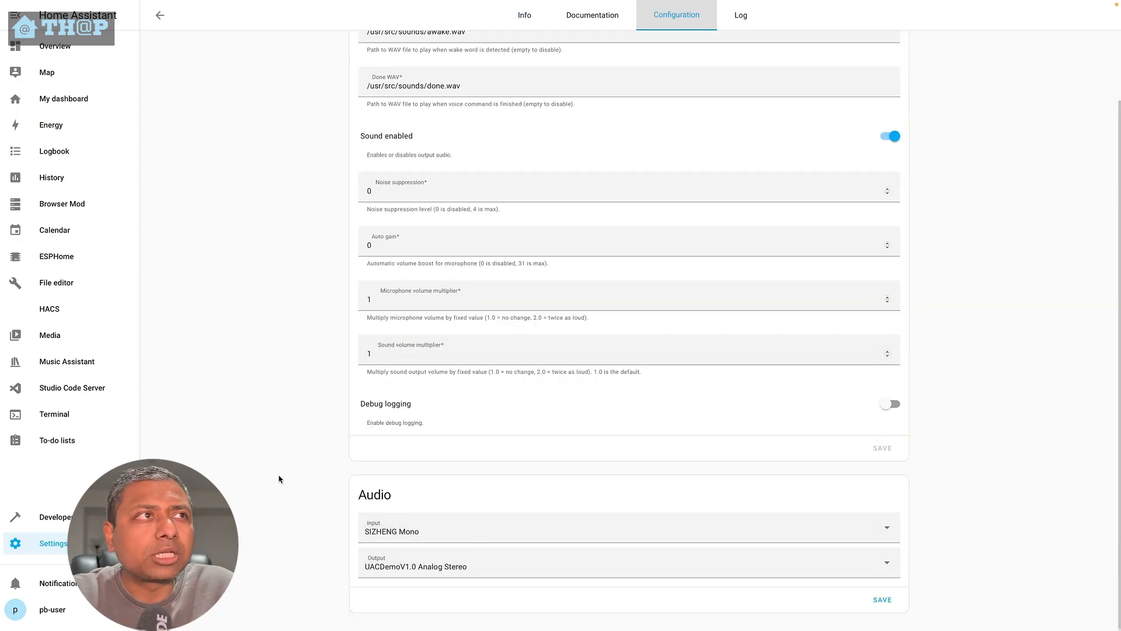
{"action": "scroll", "coordinate": [218, 433], "scroll_direction": "up", "scroll_amount": 2}
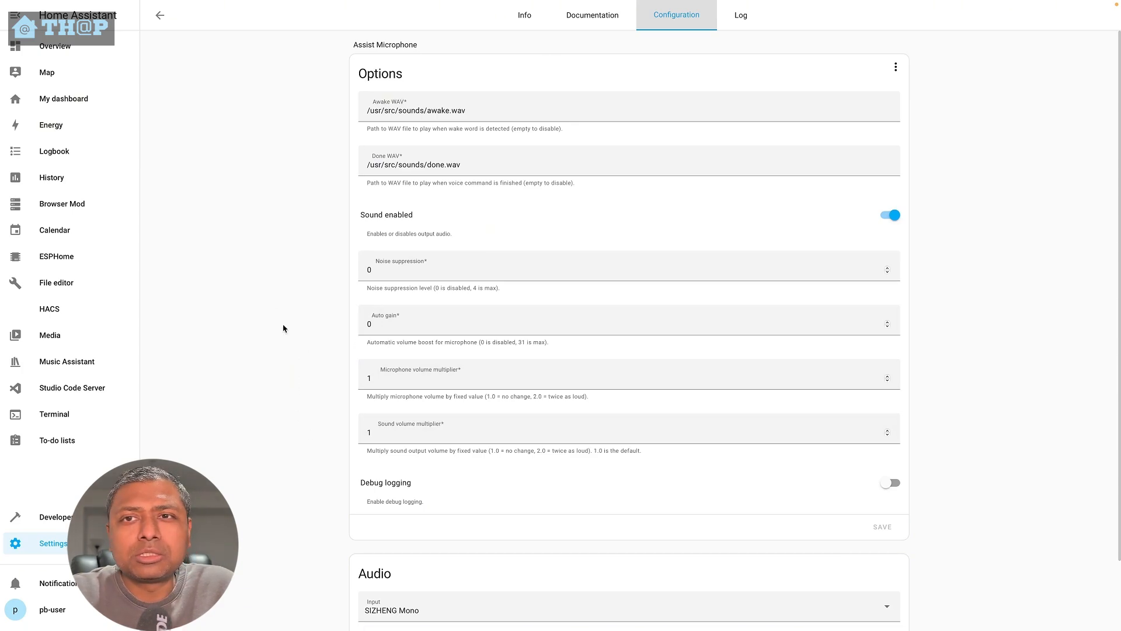
{"action": "left_click", "coordinate": [159, 15]}
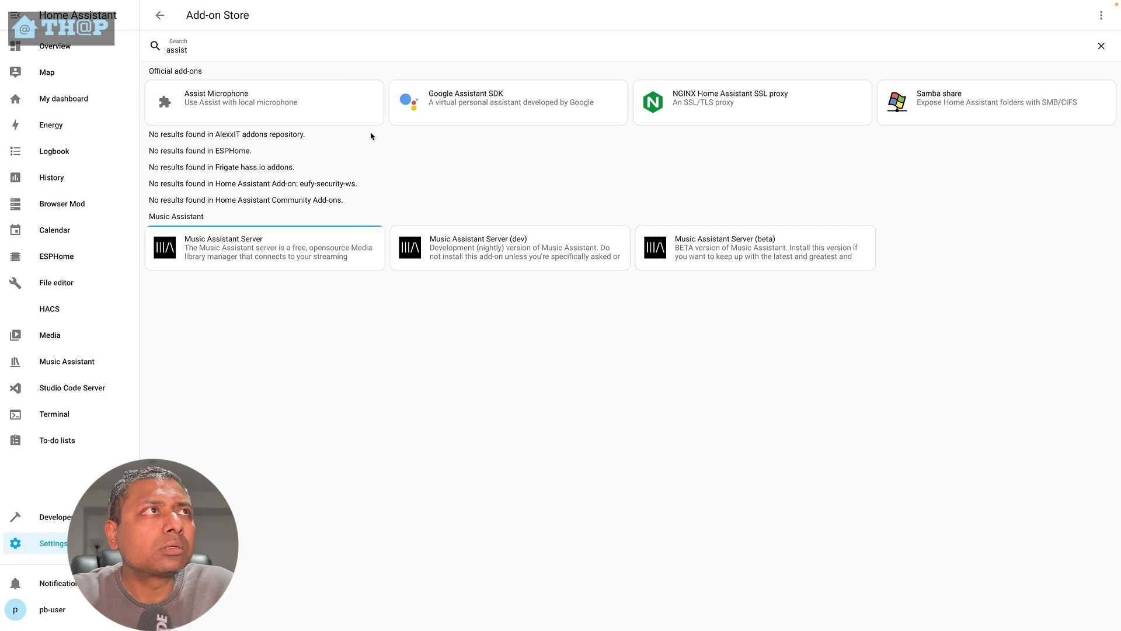
{"action": "double_click", "coordinate": [280, 48]}
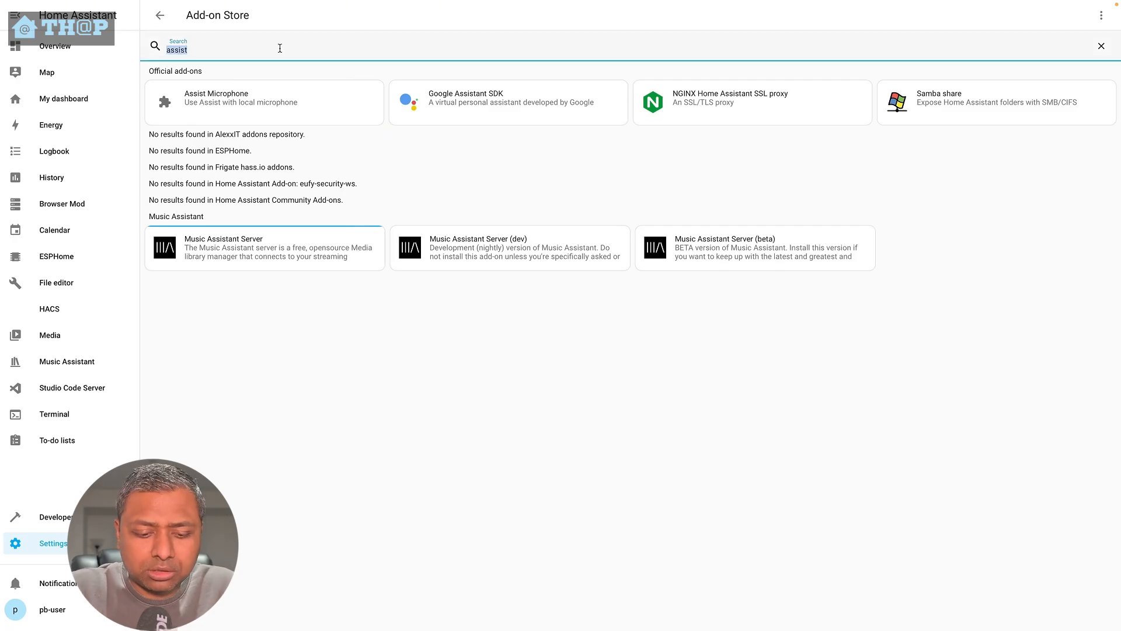
{"action": "type", "text": "whisper"}
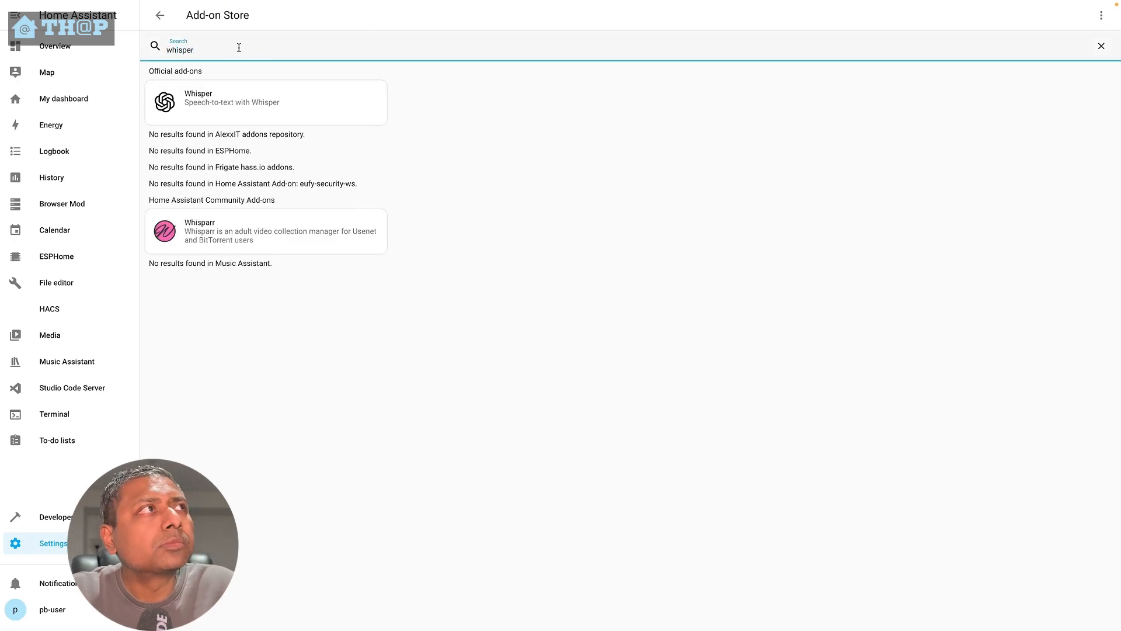
{"action": "left_click", "coordinate": [226, 112]}
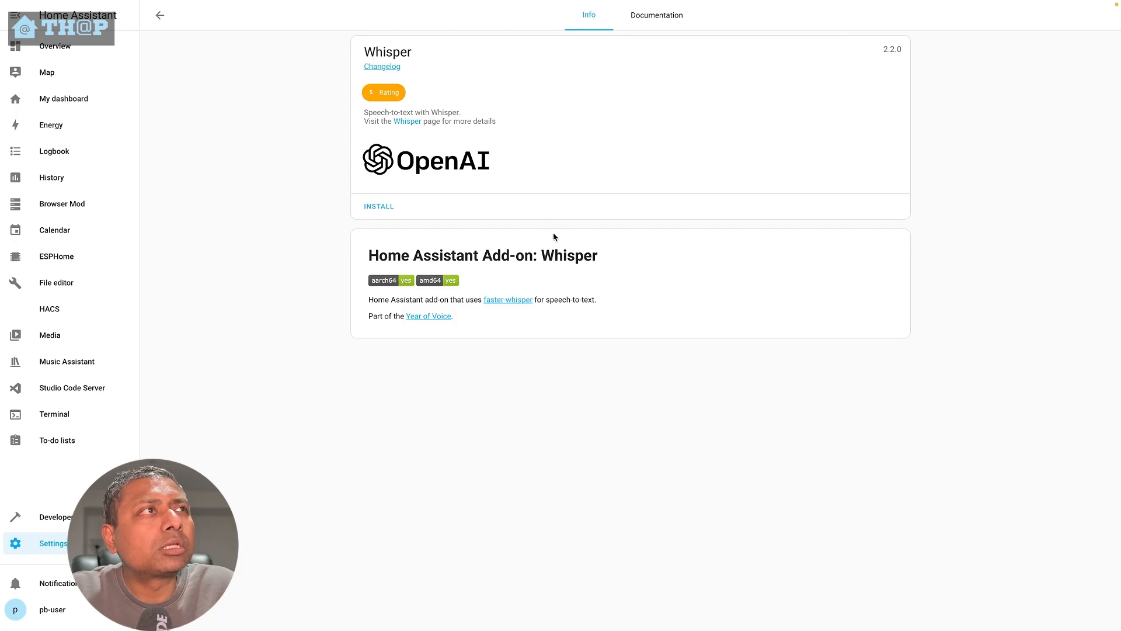
{"action": "left_click", "coordinate": [380, 206]}
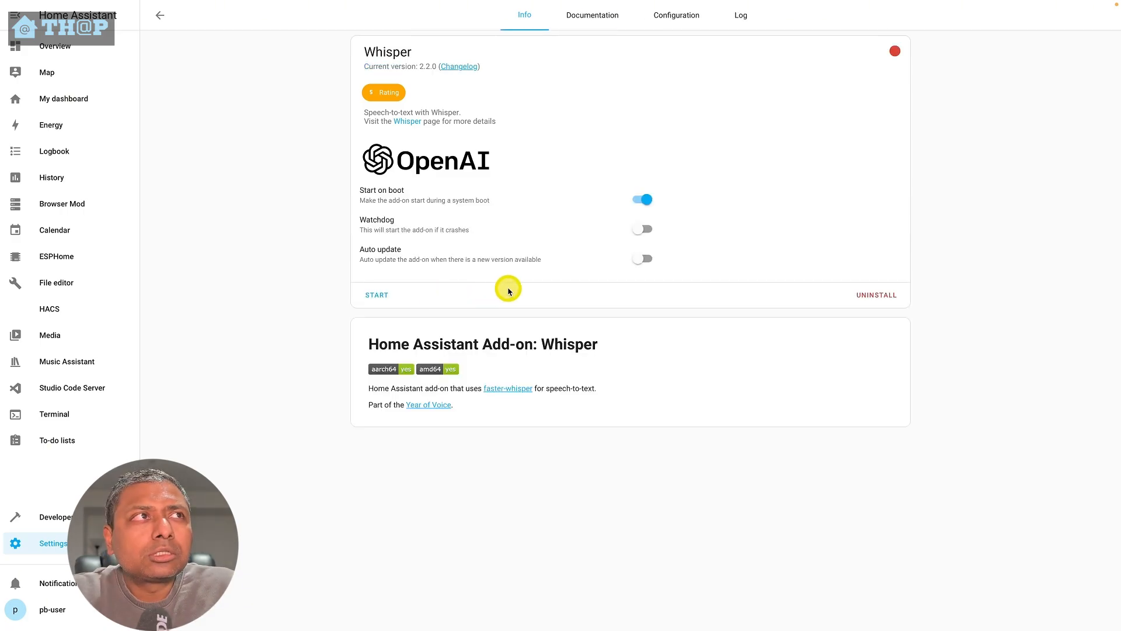
- Review the available Whisper model options in the add-on configuration
{"action": "left_click", "coordinate": [676, 16]}
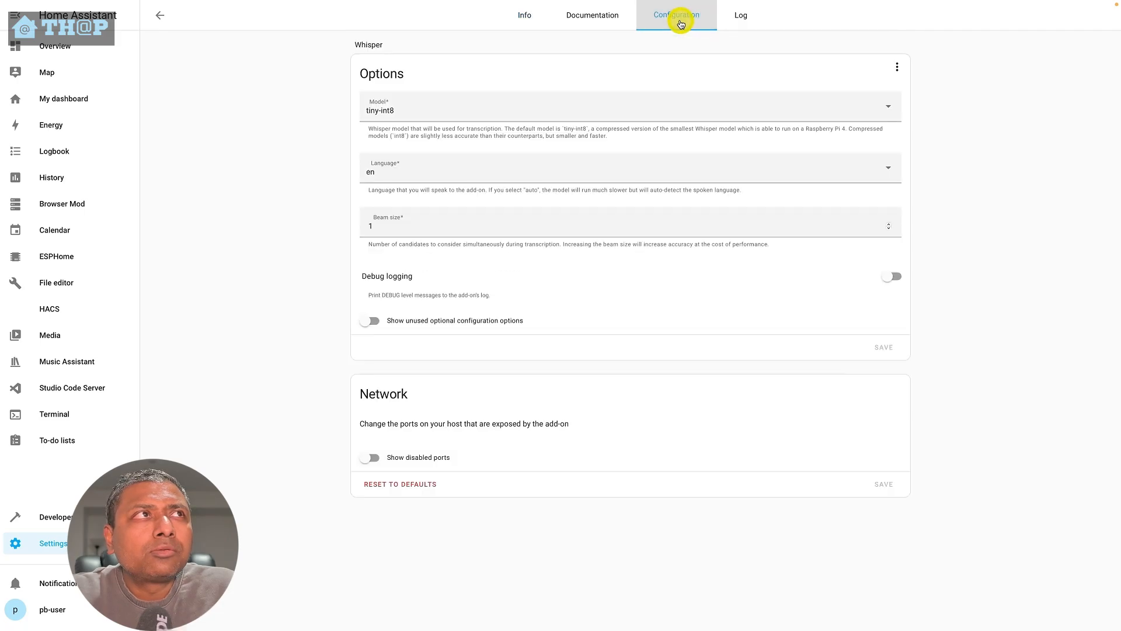
{"action": "left_click", "coordinate": [431, 119]}
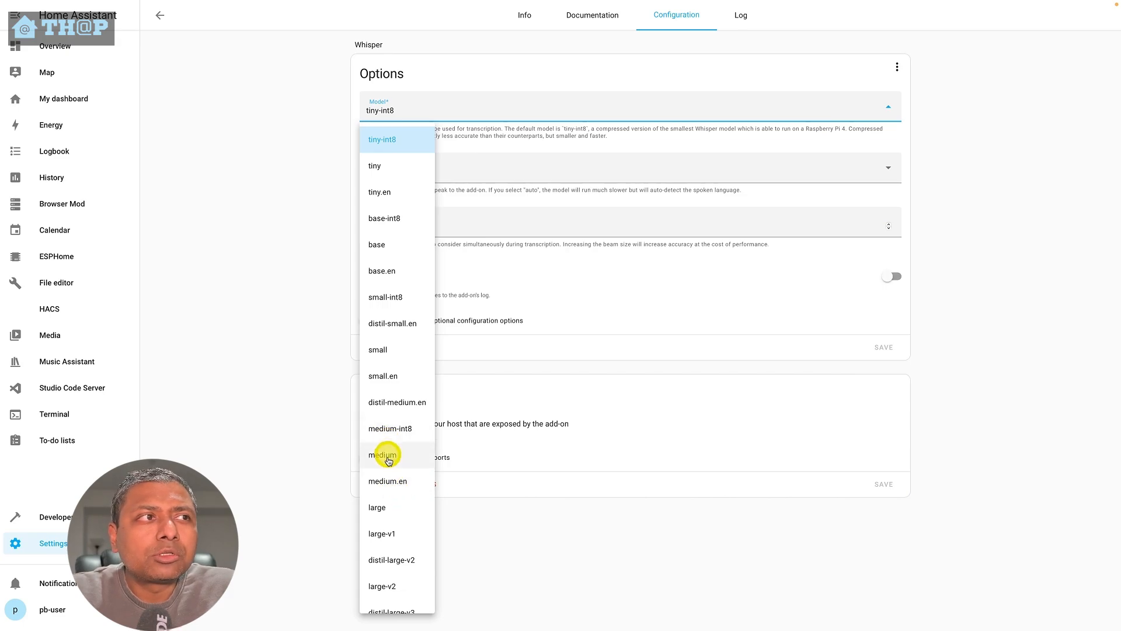
{"action": "scroll", "coordinate": [399, 569], "scroll_direction": "down", "scroll_amount": 2}
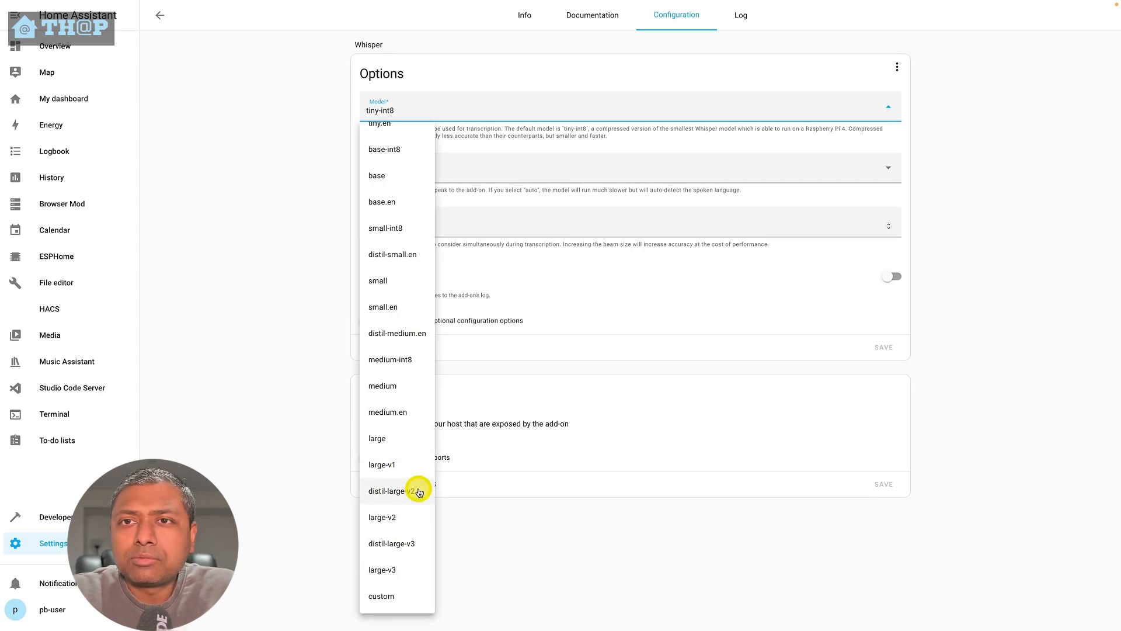
{"action": "left_click", "coordinate": [552, 543]}
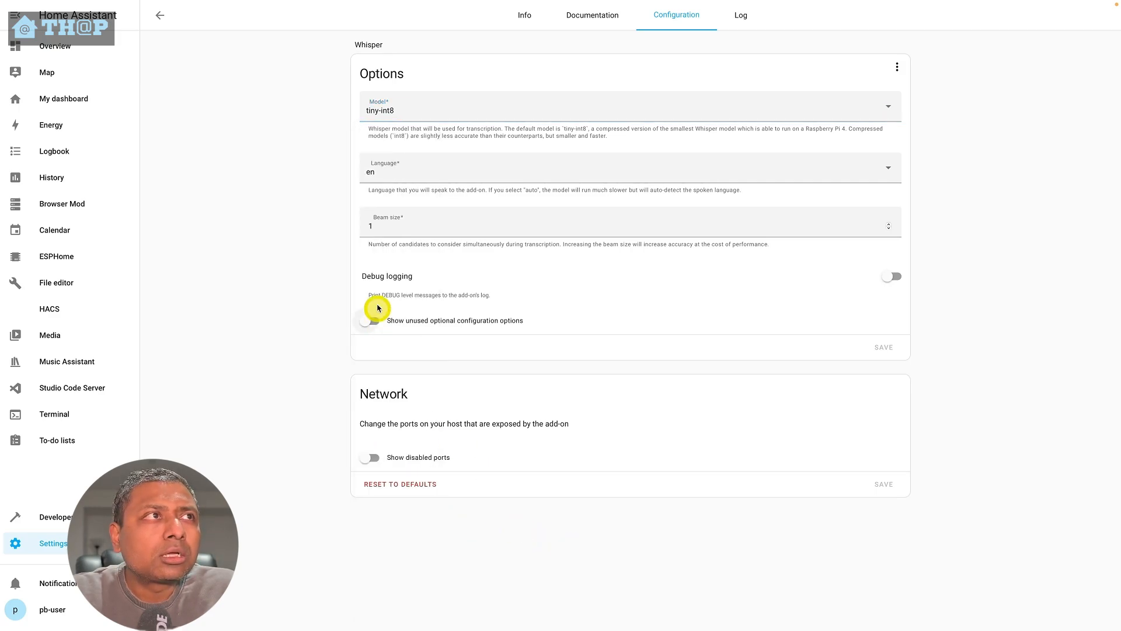
{"action": "left_click", "coordinate": [422, 117]}
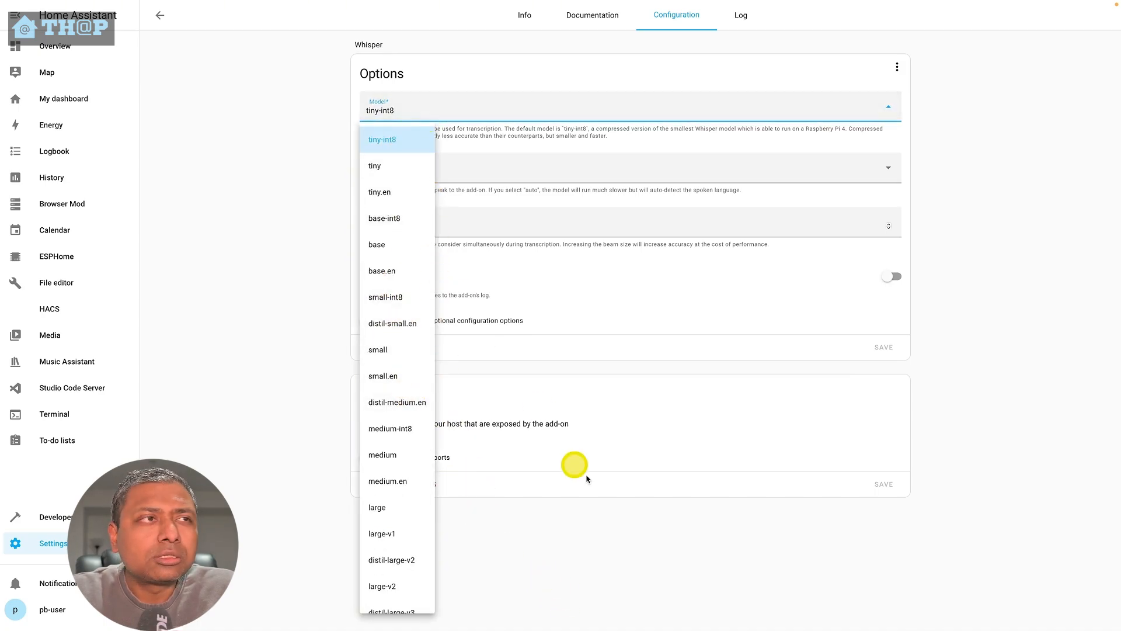
{"action": "left_click", "coordinate": [669, 580]}
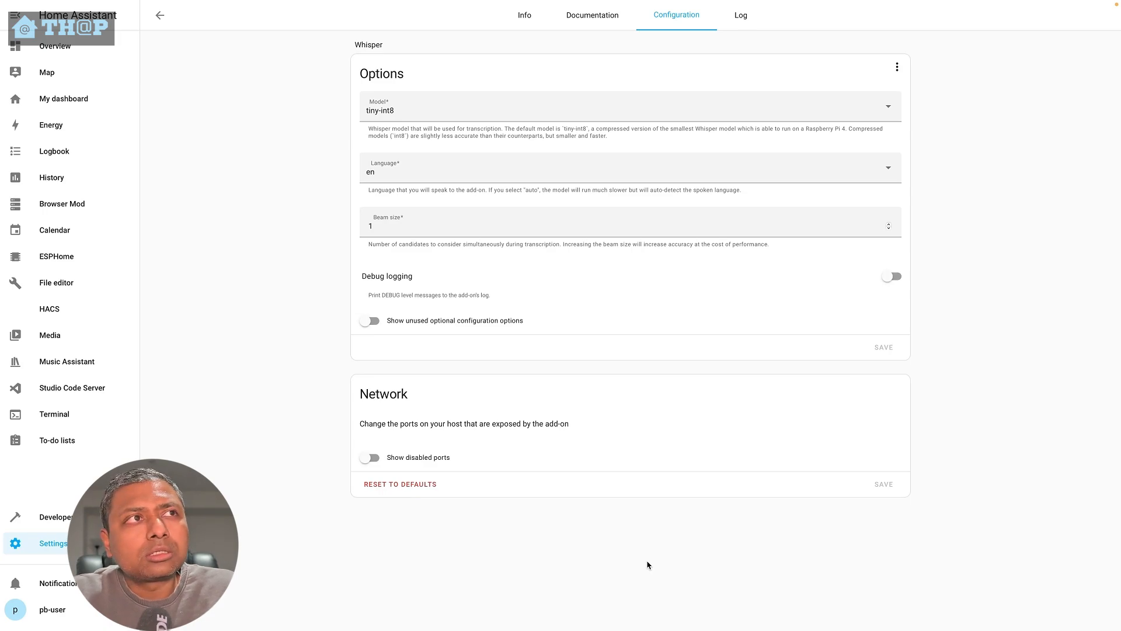
{"action": "left_click", "coordinate": [625, 562]}
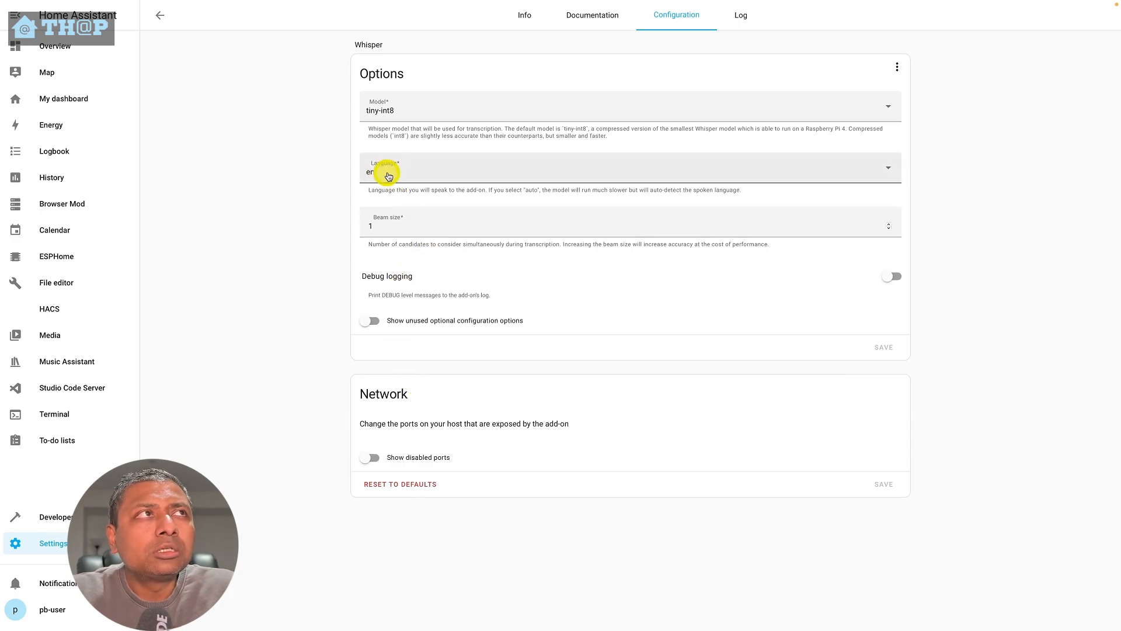
- Turn on Watchdog and Auto update for the Whisper add-on
{"action": "left_click", "coordinate": [522, 15]}
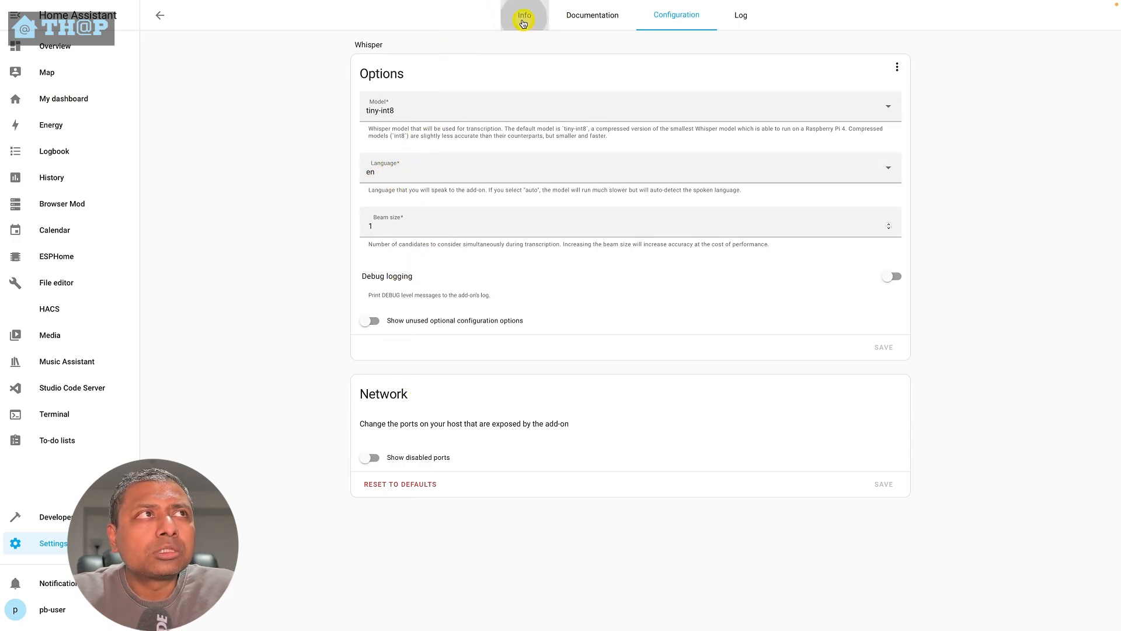
{"action": "left_click", "coordinate": [646, 229]}
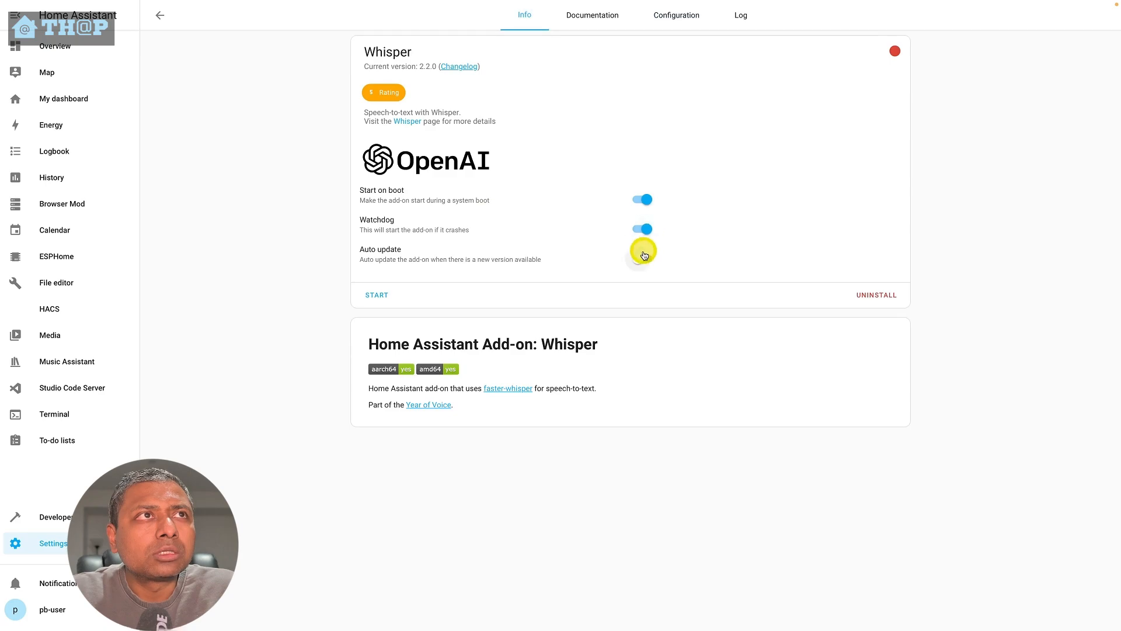
{"action": "left_click", "coordinate": [642, 258]}
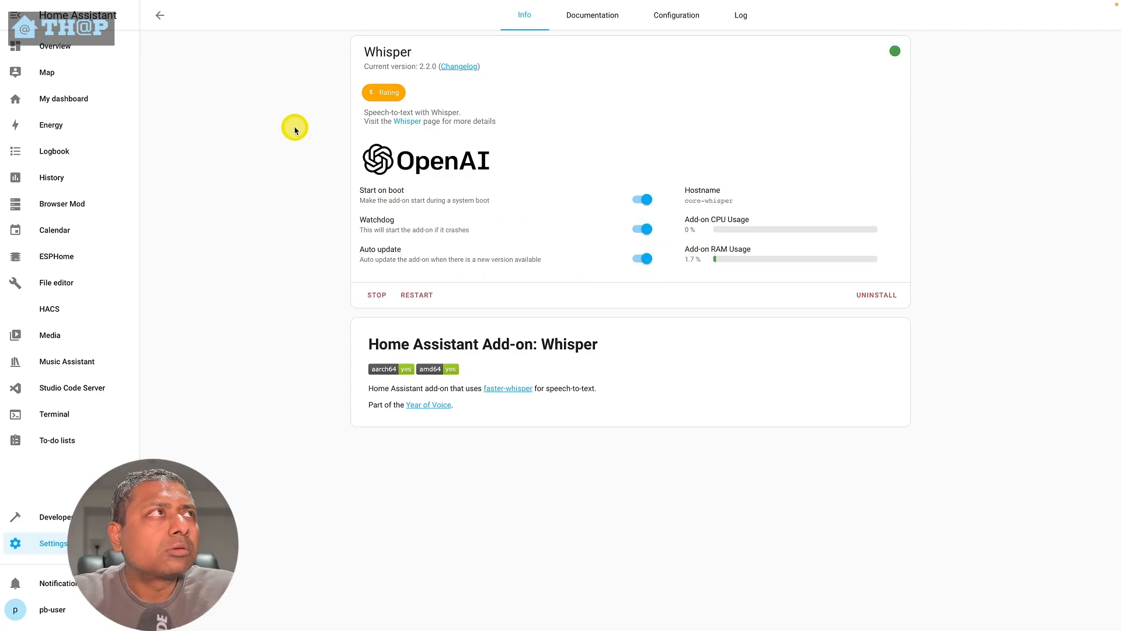
- Return to the add-on store, search for 'piper' and install the Piper add-on
{"action": "left_click", "coordinate": [203, 49]}
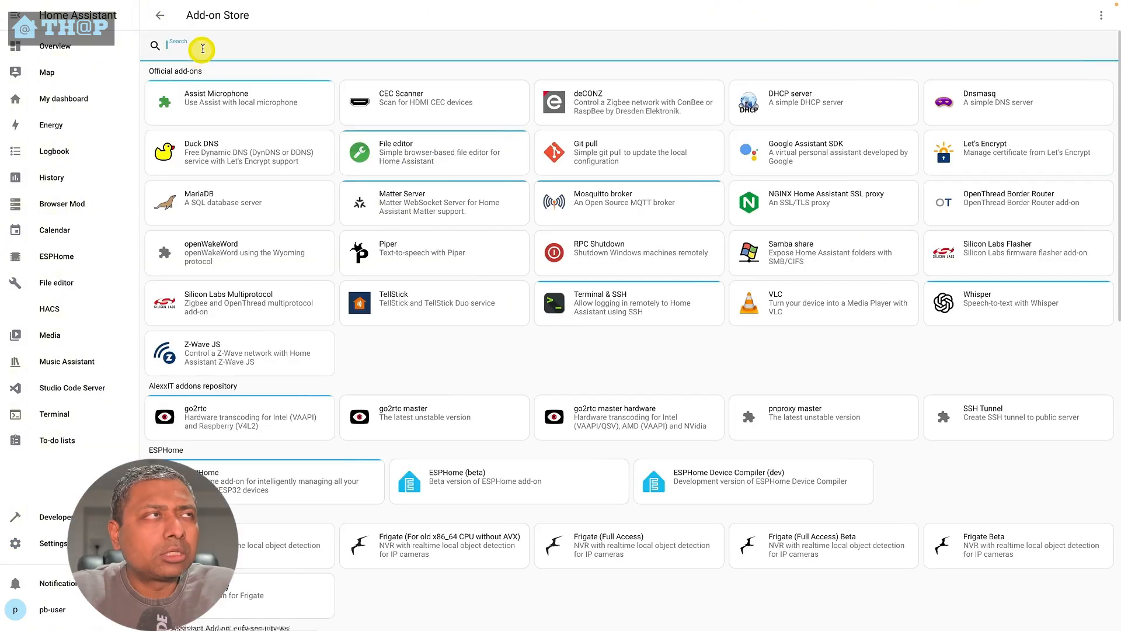
{"action": "type", "text": "piper"}
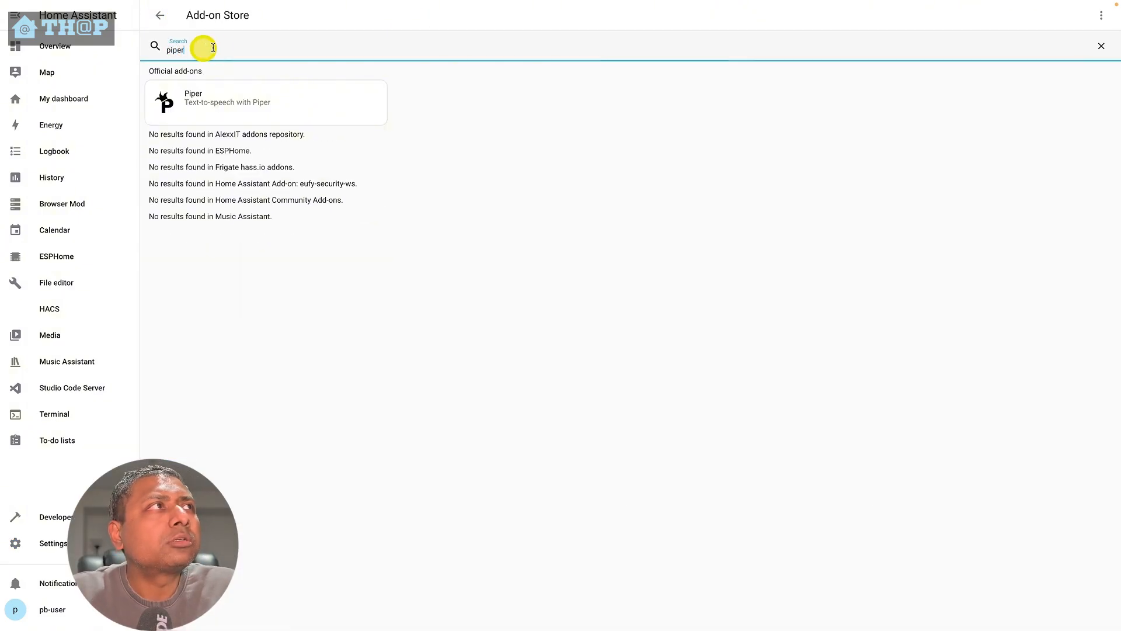
{"action": "left_click", "coordinate": [232, 100]}
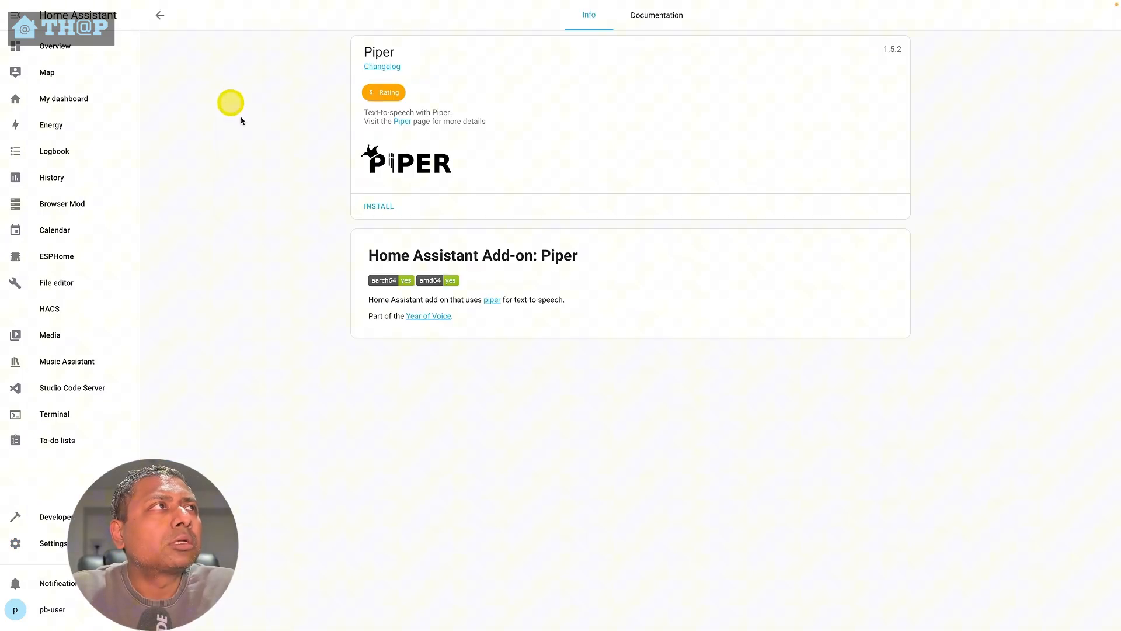
{"action": "left_click", "coordinate": [389, 208]}
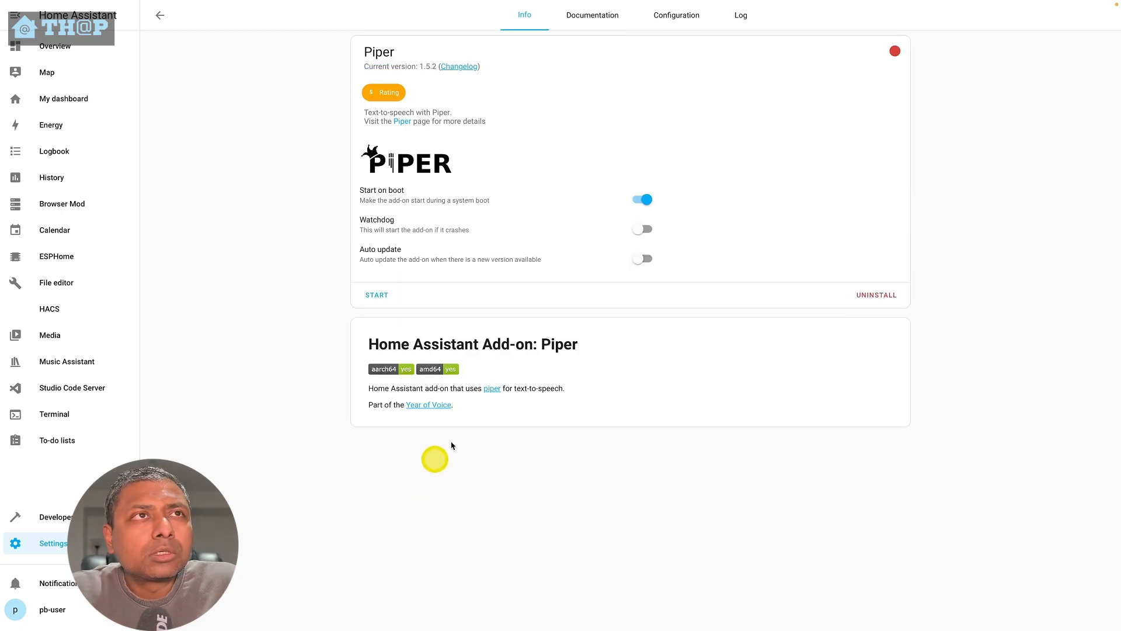
- Review the Piper voice options and other settings in the add-on configuration
{"action": "left_click", "coordinate": [676, 23]}
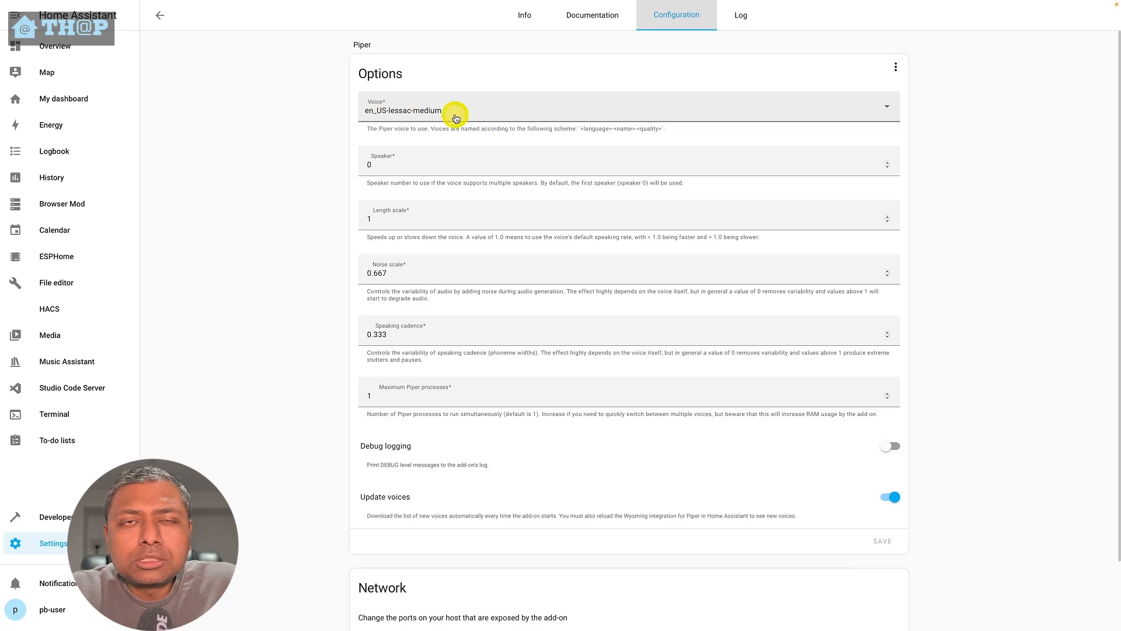
{"action": "left_click", "coordinate": [457, 119]}
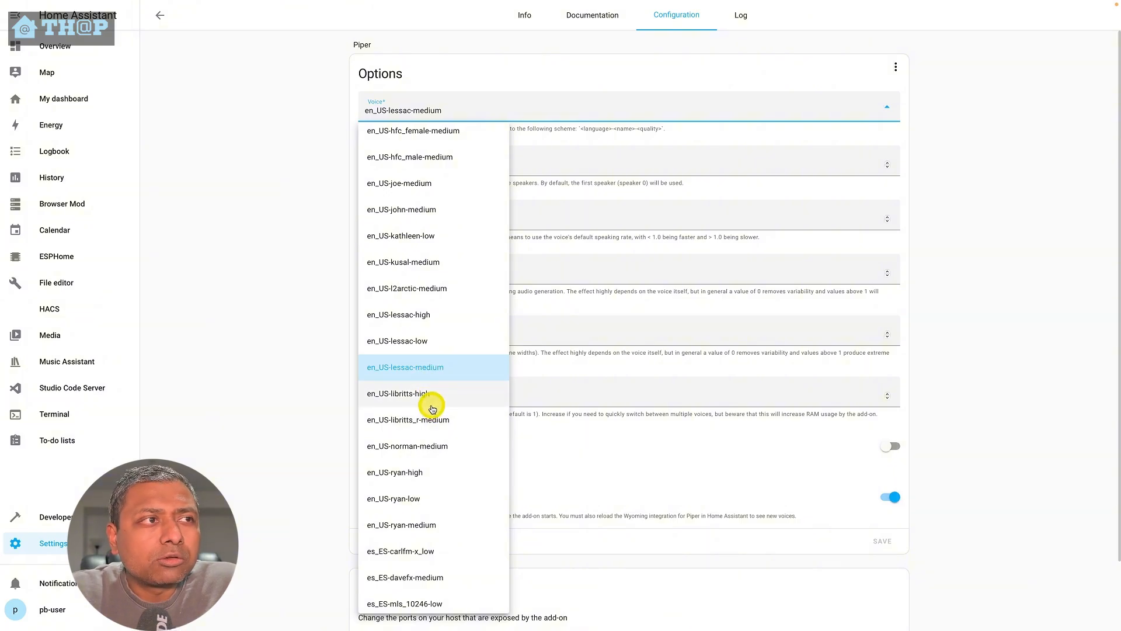
{"action": "scroll", "coordinate": [447, 550], "scroll_direction": "down", "scroll_amount": 5}
{"action": "scroll", "coordinate": [447, 550], "scroll_direction": "down", "scroll_amount": 2}
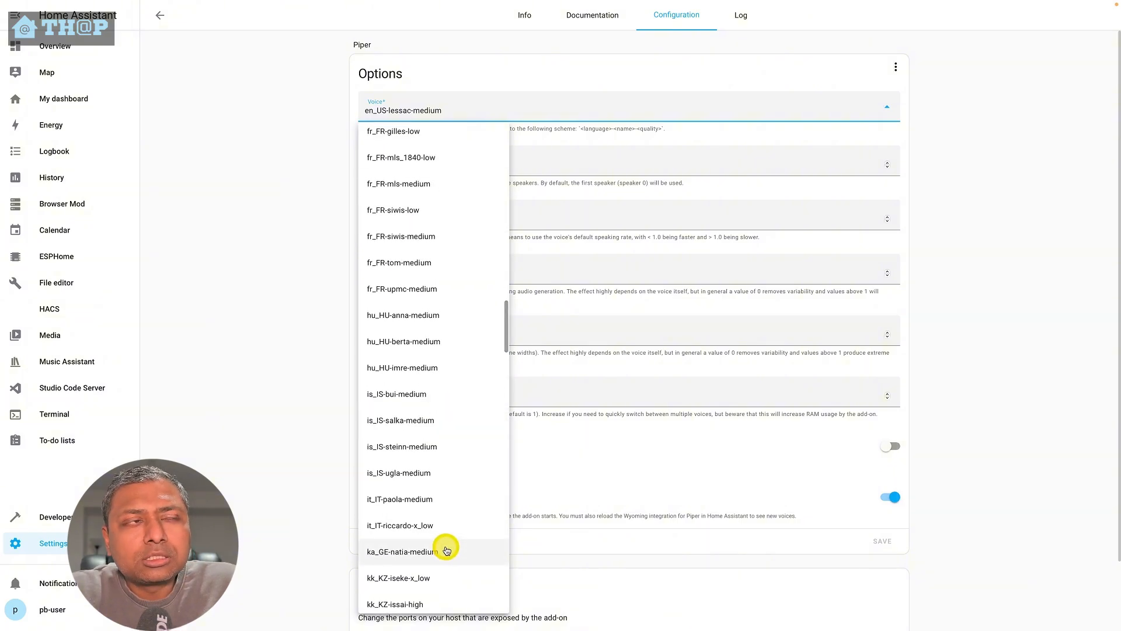
{"action": "scroll", "coordinate": [447, 550], "scroll_direction": "up", "scroll_amount": 5}
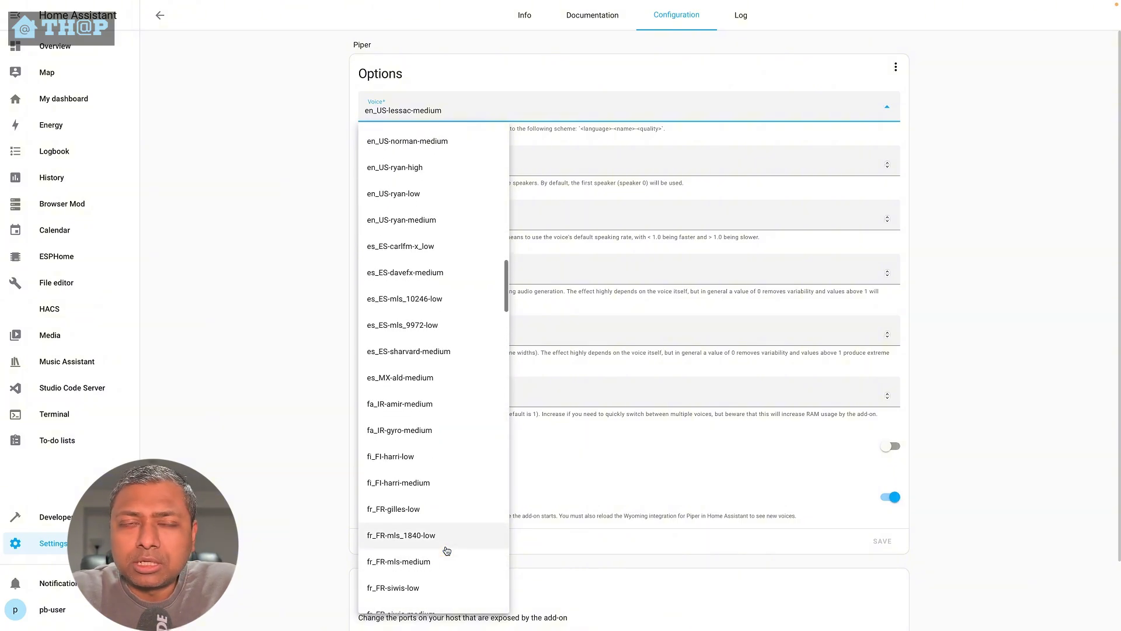
{"action": "scroll", "coordinate": [446, 550], "scroll_direction": "up", "scroll_amount": 1}
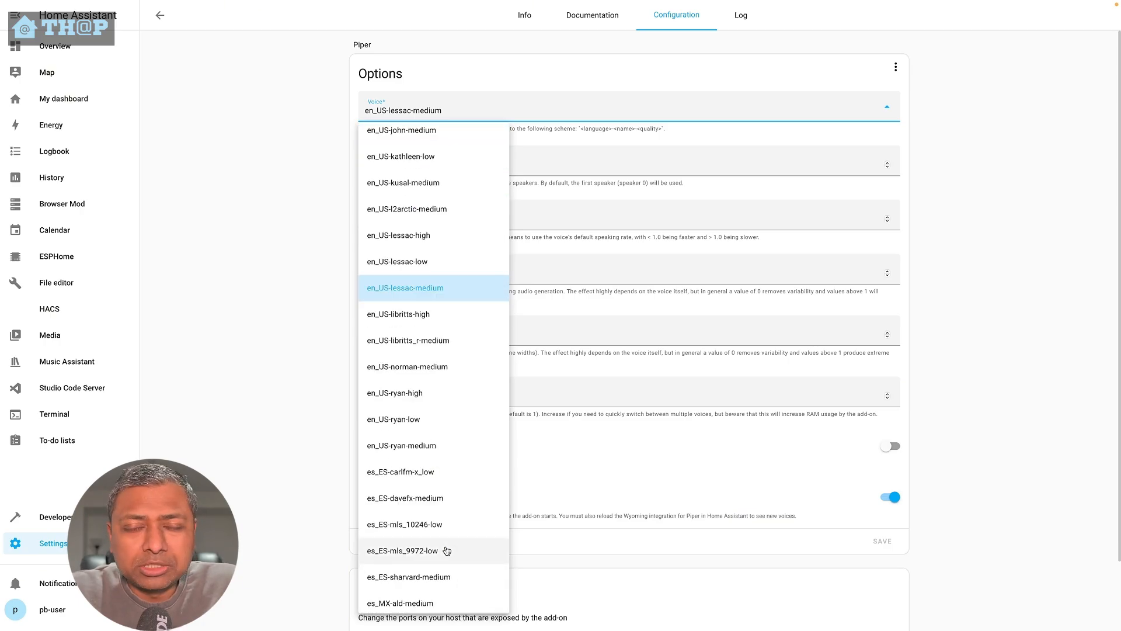
{"action": "left_click", "coordinate": [215, 402]}
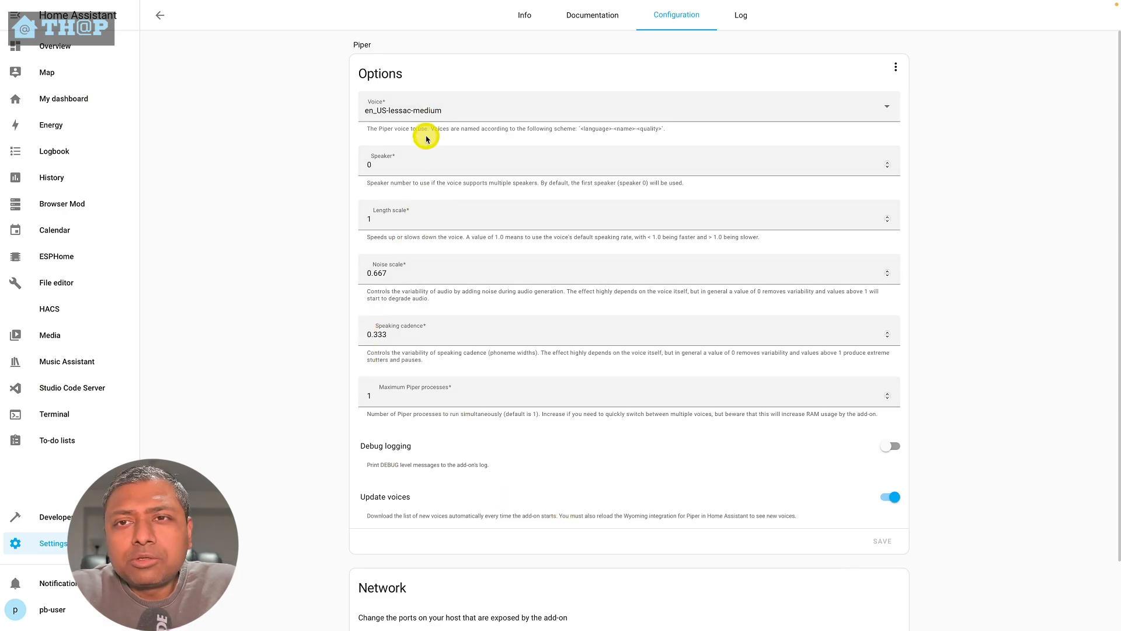
{"action": "scroll", "coordinate": [288, 468], "scroll_direction": "down", "scroll_amount": 1}
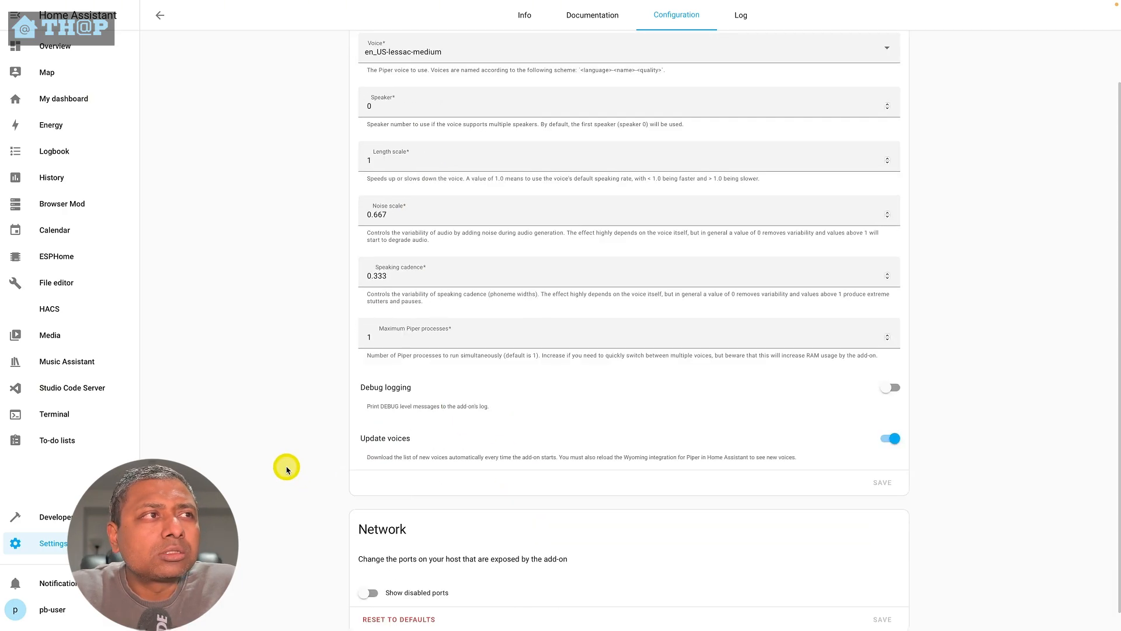
{"action": "scroll", "coordinate": [288, 468], "scroll_direction": "up", "scroll_amount": 1}
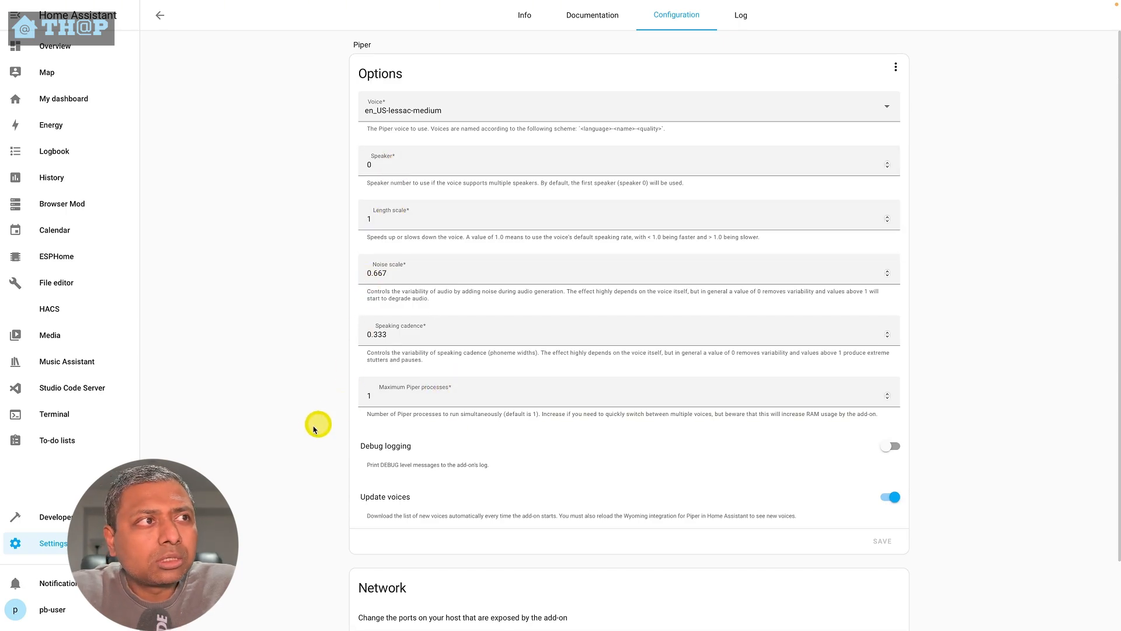
{"action": "scroll", "coordinate": [272, 423], "scroll_direction": "down", "scroll_amount": 2}
{"action": "scroll", "coordinate": [272, 423], "scroll_direction": "up", "scroll_amount": 2}
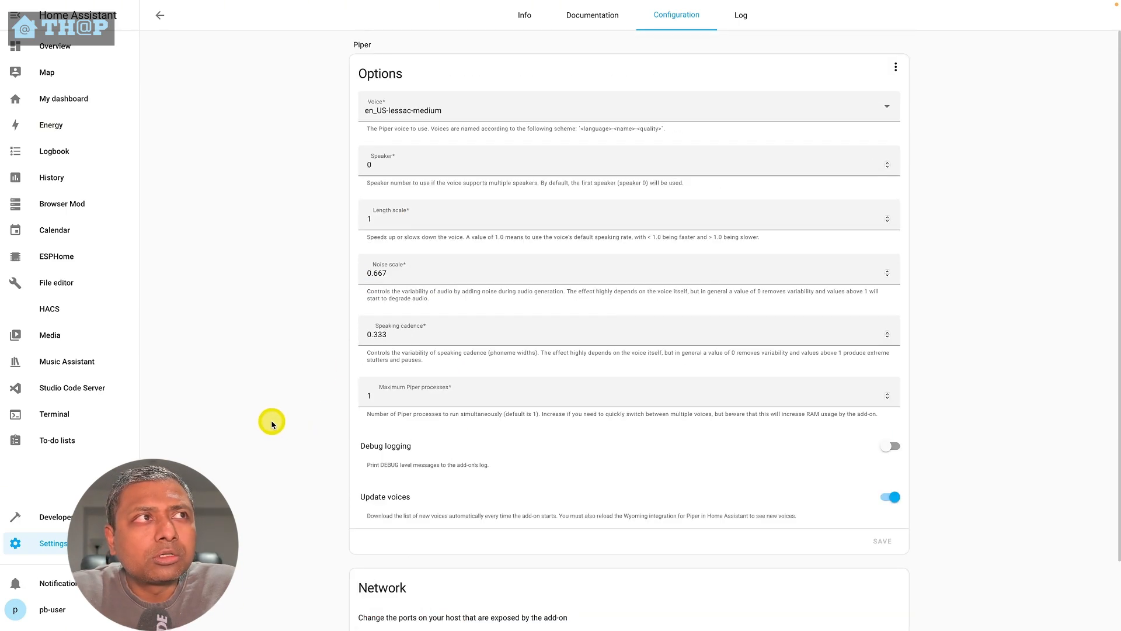
- Turn on Watchdog and Auto update for Piper and start the add-on
{"action": "left_click", "coordinate": [537, 27]}
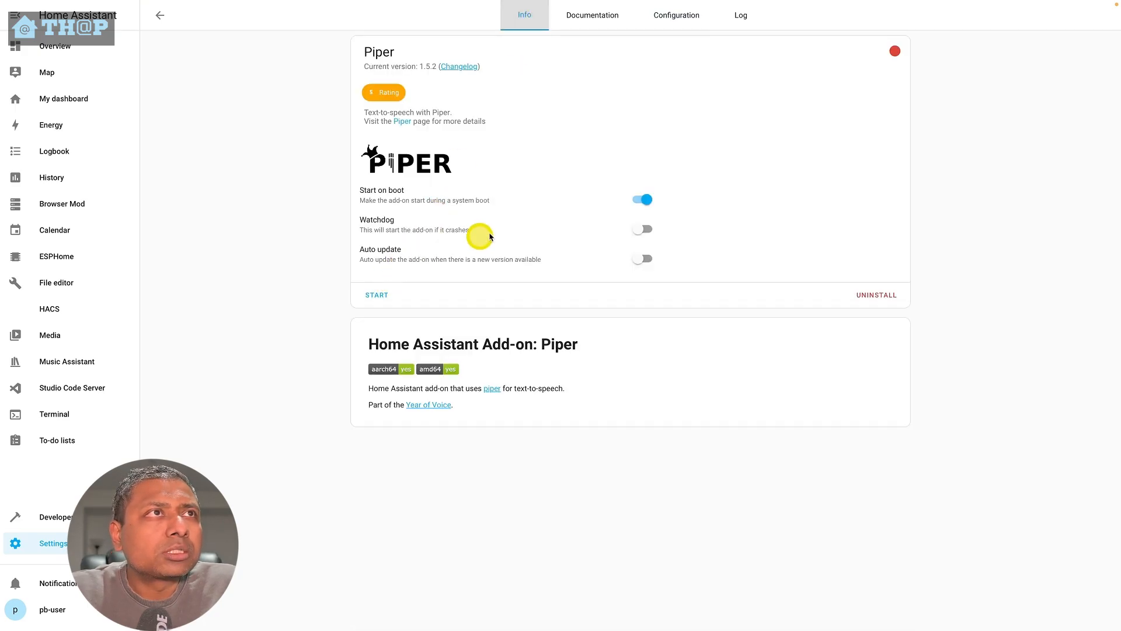
{"action": "left_click", "coordinate": [643, 229]}
{"action": "left_click", "coordinate": [643, 258]}
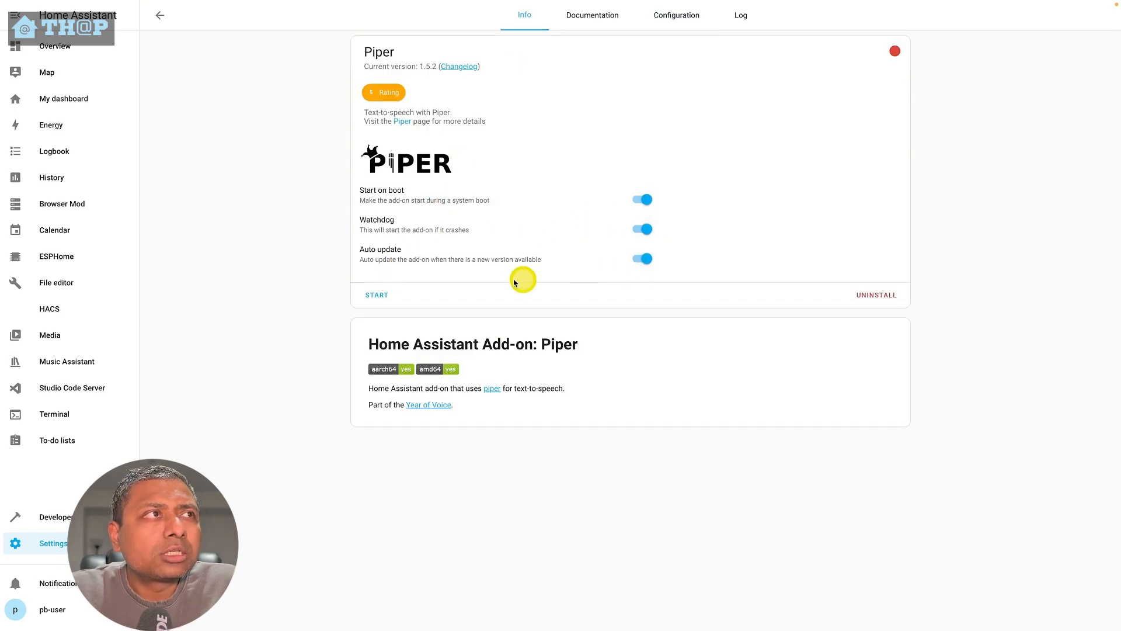
{"action": "left_click", "coordinate": [376, 298]}
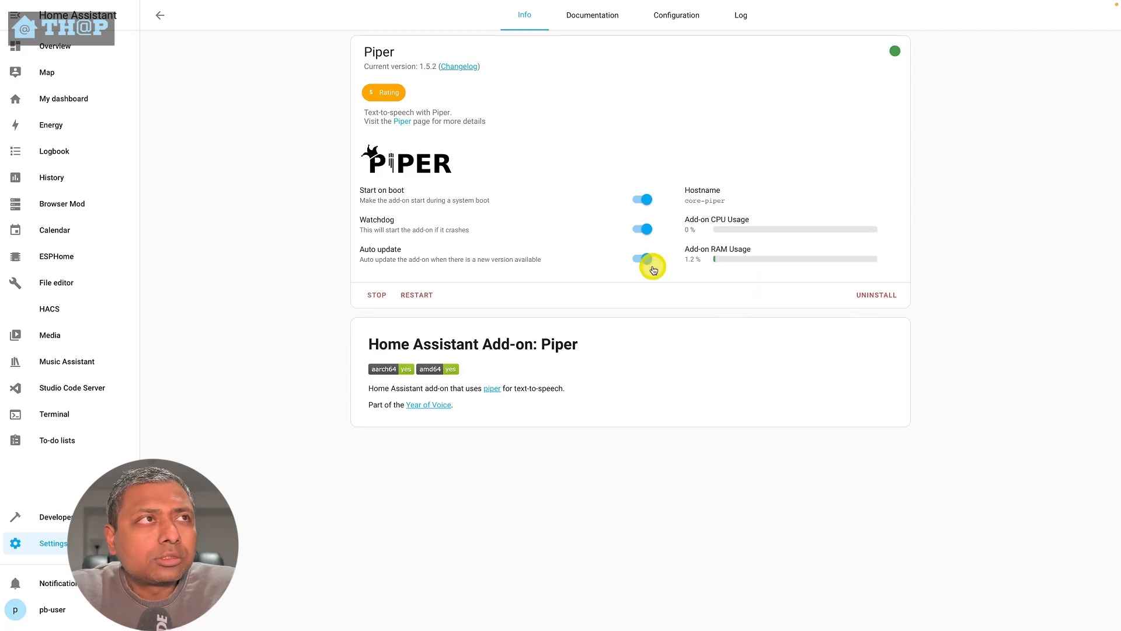
- Return to the add-on store, search for 'openwak' and install the openWakeWord add-on
{"action": "left_click", "coordinate": [160, 15]}
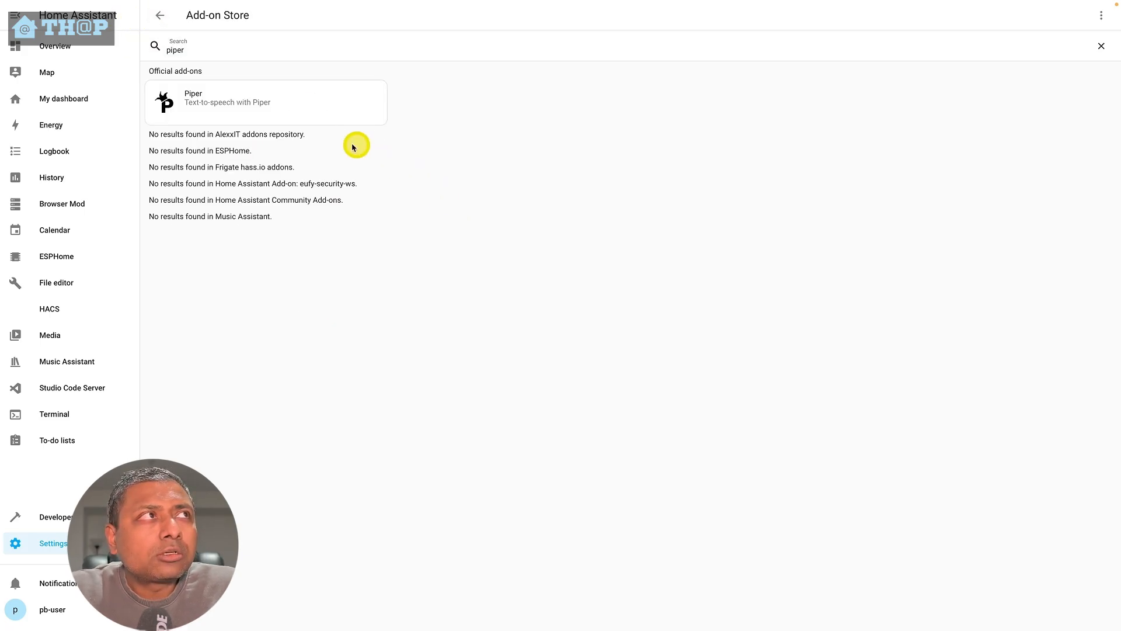
{"action": "double_click", "coordinate": [225, 53]}
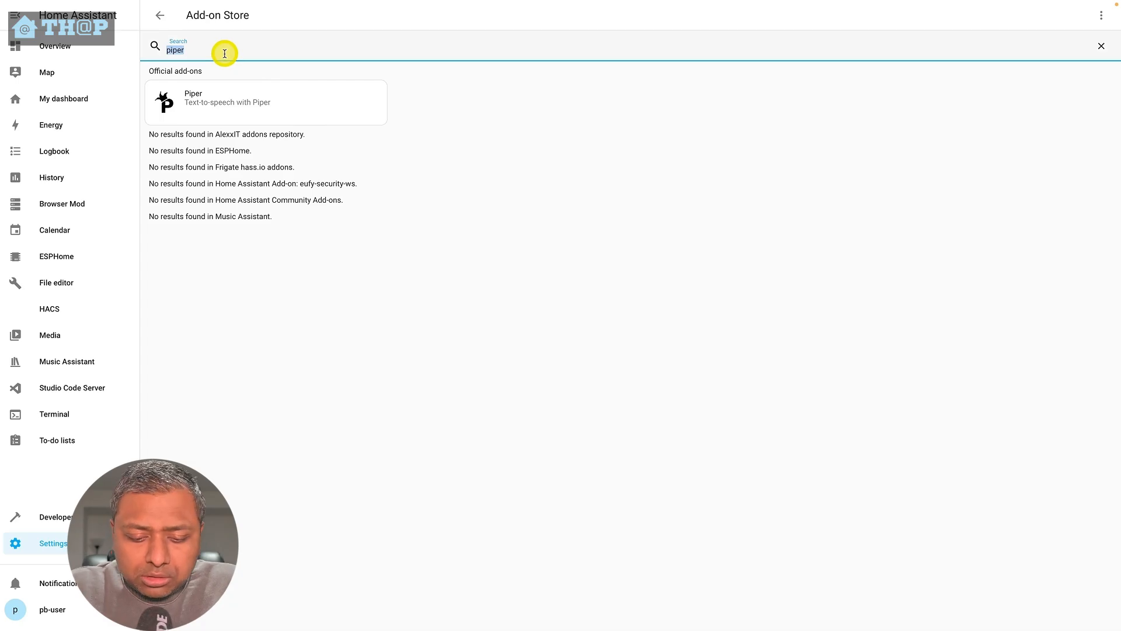
{"action": "type", "text": "wakeword"}
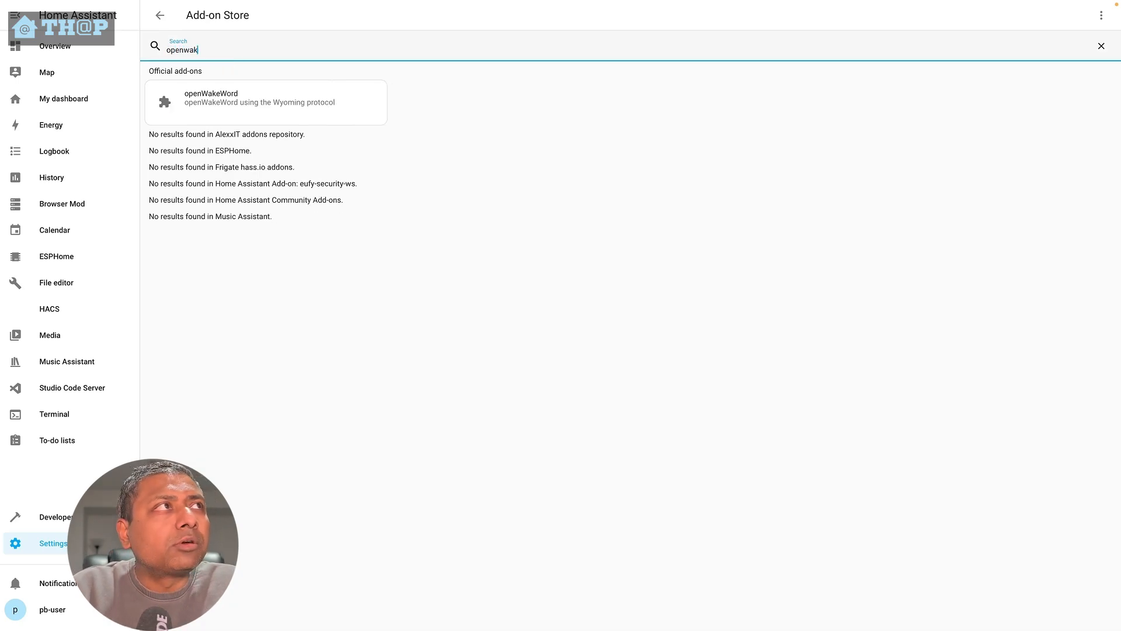
{"action": "left_click", "coordinate": [233, 102]}
{"action": "left_click", "coordinate": [380, 156]}
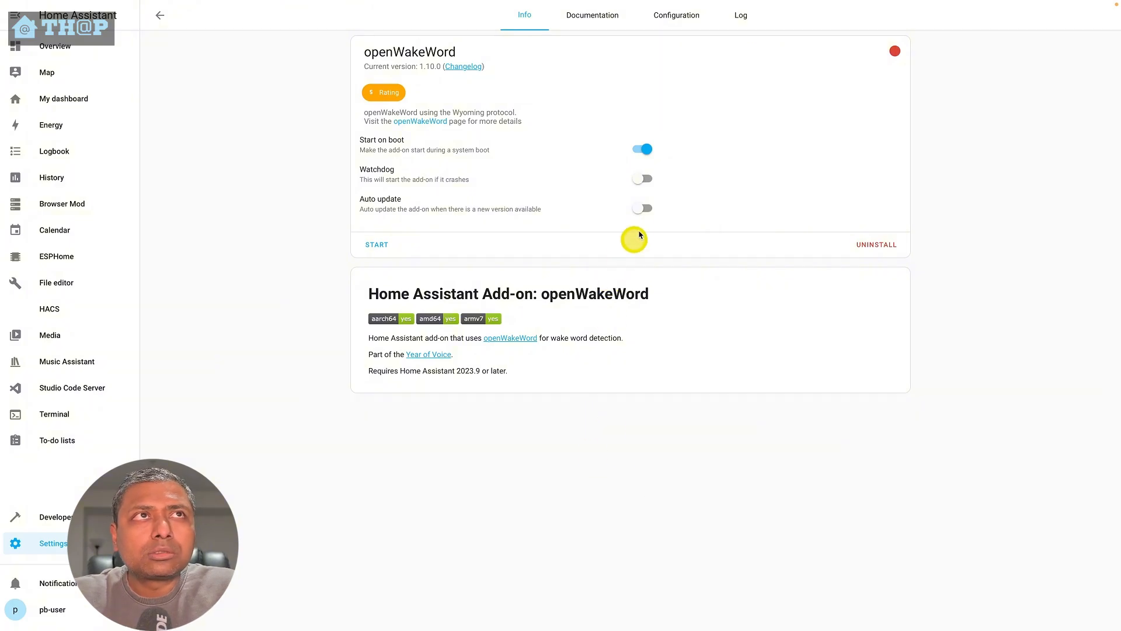
- Check openWakeWord's configuration, then turn on its Watchdog and Auto update and start the add-on
{"action": "left_click", "coordinate": [678, 23]}
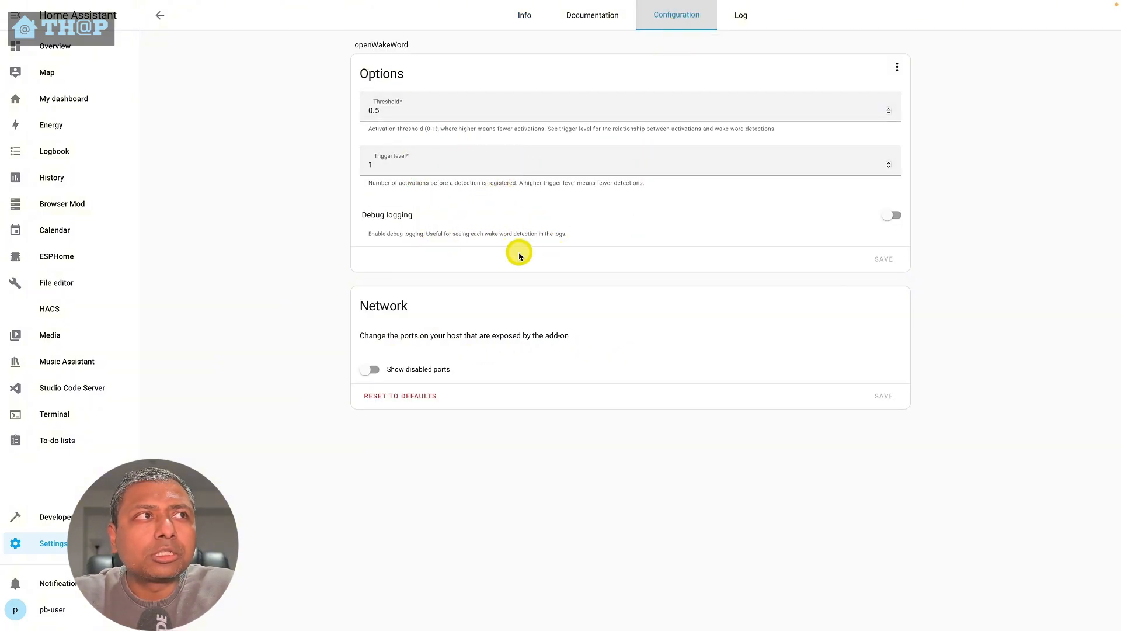
{"action": "left_click", "coordinate": [518, 22]}
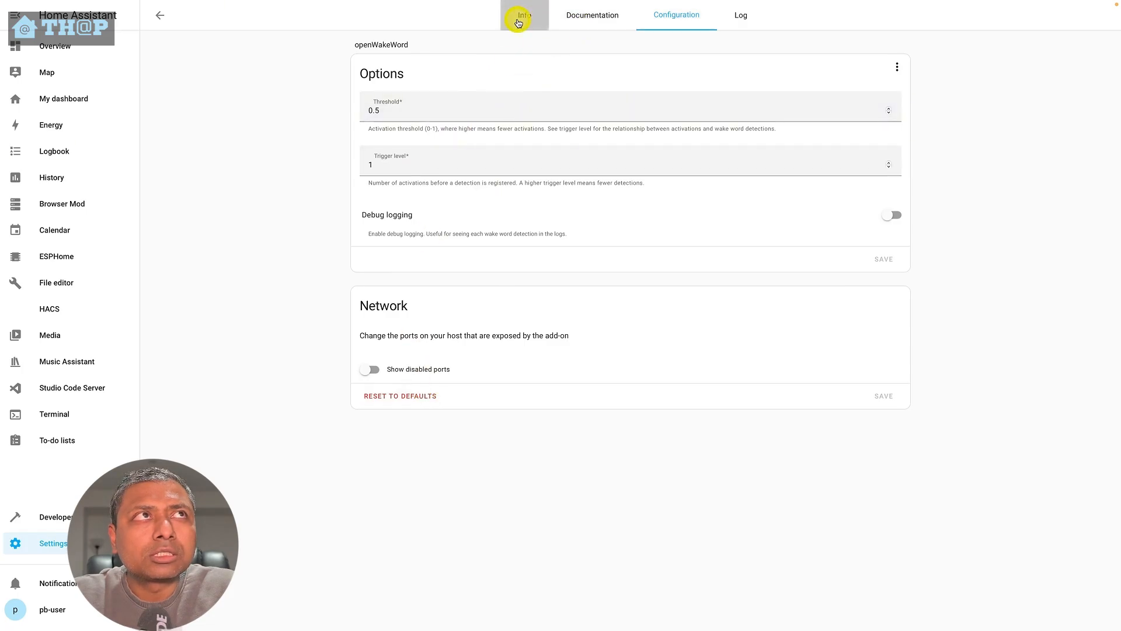
{"action": "left_click", "coordinate": [641, 177]}
{"action": "left_click", "coordinate": [650, 215]}
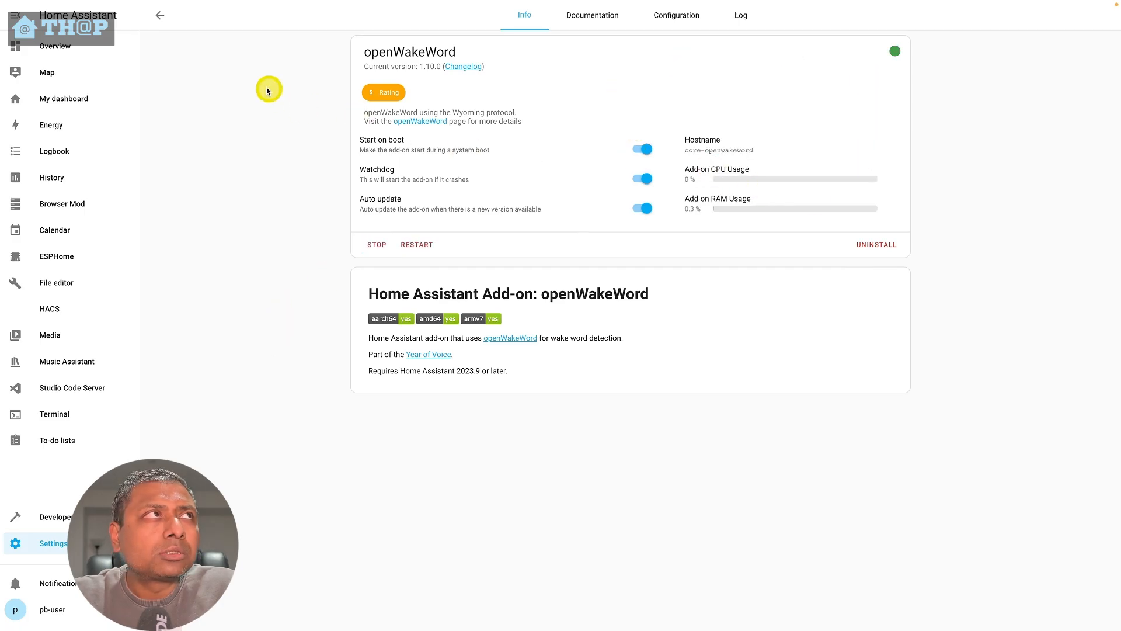
- Configure the discovered Assist Microphone integration under Devices & services and assign it to the Office area
{"action": "left_click", "coordinate": [171, 22]}
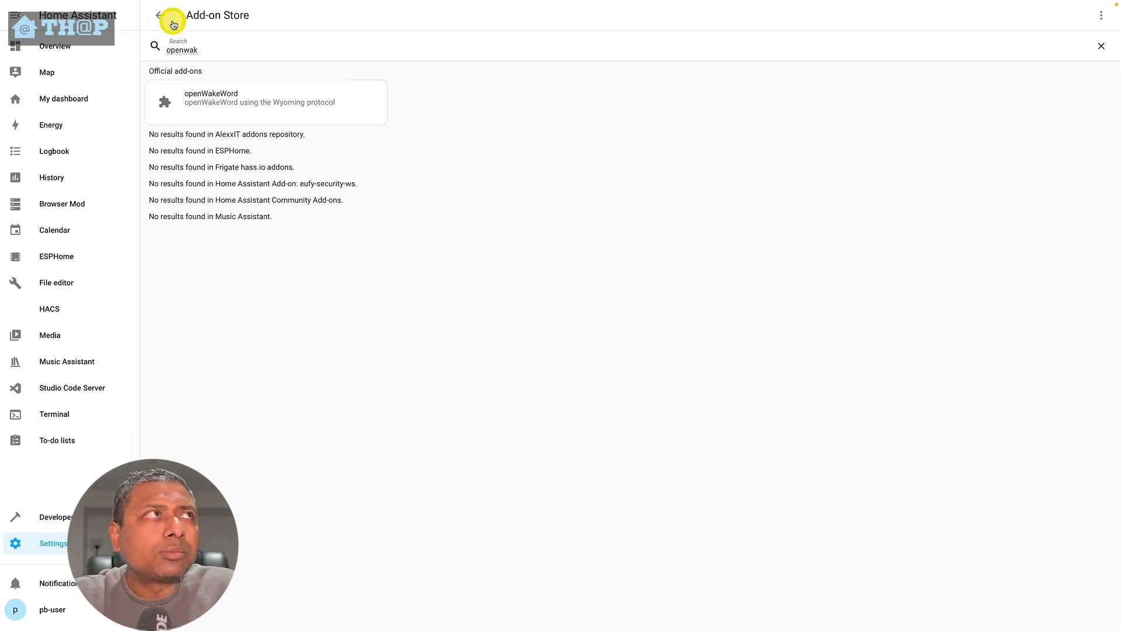
{"action": "left_click", "coordinate": [172, 22]}
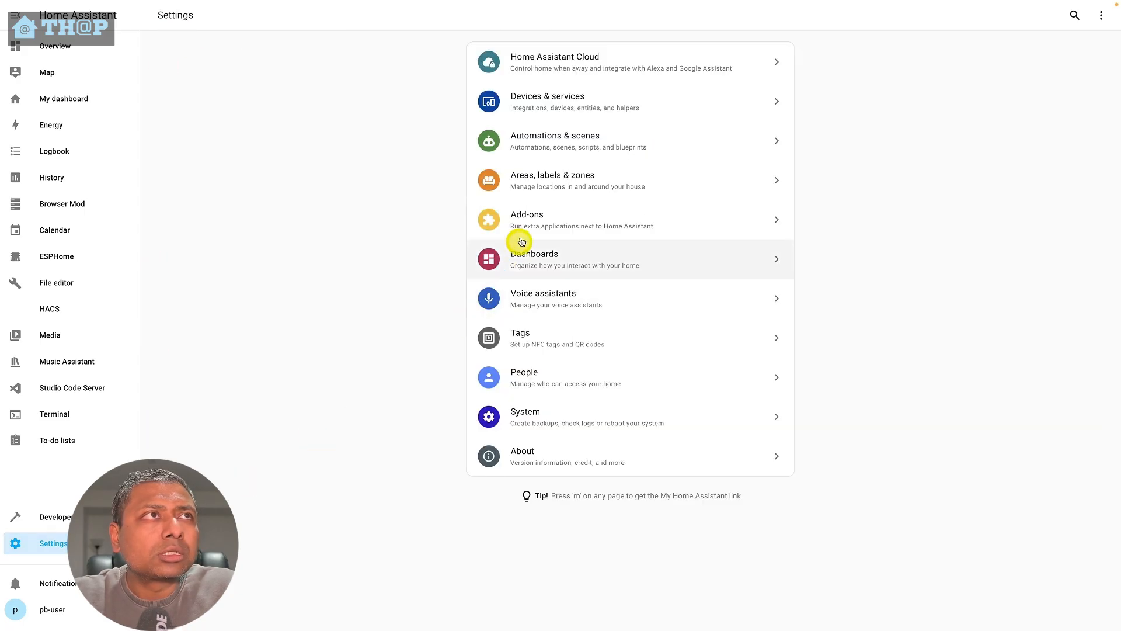
{"action": "left_click", "coordinate": [528, 220]}
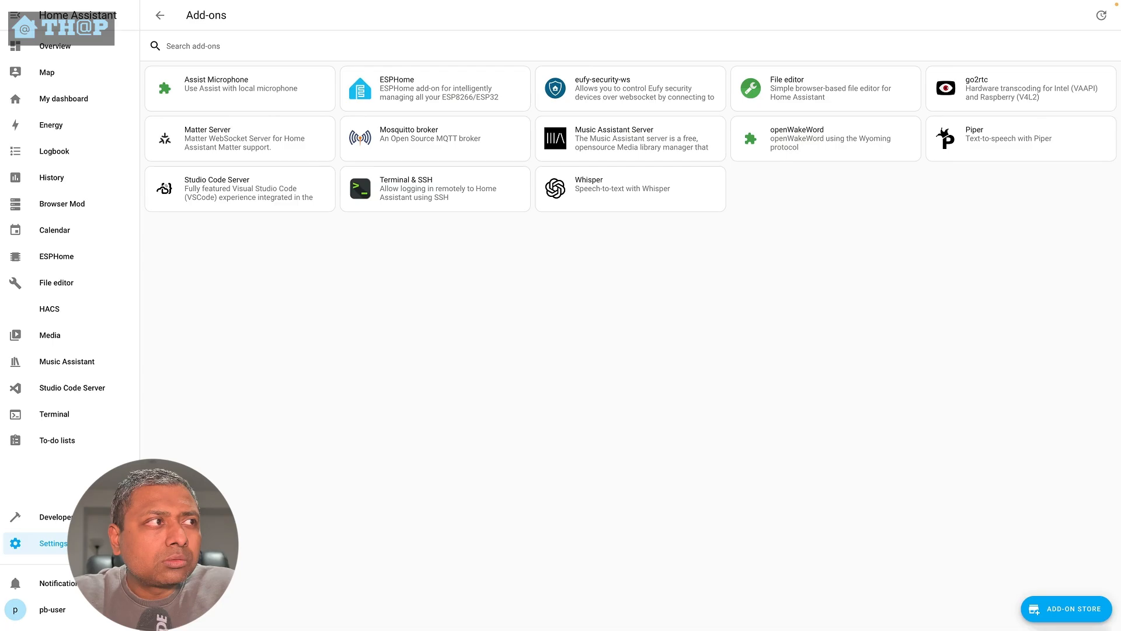
{"action": "left_click", "coordinate": [66, 546]}
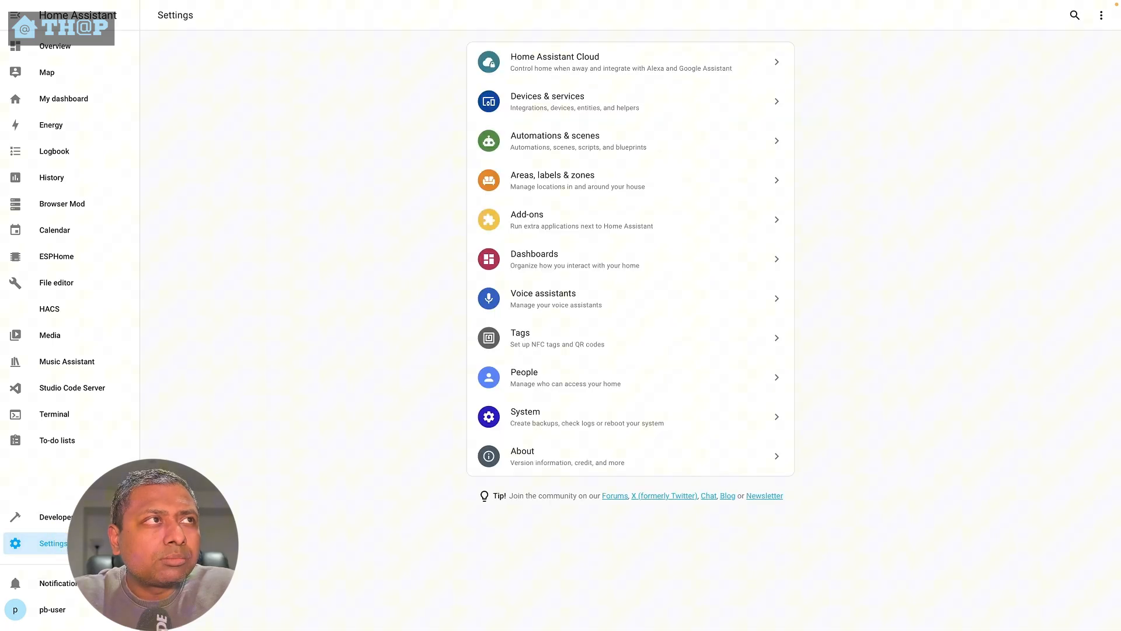
{"action": "left_click", "coordinate": [580, 123]}
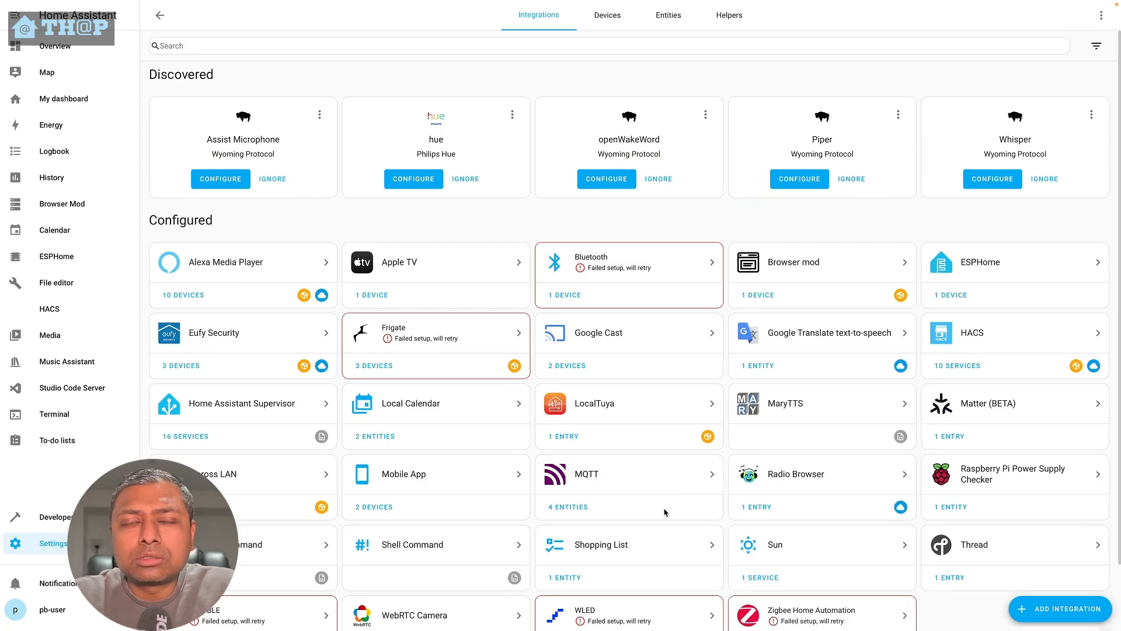
{"action": "left_click", "coordinate": [240, 182]}
{"action": "left_click", "coordinate": [694, 353]}
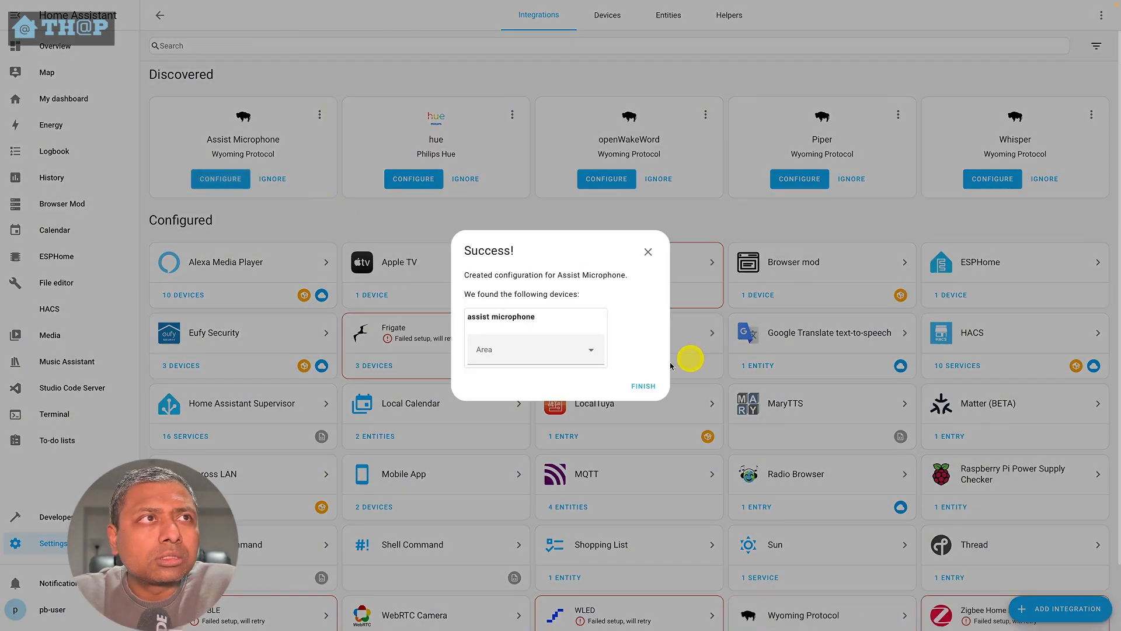
{"action": "left_click", "coordinate": [540, 355]}
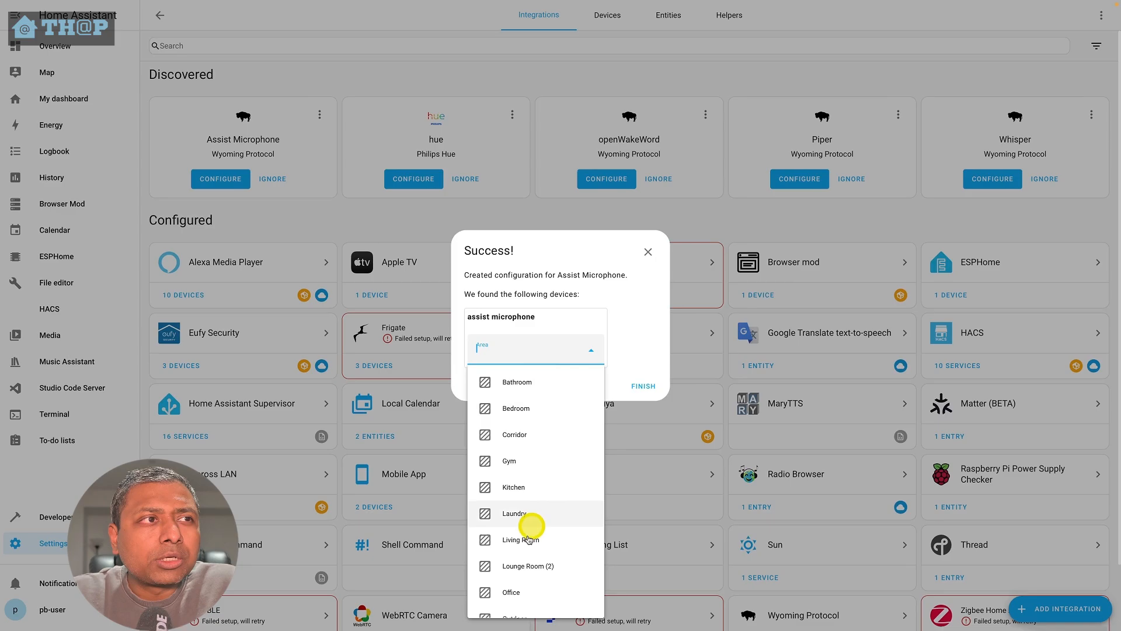
{"action": "left_click", "coordinate": [511, 593]}
{"action": "left_click", "coordinate": [642, 386]}
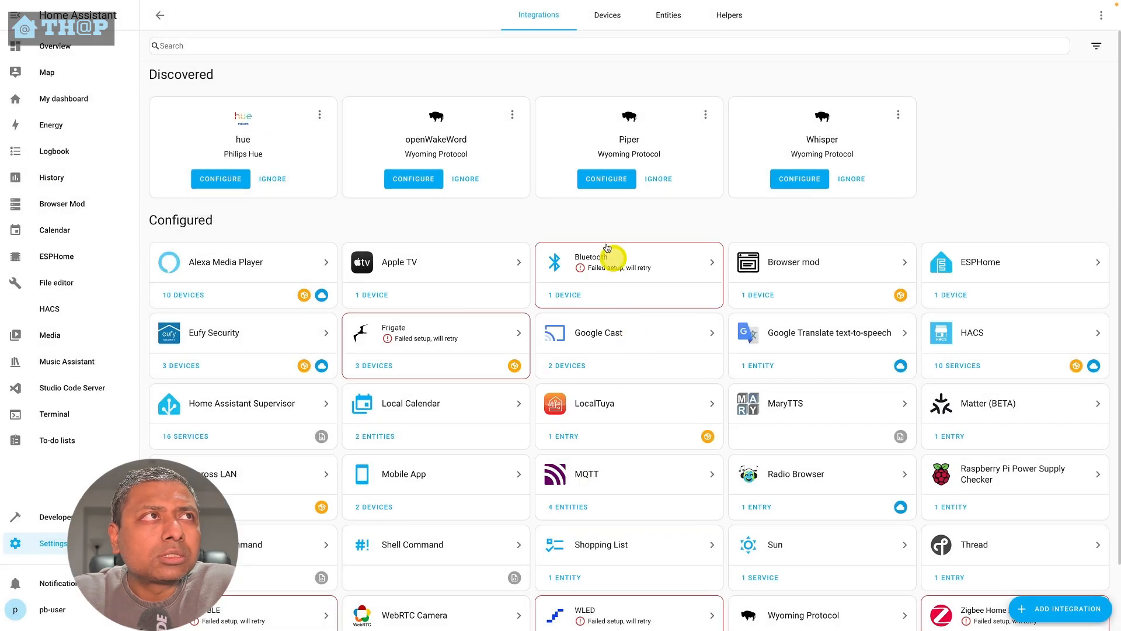
- Add the discovered openWakeWord and Piper Wyoming Protocol integrations
{"action": "left_click", "coordinate": [409, 181]}
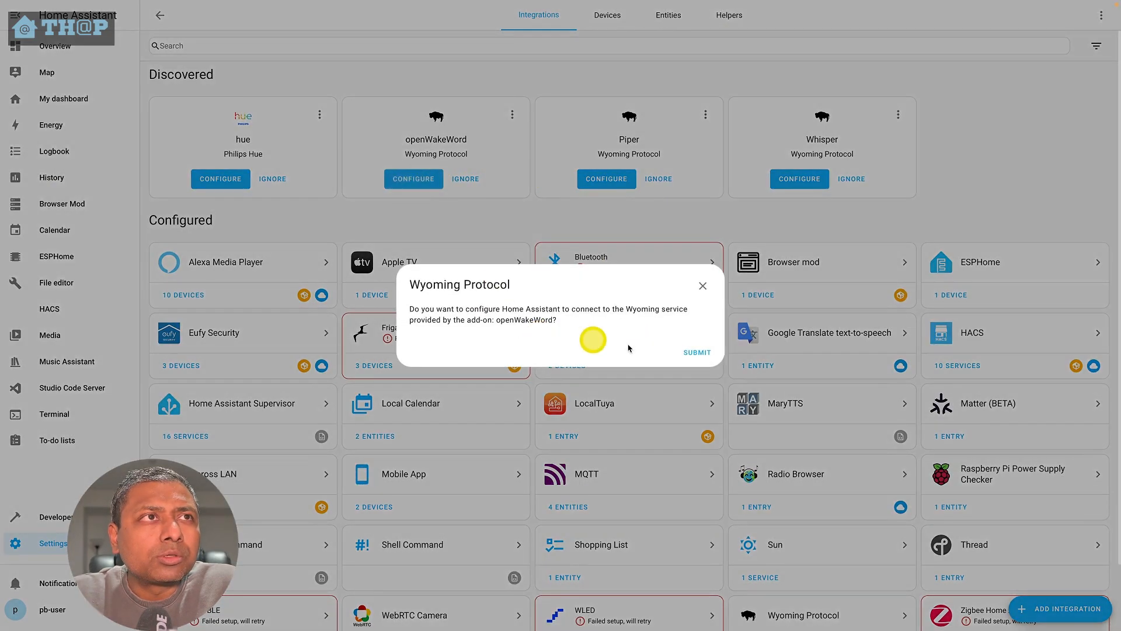
{"action": "left_click", "coordinate": [698, 352]}
{"action": "left_click", "coordinate": [652, 347]}
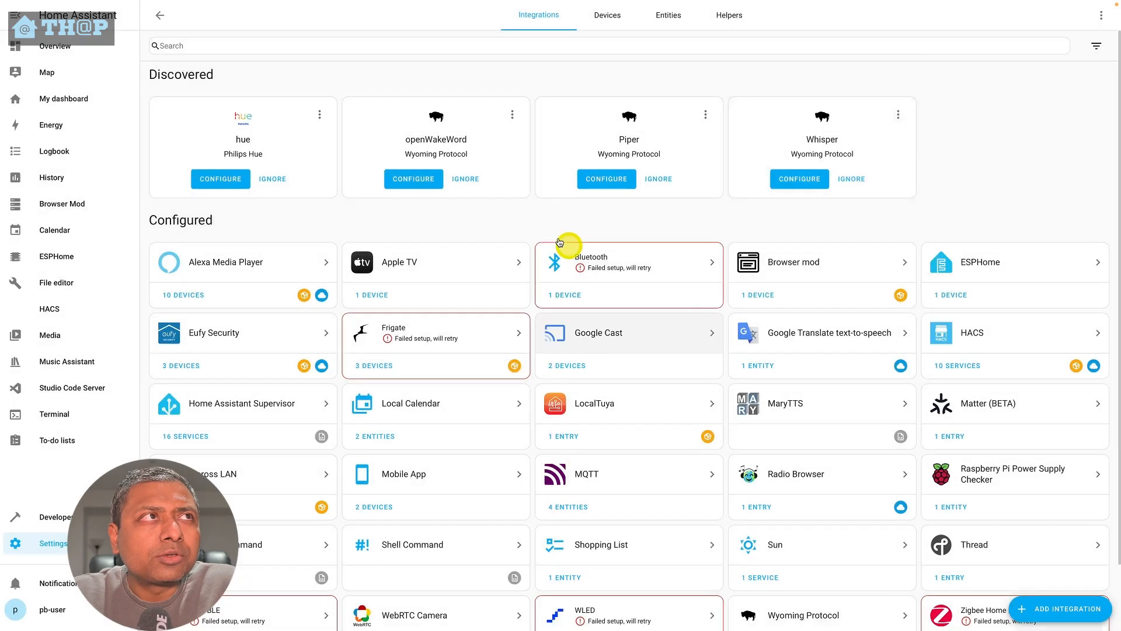
{"action": "left_click", "coordinate": [432, 180]}
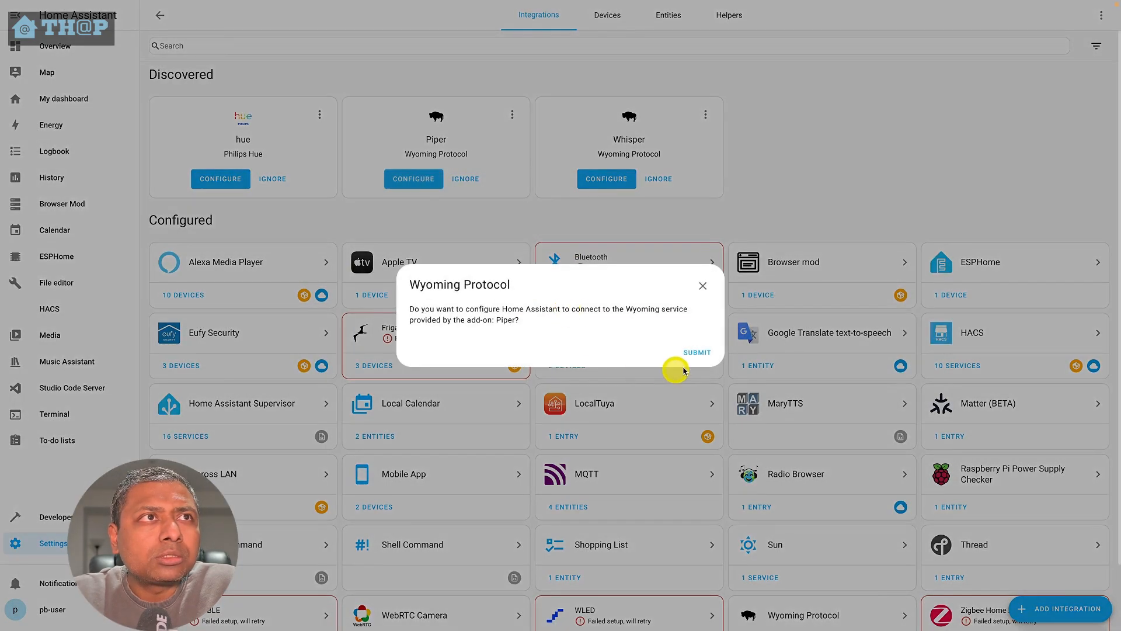
{"action": "left_click", "coordinate": [694, 352]}
{"action": "left_click", "coordinate": [640, 338]}
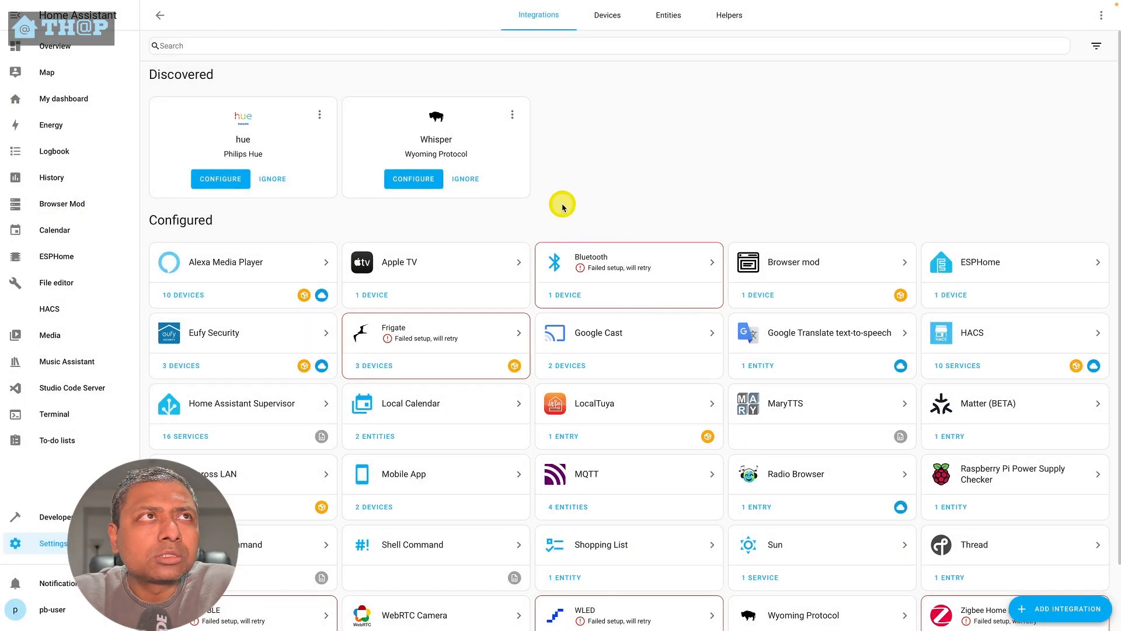
- Add the discovered Whisper Wyoming Protocol integration
{"action": "left_click", "coordinate": [426, 179]}
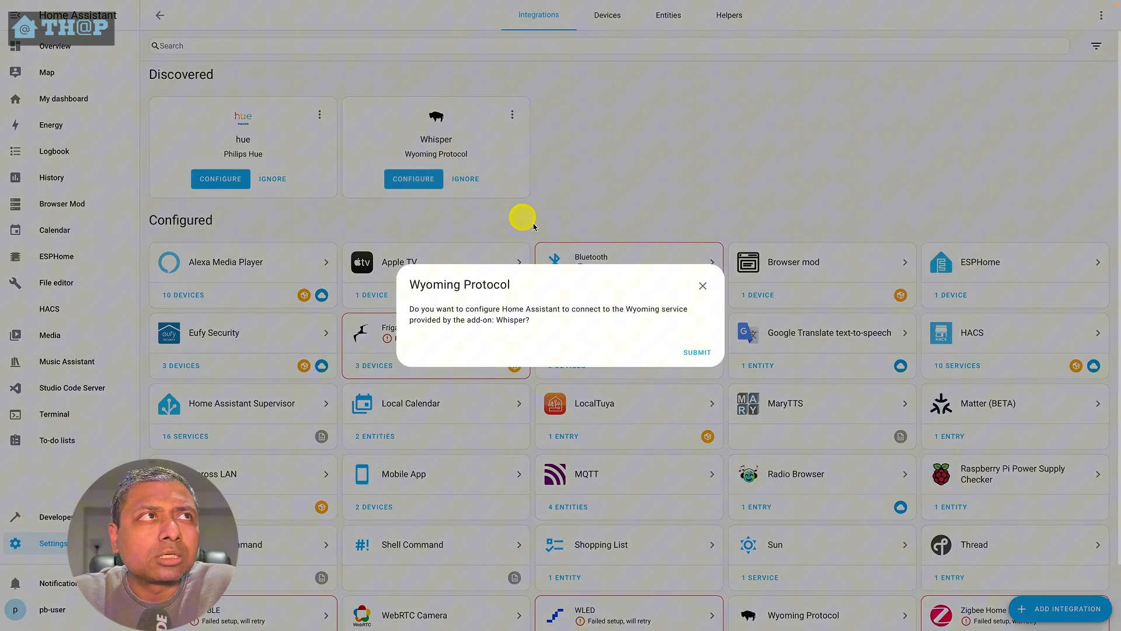
{"action": "left_click", "coordinate": [698, 352]}
{"action": "left_click", "coordinate": [643, 342]}
- Open the Assist Microphone service under Wyoming Protocol, reveal its hidden sensor and turn off its Mute switch
{"action": "scroll", "coordinate": [867, 500], "scroll_direction": "down", "scroll_amount": 2}
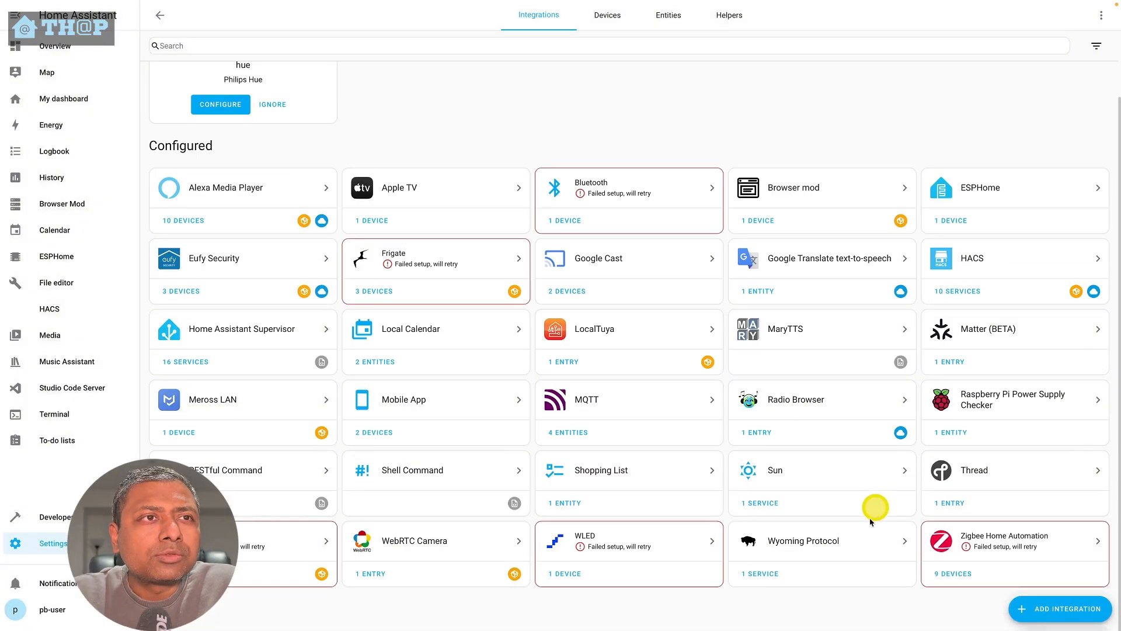
{"action": "left_click", "coordinate": [843, 541]}
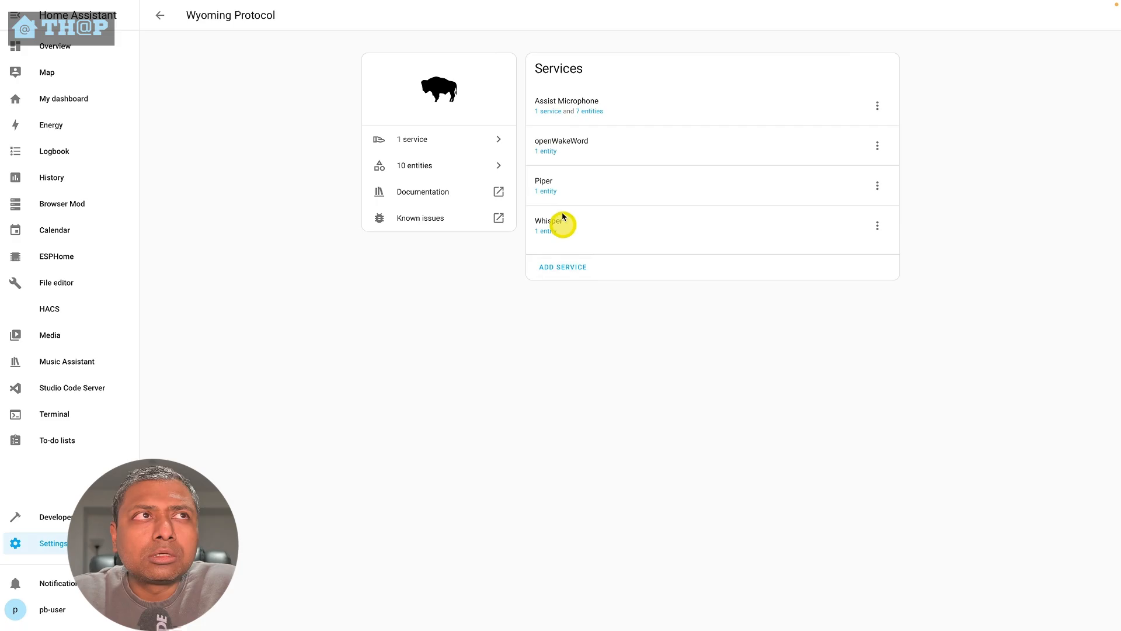
{"action": "left_click", "coordinate": [547, 109]}
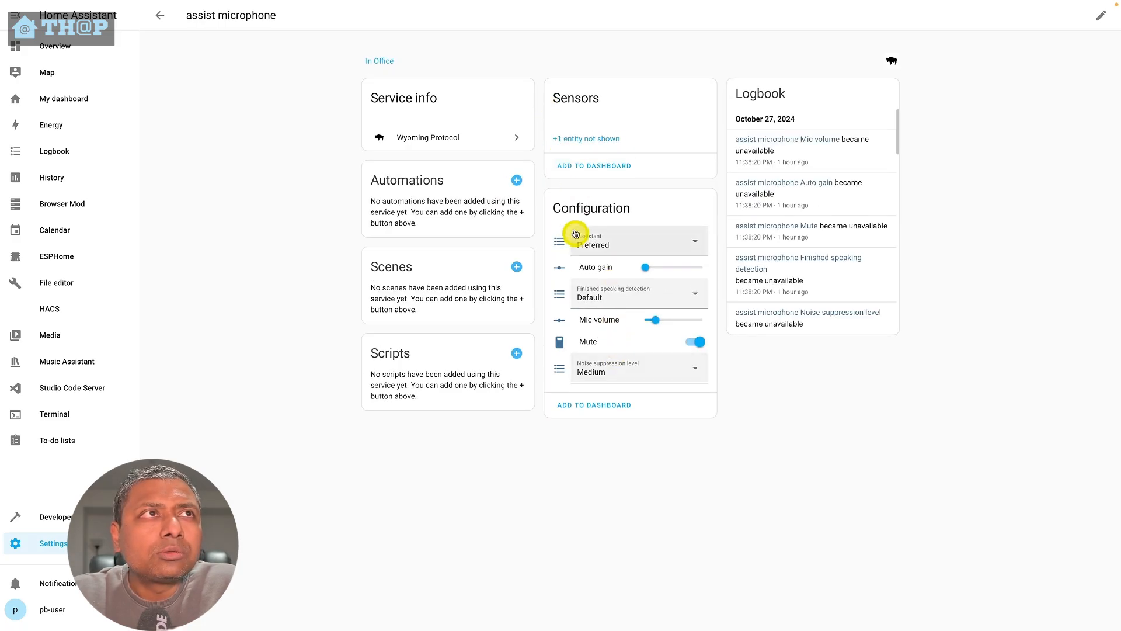
{"action": "left_click", "coordinate": [606, 140]}
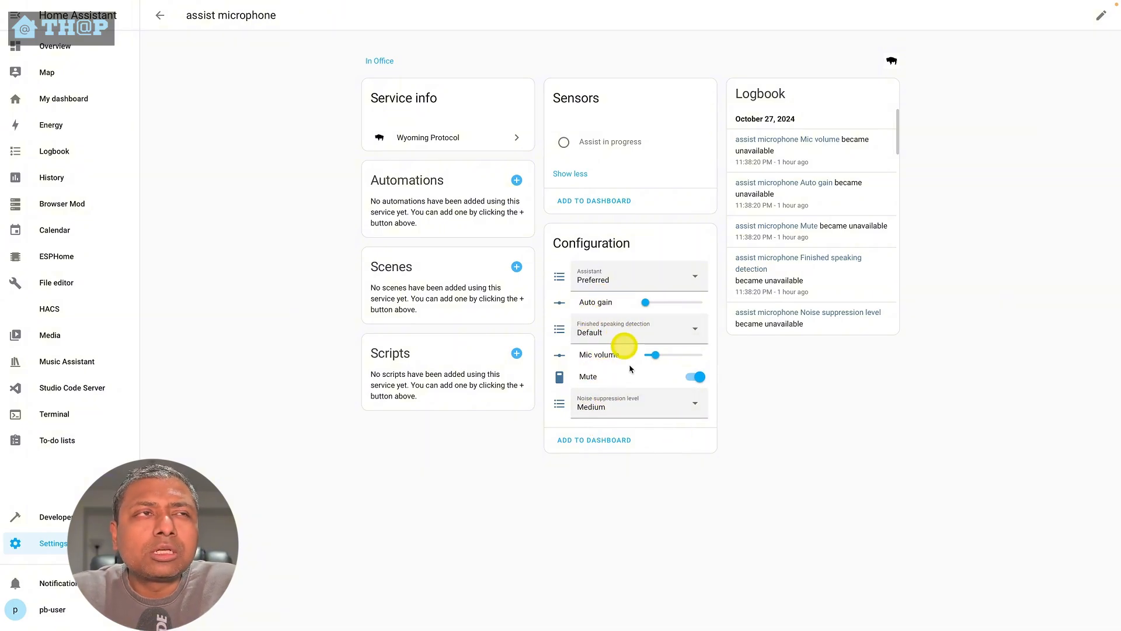
{"action": "left_click", "coordinate": [694, 377]}
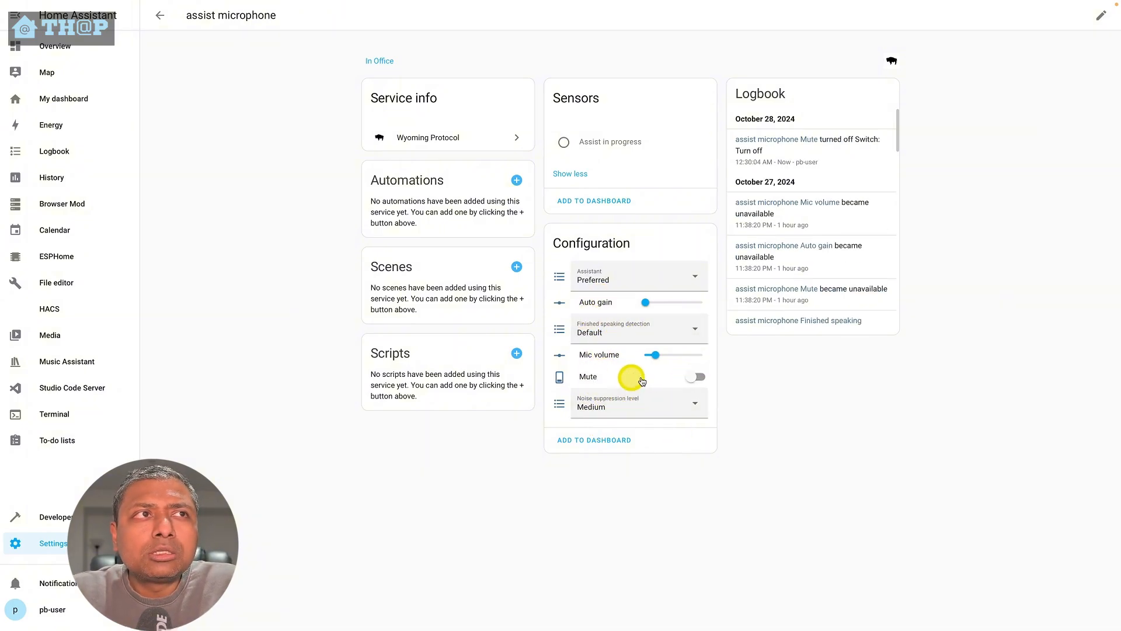
{"action": "left_click", "coordinate": [697, 381]}
{"action": "left_click", "coordinate": [698, 380]}
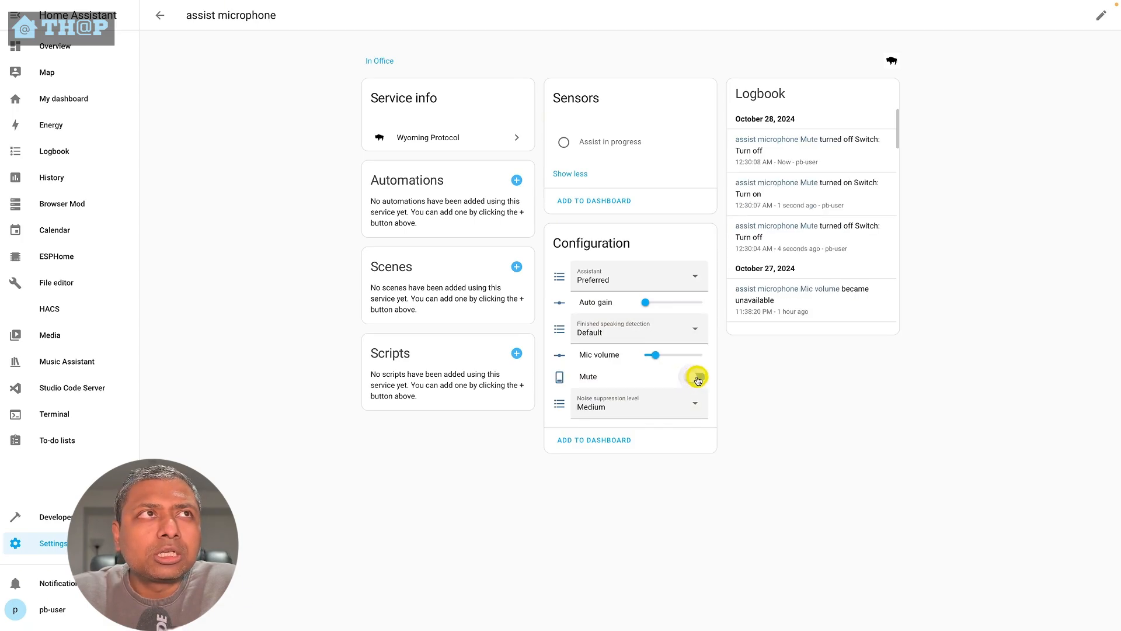
{"action": "left_click", "coordinate": [698, 380]}
{"action": "left_click", "coordinate": [698, 380]}
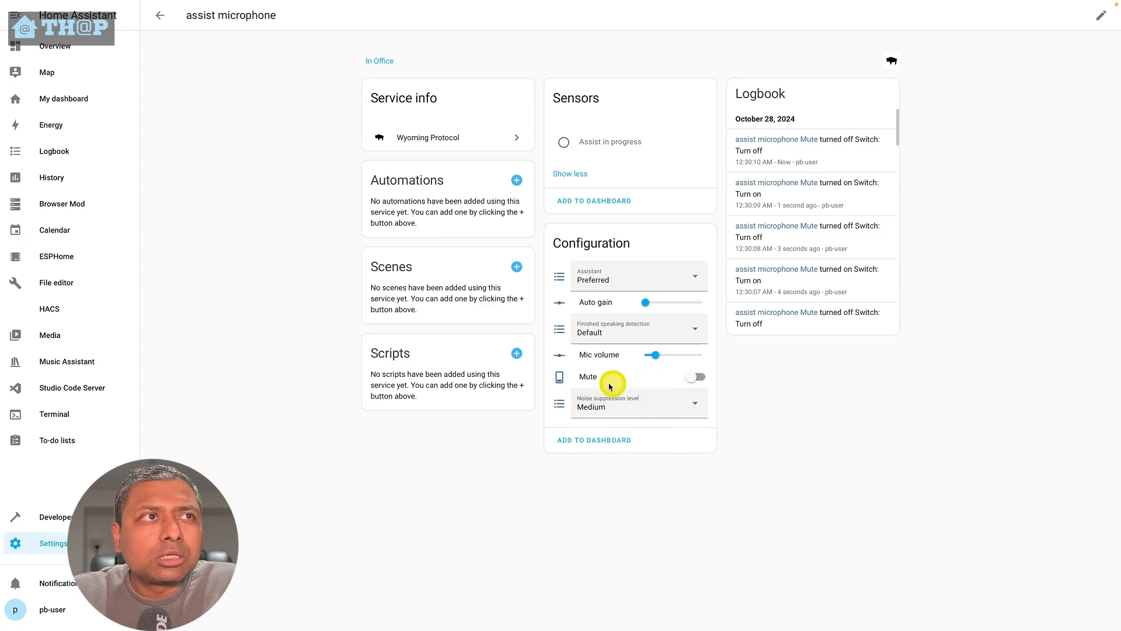
- Review the assistant choices available for the Assist Microphone without changing them
{"action": "left_click", "coordinate": [616, 276]}
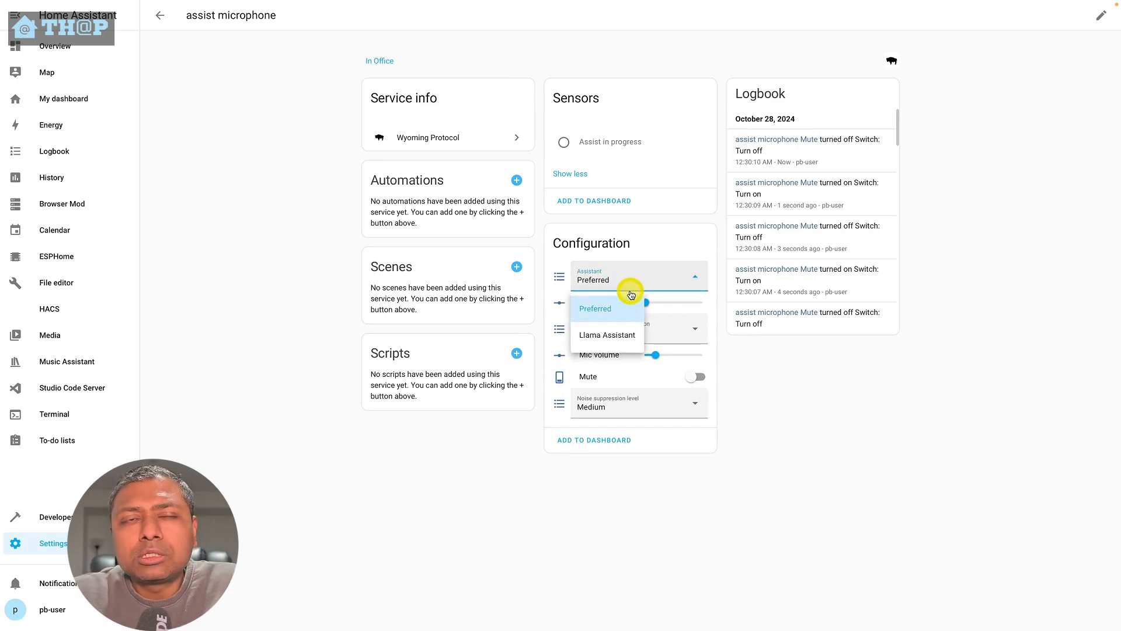
{"action": "left_click", "coordinate": [792, 445]}
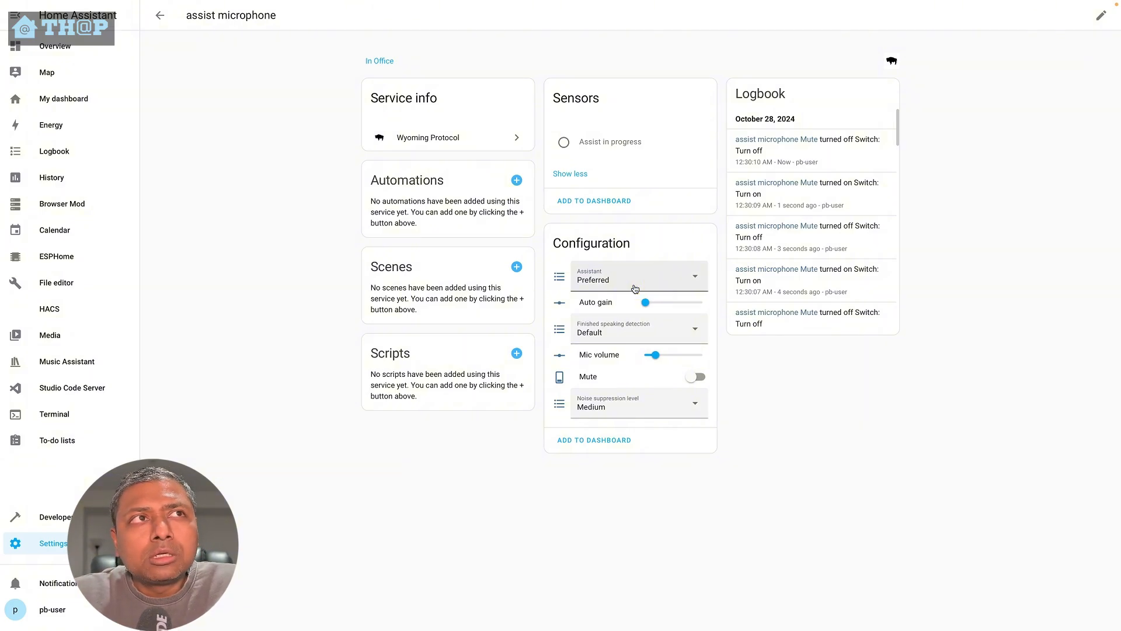
{"action": "left_click", "coordinate": [635, 289]}
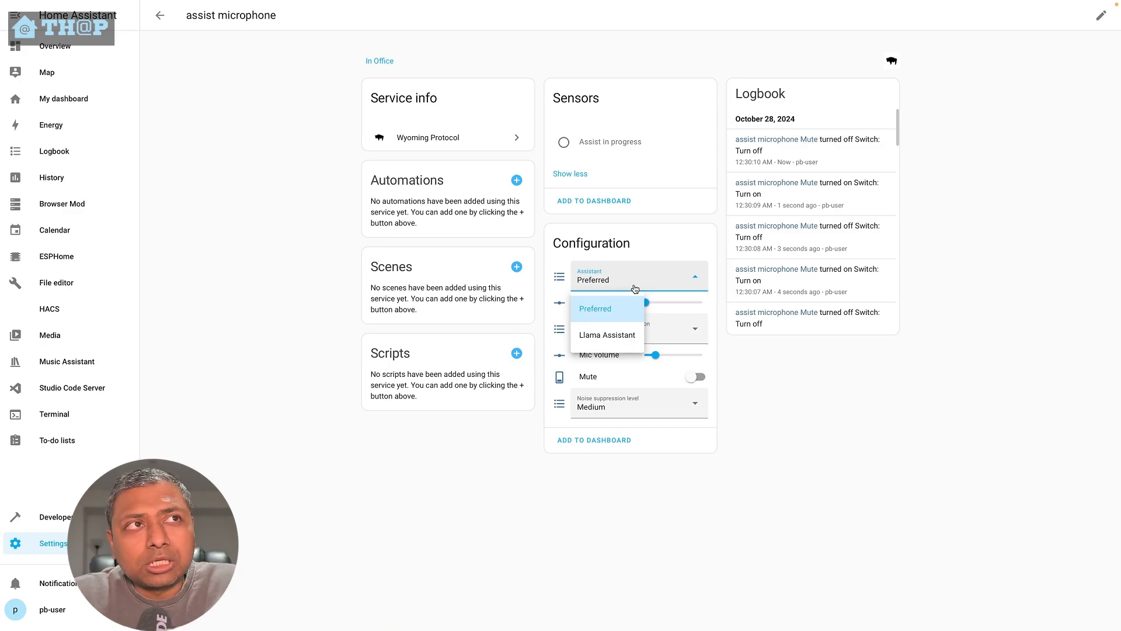
{"action": "left_click", "coordinate": [776, 445]}
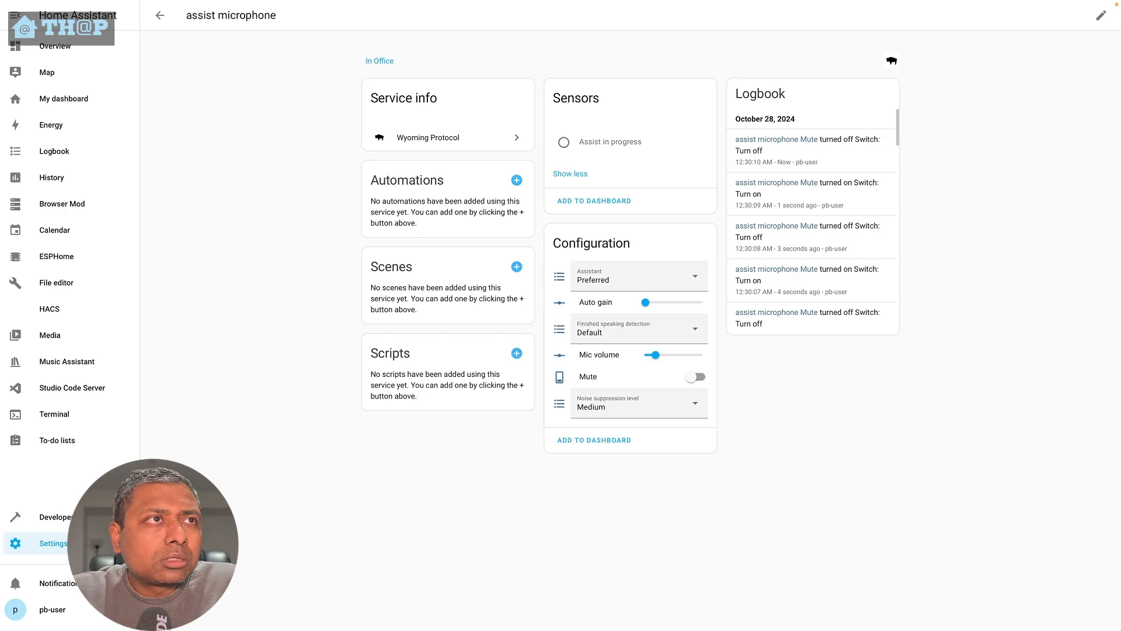
- Start adding a new voice assistant and set its speech-to-text engine to faster-whisper
{"action": "left_click", "coordinate": [53, 543]}
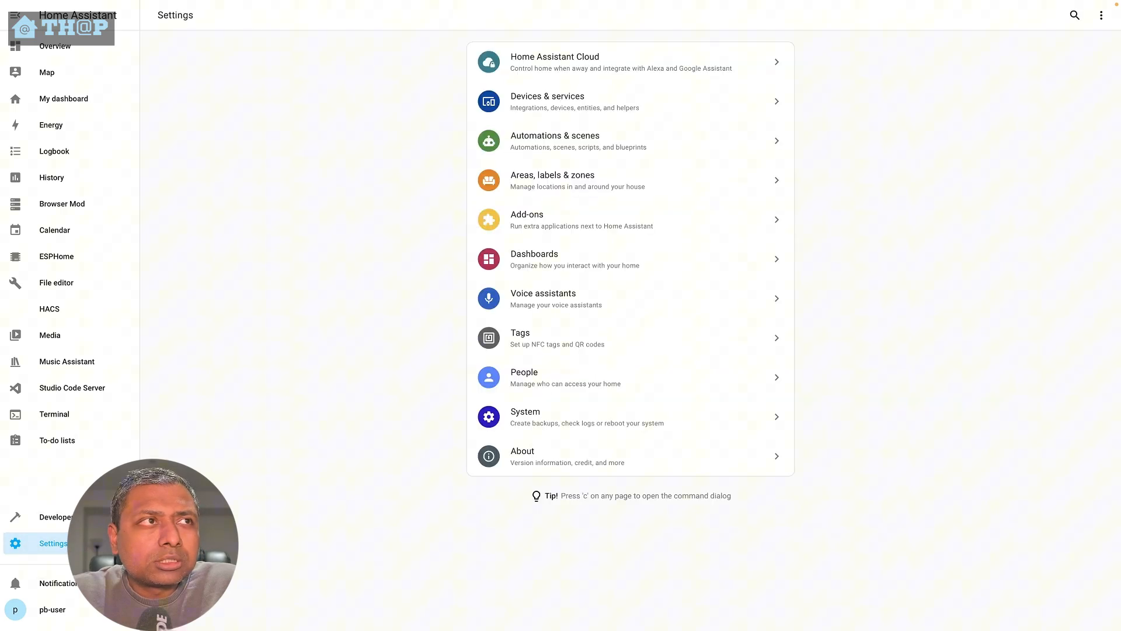
{"action": "left_click", "coordinate": [540, 314]}
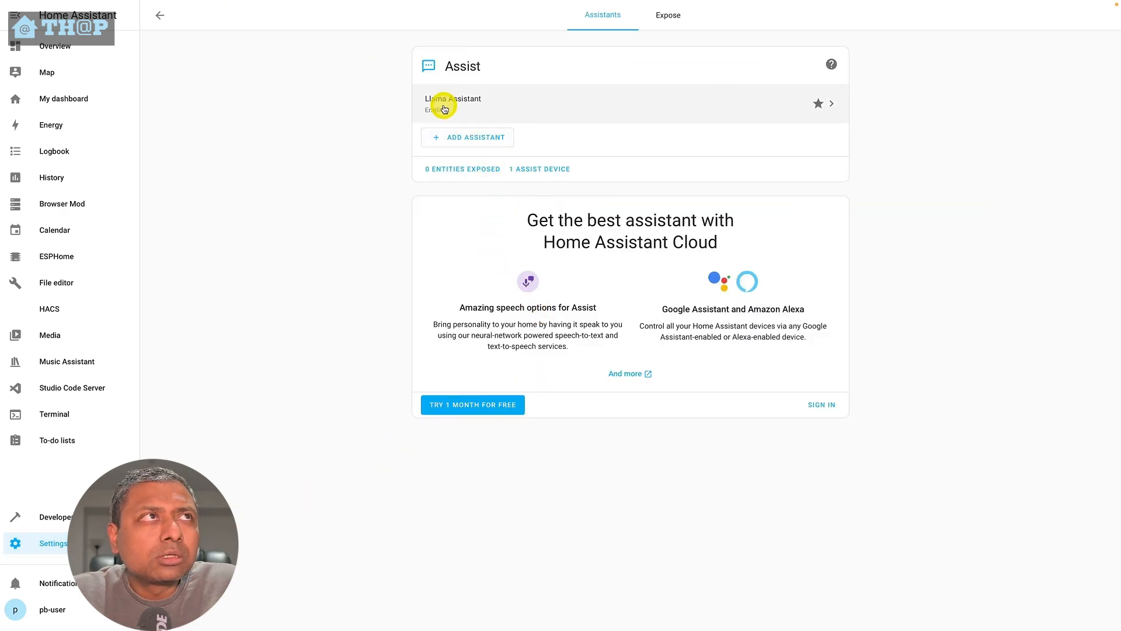
{"action": "left_click", "coordinate": [458, 134]}
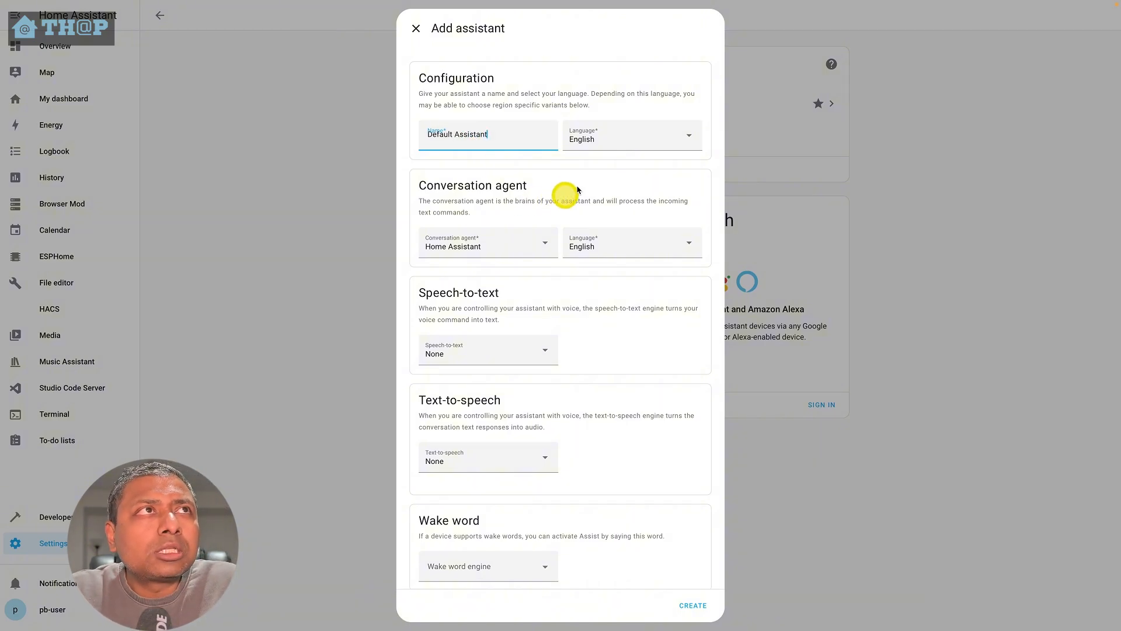
{"action": "left_click", "coordinate": [641, 144]}
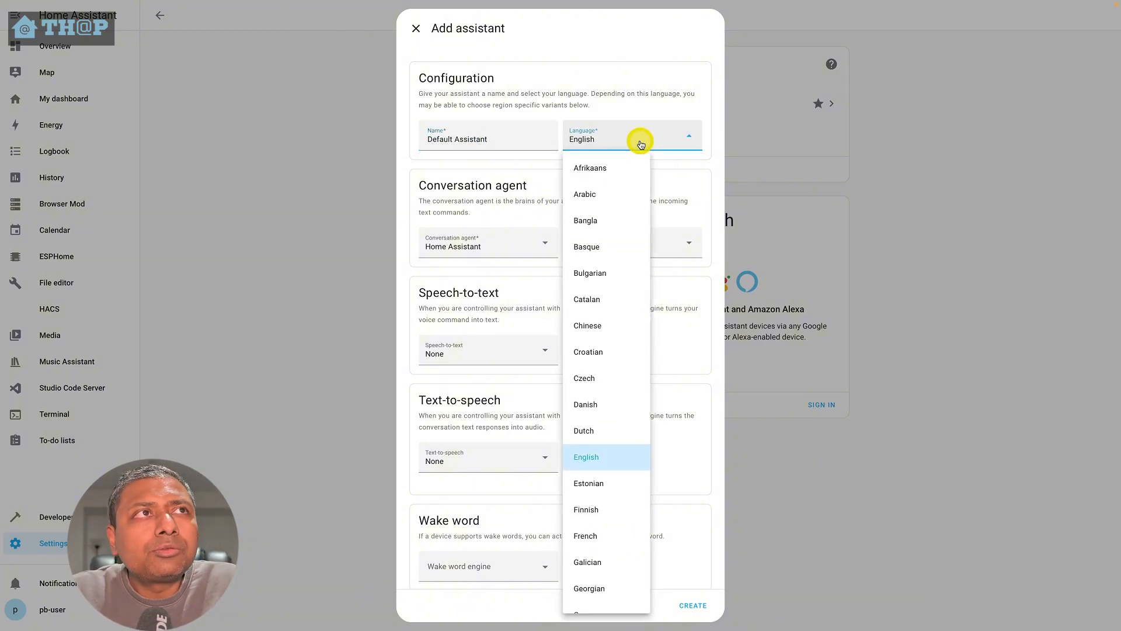
{"action": "left_click", "coordinate": [719, 157]}
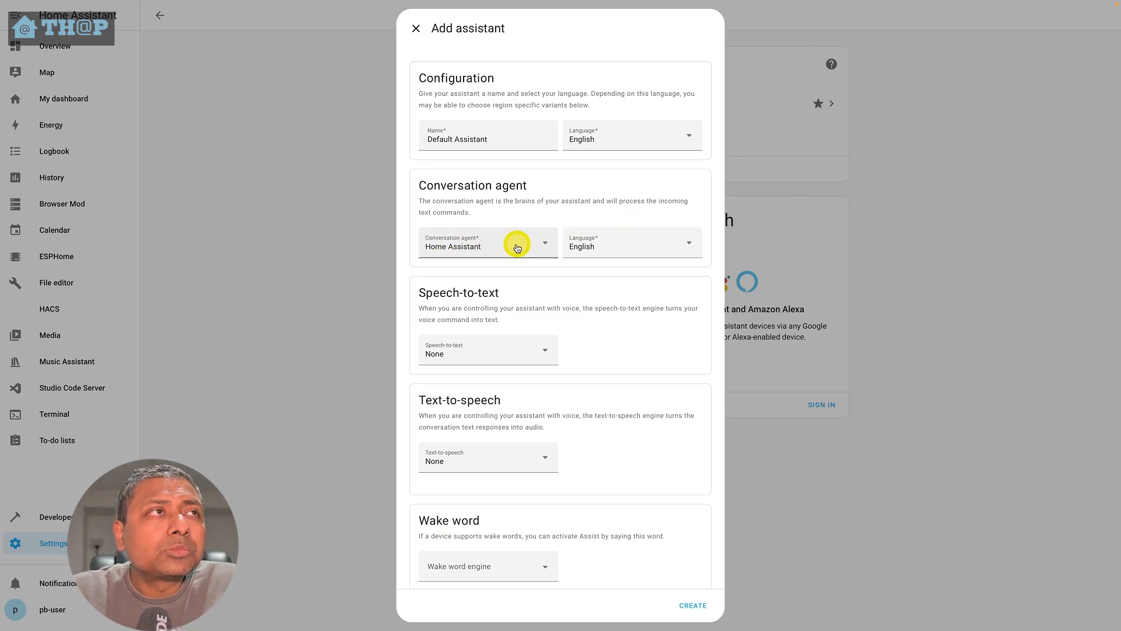
{"action": "left_click", "coordinate": [457, 250]}
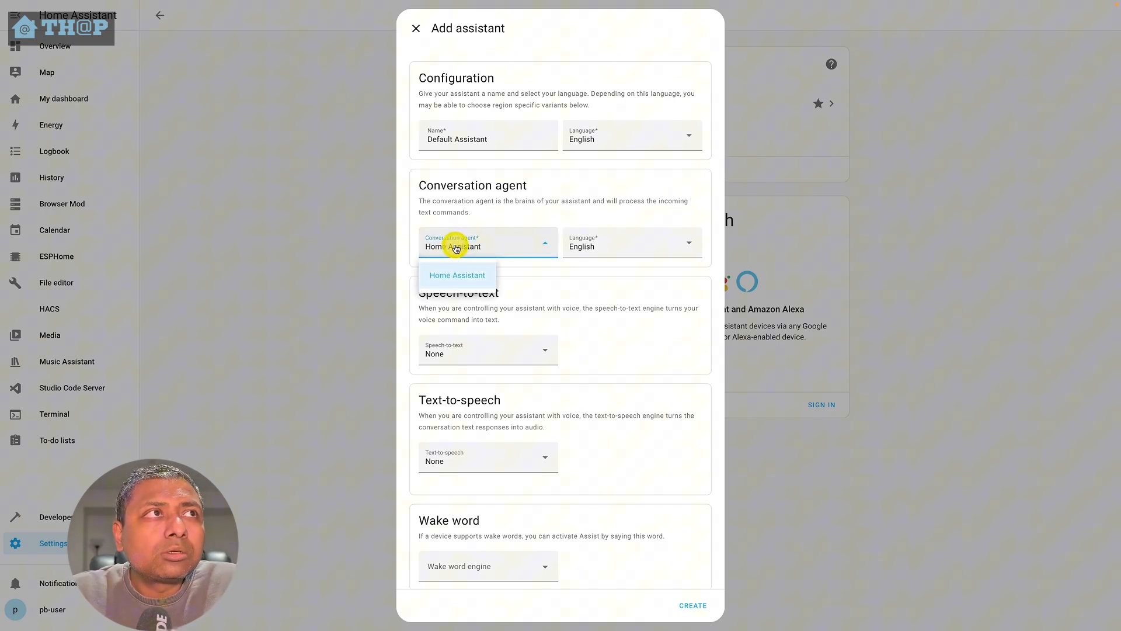
{"action": "left_click", "coordinate": [487, 253]}
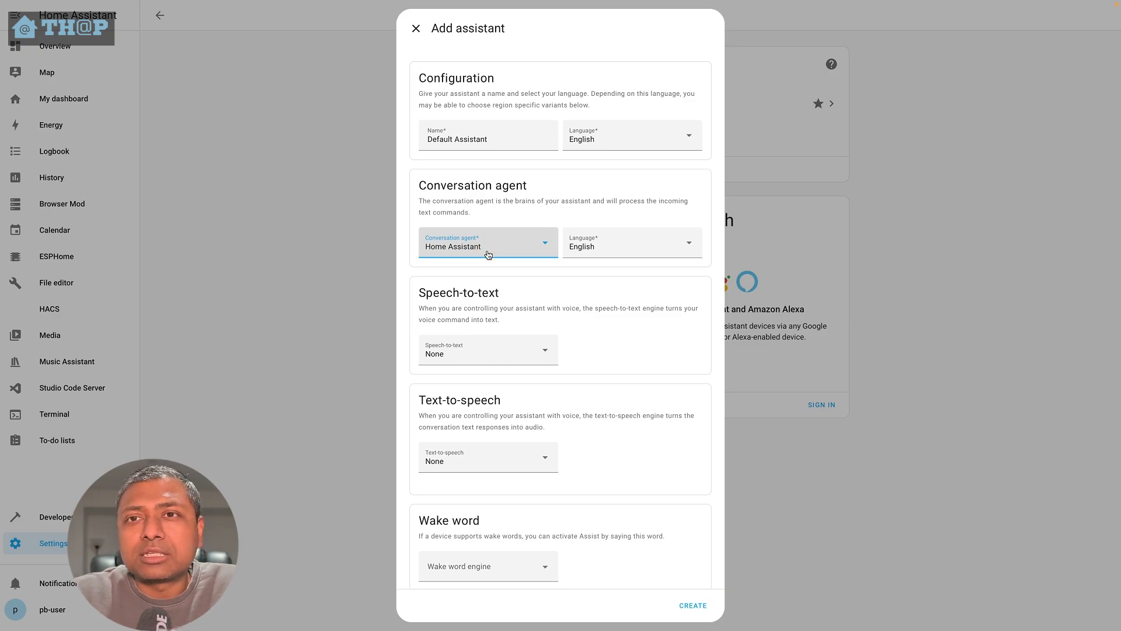
{"action": "left_click", "coordinate": [512, 348]}
{"action": "left_click", "coordinate": [442, 406]}
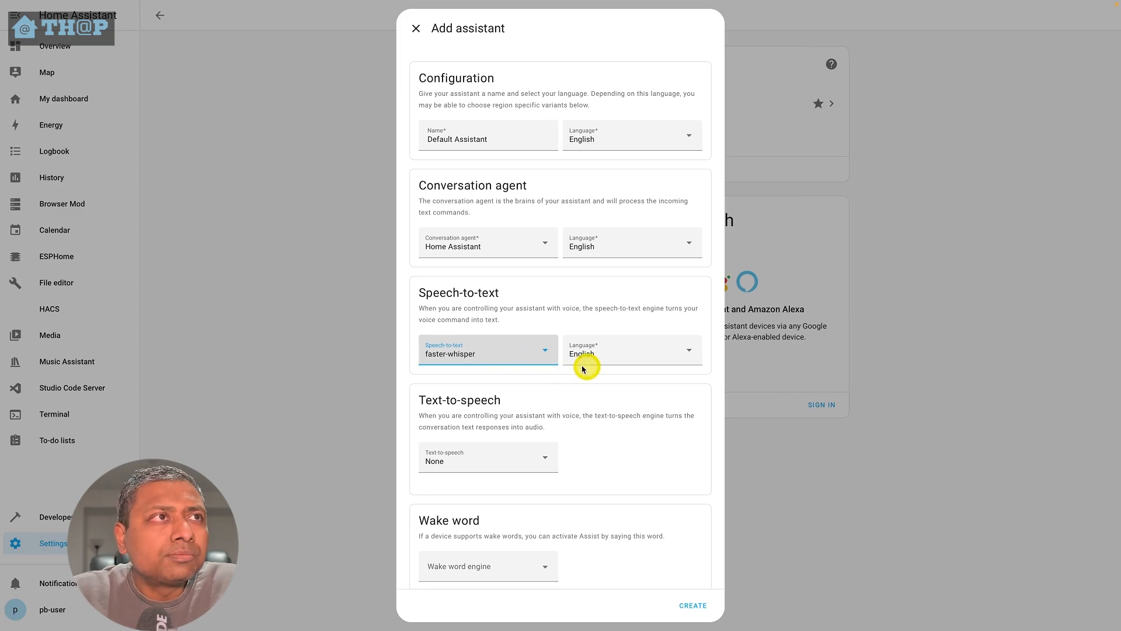
- Set the assistant's text-to-speech engine to piper with the amy (medium) voice
{"action": "left_click", "coordinate": [506, 466]}
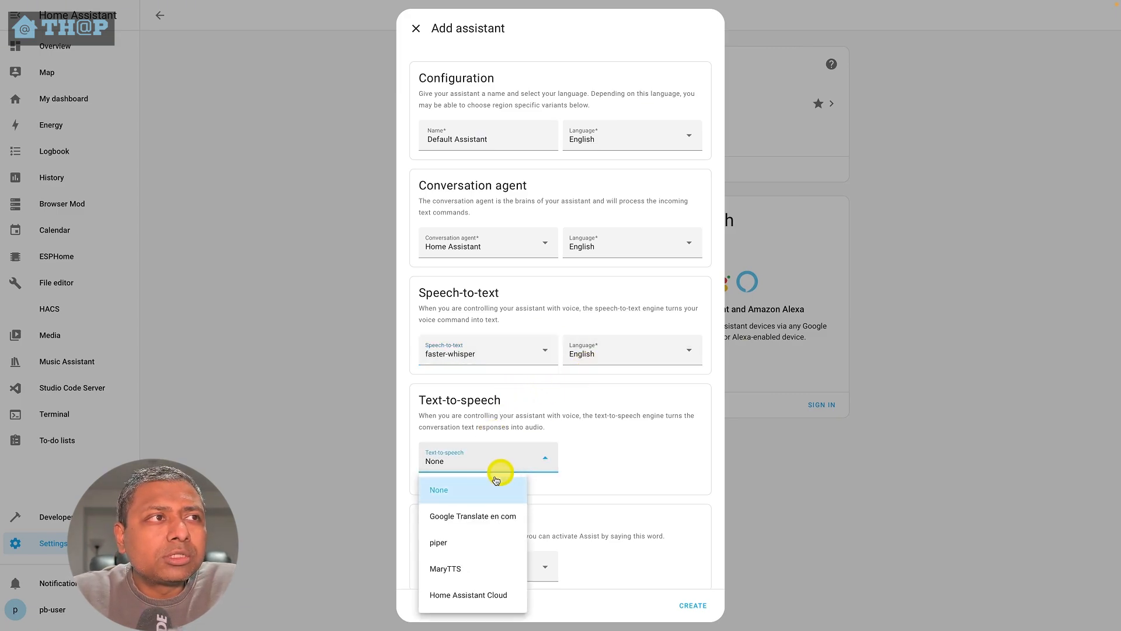
{"action": "left_click", "coordinate": [458, 554]}
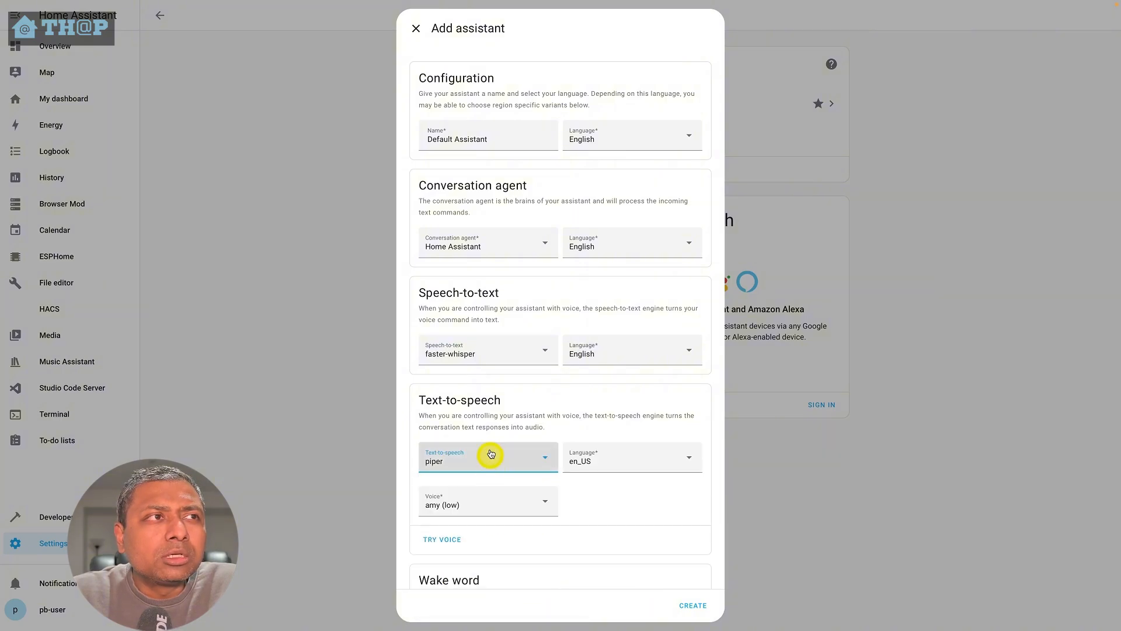
{"action": "left_click", "coordinate": [492, 458]}
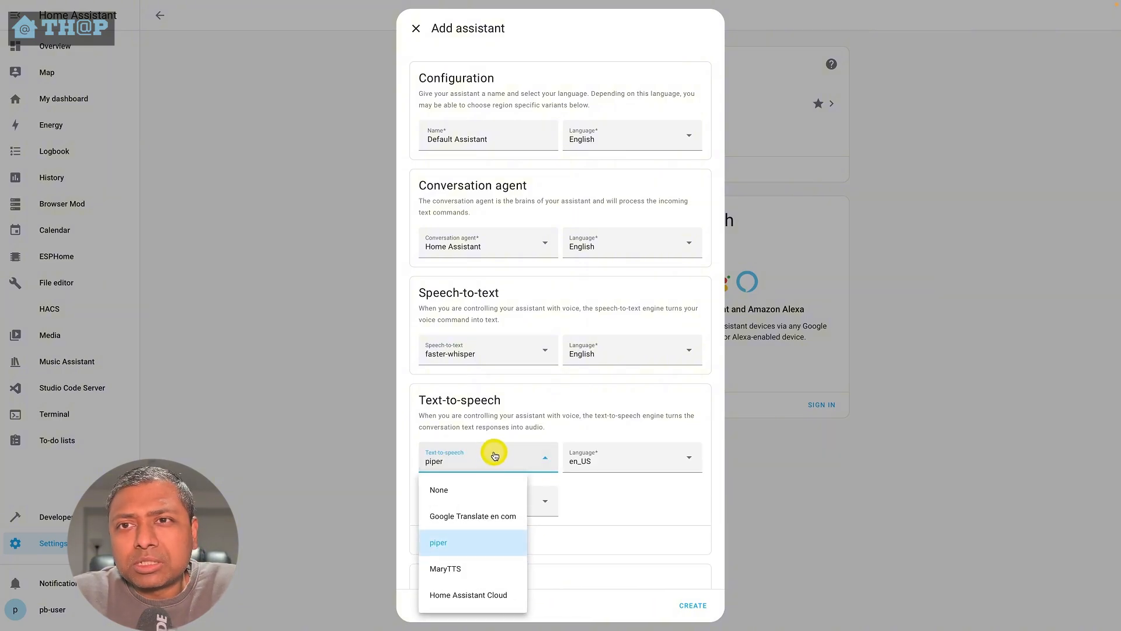
{"action": "left_click", "coordinate": [593, 486]}
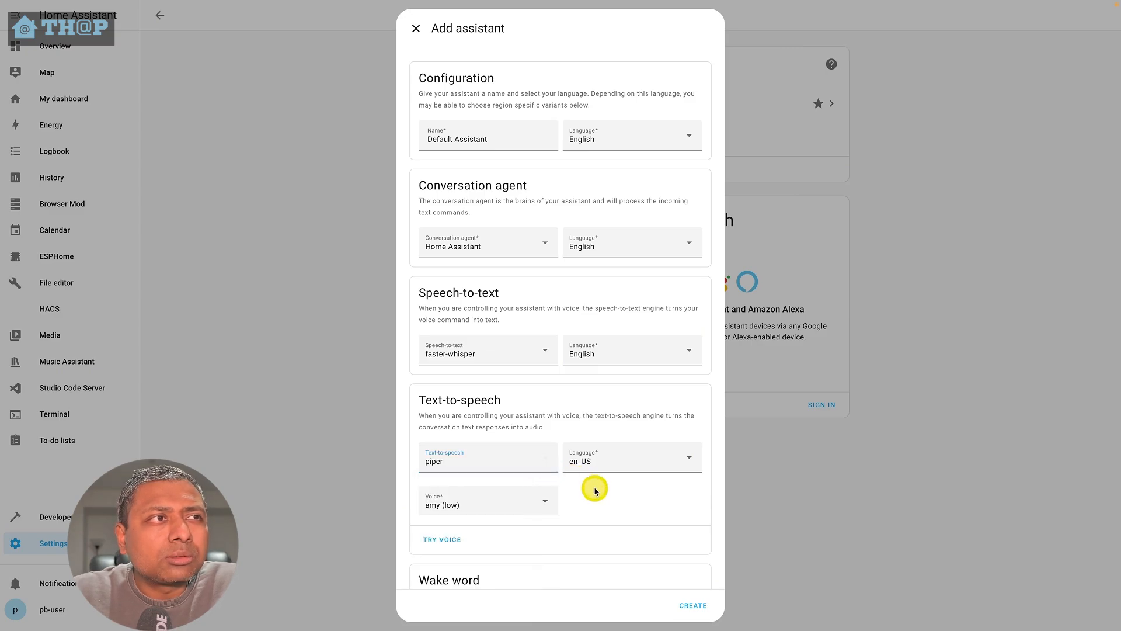
{"action": "left_click", "coordinate": [540, 505]}
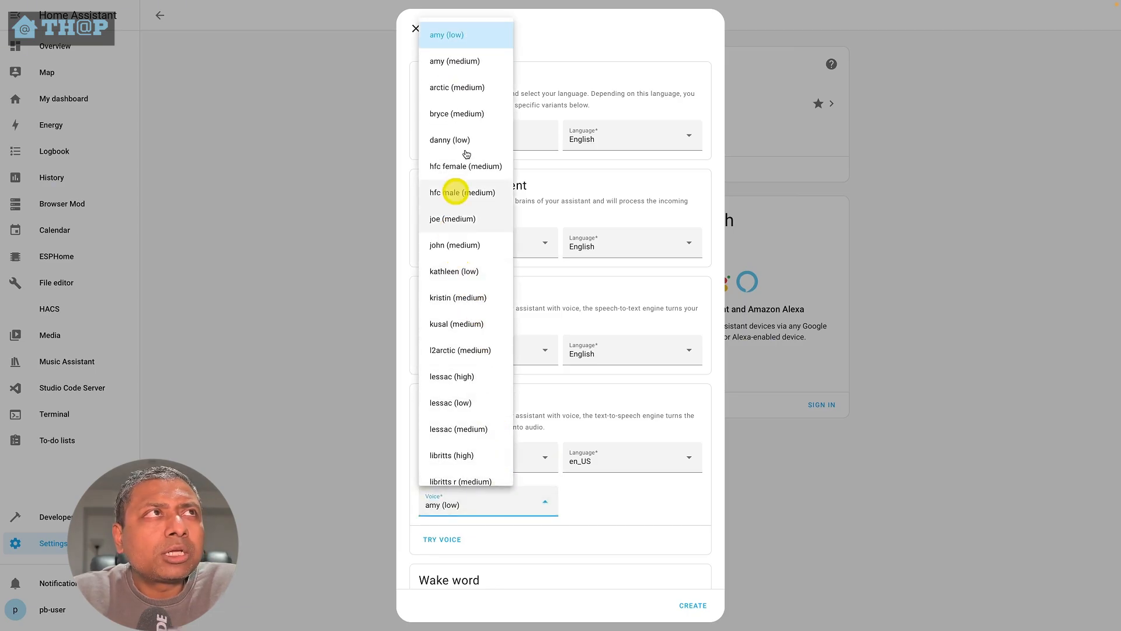
{"action": "left_click", "coordinate": [464, 62]}
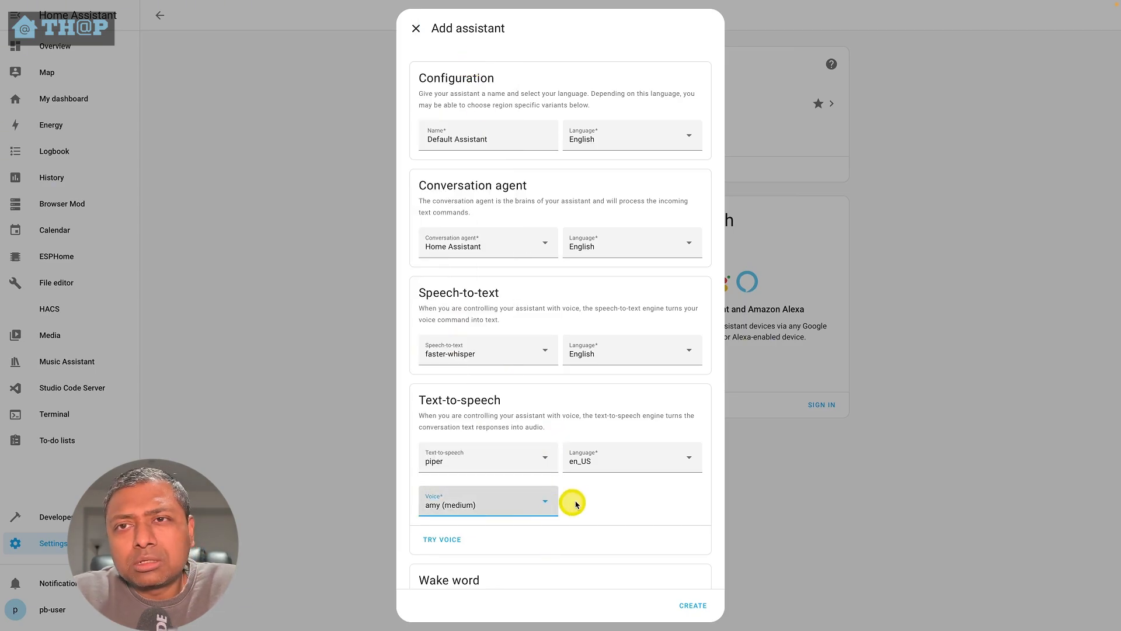
- Set the wake word engine to openwakeword with the hey jarvis wake word and create the assistant
{"action": "scroll", "coordinate": [587, 487], "scroll_direction": "down", "scroll_amount": 2}
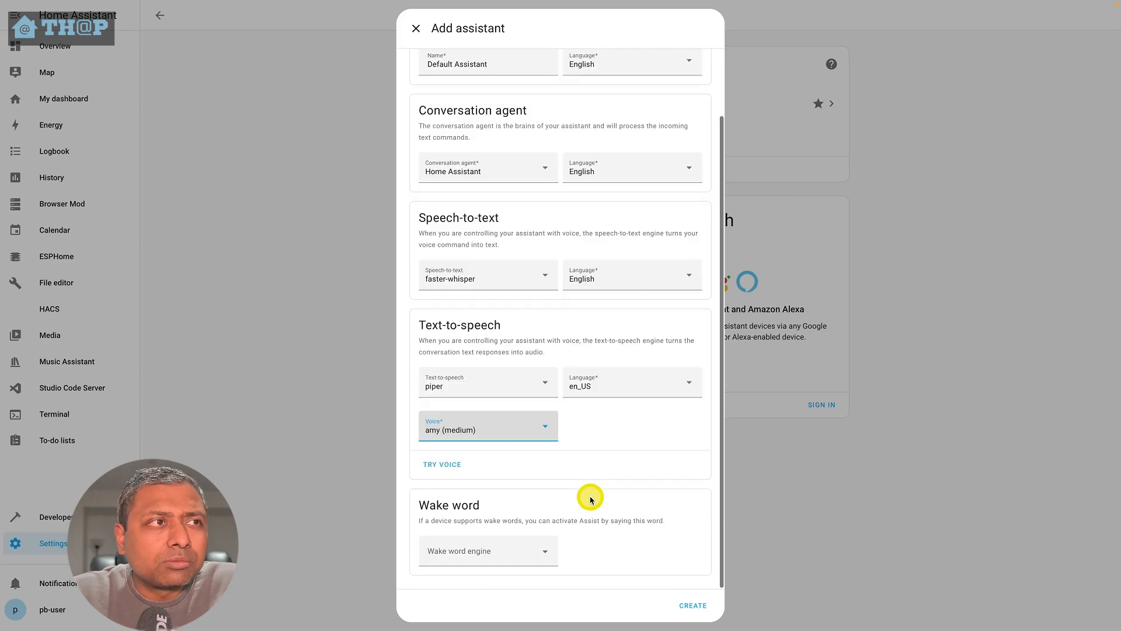
{"action": "left_click", "coordinate": [502, 549]}
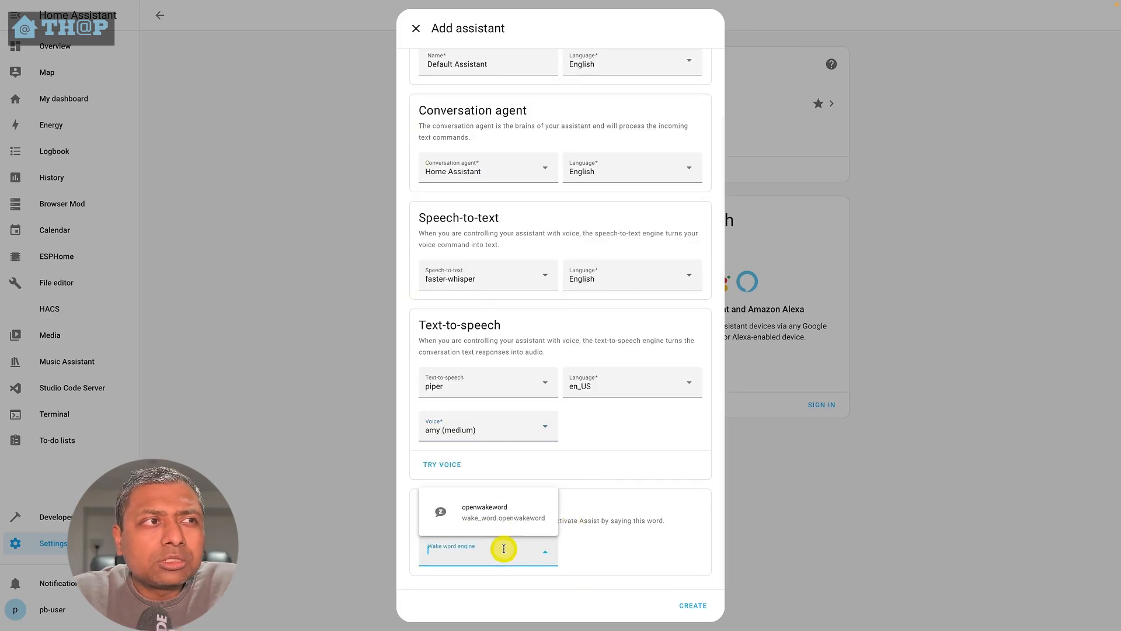
{"action": "left_click", "coordinate": [502, 518]}
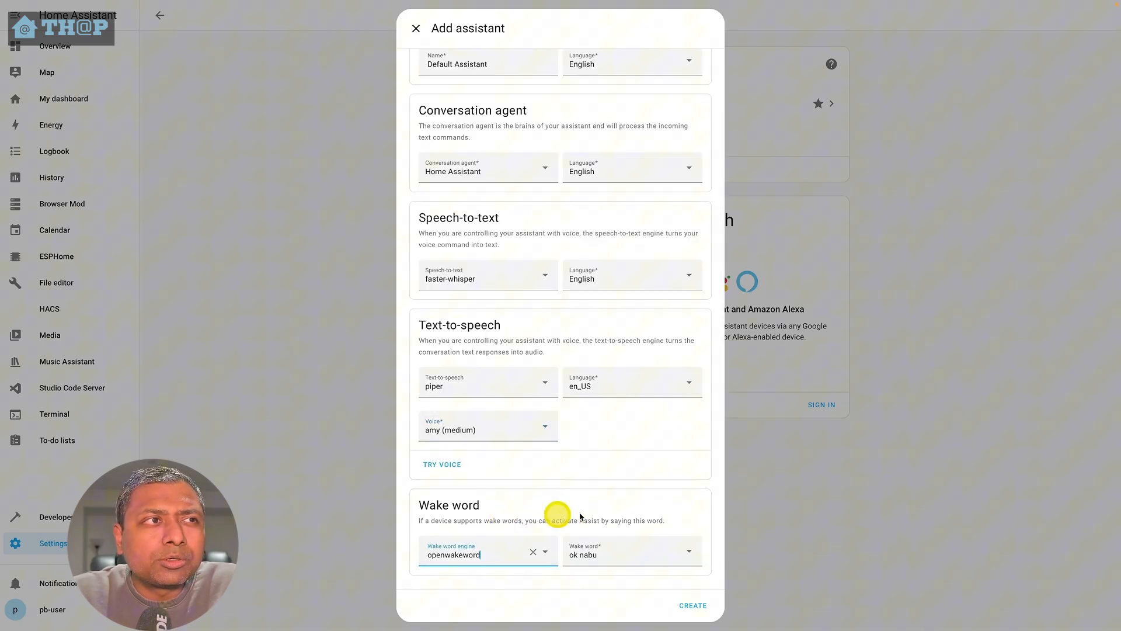
{"action": "left_click", "coordinate": [619, 558]}
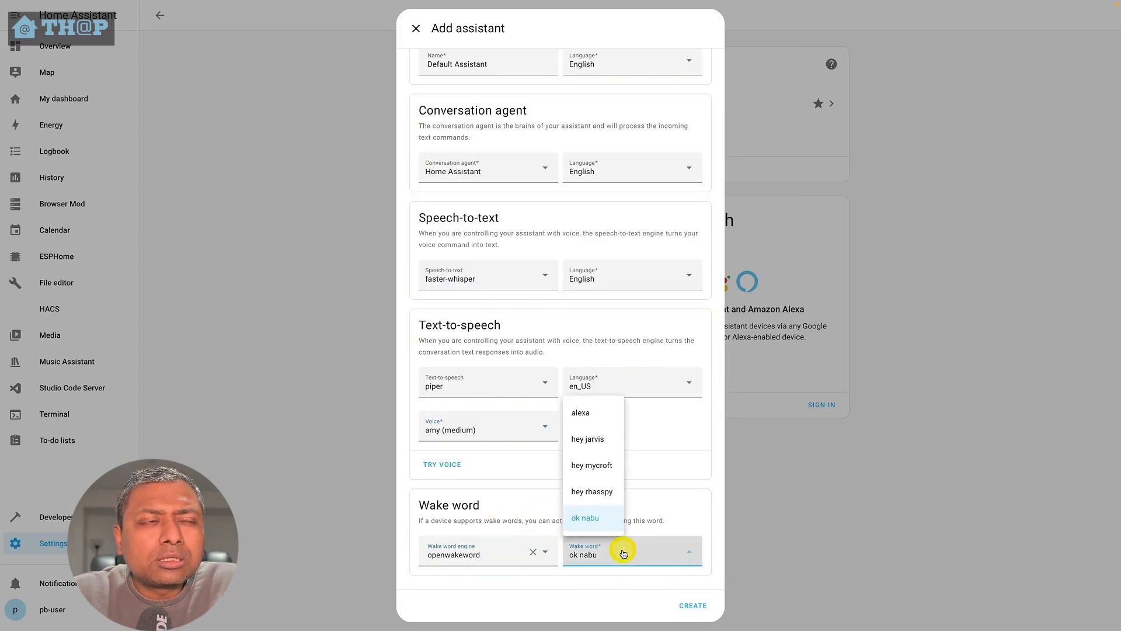
{"action": "left_click", "coordinate": [602, 445]}
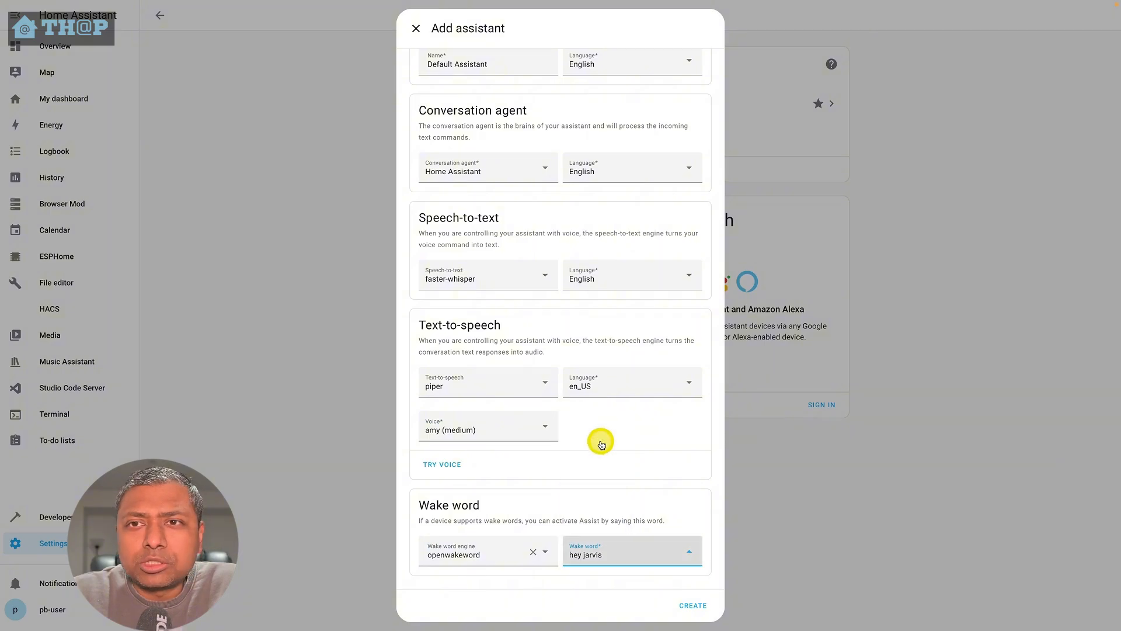
{"action": "left_click", "coordinate": [688, 608]}
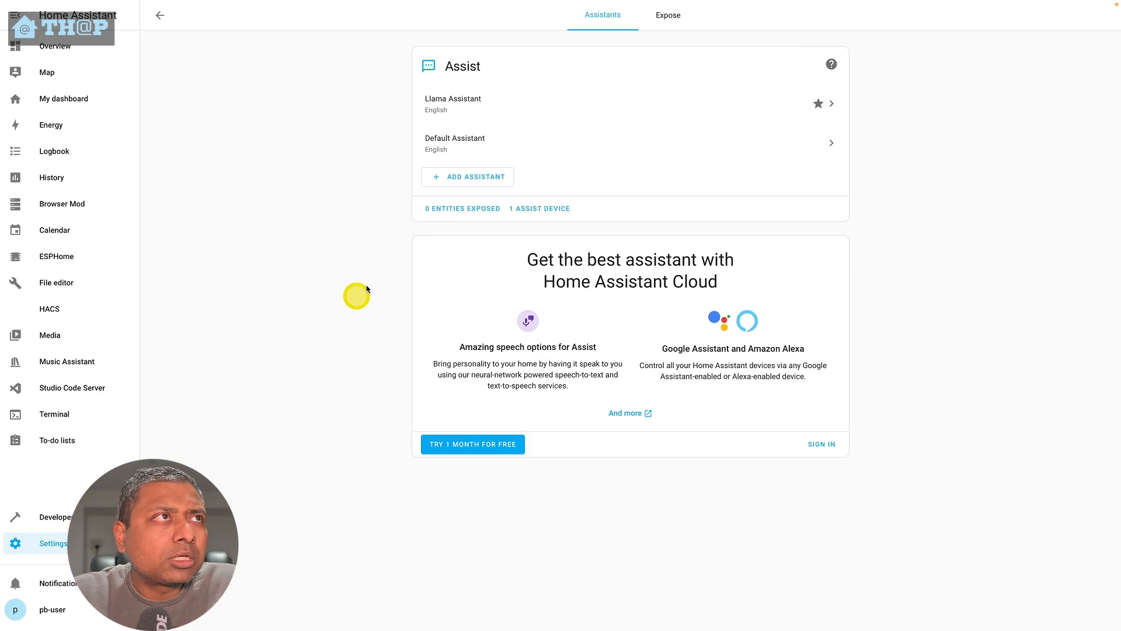
- Set the Assist Microphone device's assistant to Default Assistant
{"action": "left_click", "coordinate": [41, 544]}
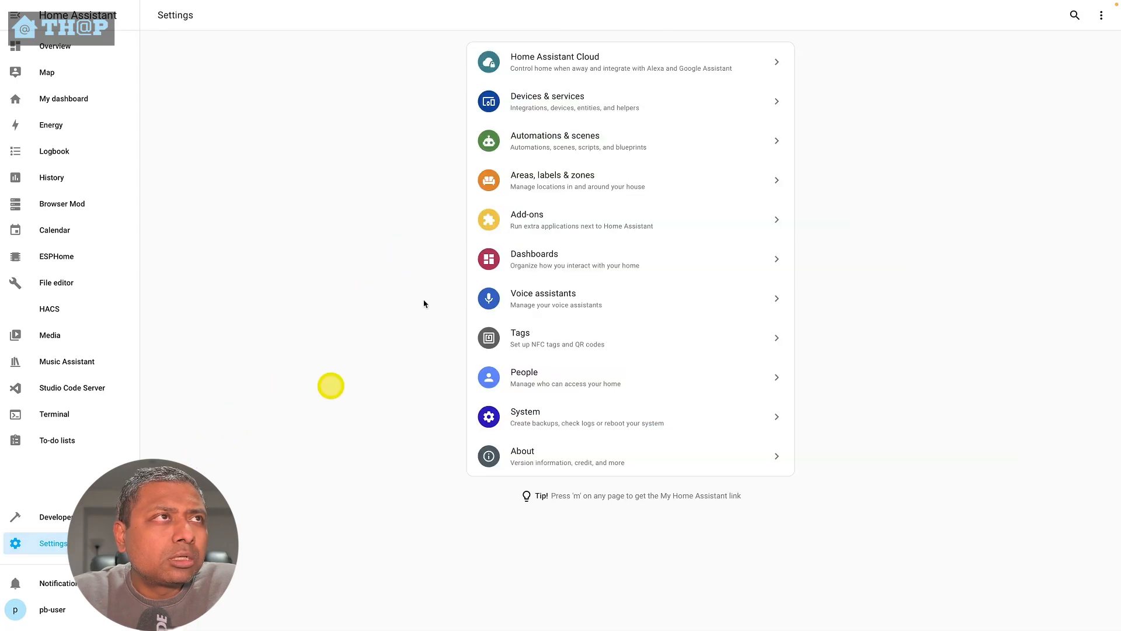
{"action": "left_click", "coordinate": [573, 105]}
{"action": "scroll", "coordinate": [867, 560], "scroll_direction": "down", "scroll_amount": 2}
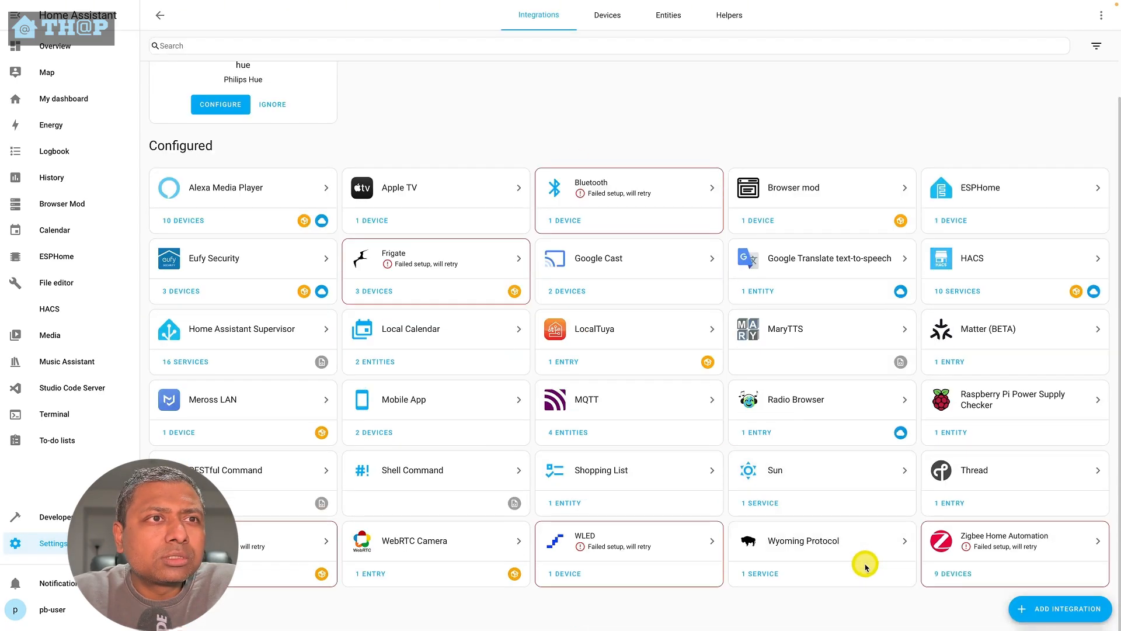
{"action": "left_click", "coordinate": [763, 573]}
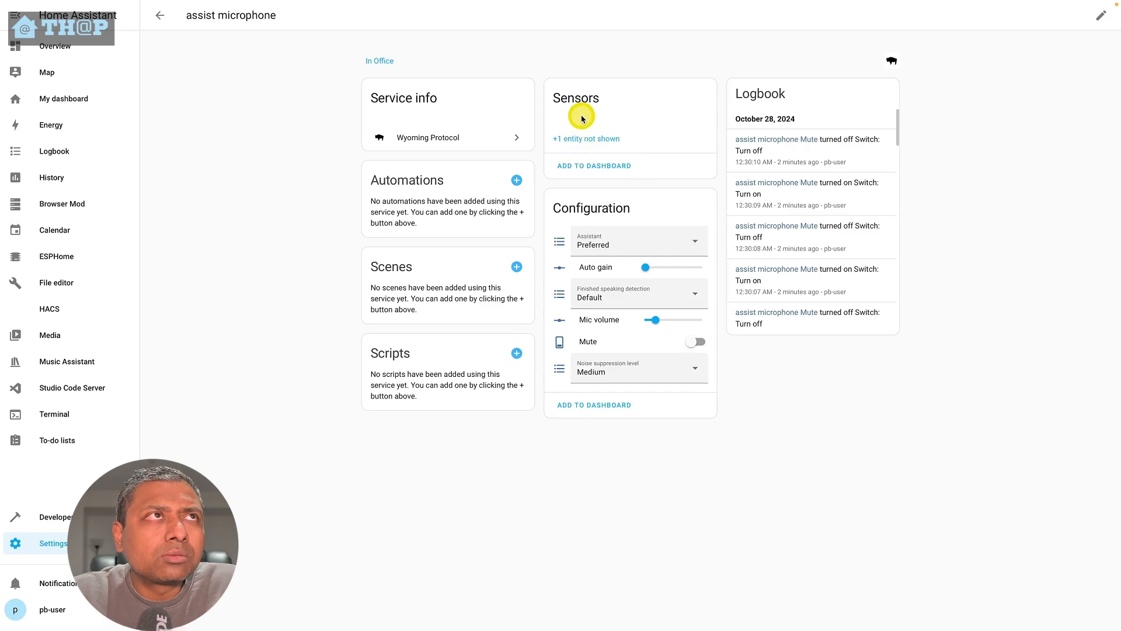
{"action": "left_click", "coordinate": [633, 241]}
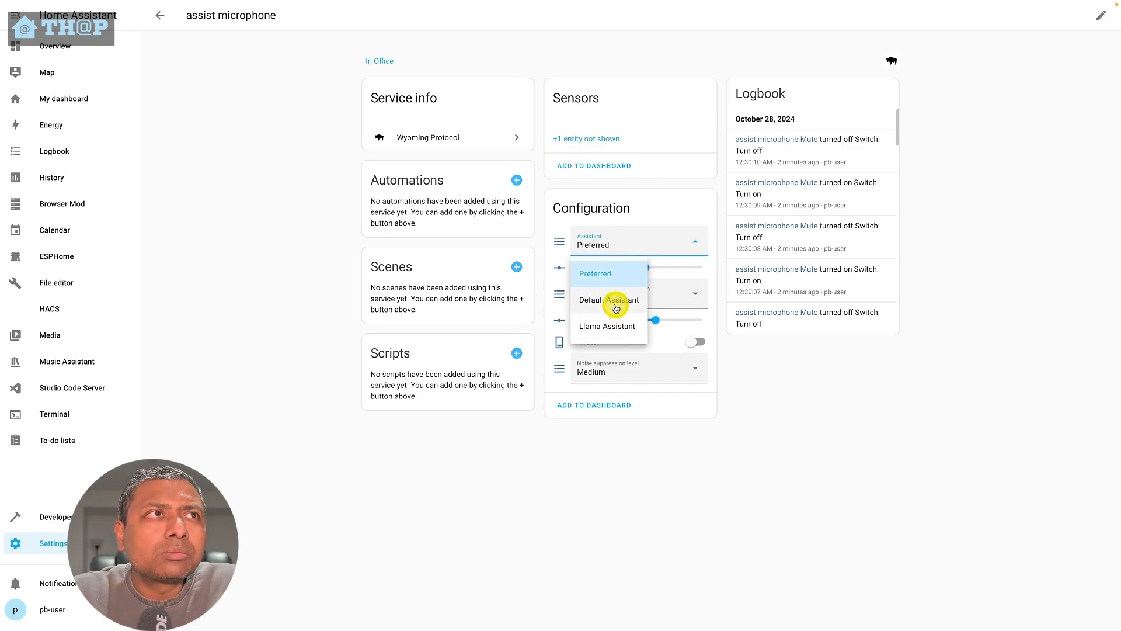
{"action": "left_click", "coordinate": [616, 308]}
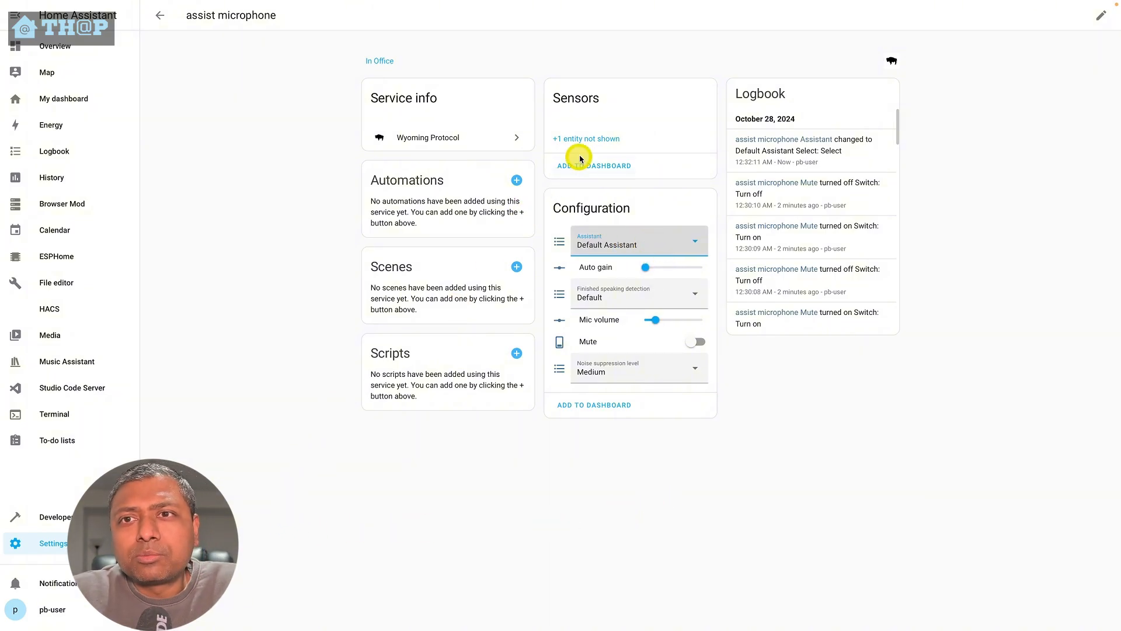
- Open the Default Assistant's settings to review its configuration, then close it
{"action": "left_click", "coordinate": [41, 544]}
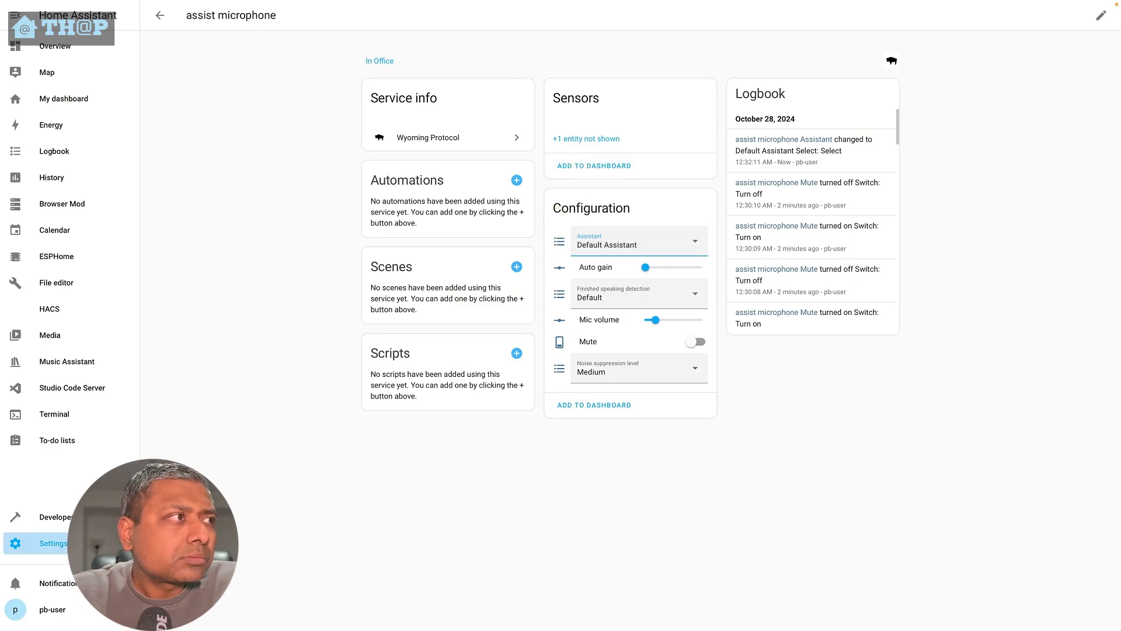
{"action": "left_click", "coordinate": [555, 300]}
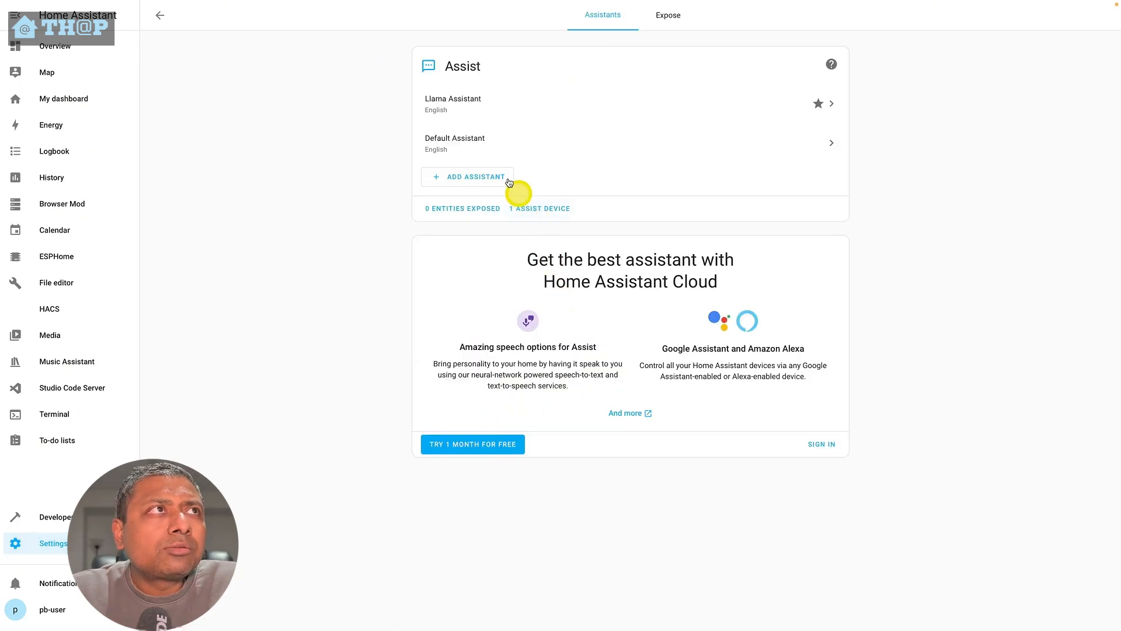
{"action": "left_click", "coordinate": [469, 145]}
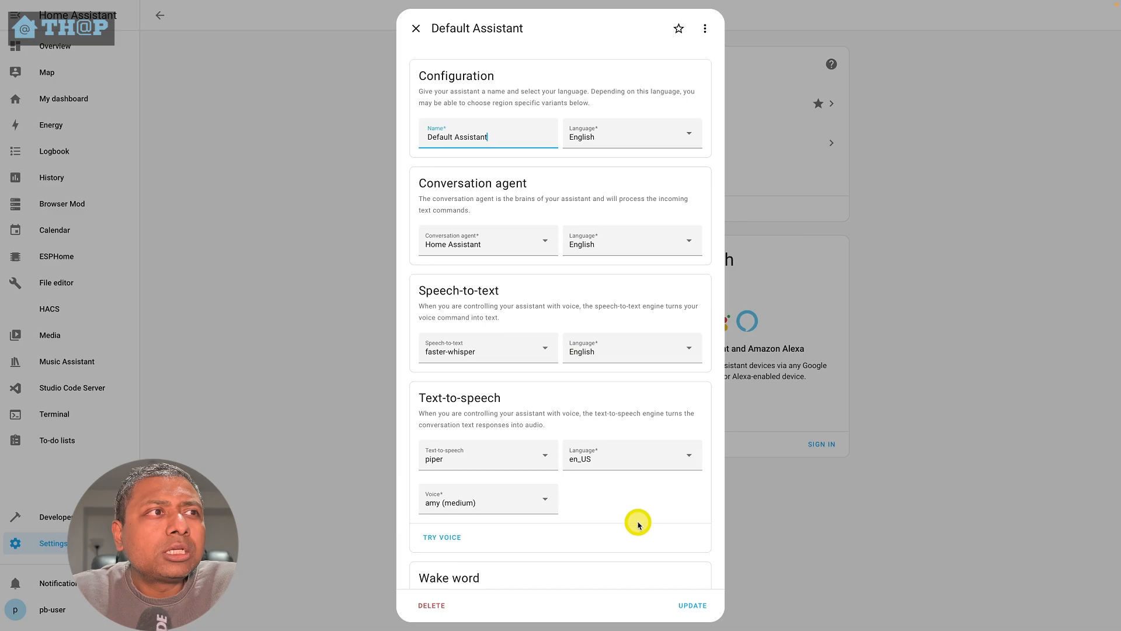
{"action": "scroll", "coordinate": [638, 521], "scroll_direction": "down", "scroll_amount": 1}
{"action": "scroll", "coordinate": [639, 522], "scroll_direction": "up", "scroll_amount": 1}
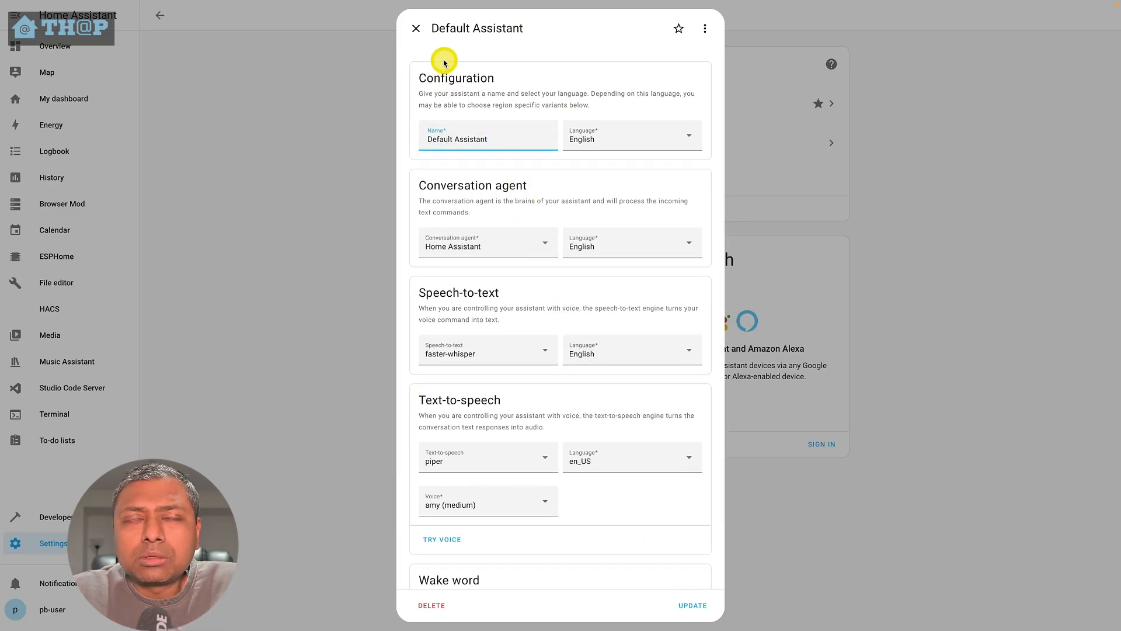
{"action": "left_click", "coordinate": [413, 29]}
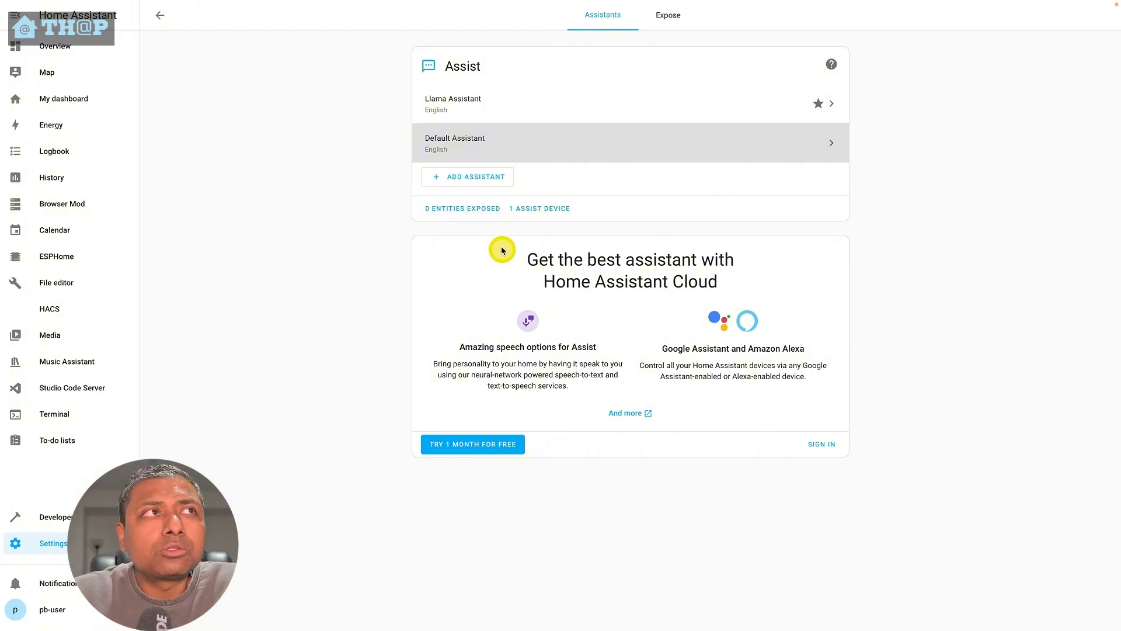
- Expose the WLED test and Smart Light entities to Assist
{"action": "left_click", "coordinate": [477, 211]}
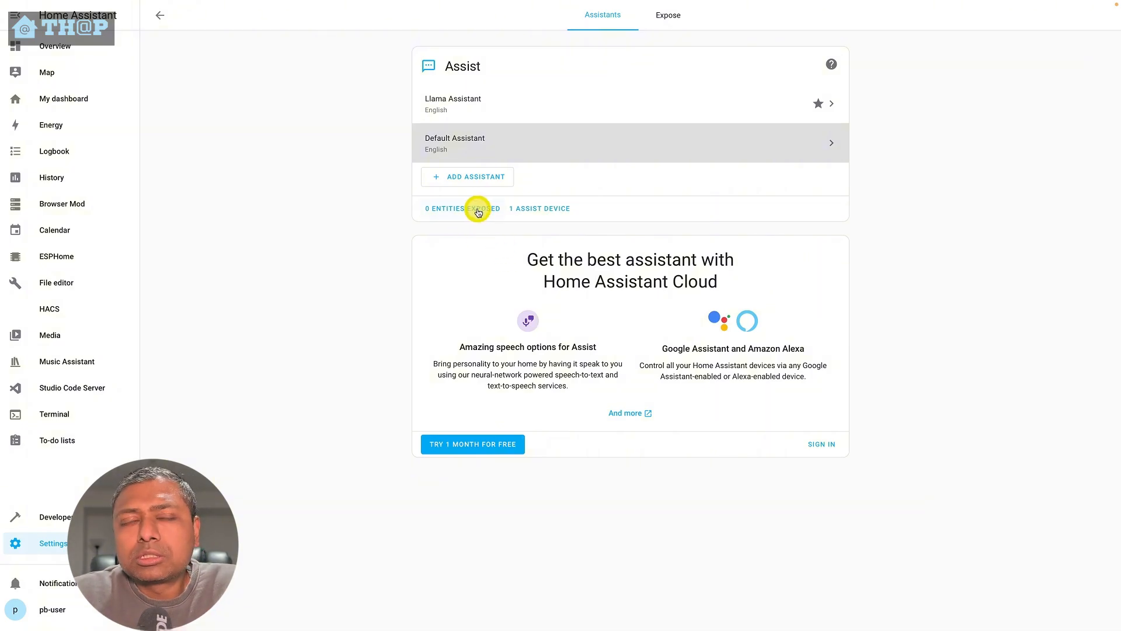
{"action": "left_click", "coordinate": [451, 209]}
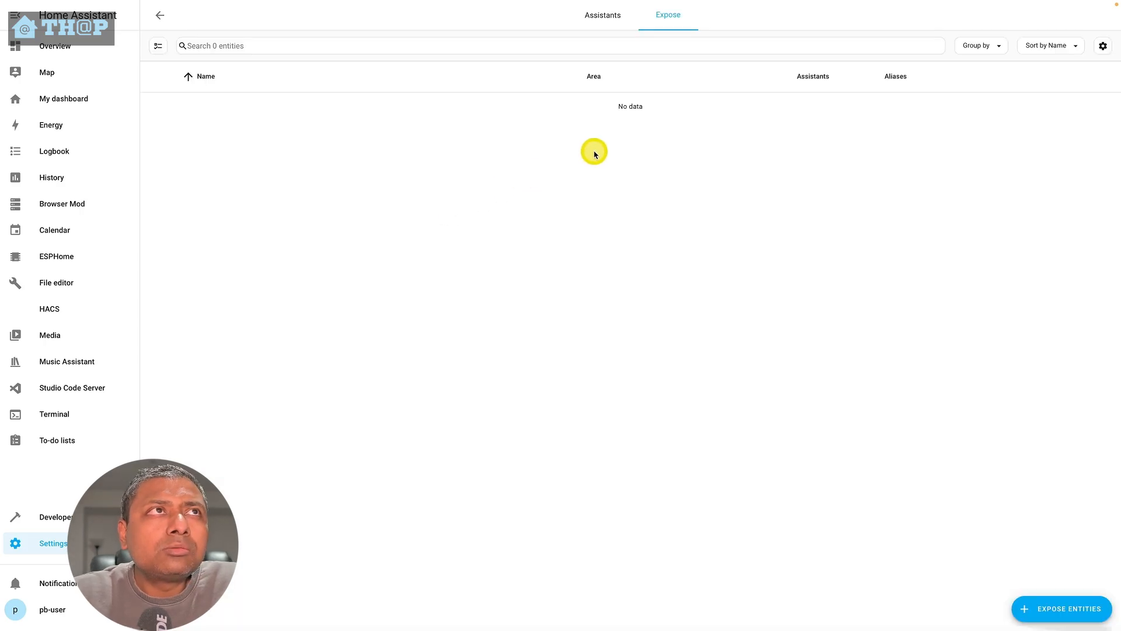
{"action": "left_click", "coordinate": [1014, 615]}
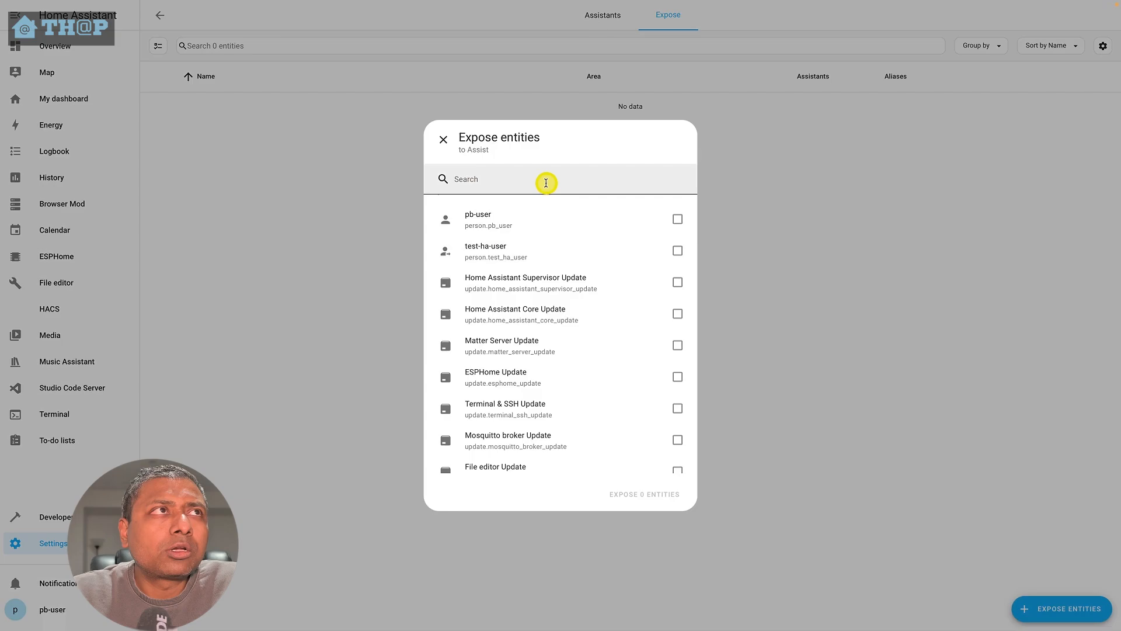
{"action": "left_click", "coordinate": [546, 183]}
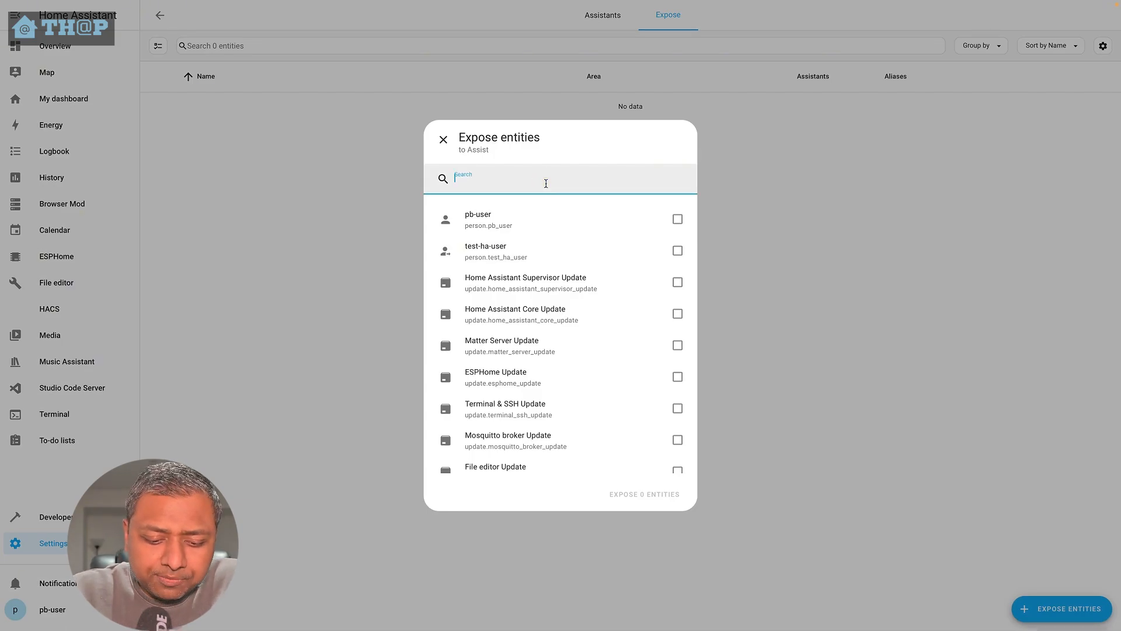
{"action": "type", "text": "test"}
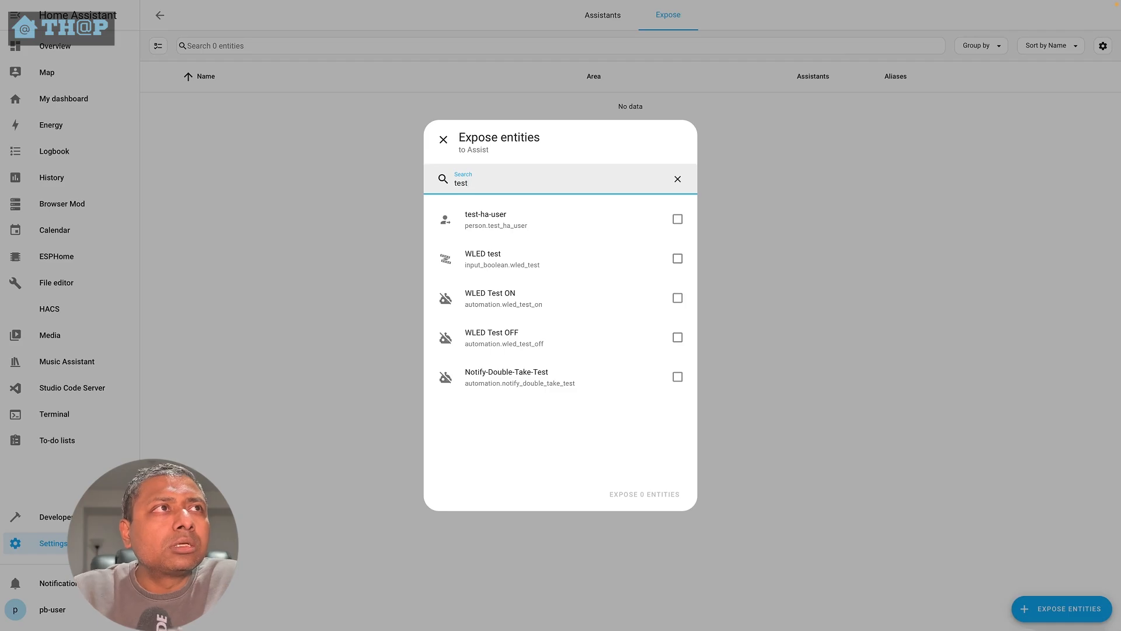
{"action": "left_click", "coordinate": [677, 260]}
{"action": "left_click", "coordinate": [548, 186]}
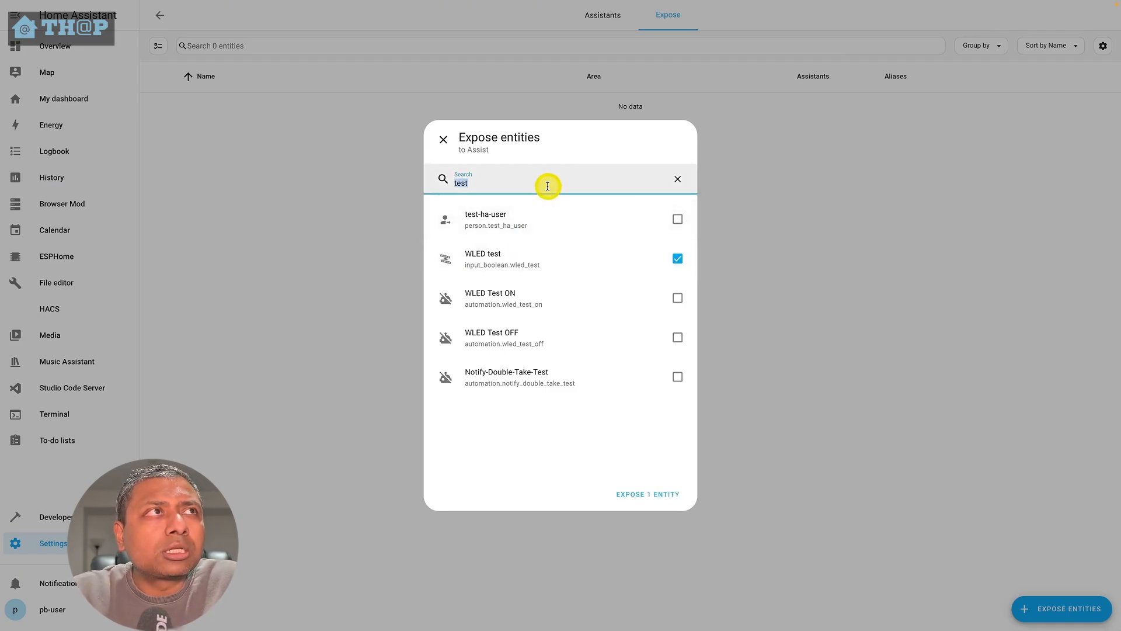
{"action": "type", "text": "smart"}
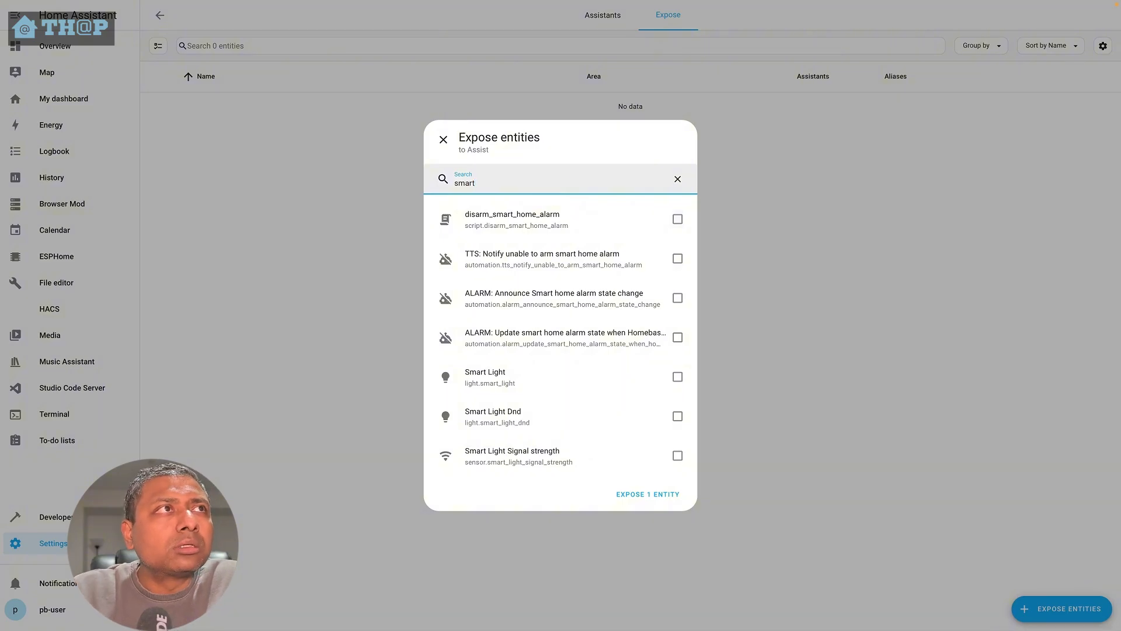
{"action": "left_click", "coordinate": [678, 377]}
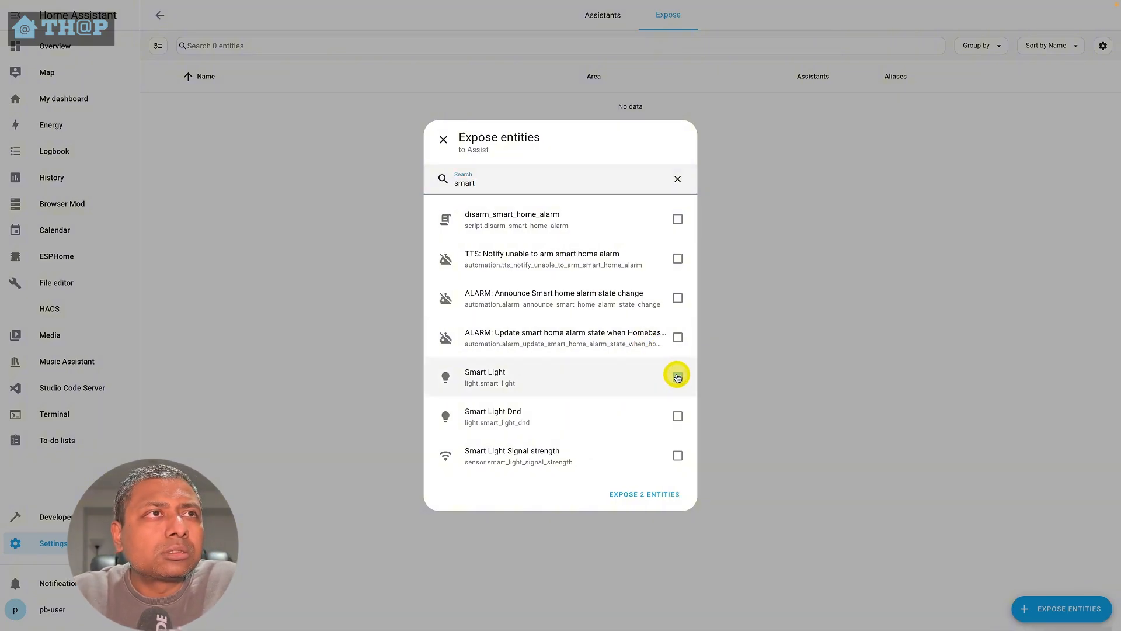
{"action": "left_click", "coordinate": [651, 494]}
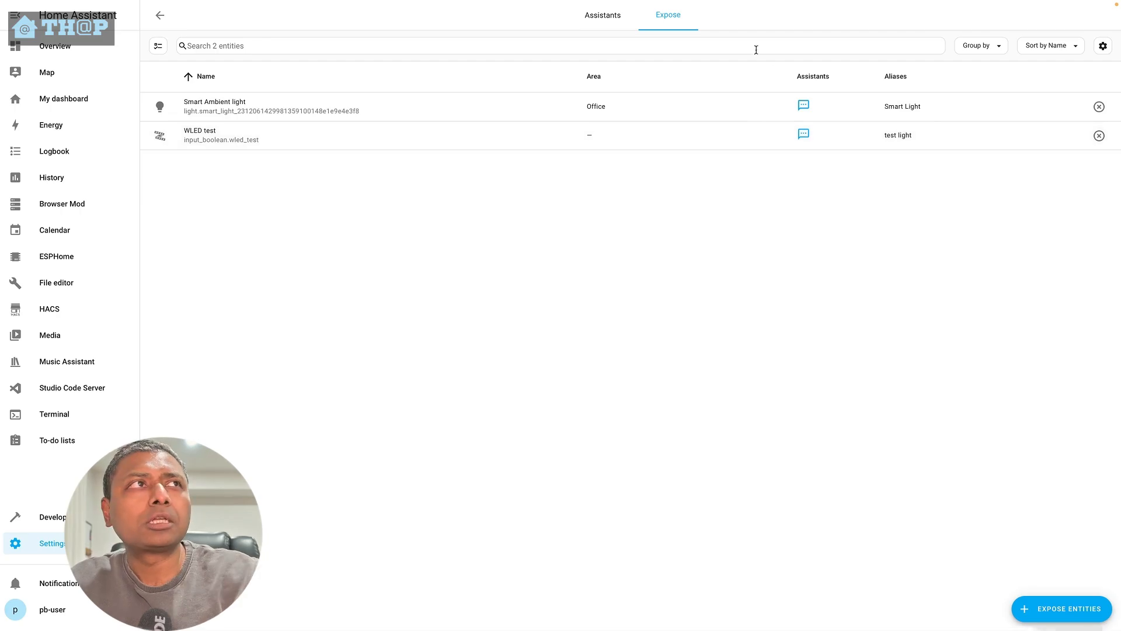
{"action": "left_click", "coordinate": [161, 16]}
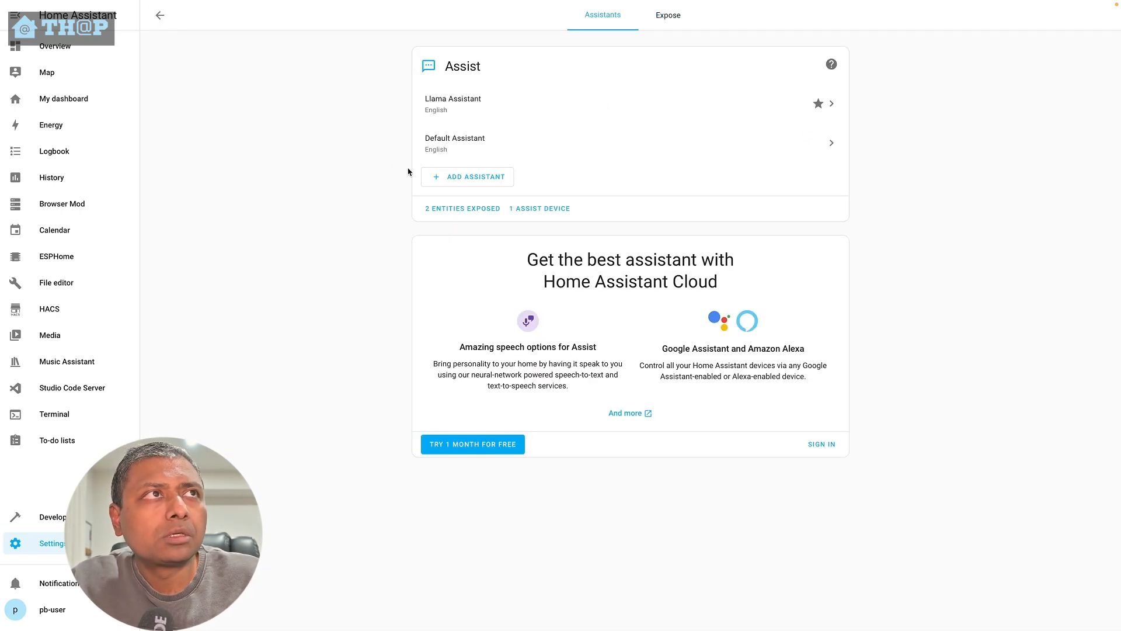
{"action": "left_click", "coordinate": [450, 138]}
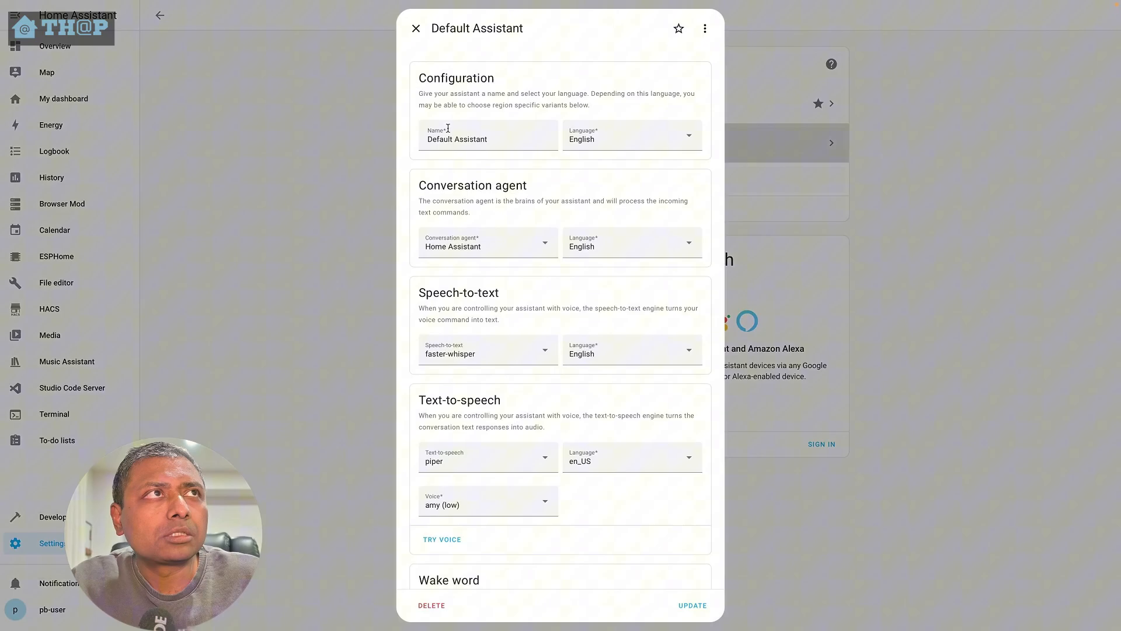
{"action": "left_click", "coordinate": [703, 33]}
{"action": "left_click", "coordinate": [337, 230]}
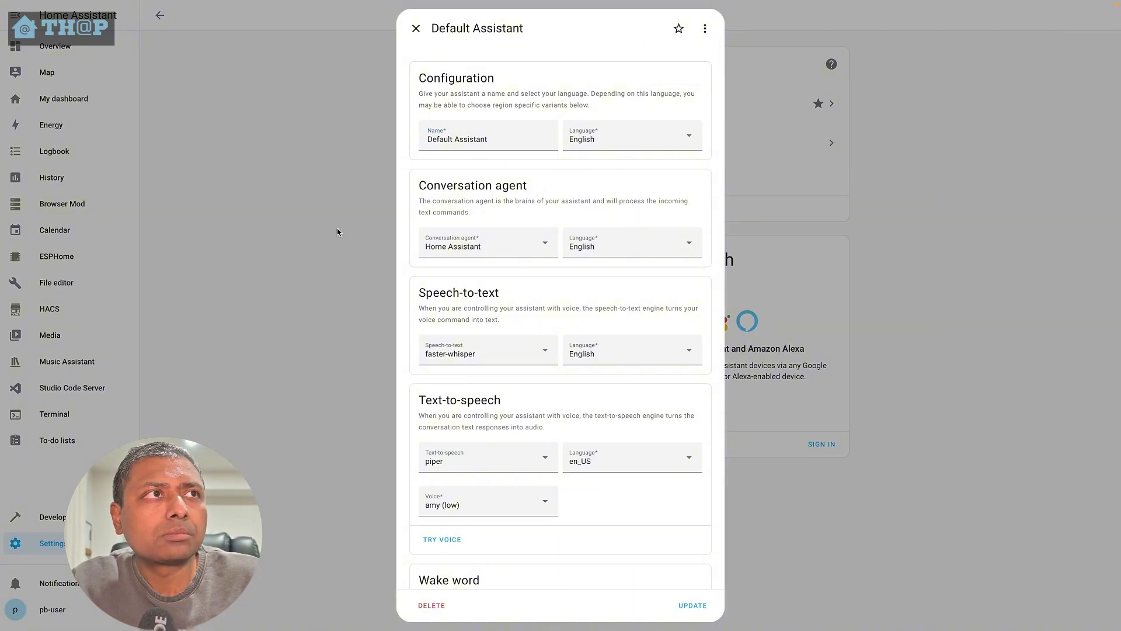
{"action": "left_click", "coordinate": [413, 38]}
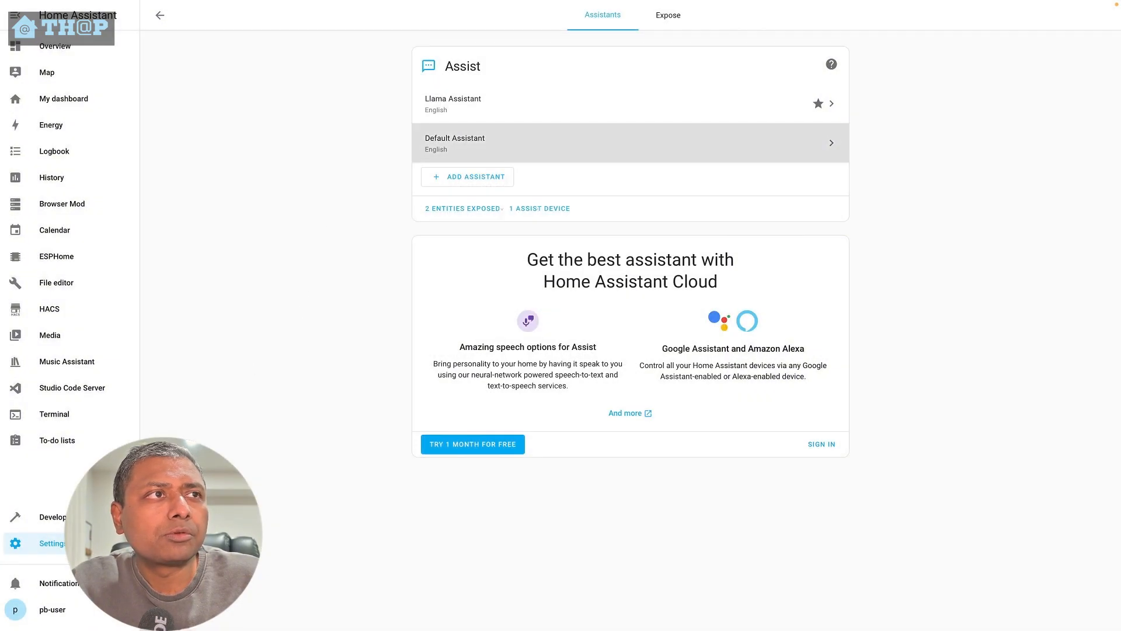
- Turn off Mute on the Assist Microphone device
{"action": "left_click", "coordinate": [82, 543]}
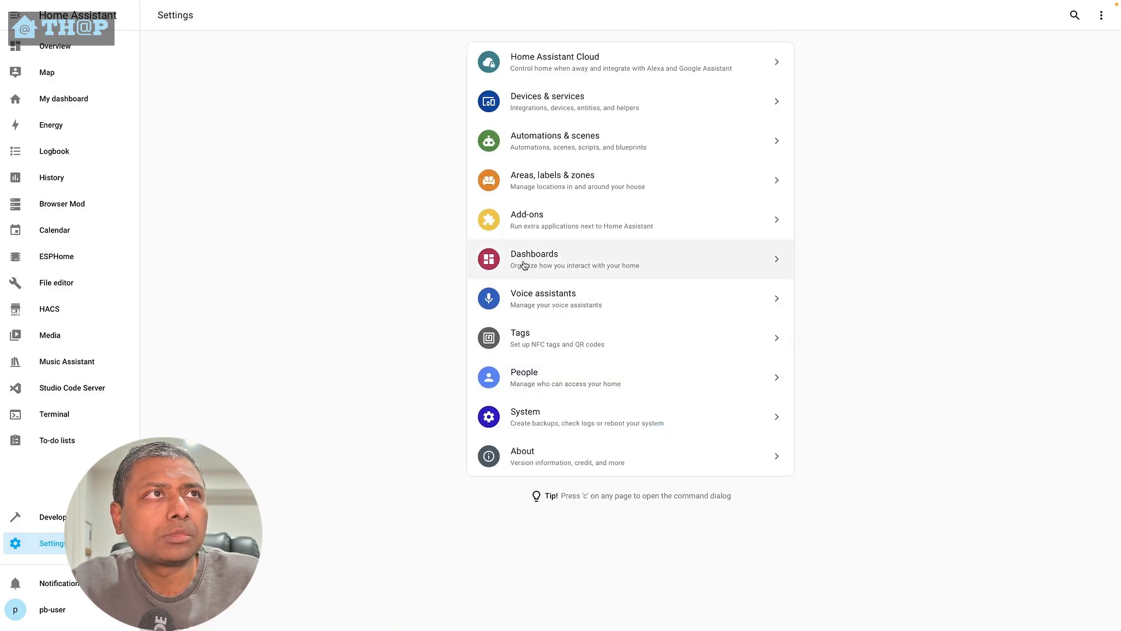
{"action": "left_click", "coordinate": [550, 112]}
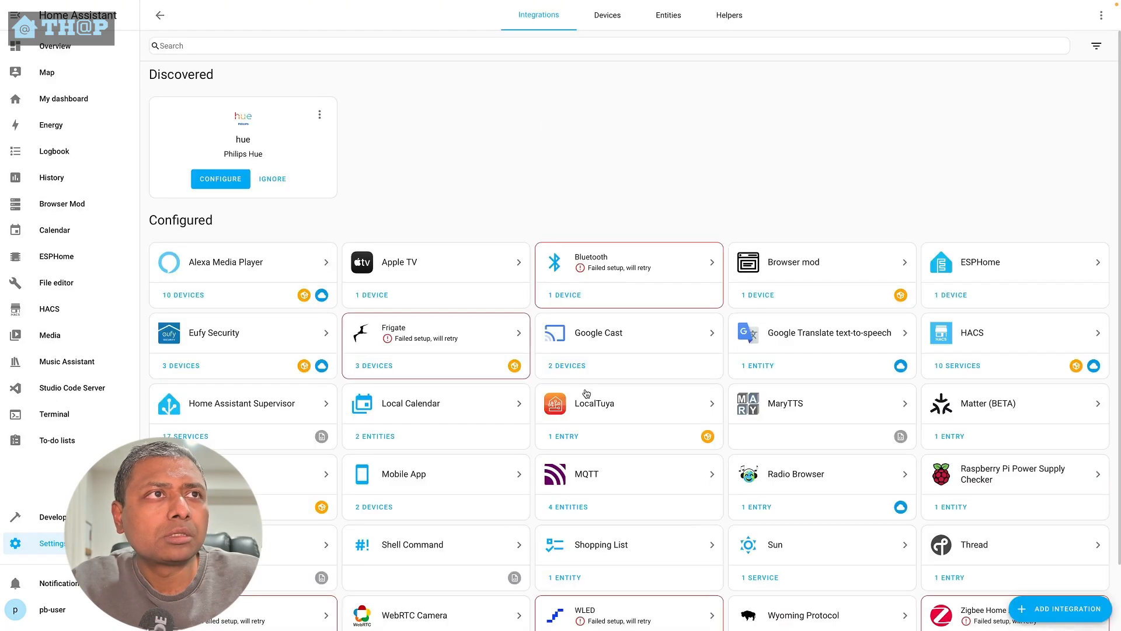
{"action": "scroll", "coordinate": [617, 523], "scroll_direction": "down", "scroll_amount": 2}
{"action": "left_click", "coordinate": [753, 579]}
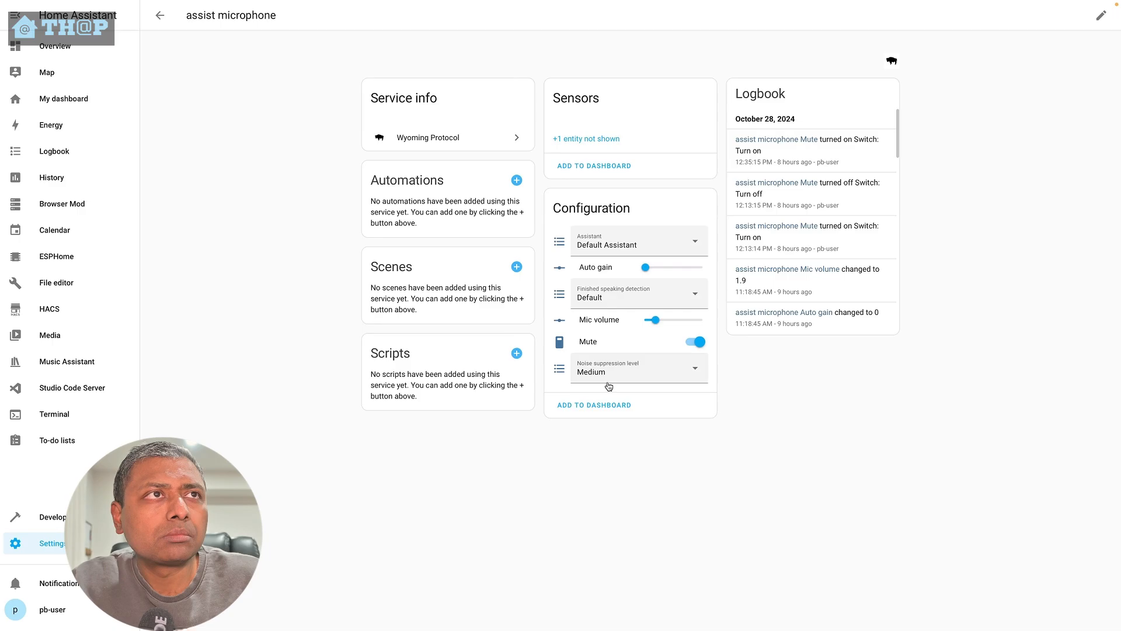
{"action": "left_click", "coordinate": [696, 343]}
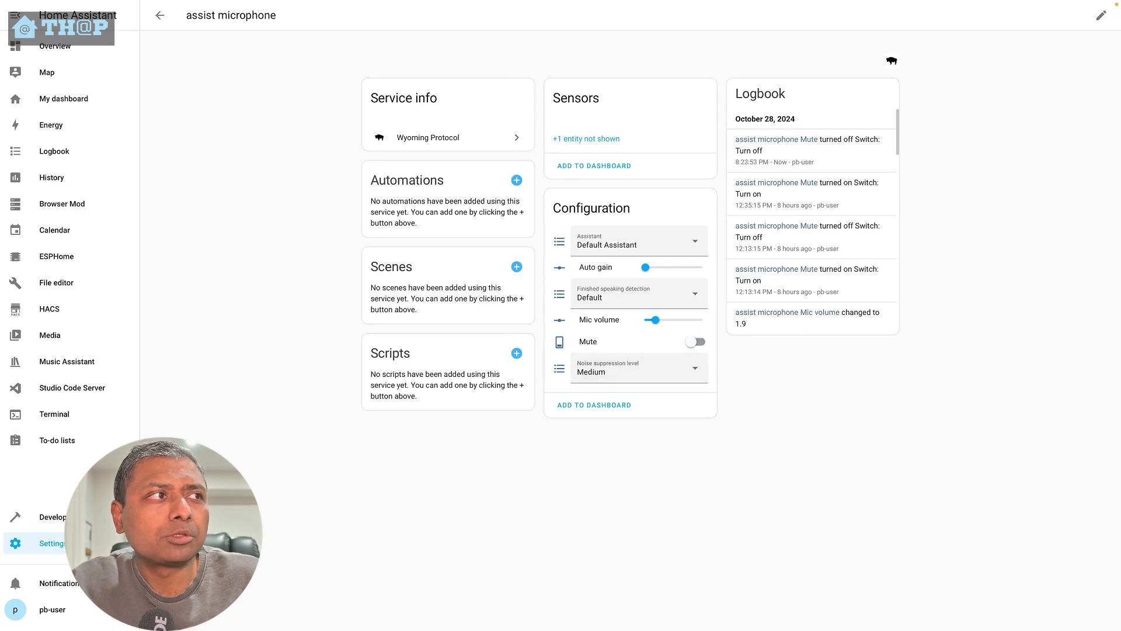
- Open the Default Assistant's debug view and review the stages of its latest pipeline run
{"action": "left_click", "coordinate": [87, 543]}
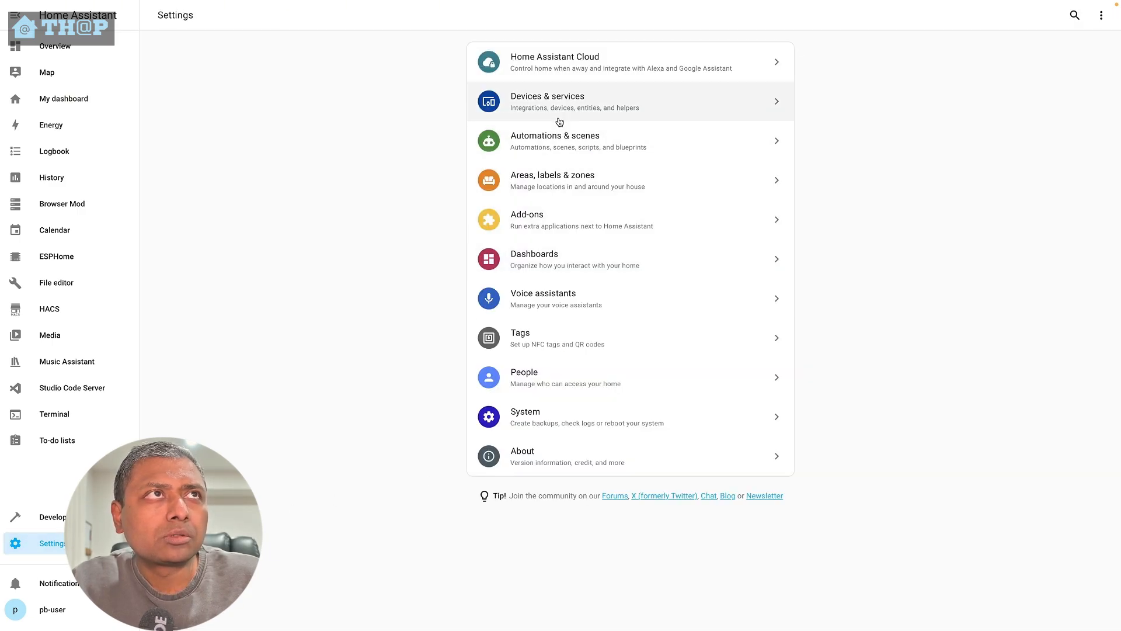
{"action": "left_click", "coordinate": [543, 295]}
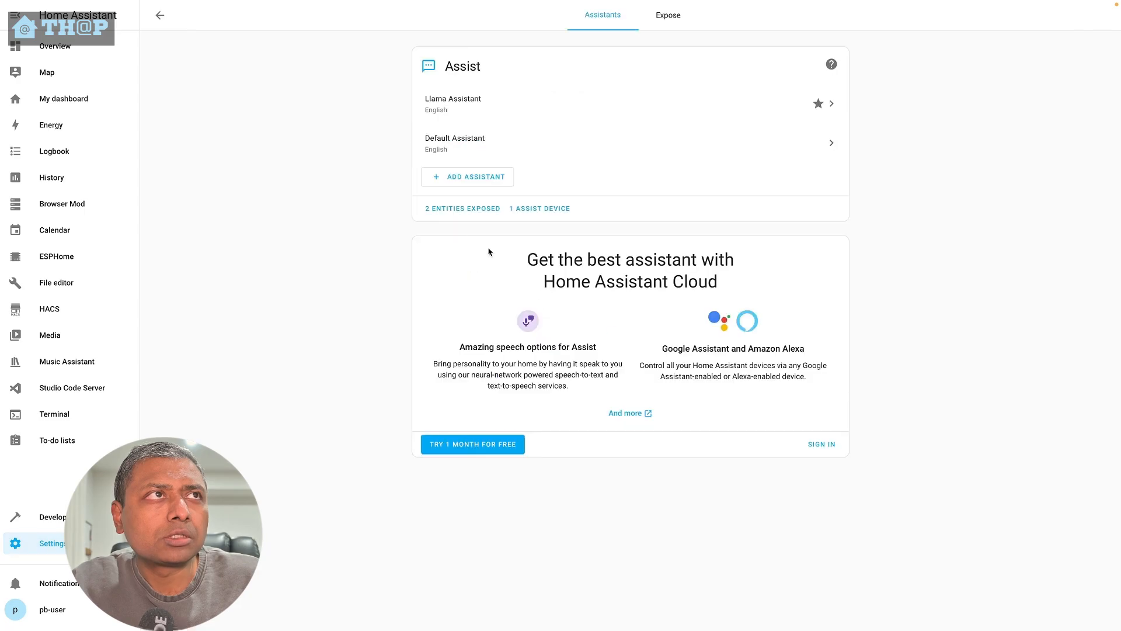
{"action": "left_click", "coordinate": [480, 139]}
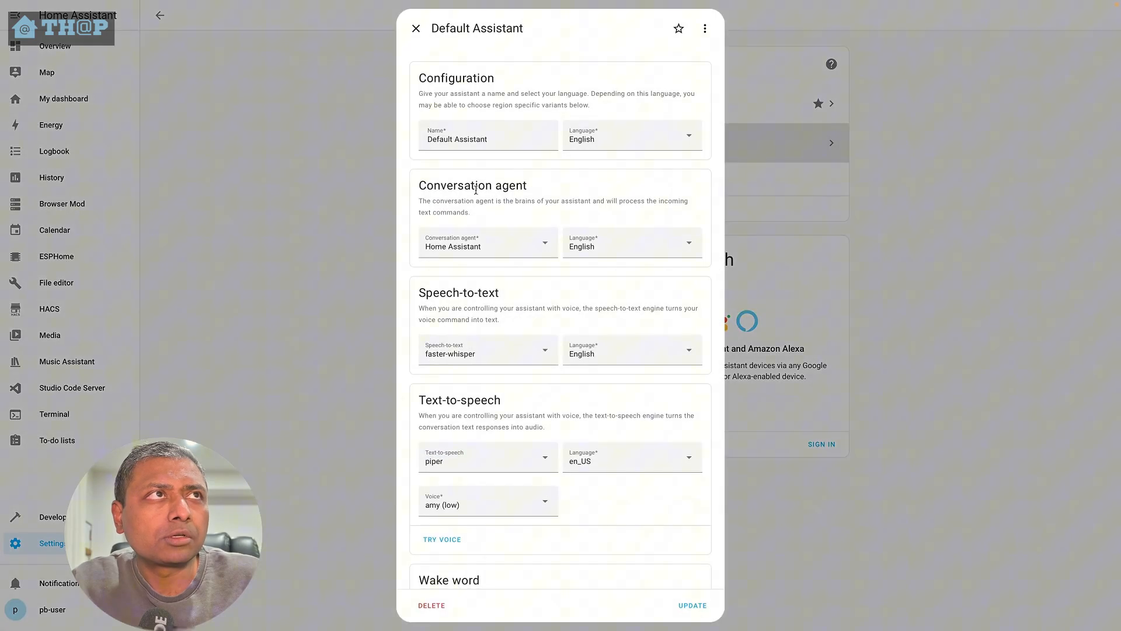
{"action": "left_click", "coordinate": [706, 31]}
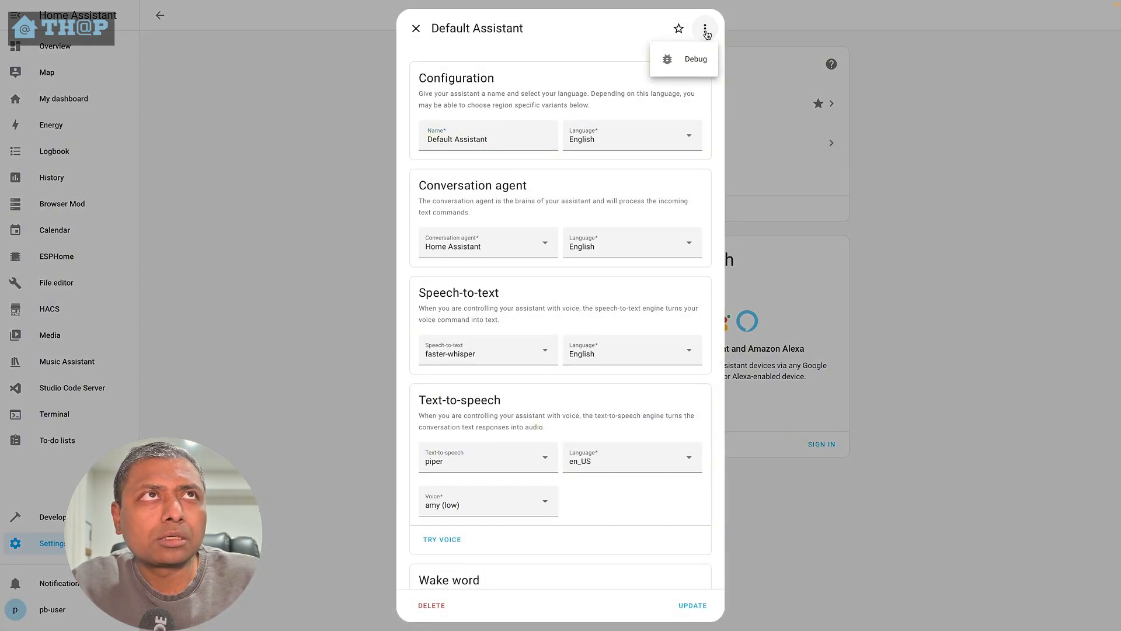
{"action": "left_click", "coordinate": [693, 65]}
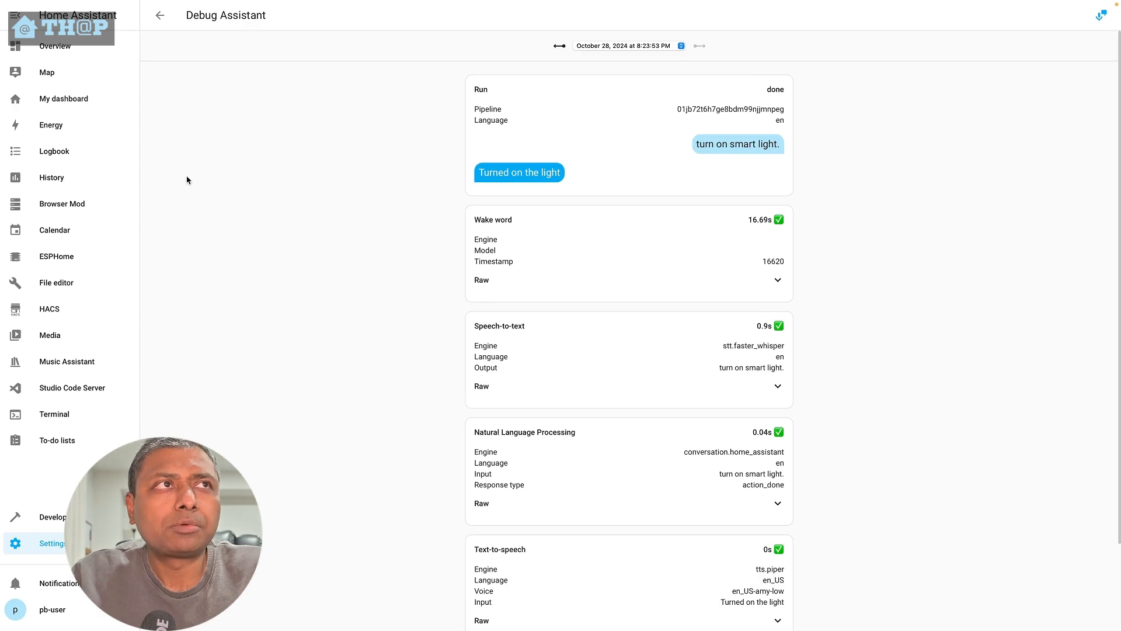
{"action": "scroll", "coordinate": [386, 284], "scroll_direction": "down", "scroll_amount": 2}
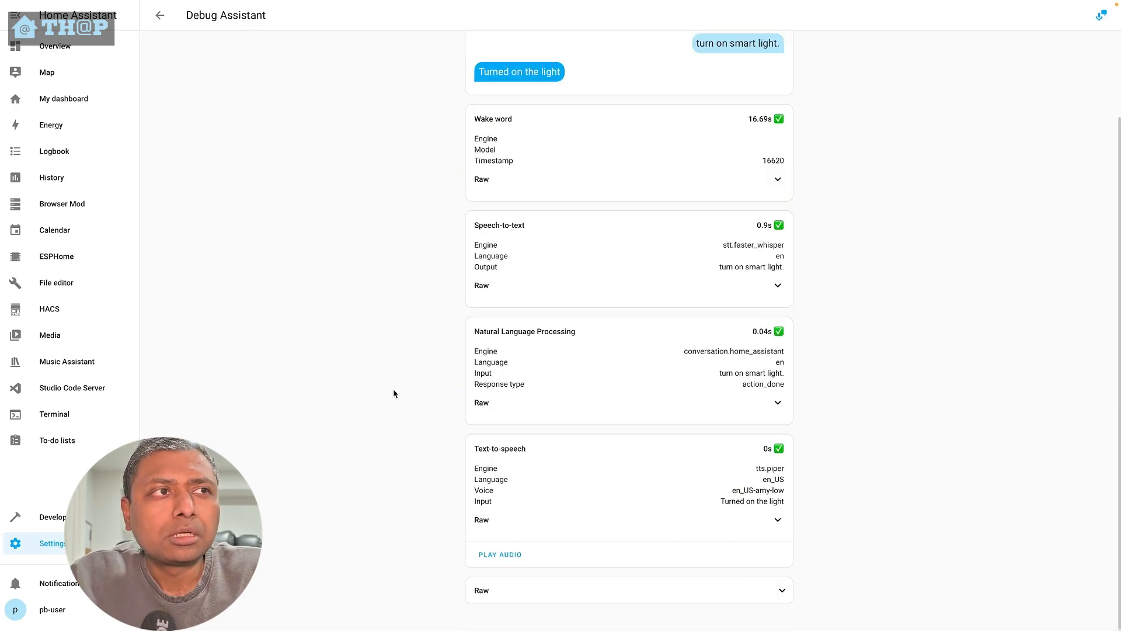
{"action": "scroll", "coordinate": [426, 461], "scroll_direction": "up", "scroll_amount": 2}
{"action": "scroll", "coordinate": [468, 497], "scroll_direction": "down", "scroll_amount": 2}
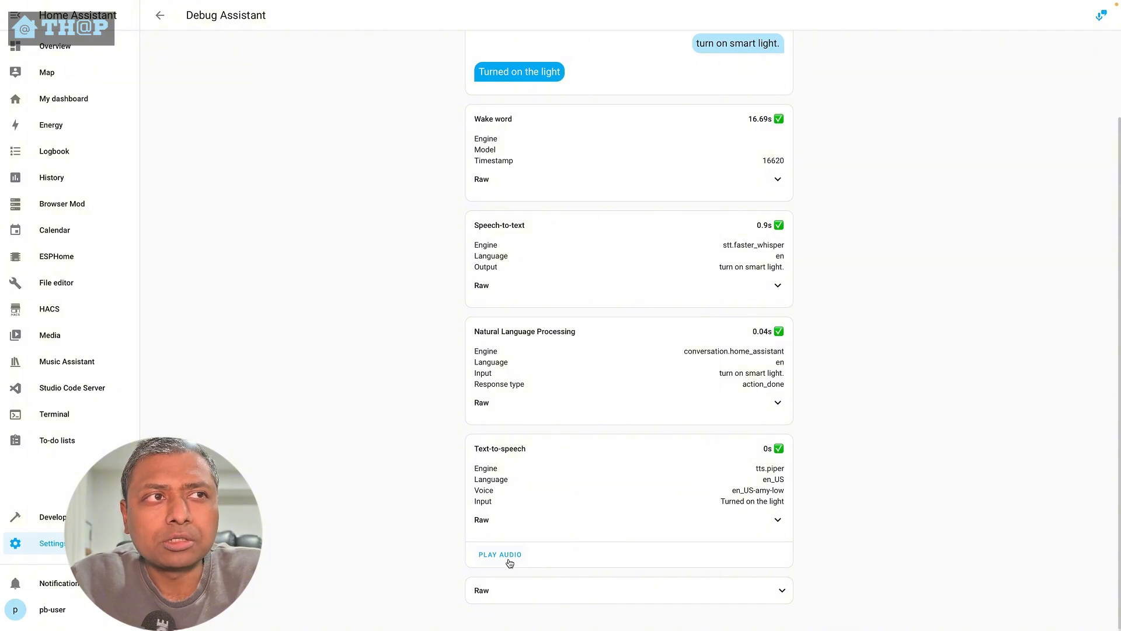
{"action": "left_click", "coordinate": [162, 19]}
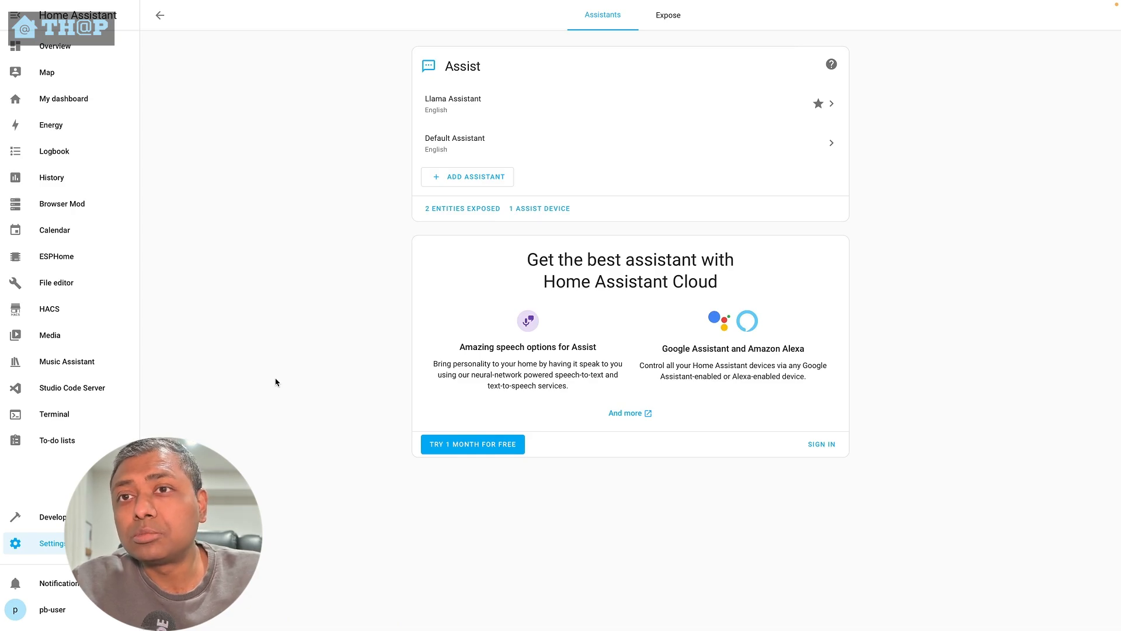
- Run ha audio info in the Home Assistant terminal and examine the listed audio input and output devices
{"action": "left_click", "coordinate": [65, 414]}
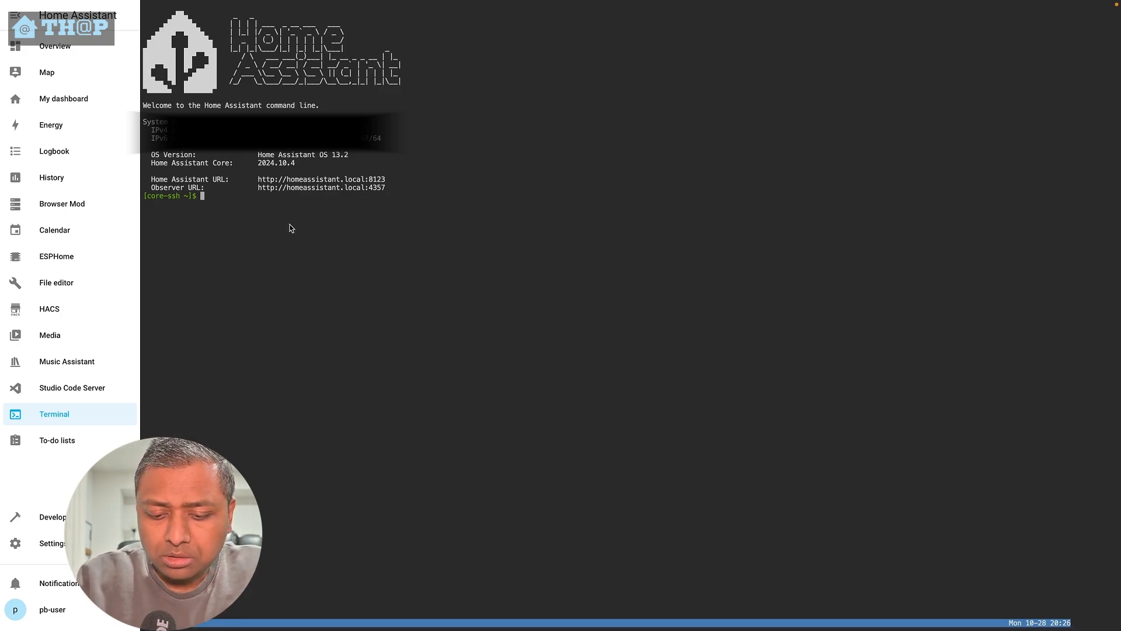
{"action": "type", "text": "ha a"}
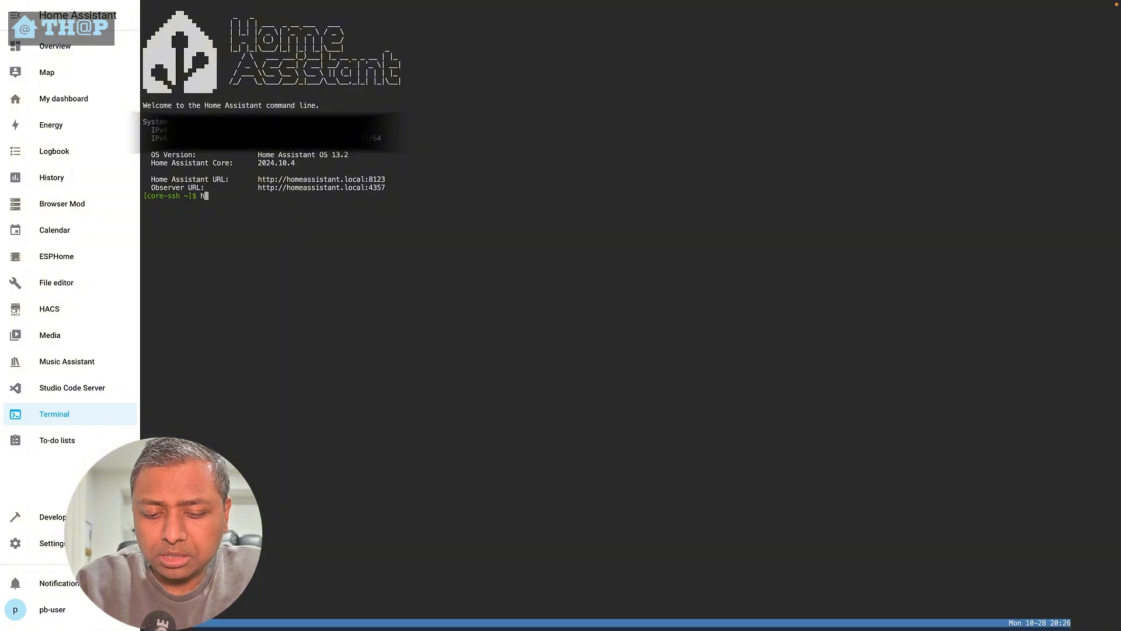
{"action": "type", "text": "udio i"}
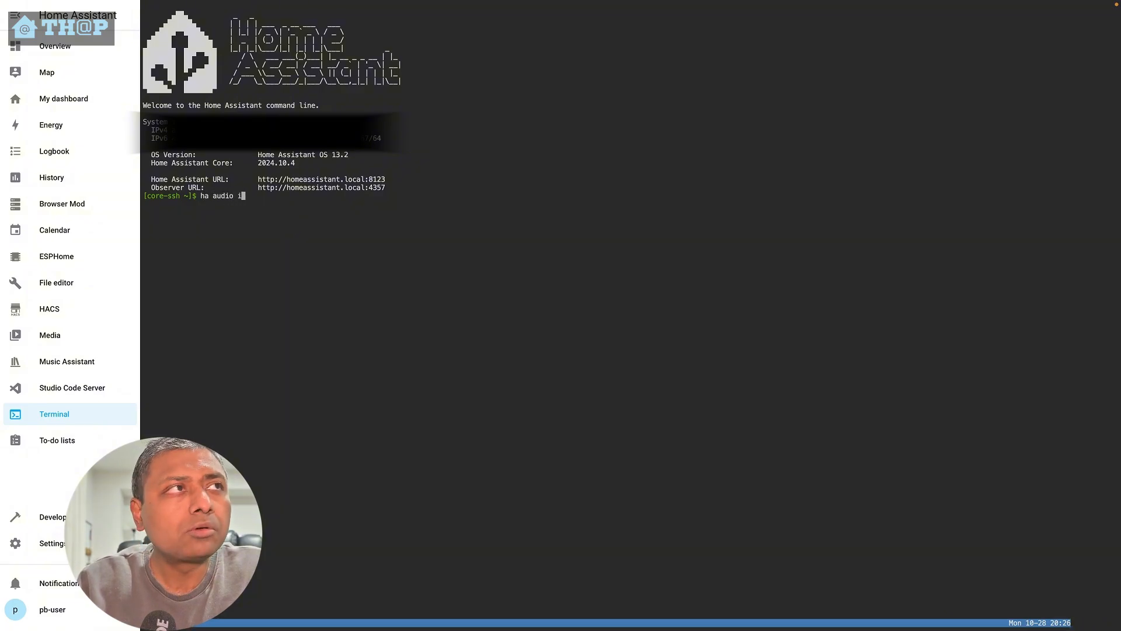
{"action": "type", "text": "nfo"}
{"action": "key", "text": "Return"}
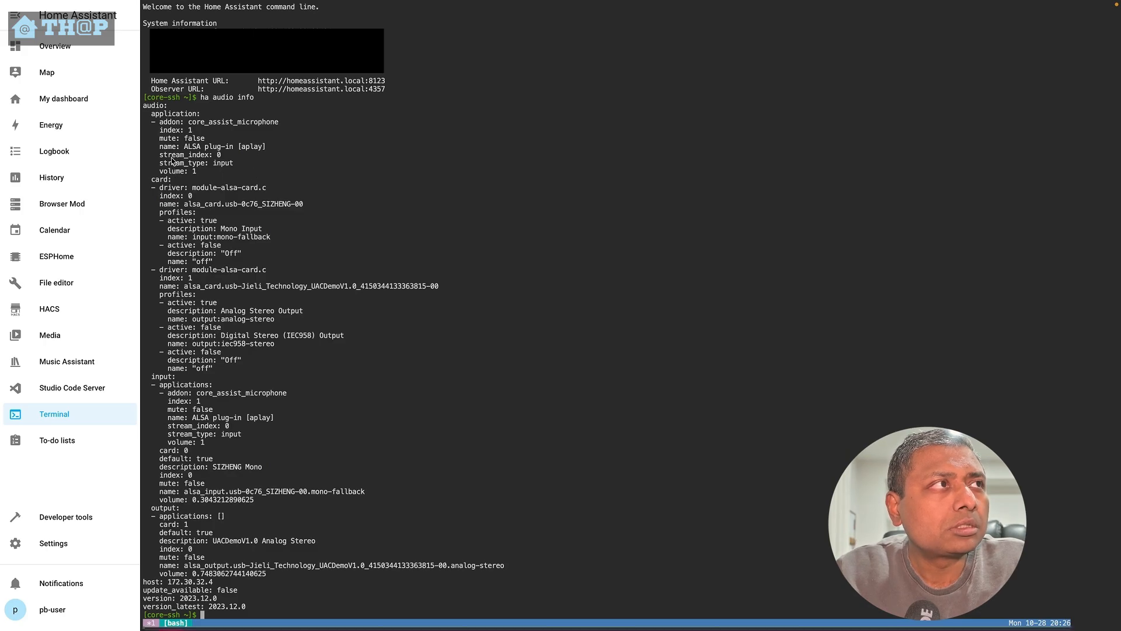
{"action": "left_click_drag", "start_coordinate": [168, 130], "coordinate": [194, 129]}
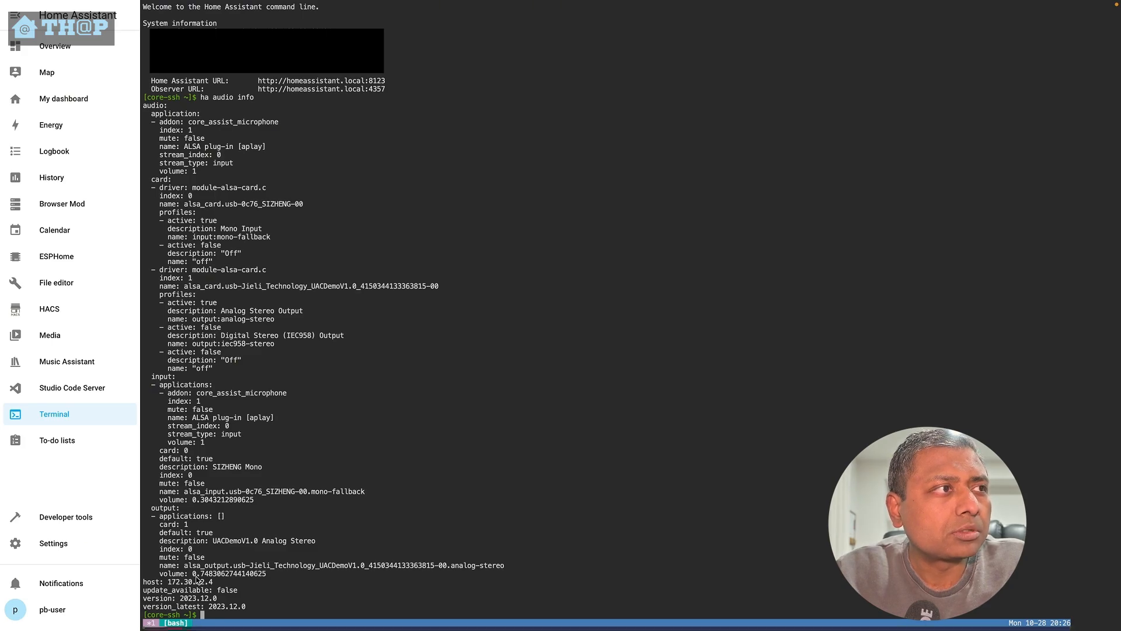
{"action": "left_click_drag", "start_coordinate": [192, 575], "coordinate": [273, 576]}
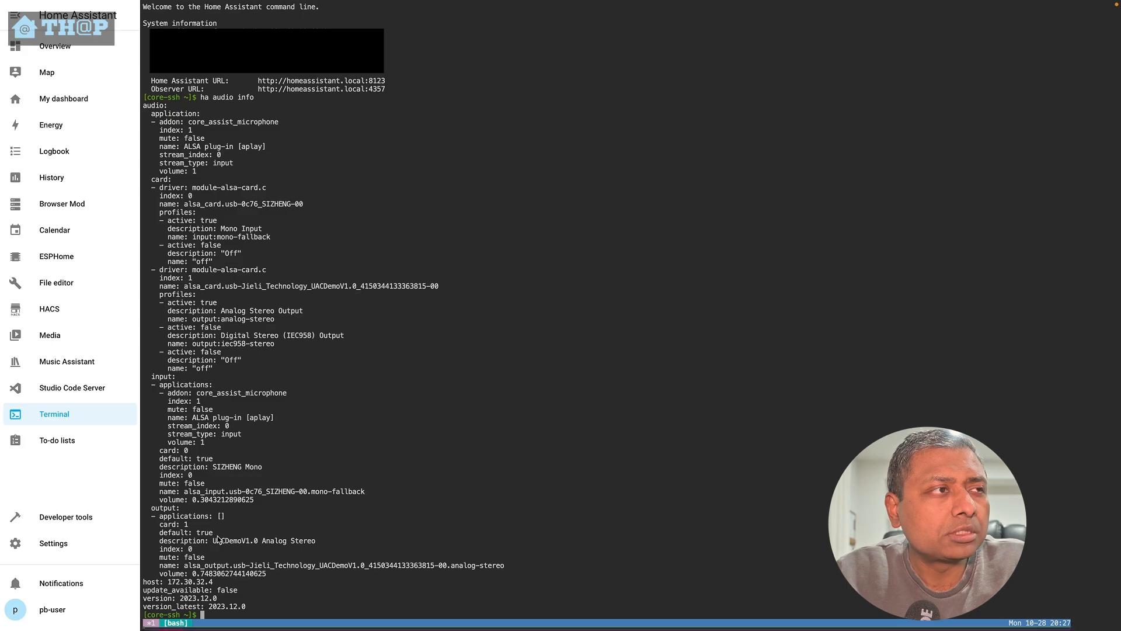
{"action": "left_click_drag", "start_coordinate": [222, 541], "coordinate": [321, 546]}
{"action": "left_click_drag", "start_coordinate": [186, 549], "coordinate": [217, 575]}
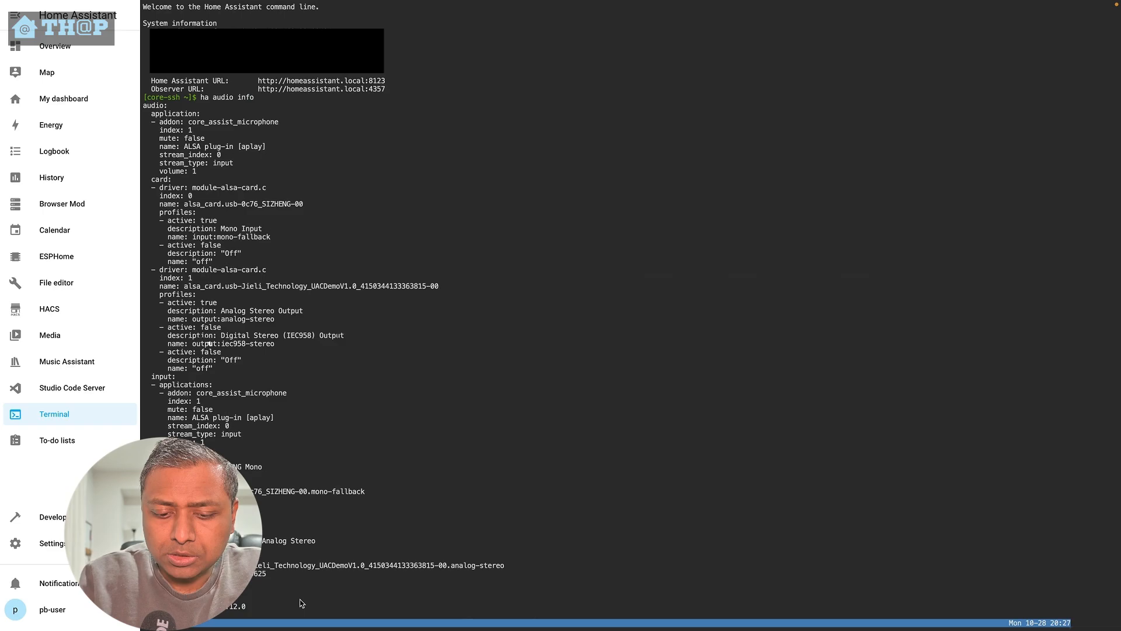
- Run ha audio volume output --index 0 --volume 50 to set the output volume to 50
{"action": "key", "text": "ctrl+l"}
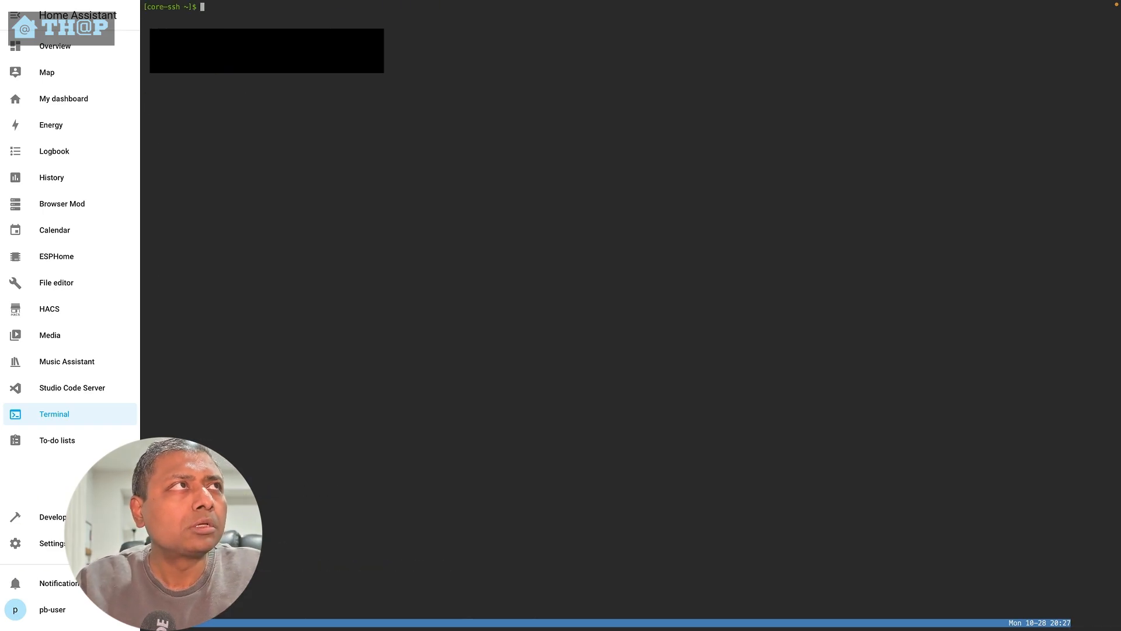
{"action": "type", "text": "ha audio volume output --index 0 --volume 75"}
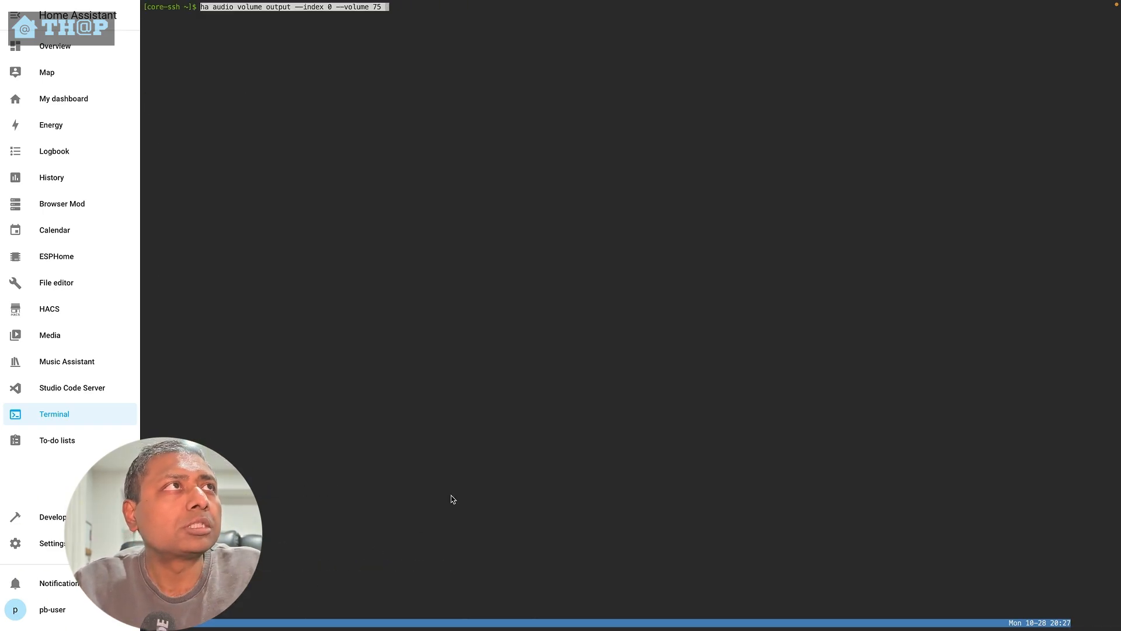
{"action": "key", "text": "Right"}
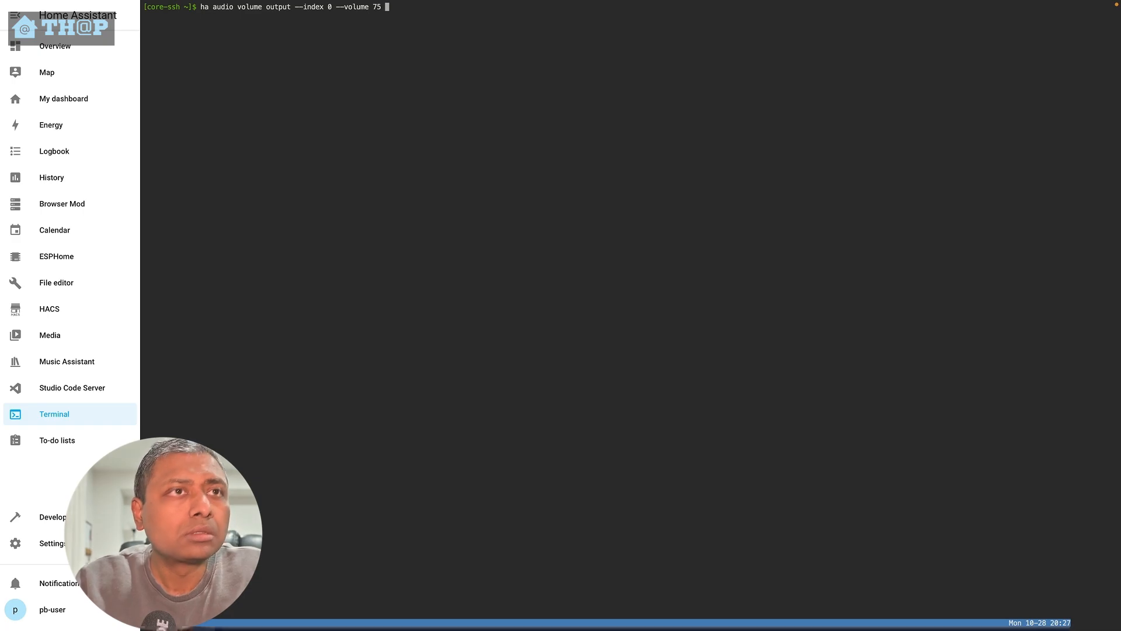
{"action": "key", "text": "BackSpace"}
{"action": "key", "text": "BackSpace"}
{"action": "key", "text": "BackSpace"}
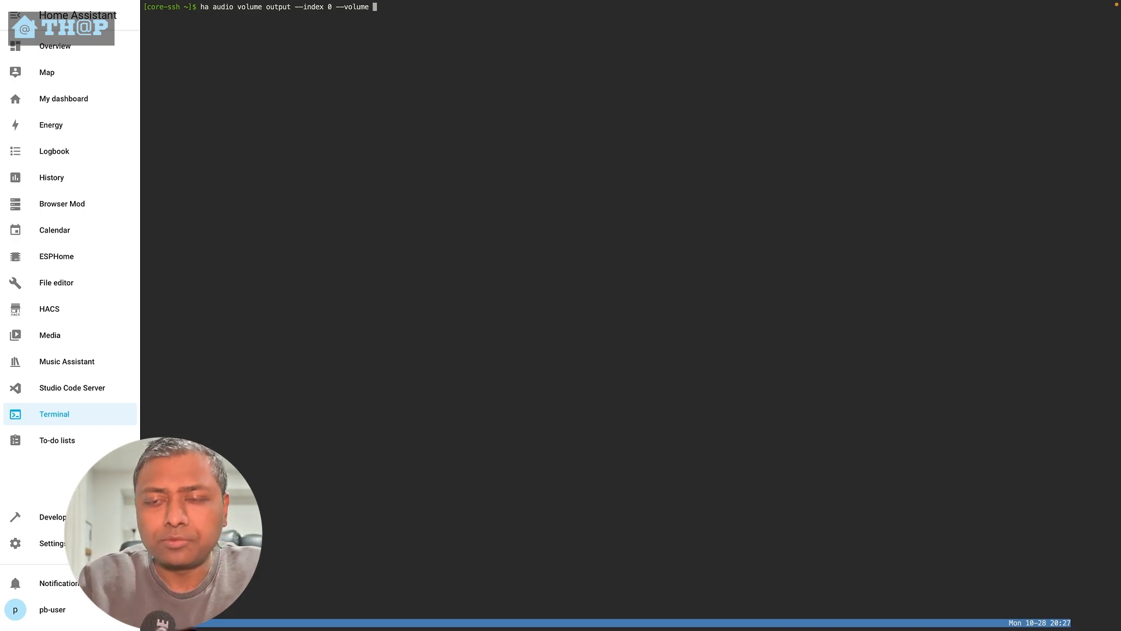
{"action": "type", "text": "50"}
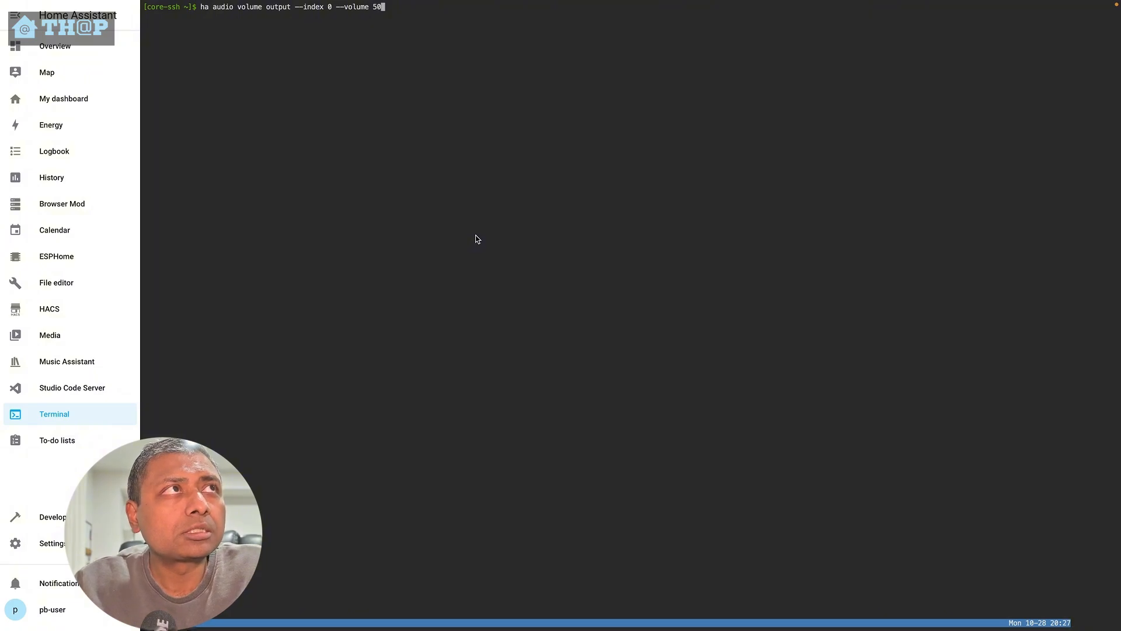
{"action": "mouse_move", "coordinate": [496, 2]}
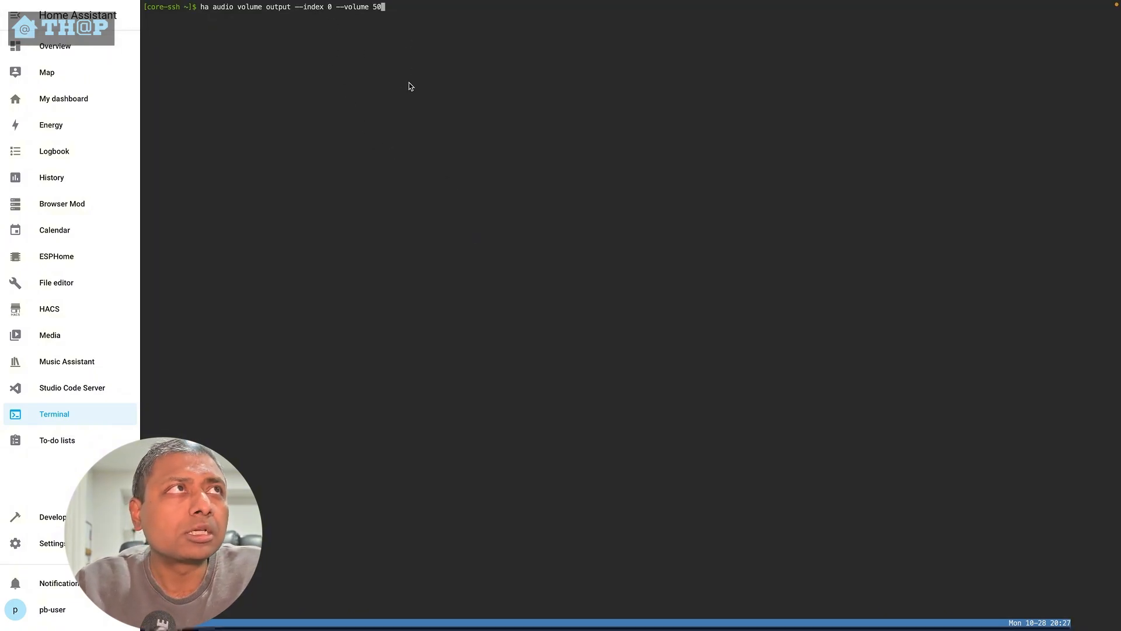
{"action": "key", "text": "Return"}
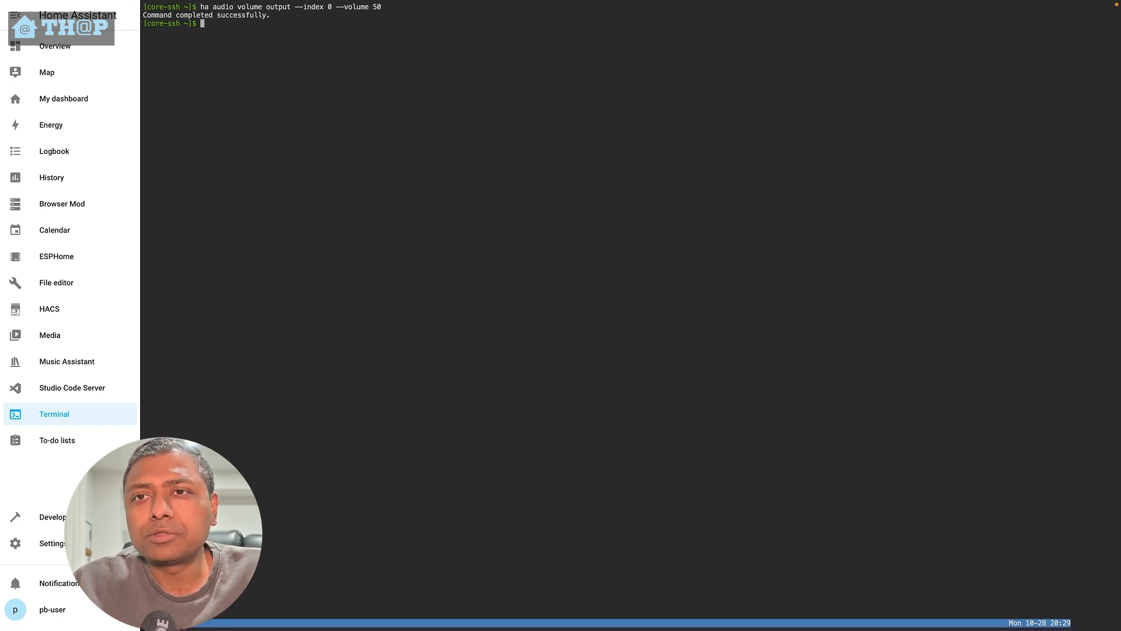
- Delete the Whisper and Piper services from the Wyoming Protocol integration
{"action": "left_click", "coordinate": [105, 543]}
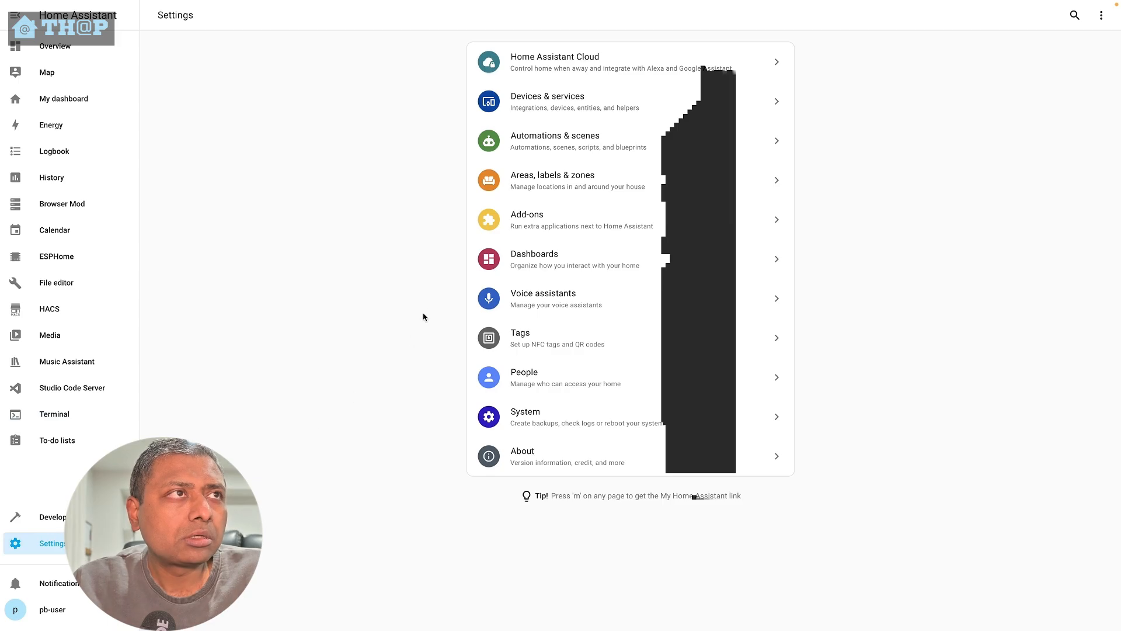
{"action": "left_click", "coordinate": [582, 116]}
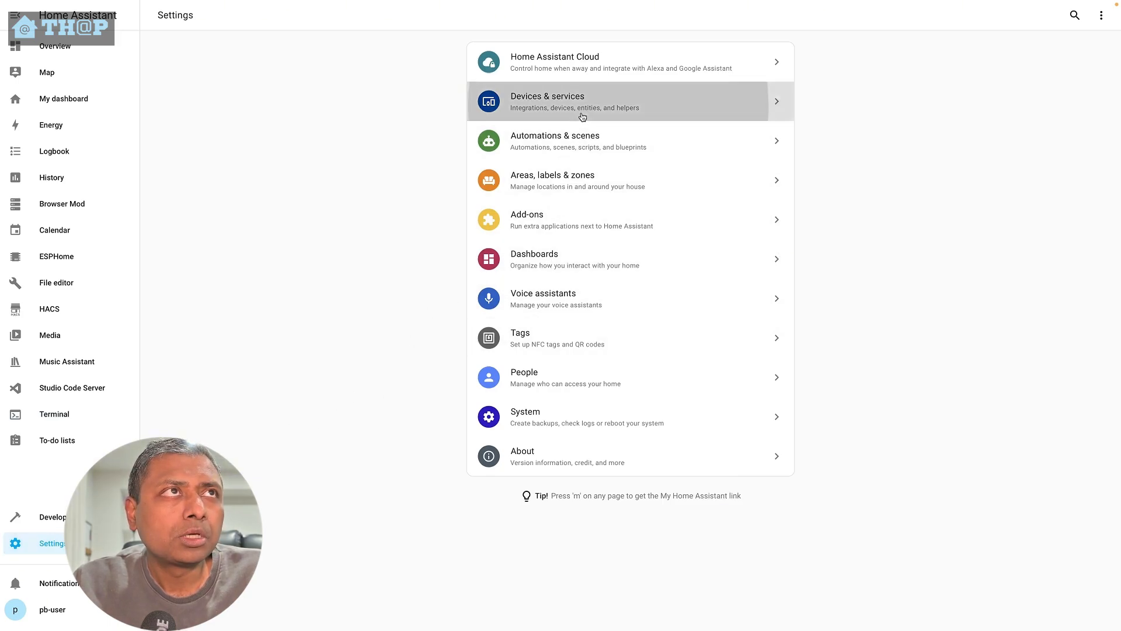
{"action": "left_click", "coordinate": [806, 543]}
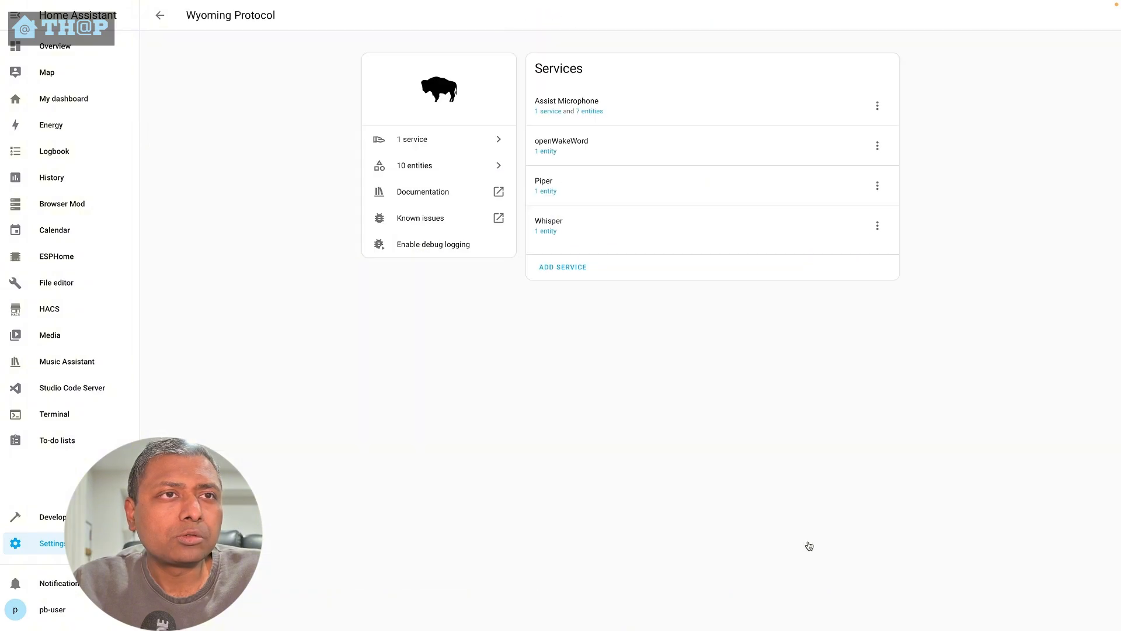
{"action": "left_click", "coordinate": [877, 228]}
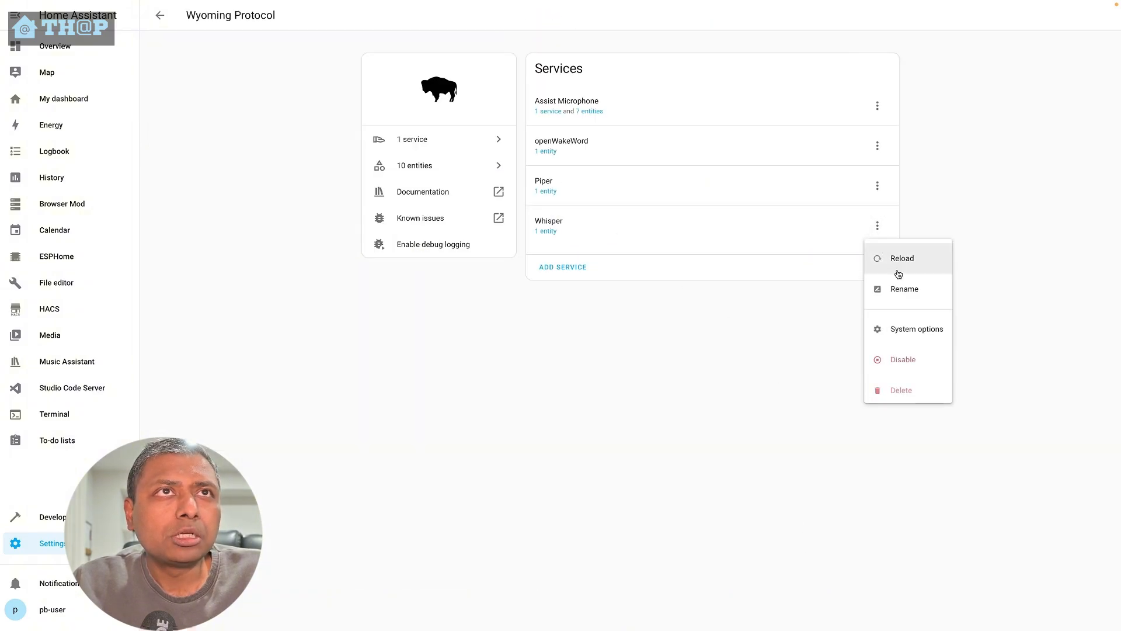
{"action": "left_click", "coordinate": [910, 387]}
{"action": "left_click", "coordinate": [629, 343]}
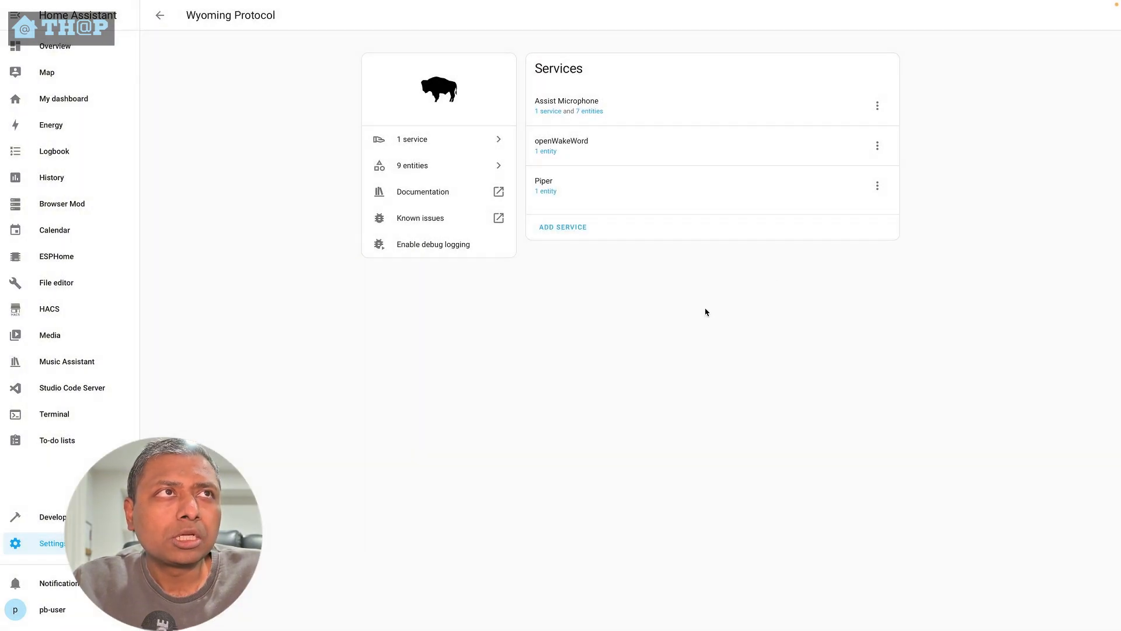
{"action": "left_click", "coordinate": [878, 185]}
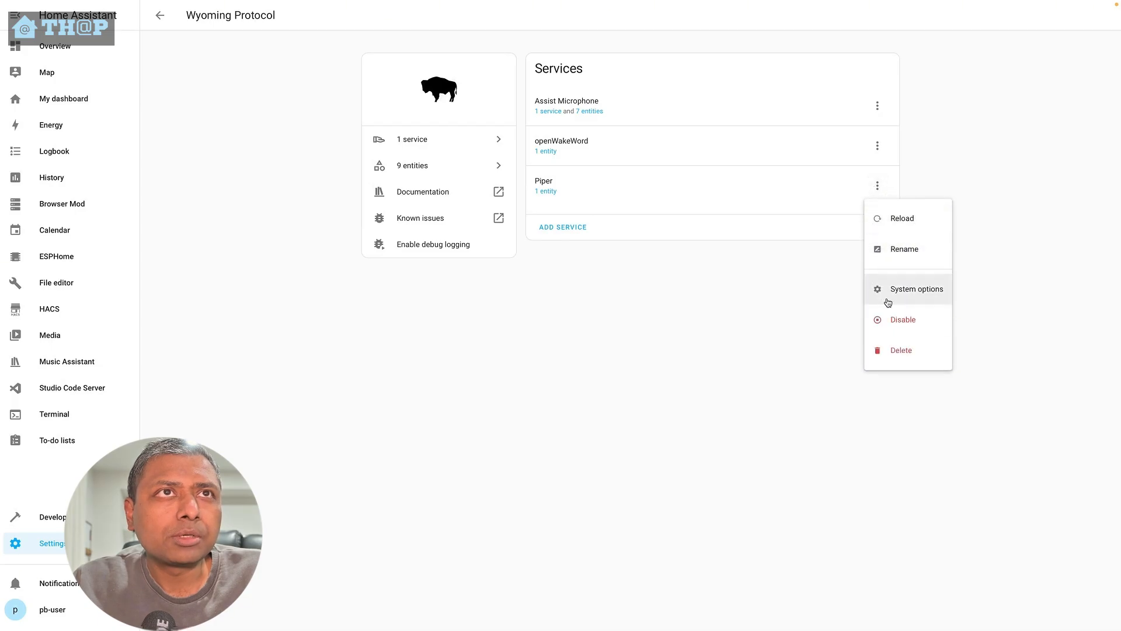
{"action": "left_click", "coordinate": [902, 350]}
{"action": "left_click", "coordinate": [630, 348]}
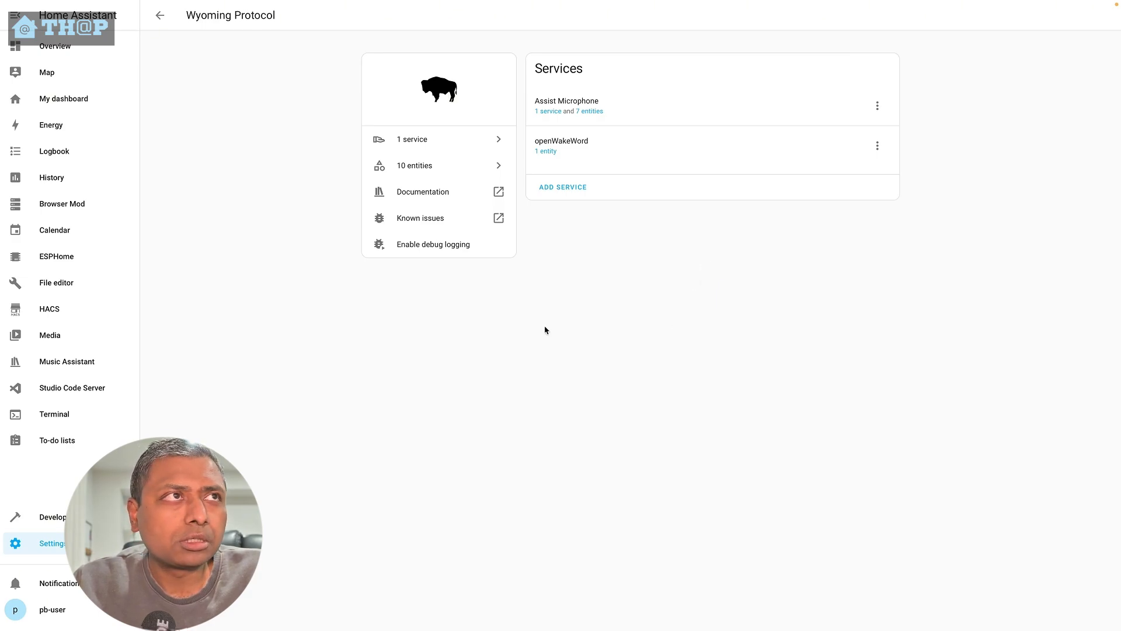
- Stop the Whisper add-on
{"action": "left_click", "coordinate": [69, 543]}
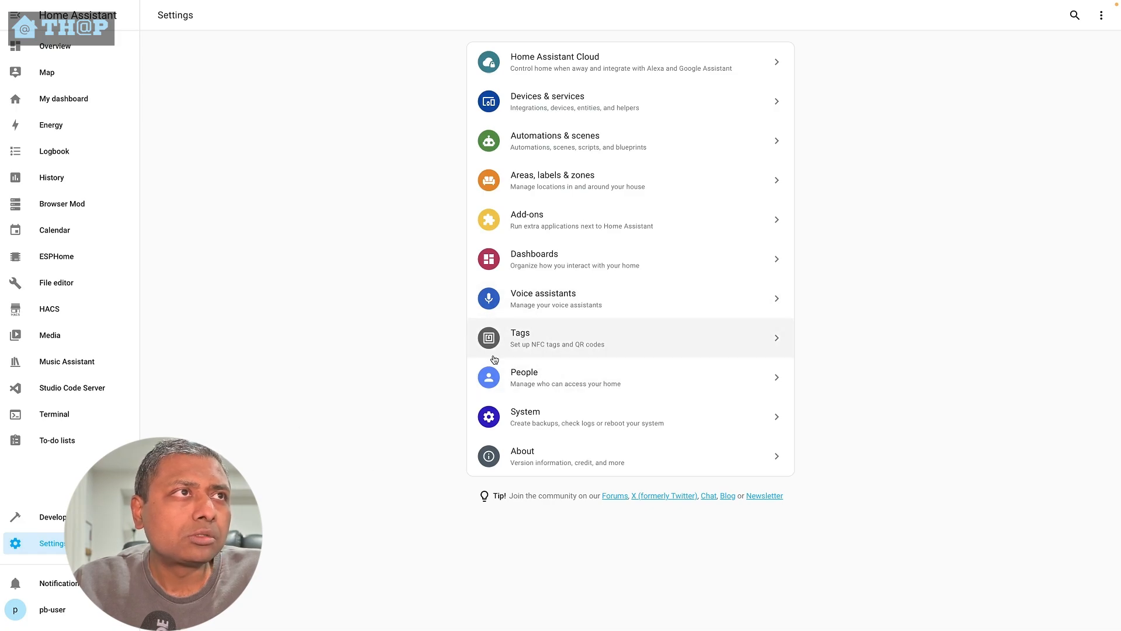
{"action": "left_click", "coordinate": [543, 233]}
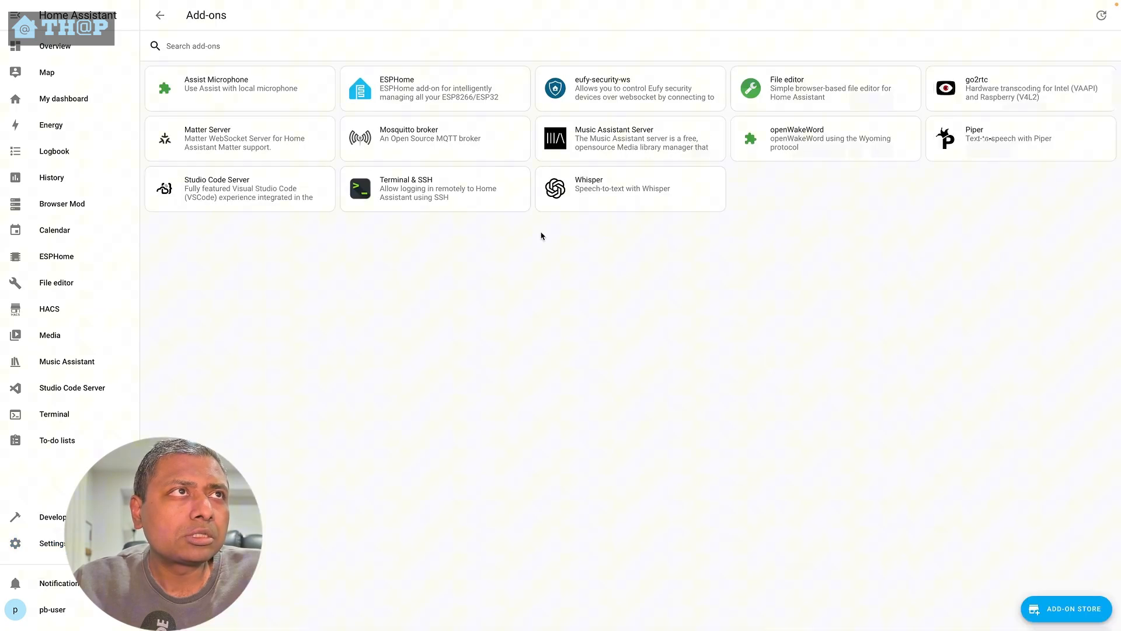
{"action": "left_click", "coordinate": [639, 193]}
{"action": "left_click", "coordinate": [376, 295]}
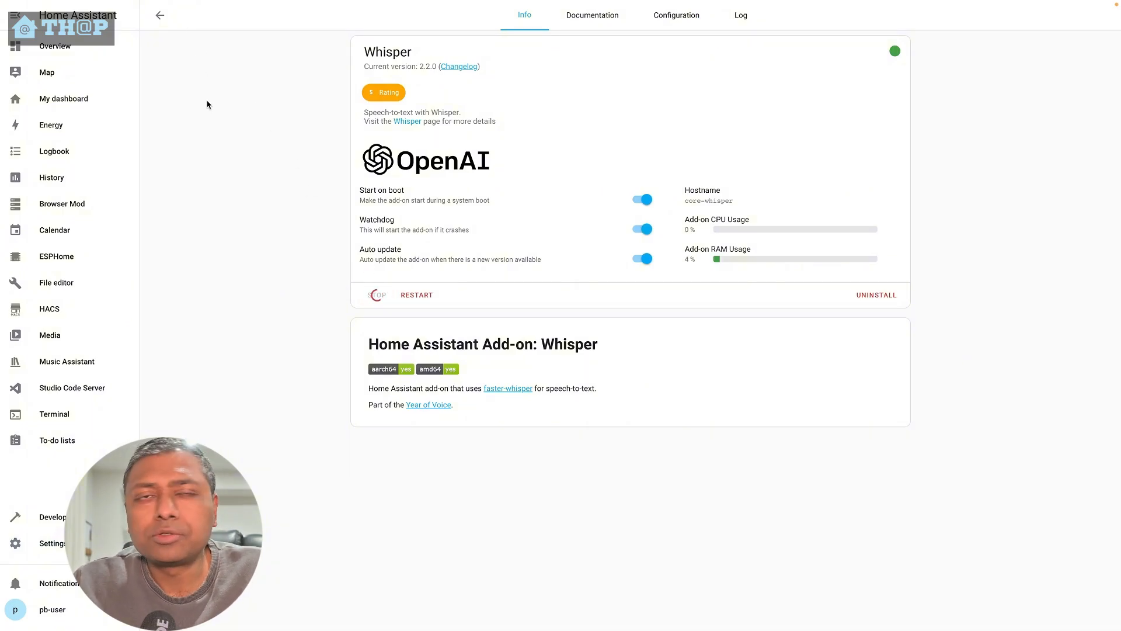
{"action": "left_click", "coordinate": [159, 15]}
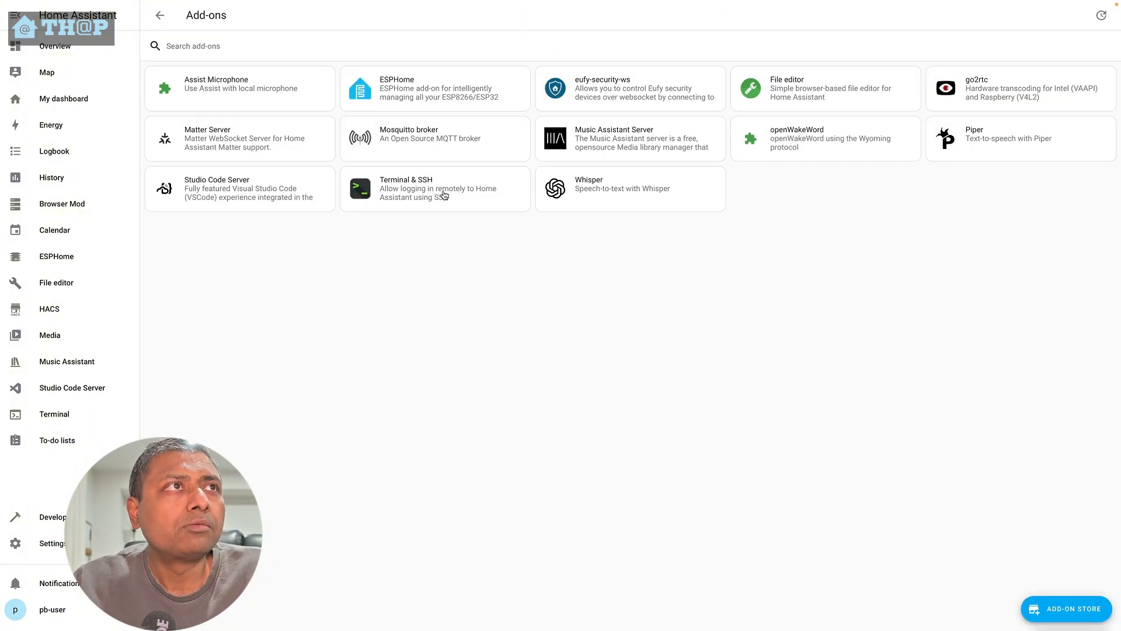
- Stop the Piper add-on
{"action": "left_click", "coordinate": [1006, 143]}
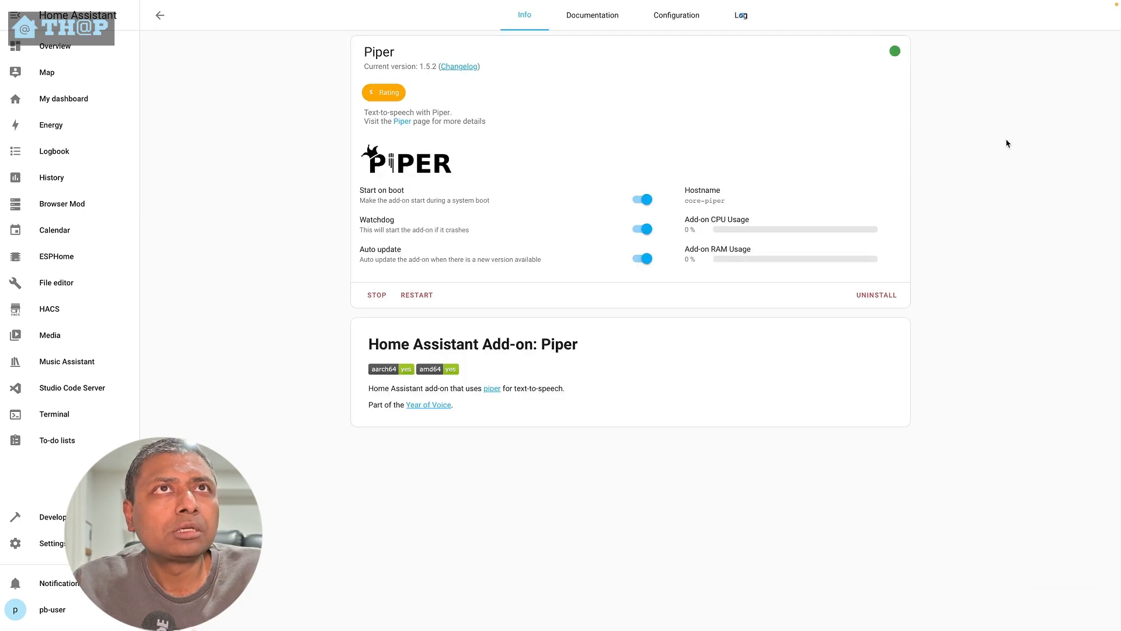
{"action": "left_click", "coordinate": [383, 297]}
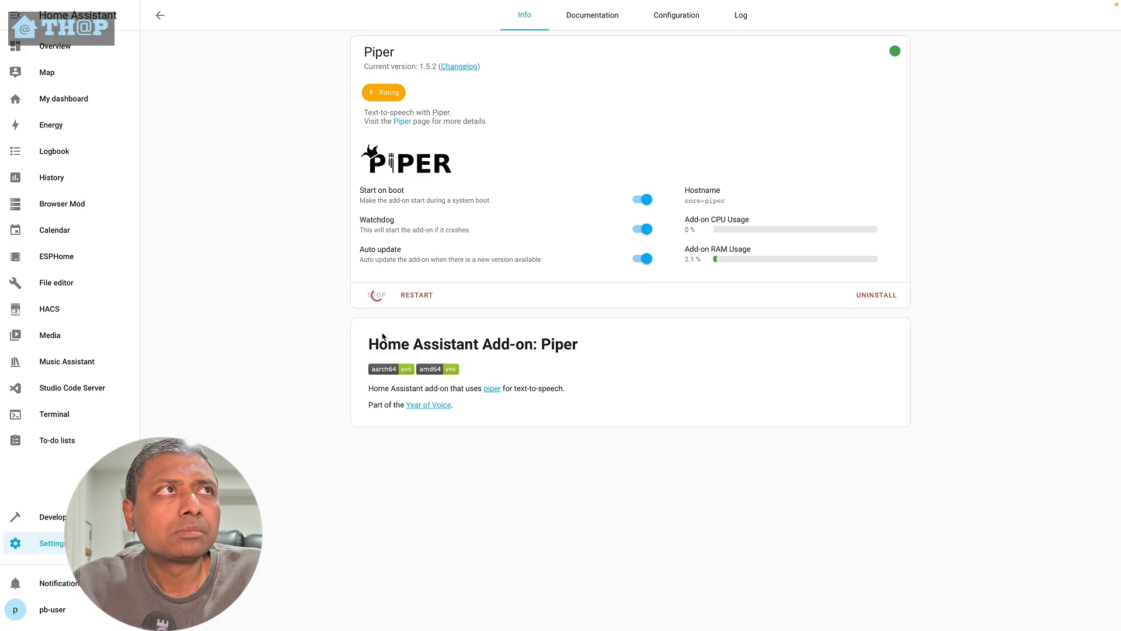
{"action": "left_click", "coordinate": [160, 16]}
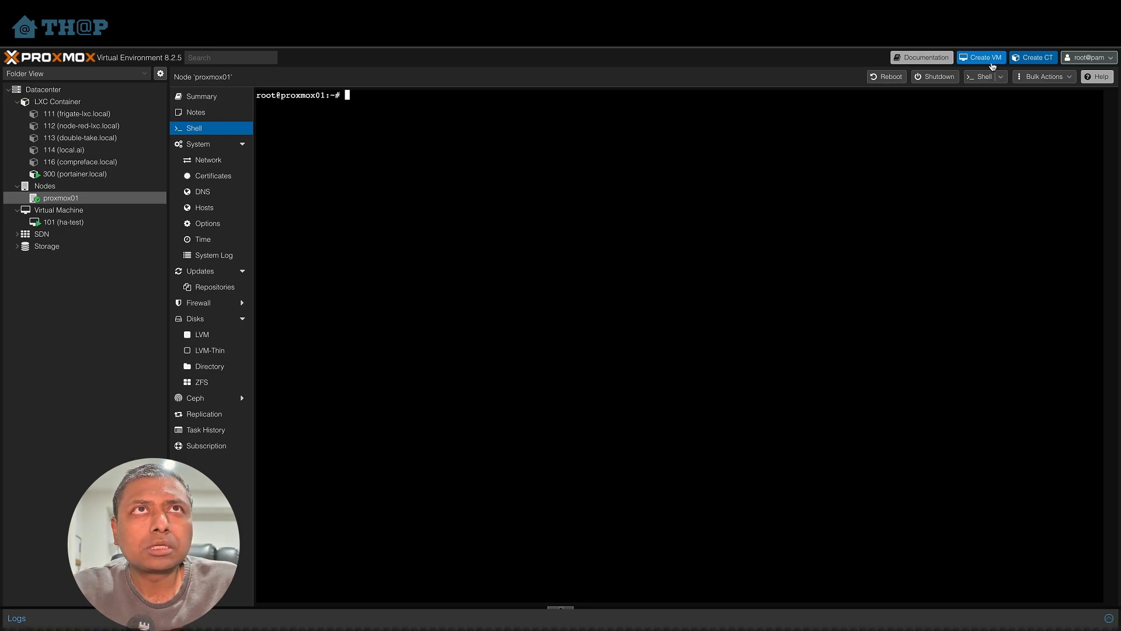
- Start creating a new LXC container with CT ID 999 and hostname wyoming.local
{"action": "left_click", "coordinate": [1040, 58]}
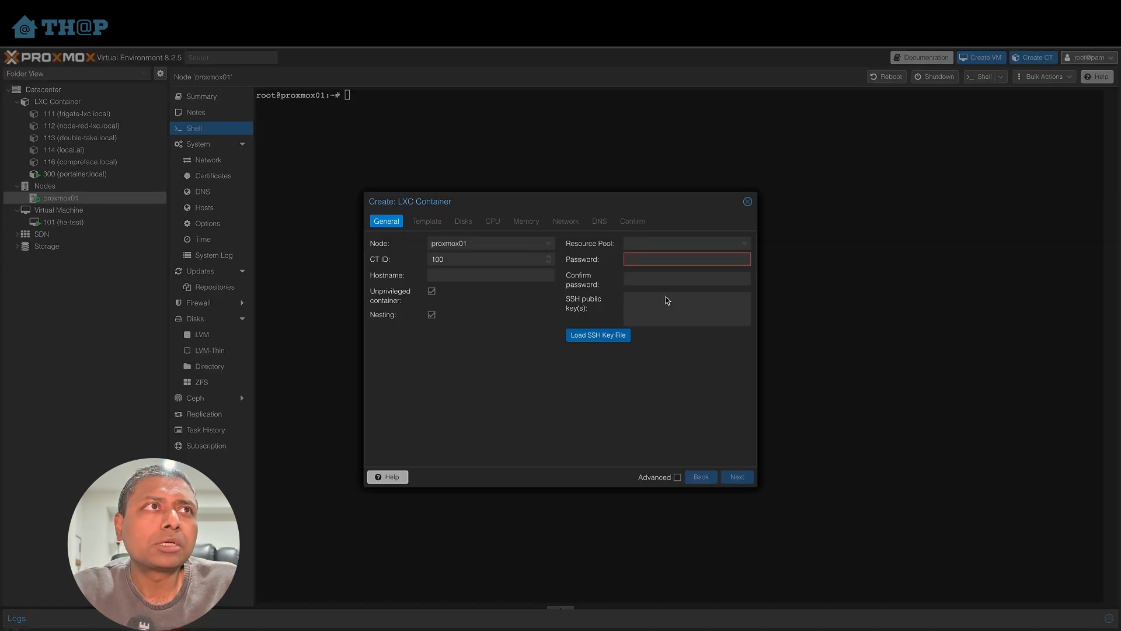
{"action": "double_click", "coordinate": [454, 259]}
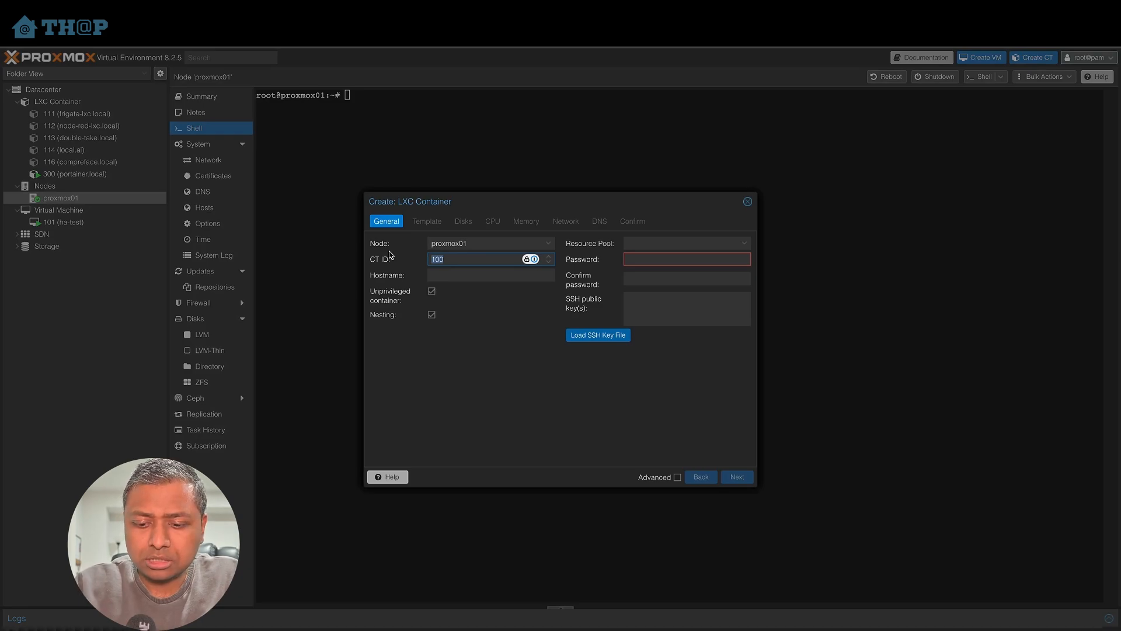
{"action": "type", "text": "999"}
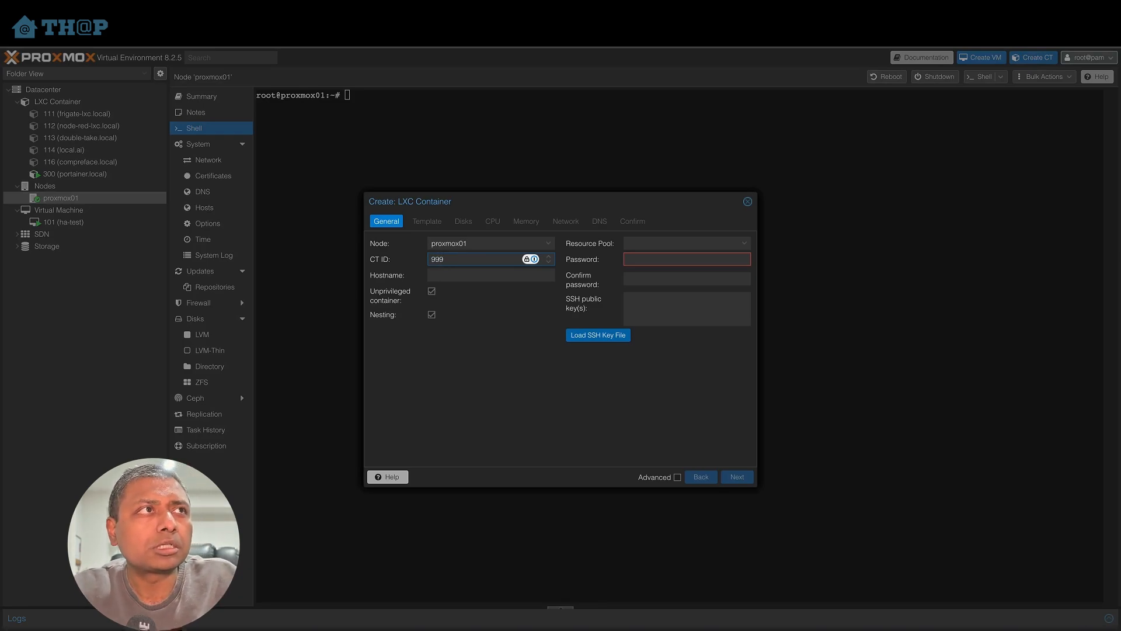
{"action": "left_click", "coordinate": [471, 275]}
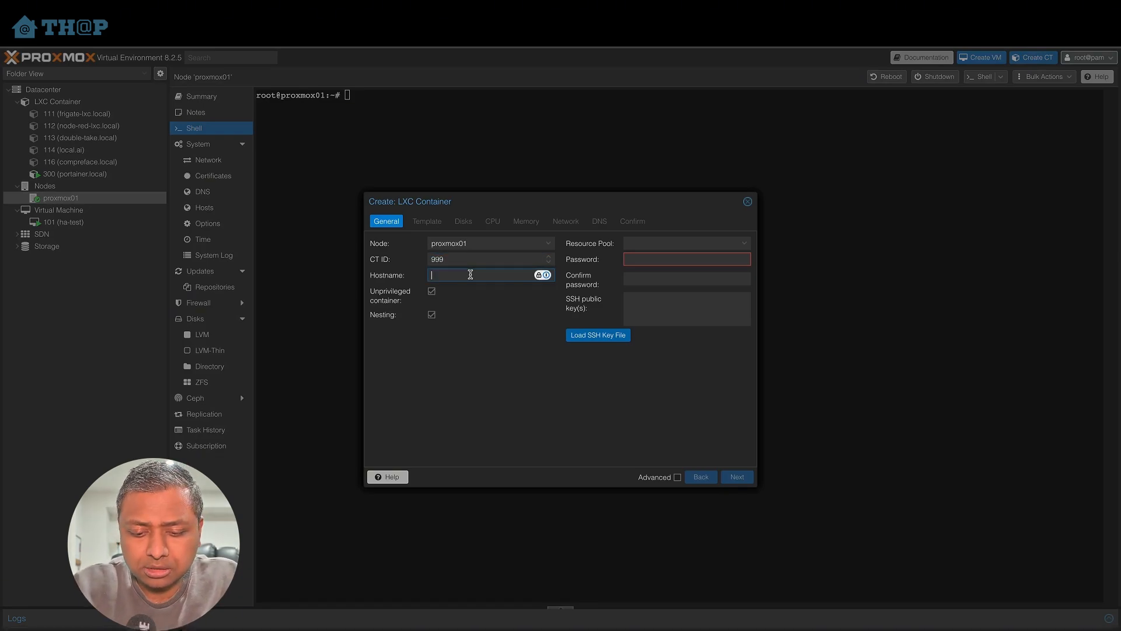
{"action": "type", "text": "wyo"}
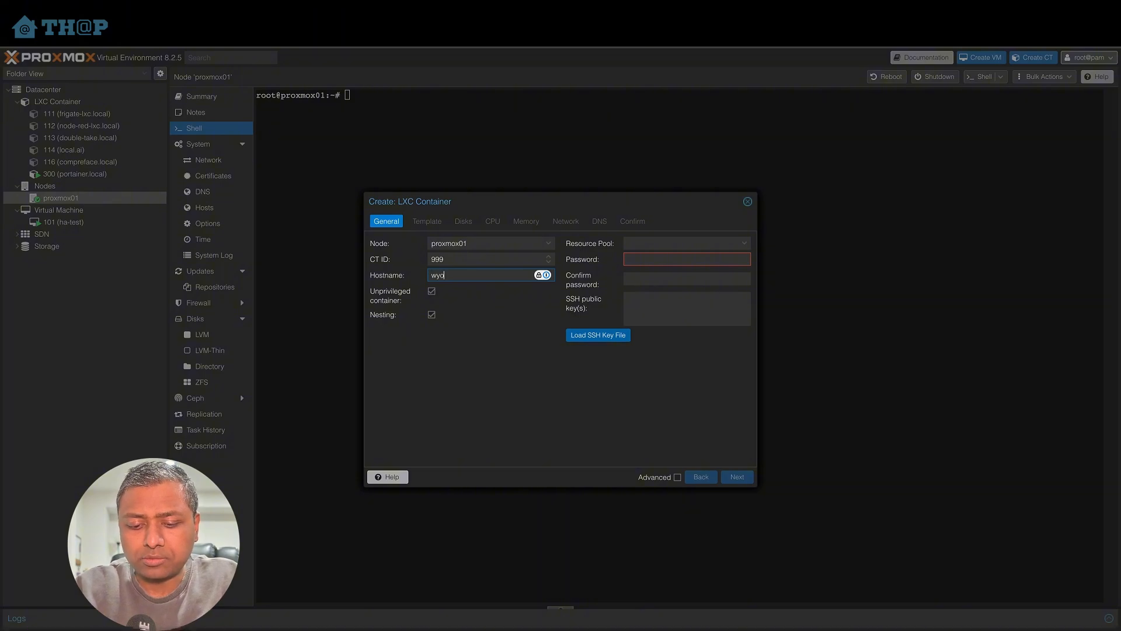
{"action": "type", "text": "ming.local"}
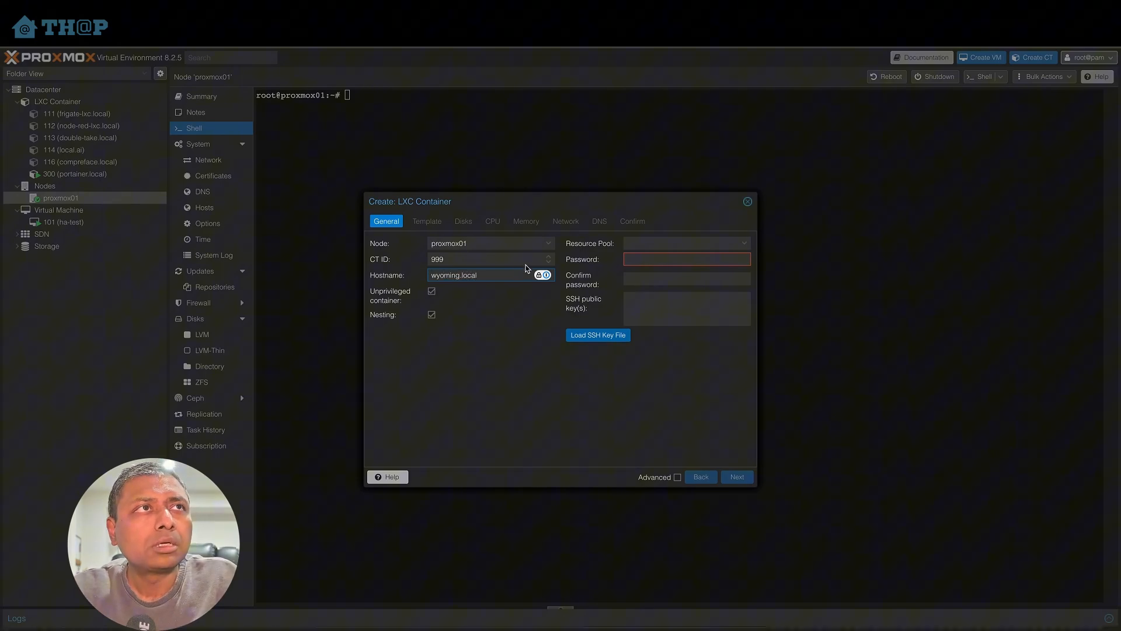
- Enter and confirm the container's root password, then continue to template selection
{"action": "left_click", "coordinate": [639, 259]}
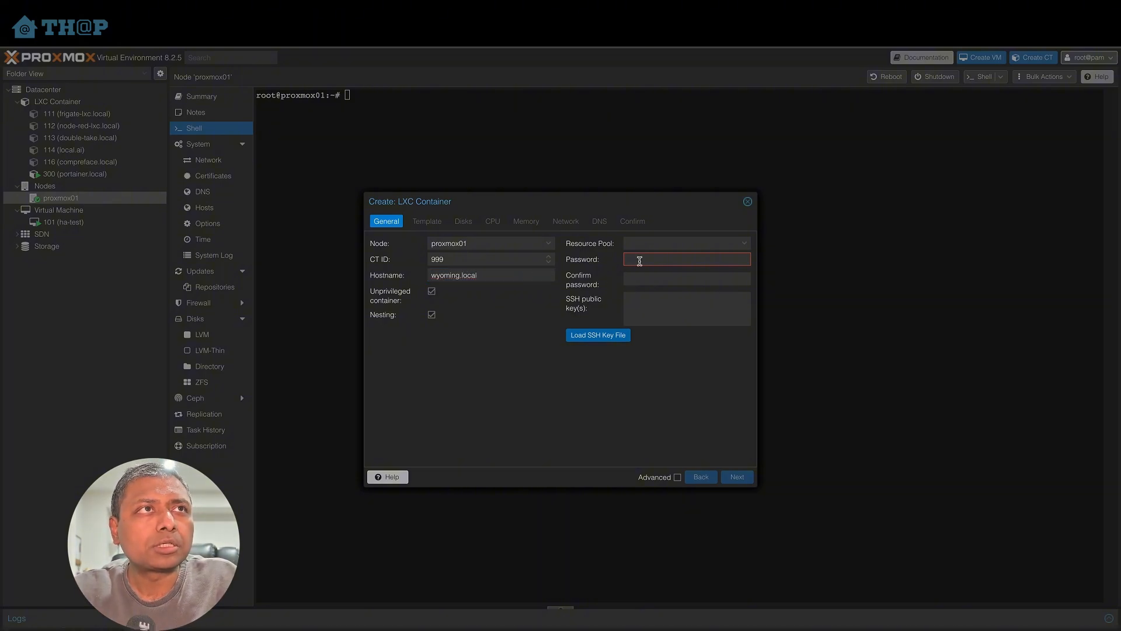
{"action": "type", "text": "•"}
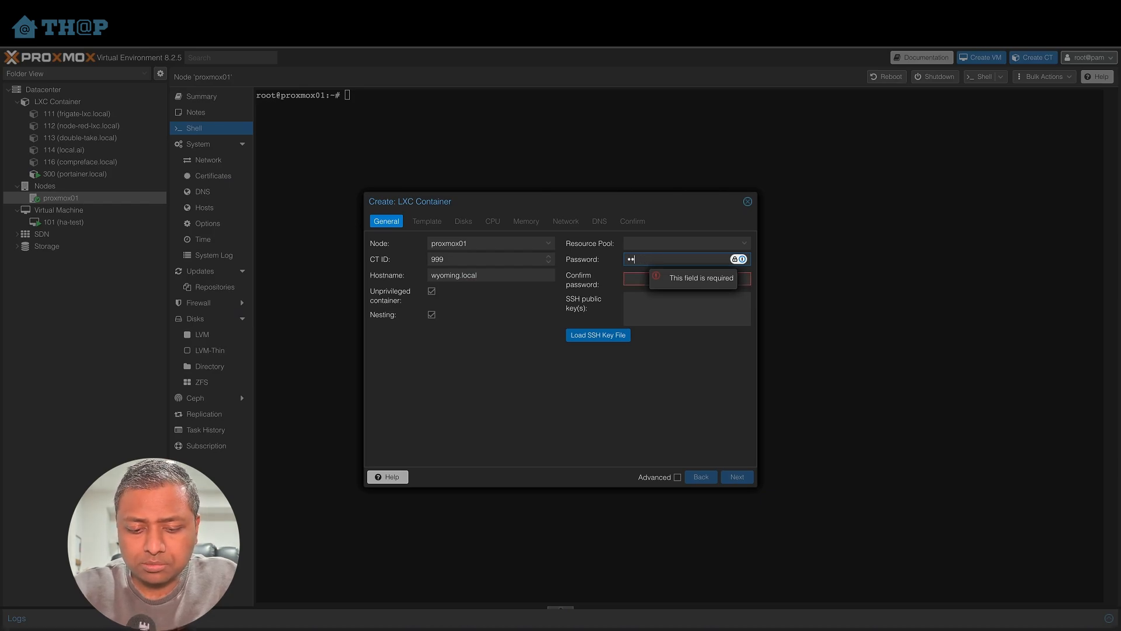
{"action": "type", "text": "•••••••"}
{"action": "key", "text": "Tab"}
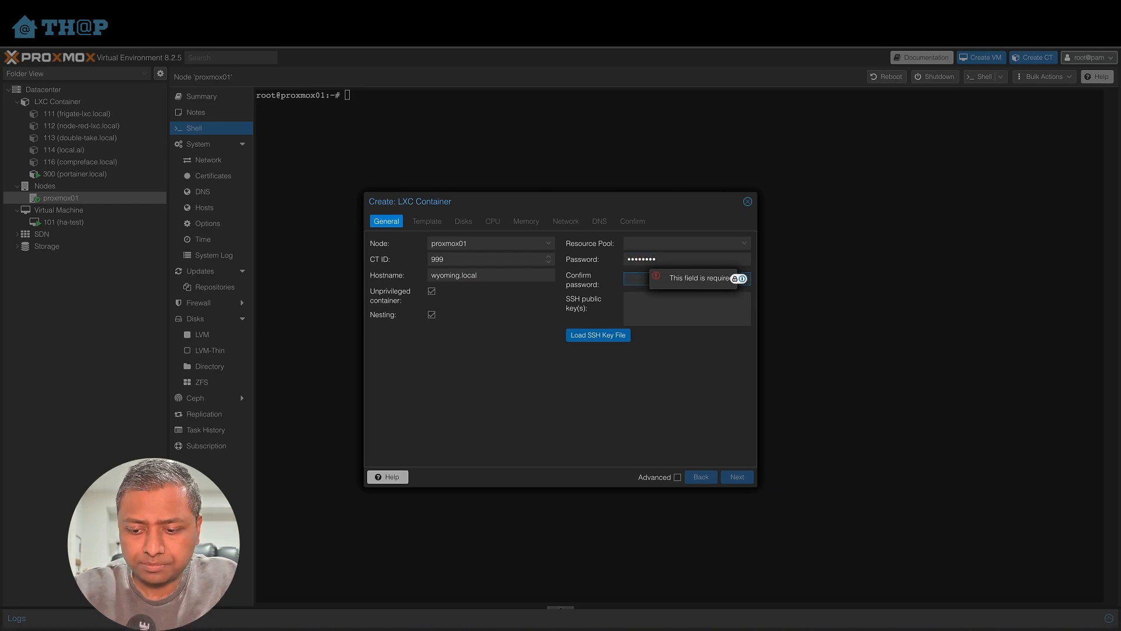
{"action": "type", "text": "•••••••"}
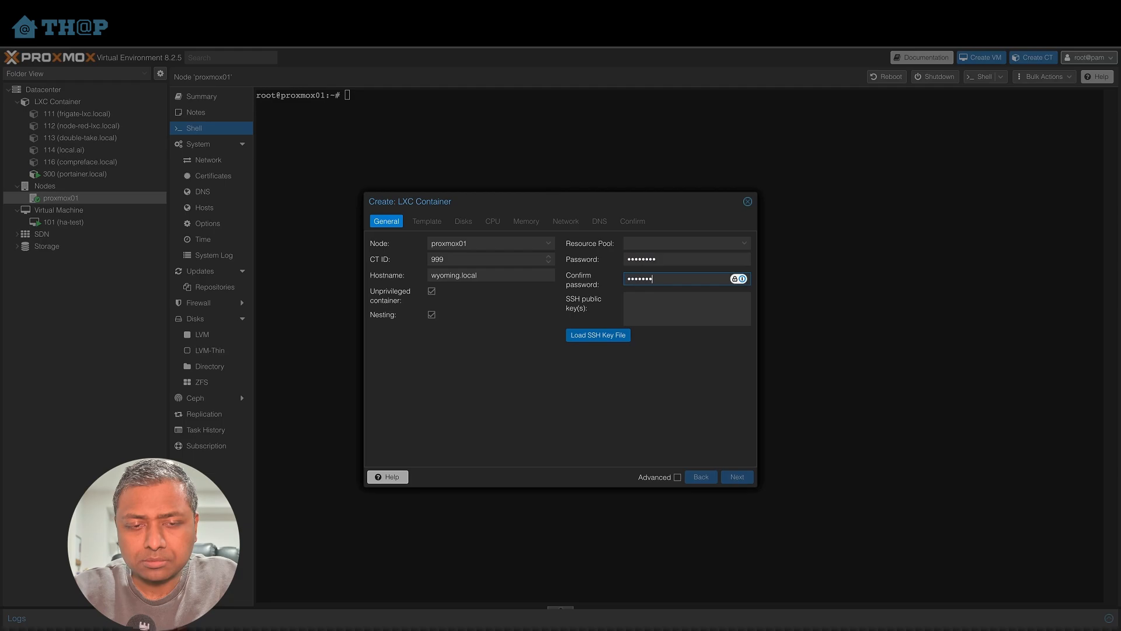
{"action": "type", "text": "•"}
{"action": "left_click", "coordinate": [727, 478]}
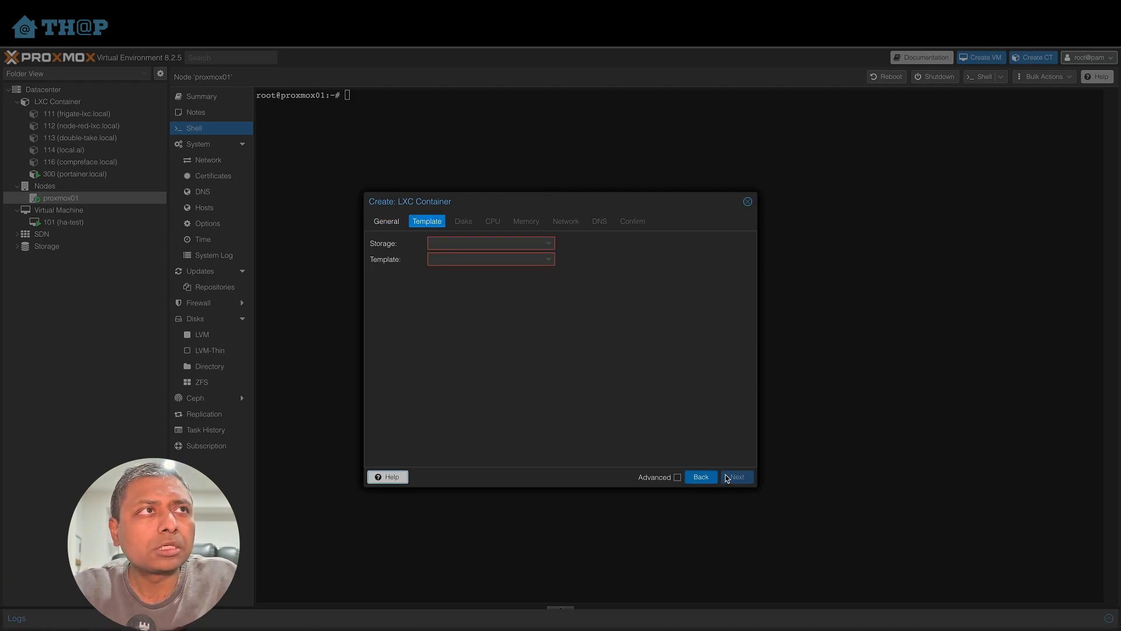
- Choose the local ubuntu-22.04-standard_22.04-1_amd64.tar.zst template for the container
{"action": "left_click", "coordinate": [496, 260]}
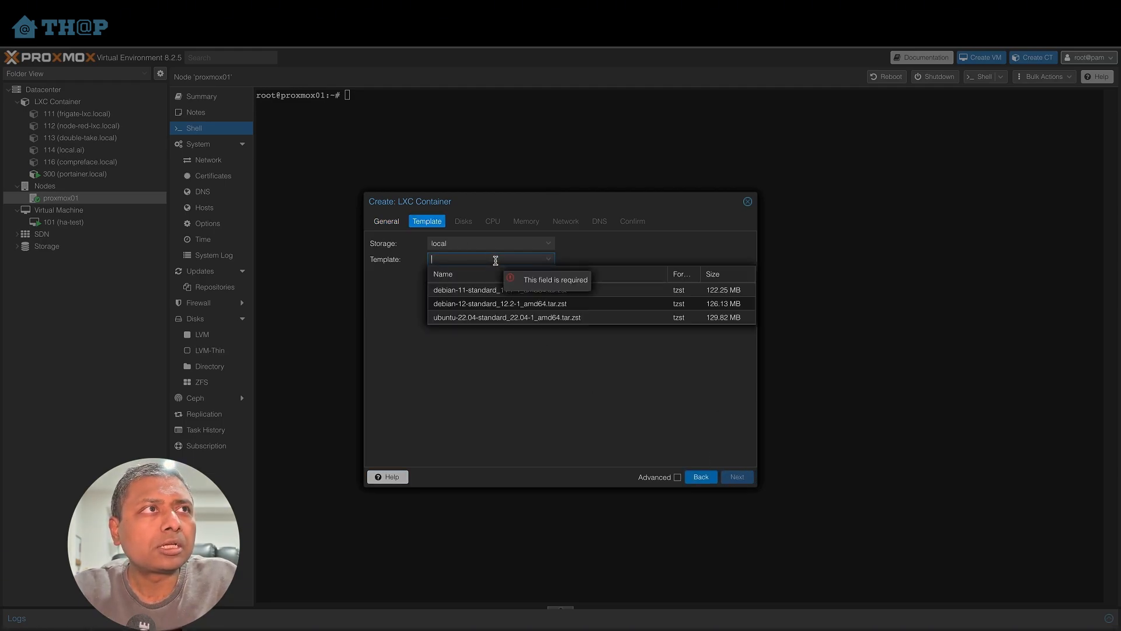
{"action": "left_click", "coordinate": [498, 319]}
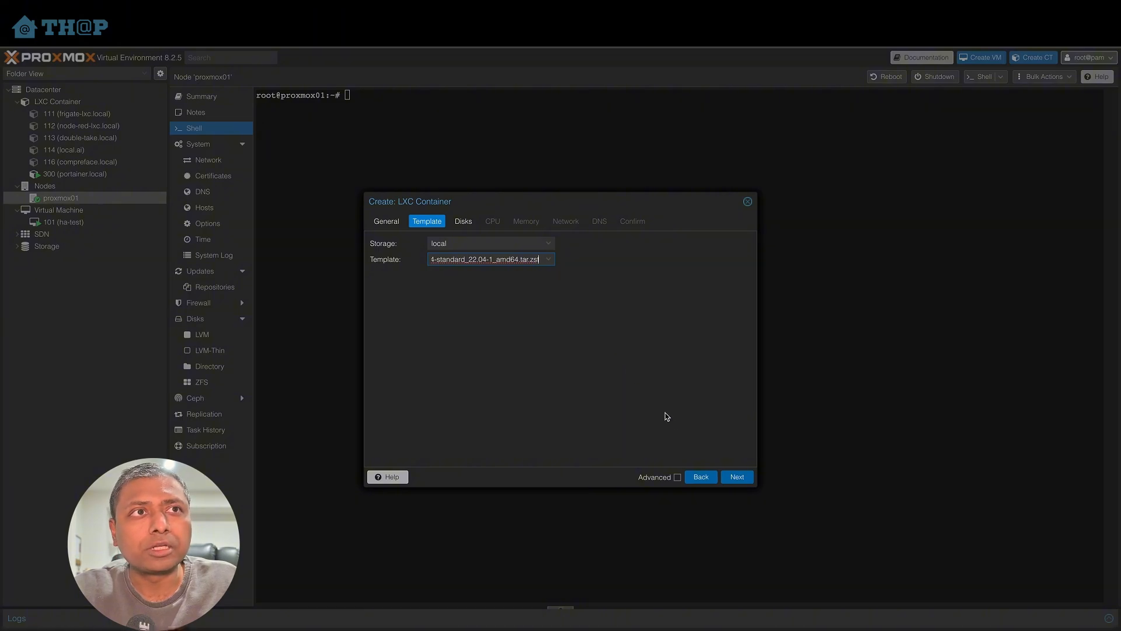
{"action": "left_click", "coordinate": [737, 476]}
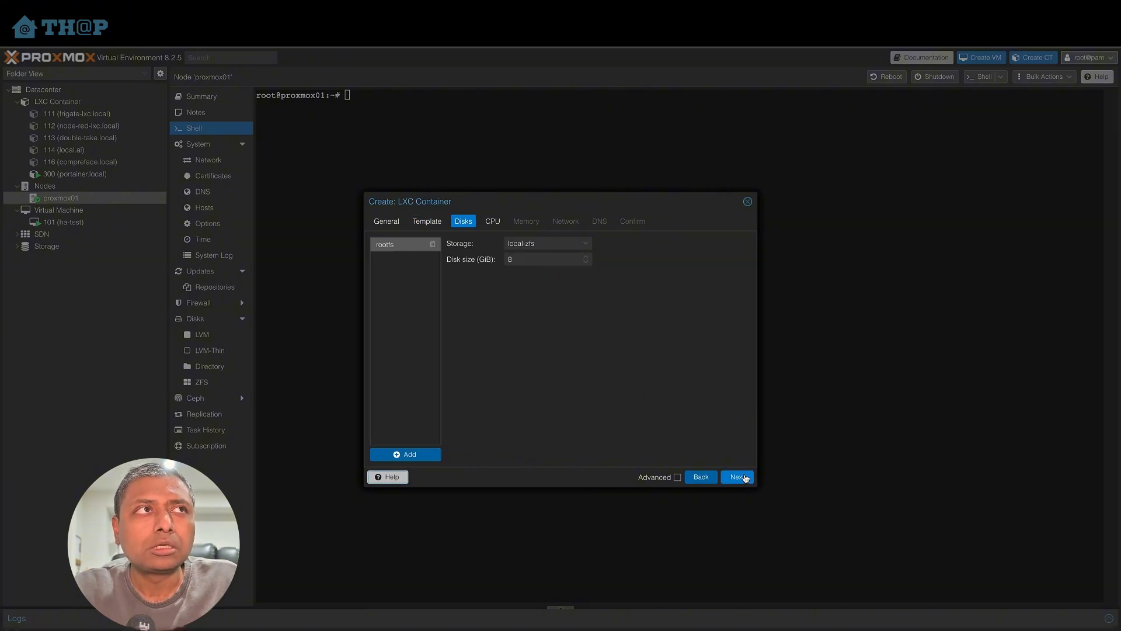
- Set the container's root disk size to 10 GiB
{"action": "double_click", "coordinate": [537, 259]}
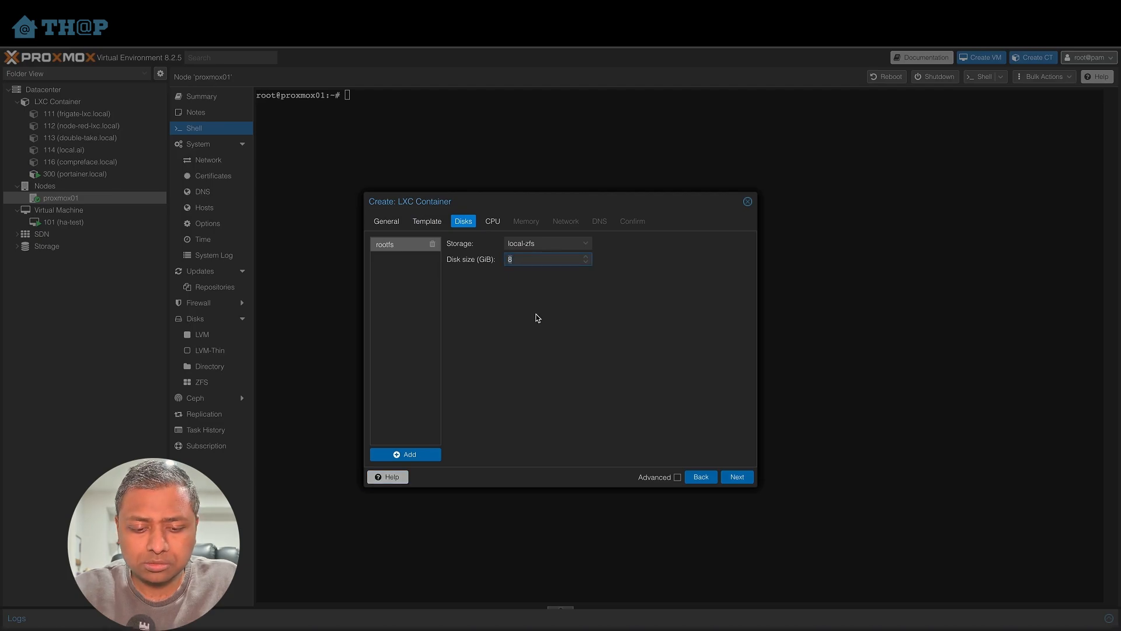
{"action": "type", "text": "10"}
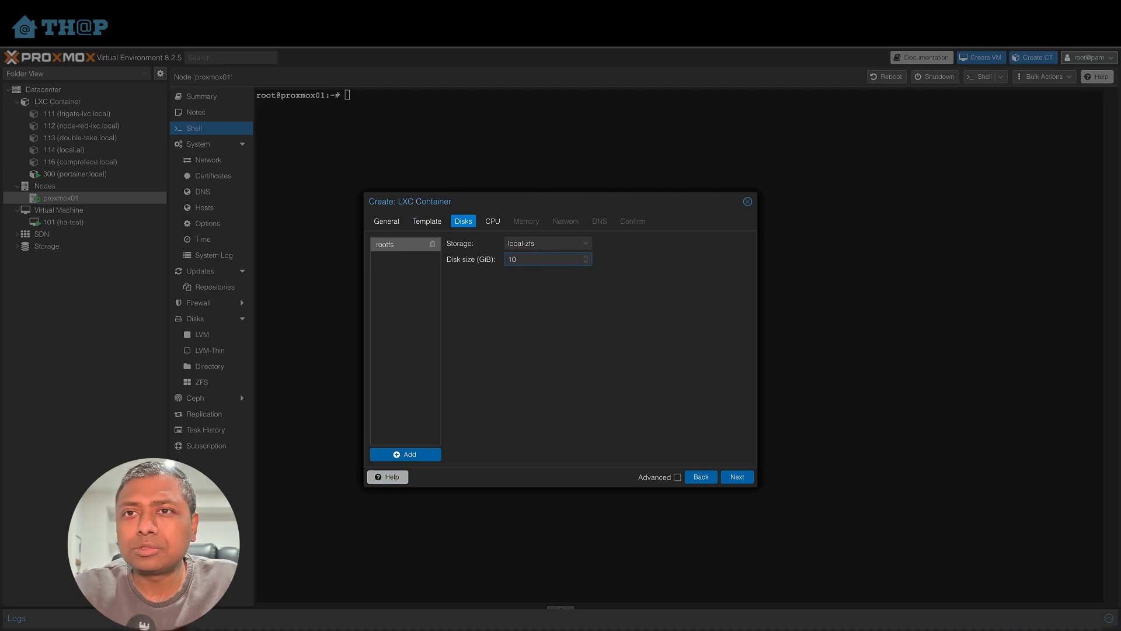
{"action": "left_click", "coordinate": [643, 400]}
{"action": "left_click", "coordinate": [731, 482]}
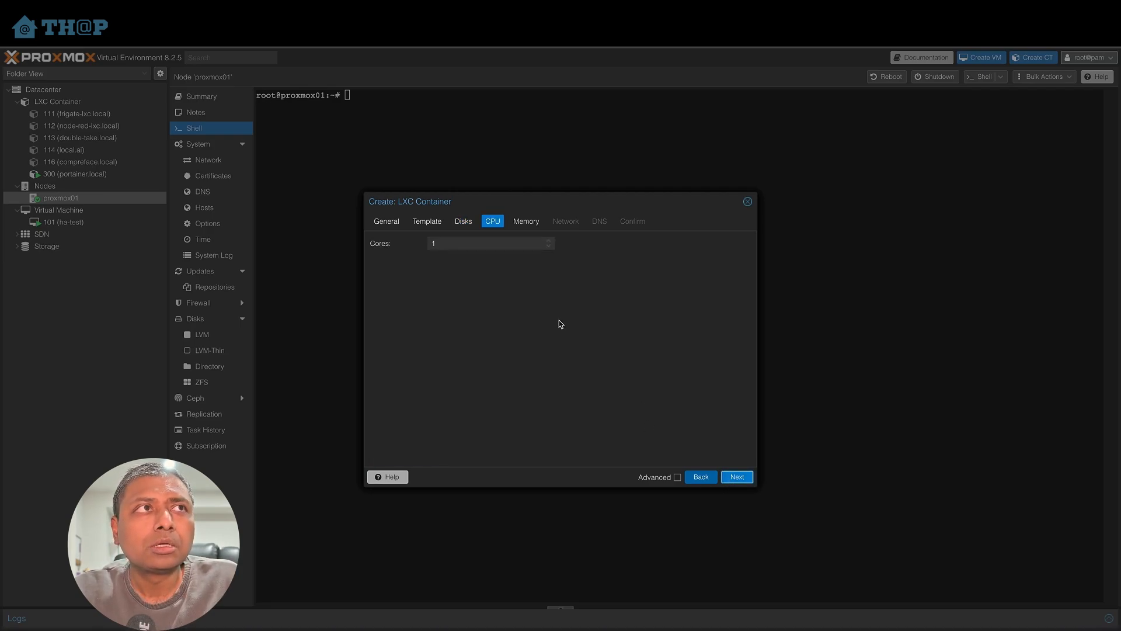
- Assign the container 4 CPU cores and 8192 MiB of memory
{"action": "left_click", "coordinate": [481, 247]}
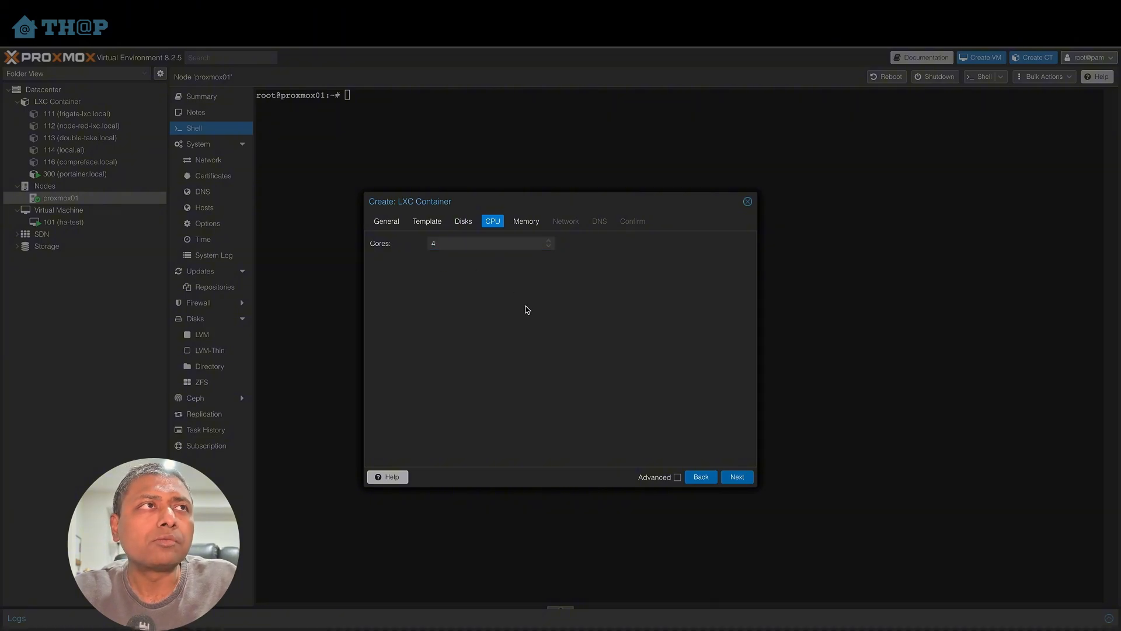
{"action": "left_click", "coordinate": [737, 477]}
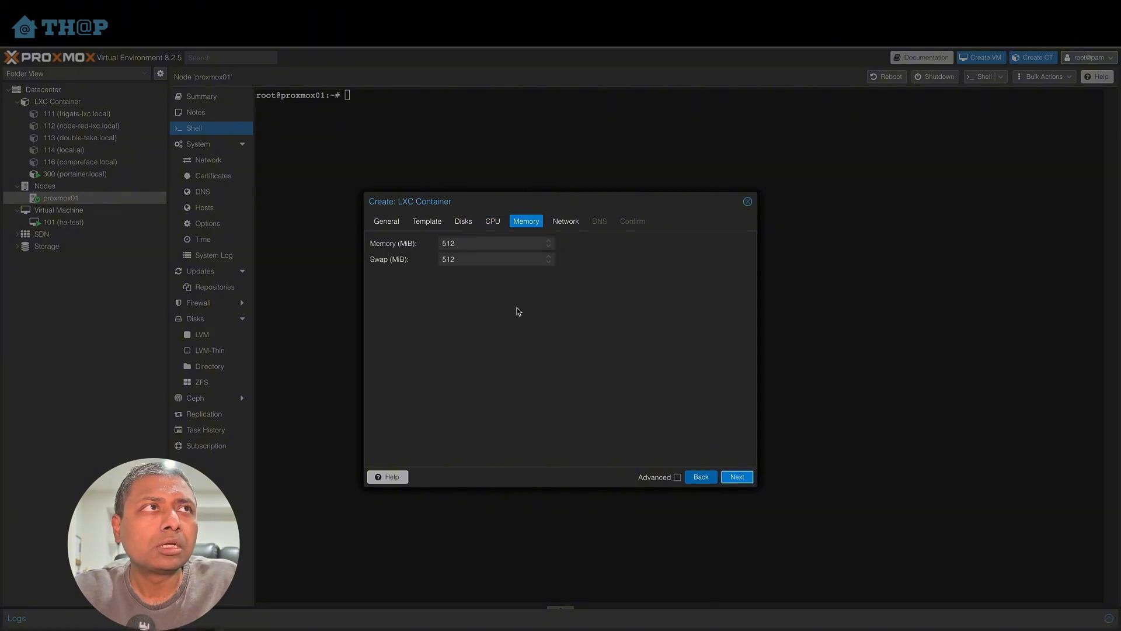
{"action": "left_click", "coordinate": [485, 241]}
{"action": "type", "text": "81"}
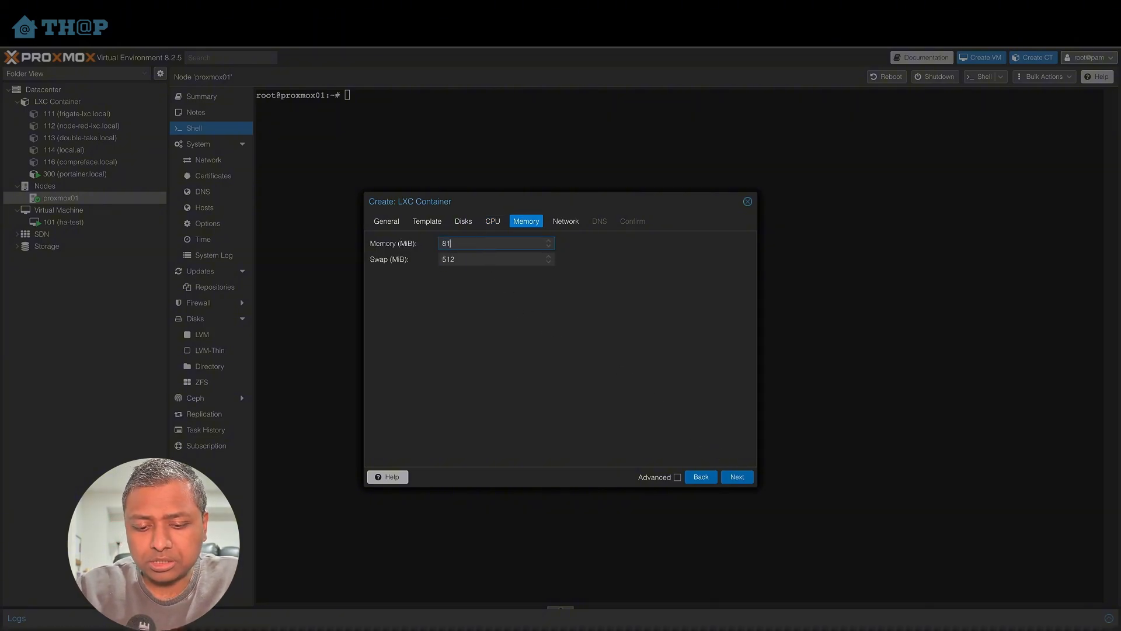
{"action": "type", "text": "92"}
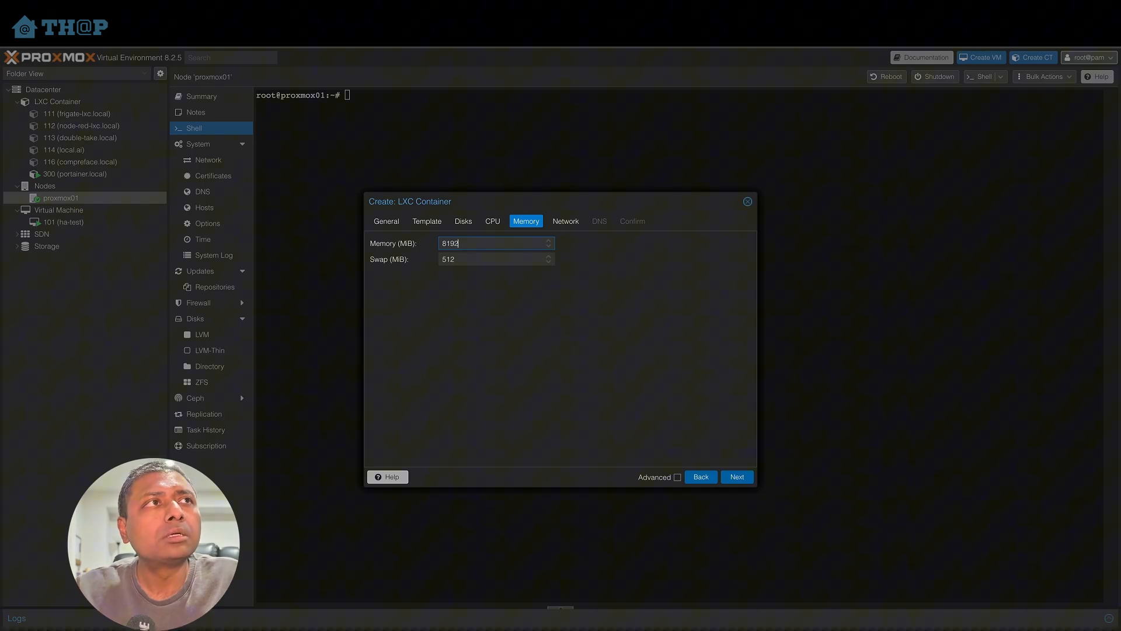
{"action": "left_click", "coordinate": [728, 478]}
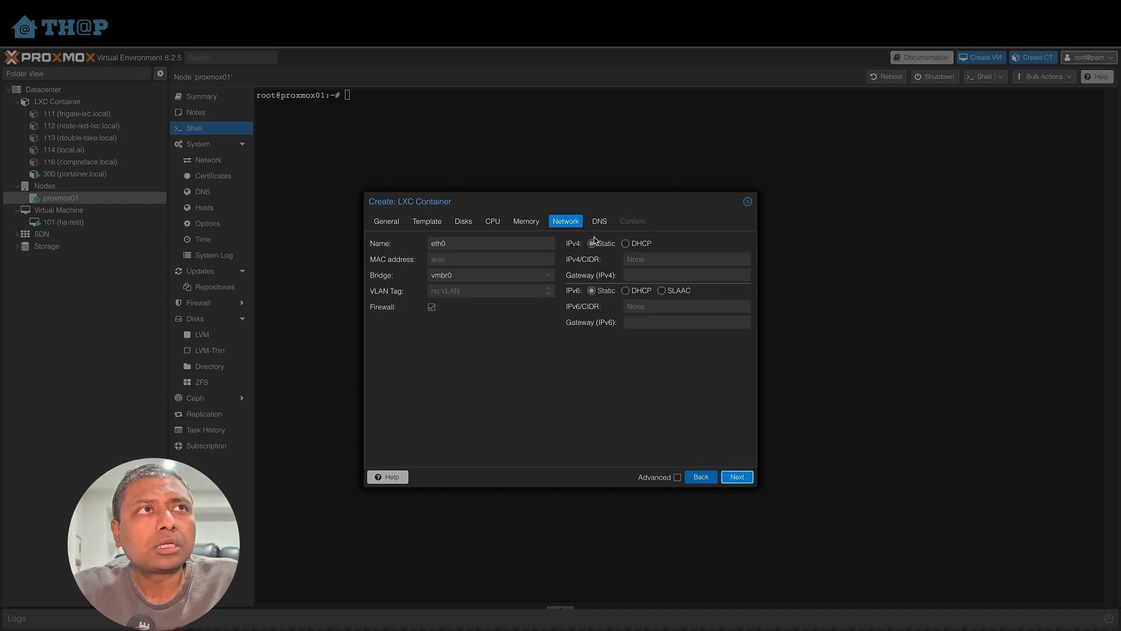
- Set the container's IPv4 network to DHCP and finish creating the container
{"action": "left_click", "coordinate": [625, 244]}
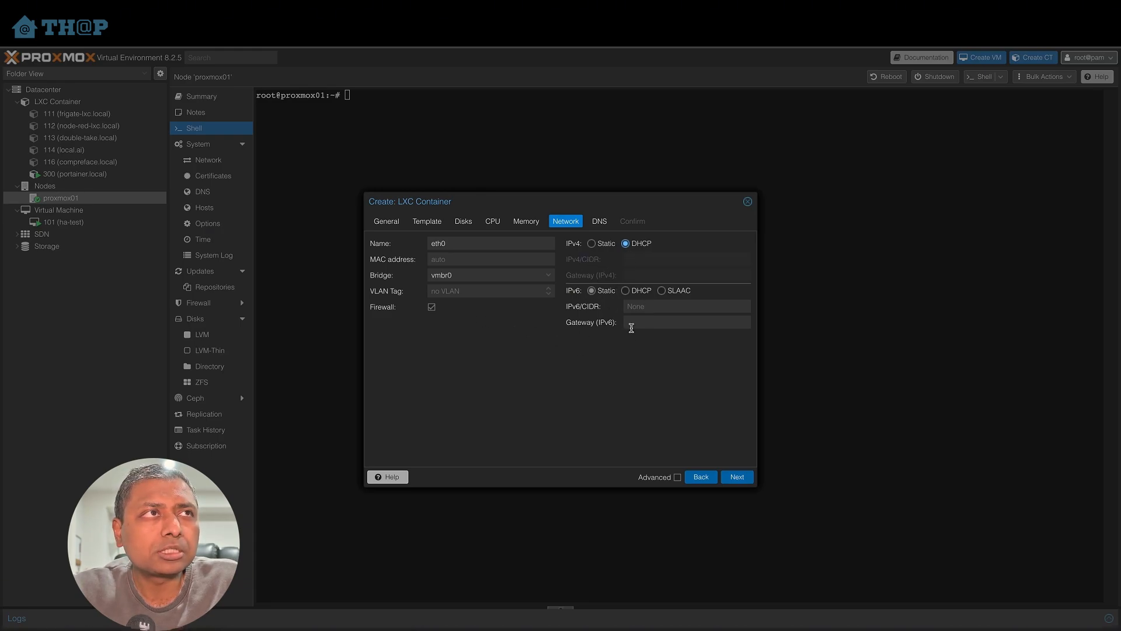
{"action": "left_click", "coordinate": [738, 478]}
{"action": "left_click", "coordinate": [738, 477]}
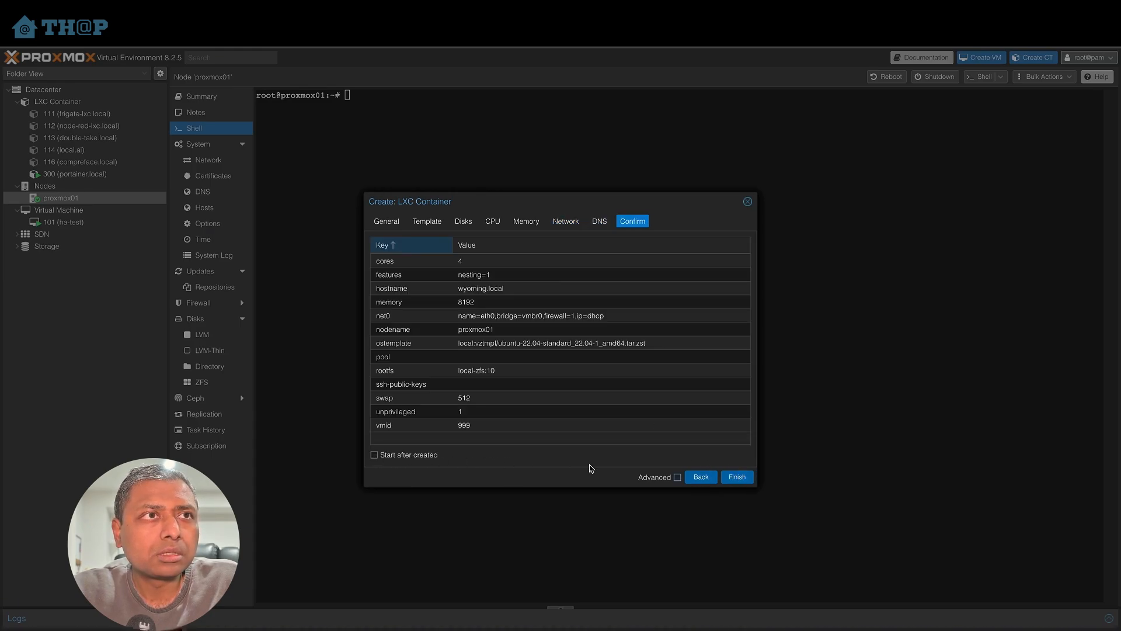
{"action": "left_click", "coordinate": [737, 478]}
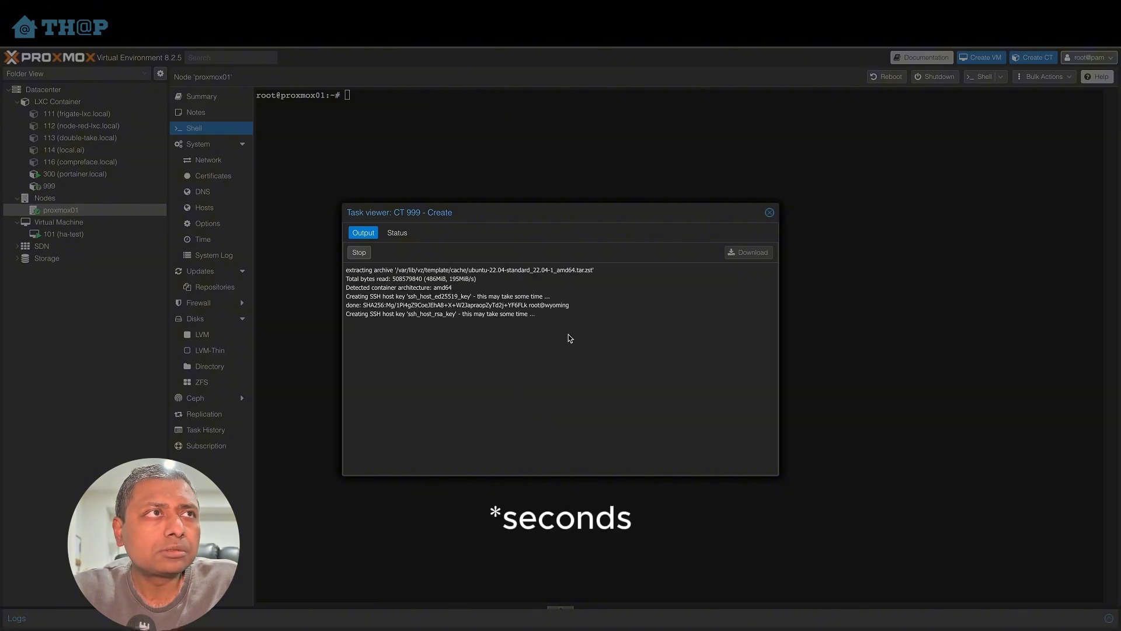
- Open the console of the new container 999 (wyoming.local)
{"action": "left_click", "coordinate": [770, 213]}
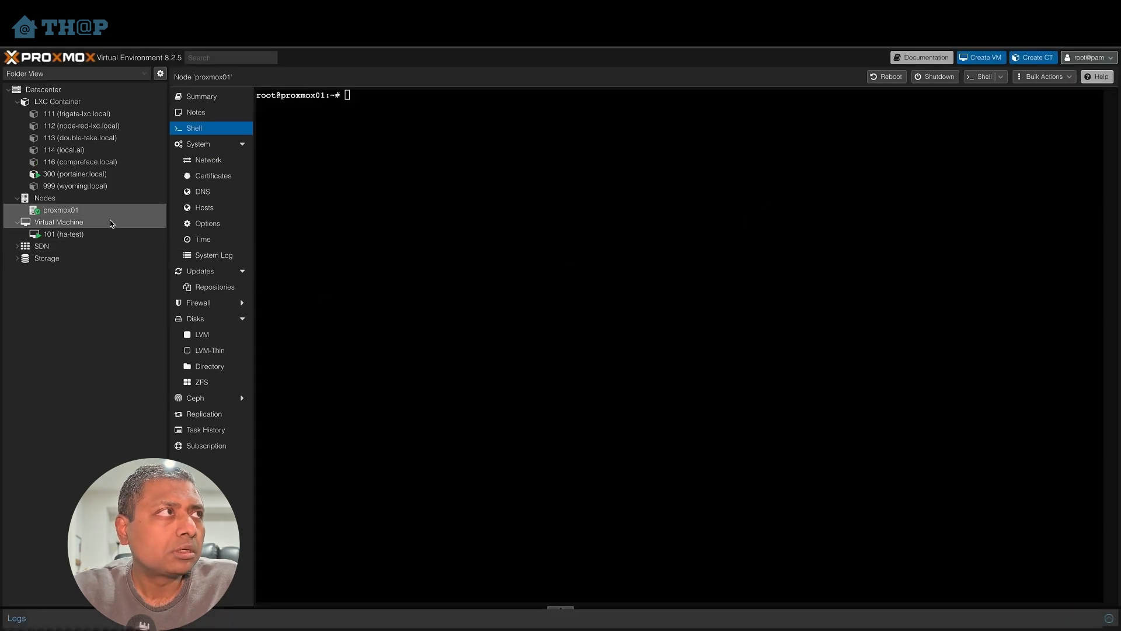
{"action": "right_click", "coordinate": [84, 188]}
{"action": "key", "text": "Escape"}
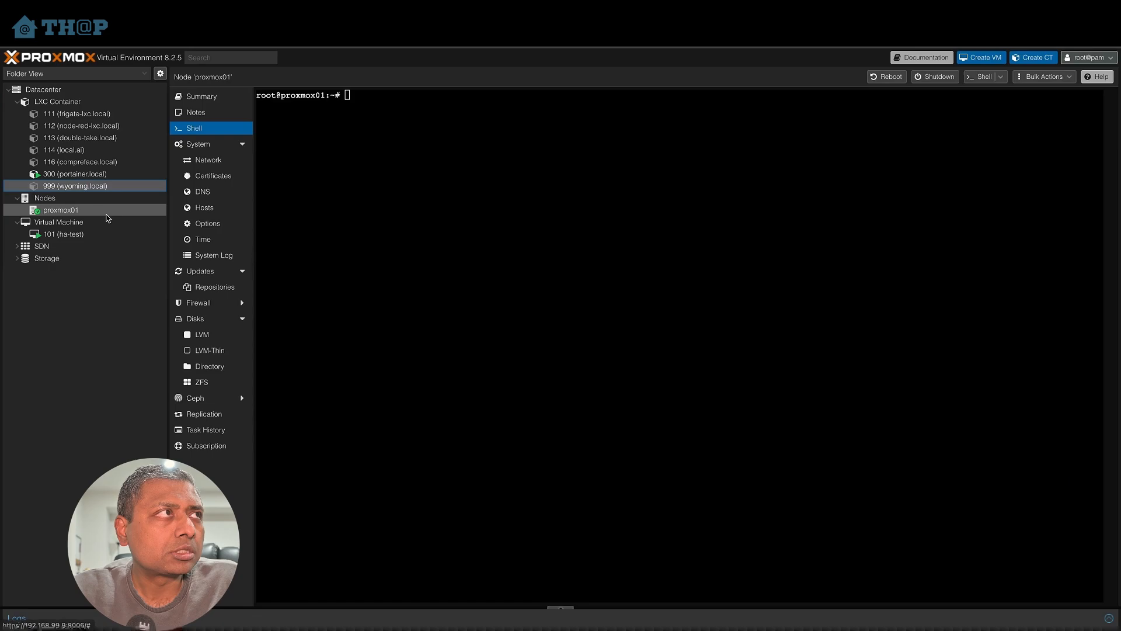
{"action": "left_click", "coordinate": [95, 188]}
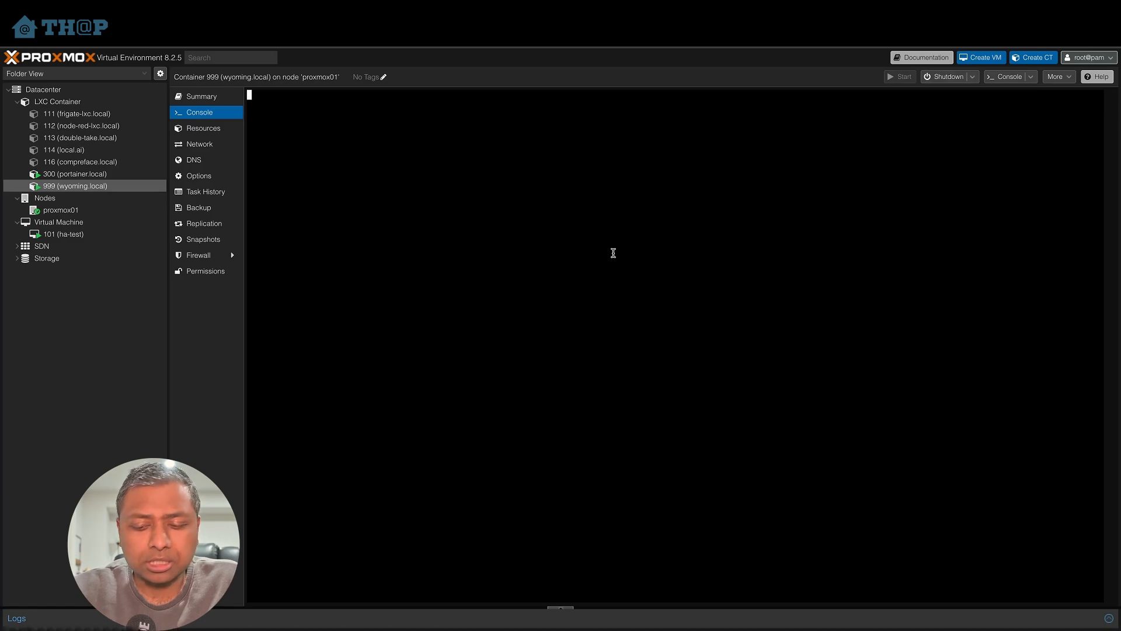
- Log in to the container console as root with the account password
{"action": "key", "text": "Return"}
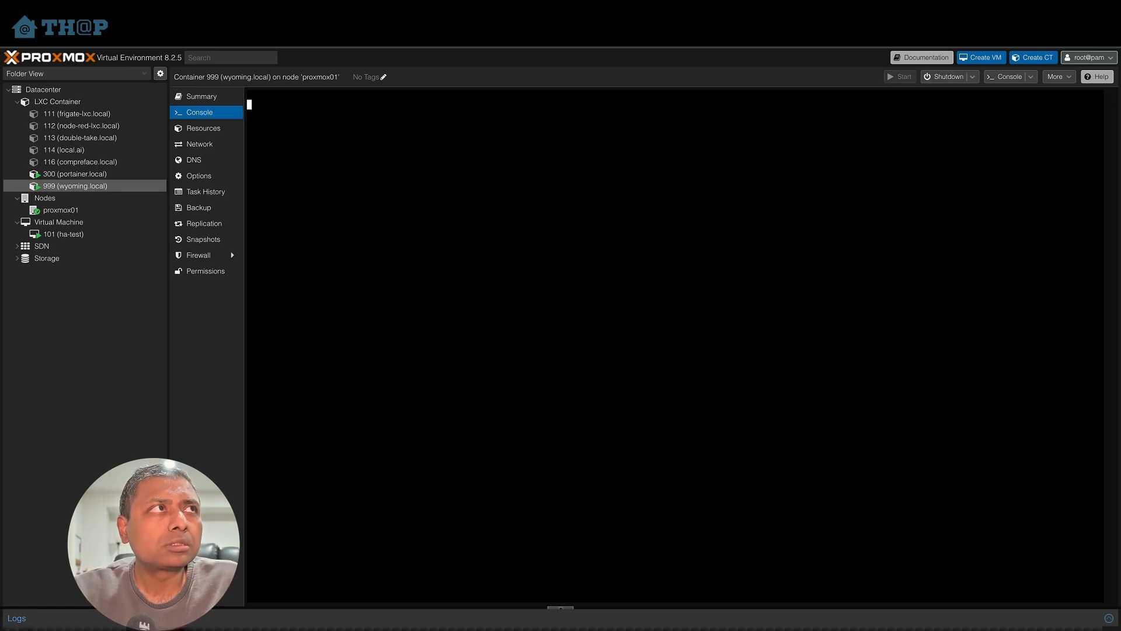
{"action": "type", "text": "root"}
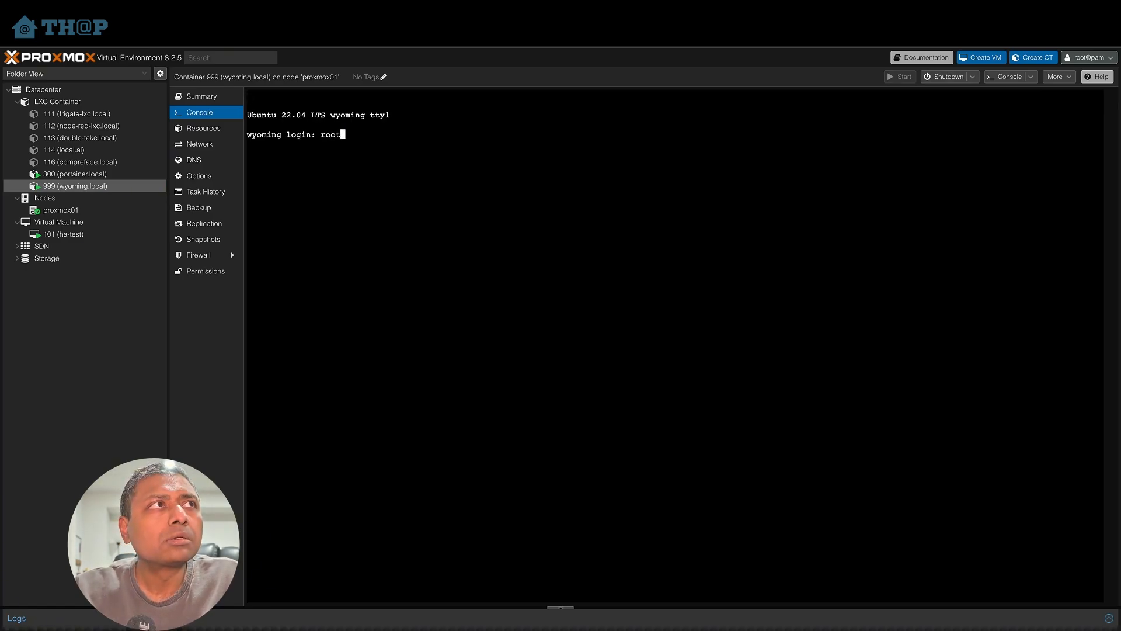
{"action": "key", "text": "Return"}
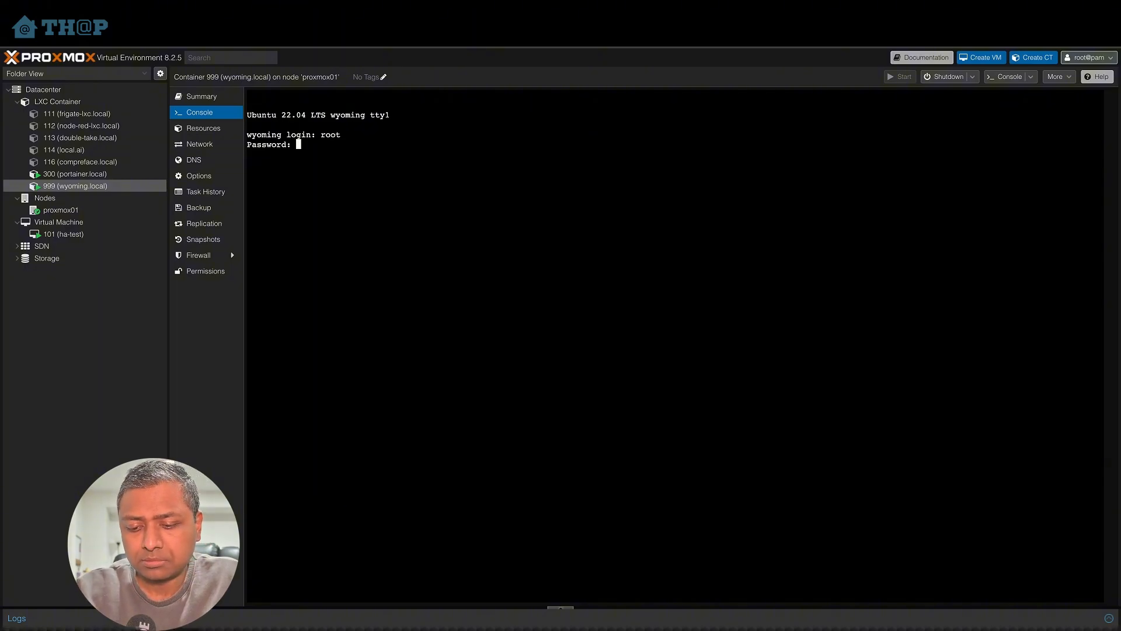
{"action": "key", "text": "Return"}
- Clear the console and run apt update && apt upgrade -y to update the container's packages
{"action": "type", "text": "cle"}
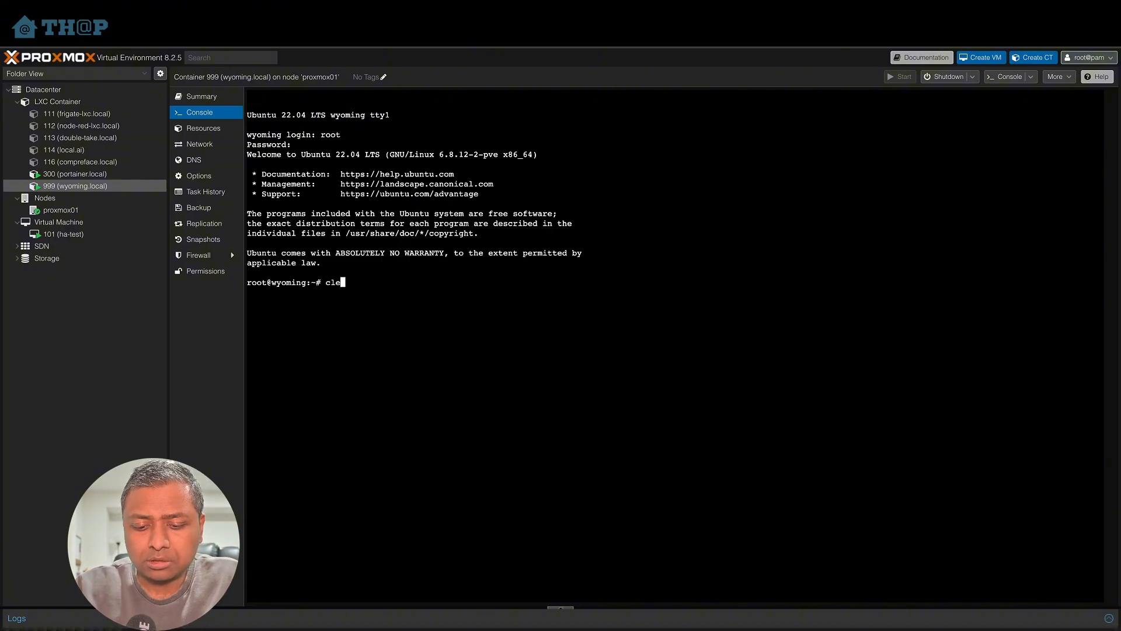
{"action": "type", "text": "ar"}
{"action": "key", "text": "Return"}
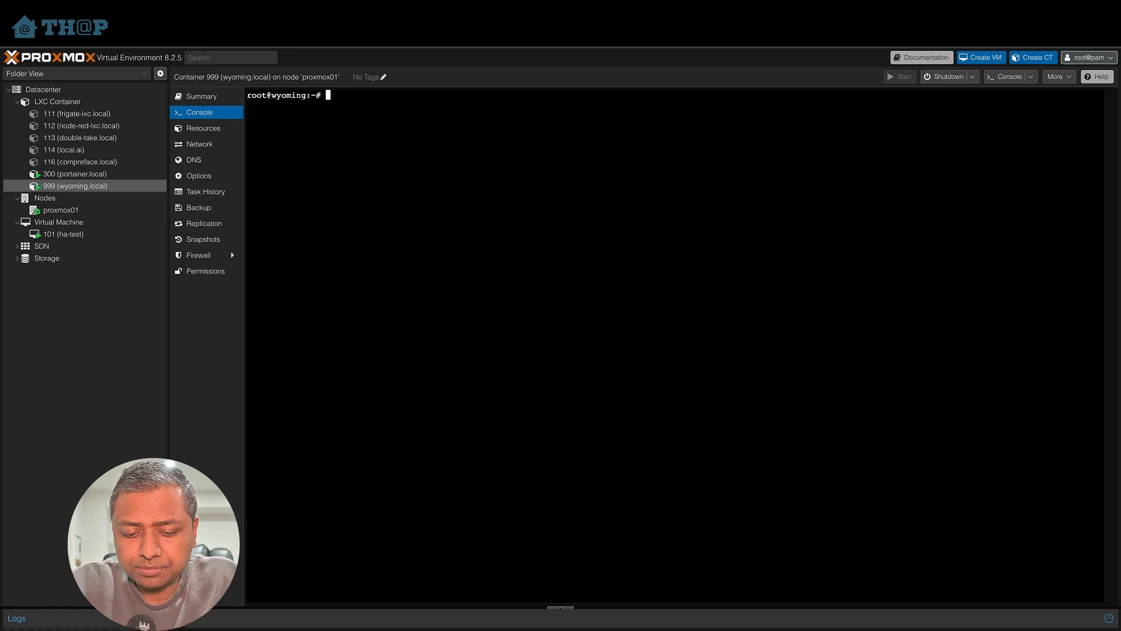
{"action": "type", "text": "apt u"}
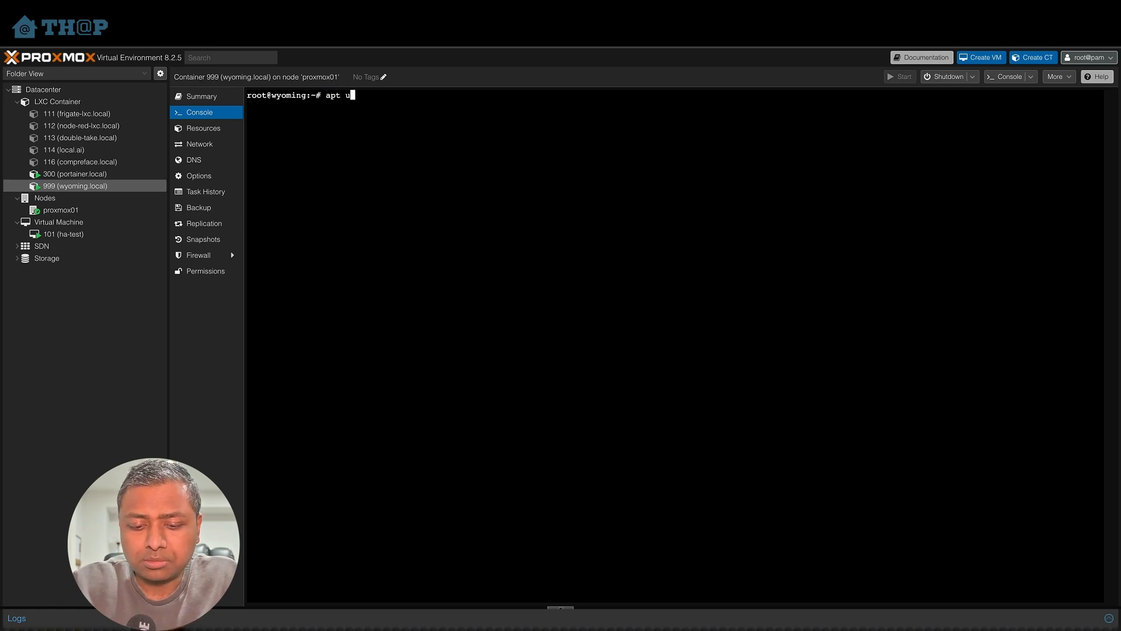
{"action": "type", "text": "pdate && "}
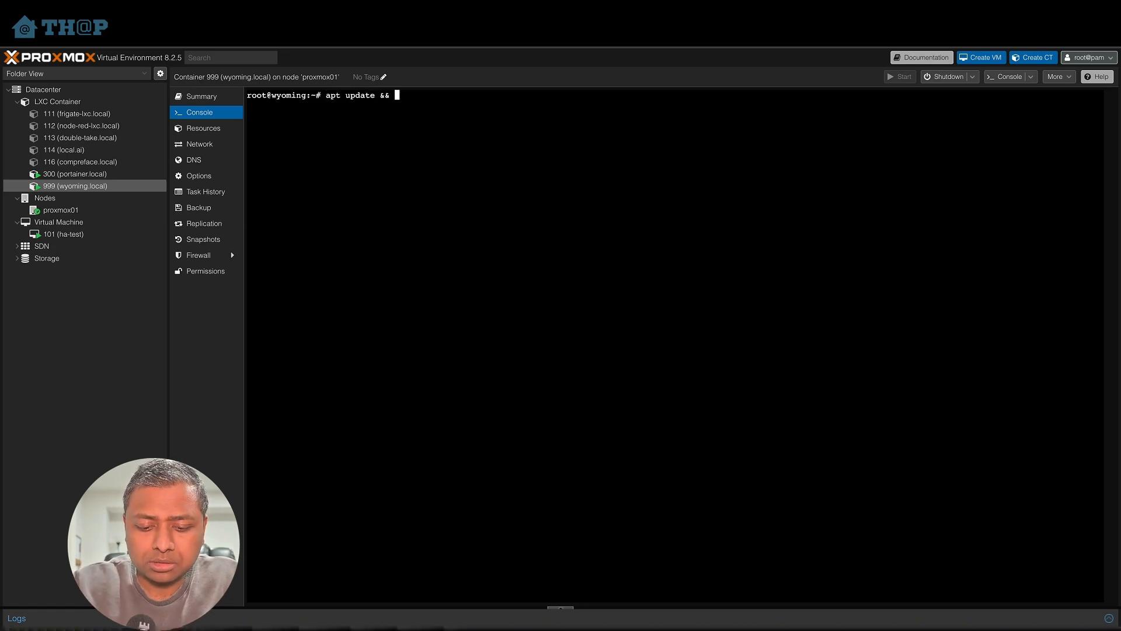
{"action": "type", "text": "apt up"}
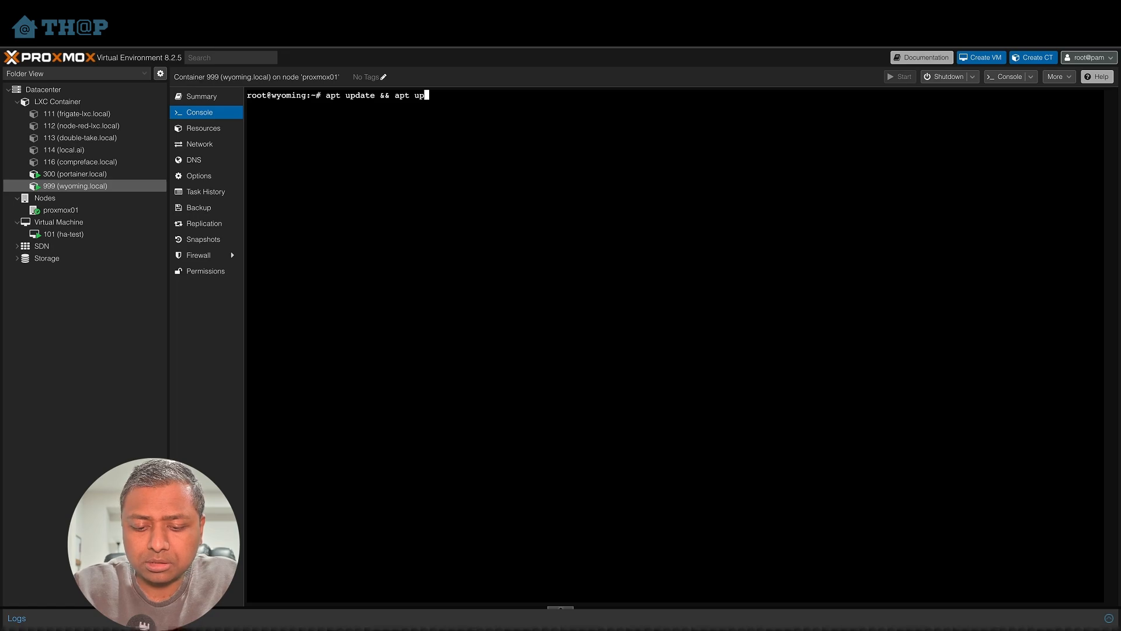
{"action": "type", "text": "grade -"}
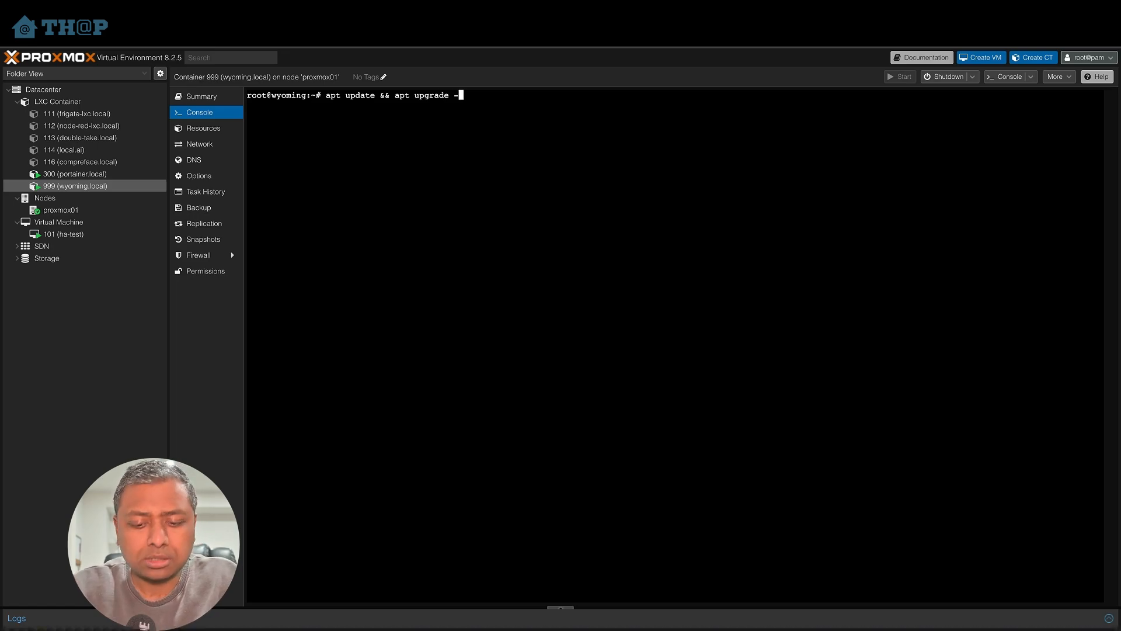
{"action": "type", "text": "y"}
{"action": "key", "text": "Return"}
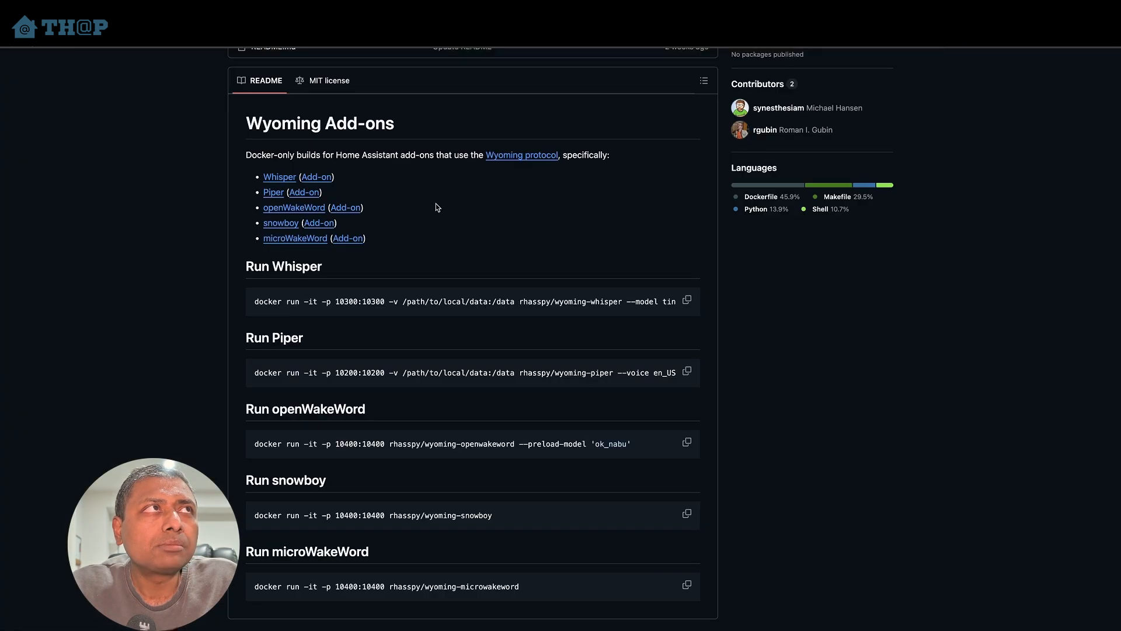
- Examine the Docker run commands for Whisper and Piper in the rhasspy wyoming-addons README
{"action": "scroll", "coordinate": [223, 260], "scroll_direction": "up", "scroll_amount": 8}
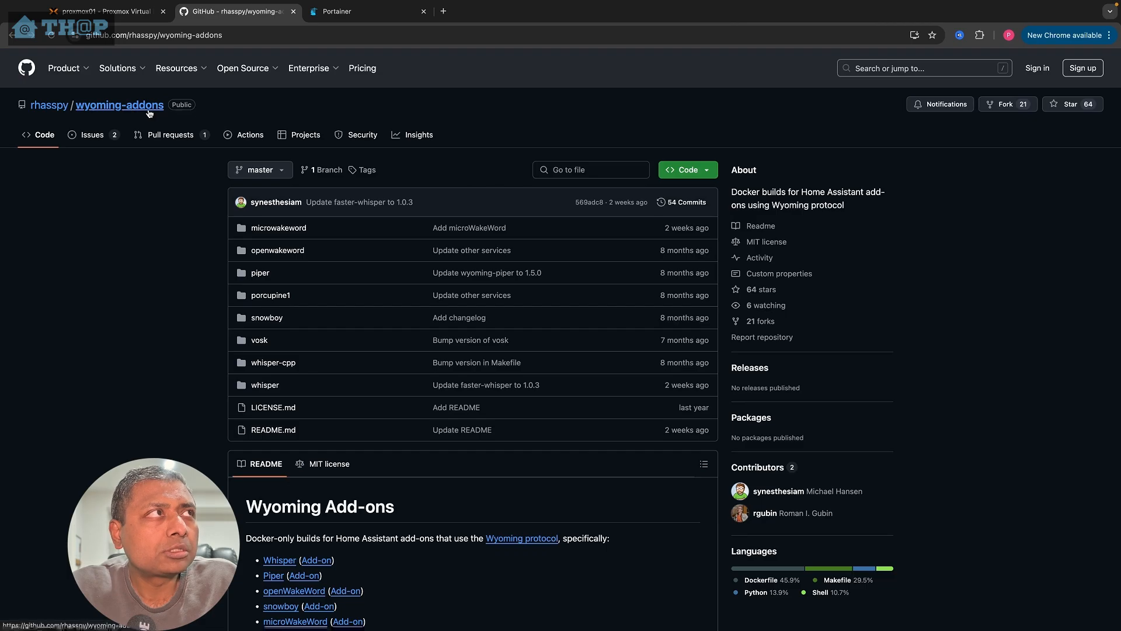
{"action": "mouse_move", "coordinate": [52, 113]}
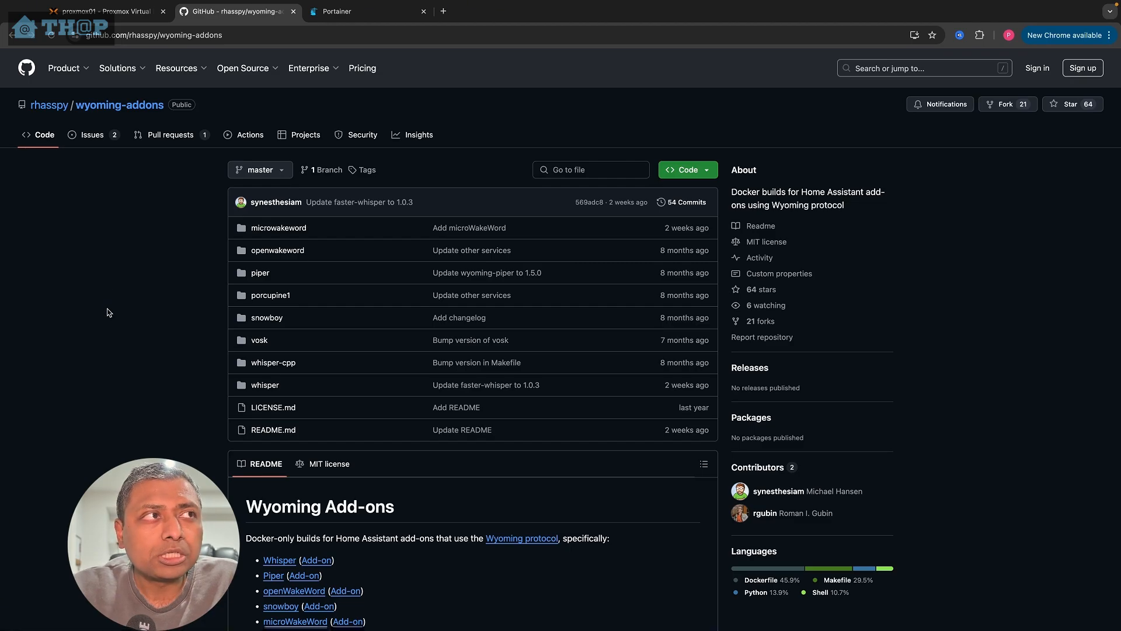
{"action": "scroll", "coordinate": [107, 312], "scroll_direction": "down", "scroll_amount": 1}
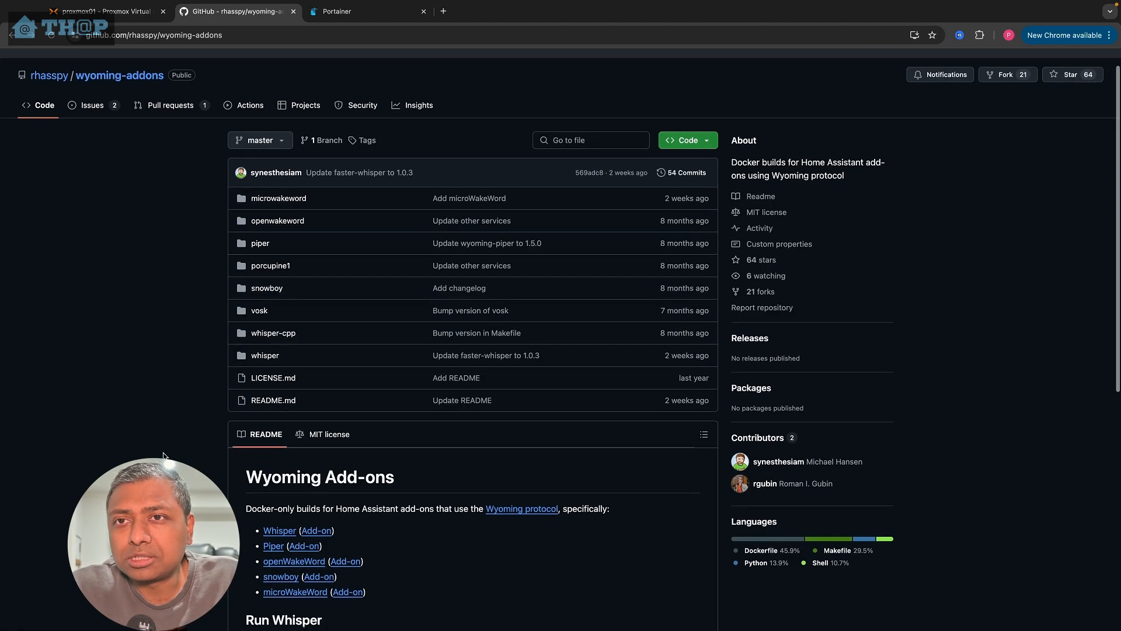
{"action": "scroll", "coordinate": [164, 456], "scroll_direction": "up", "scroll_amount": 1}
{"action": "scroll", "coordinate": [176, 409], "scroll_direction": "down", "scroll_amount": 6}
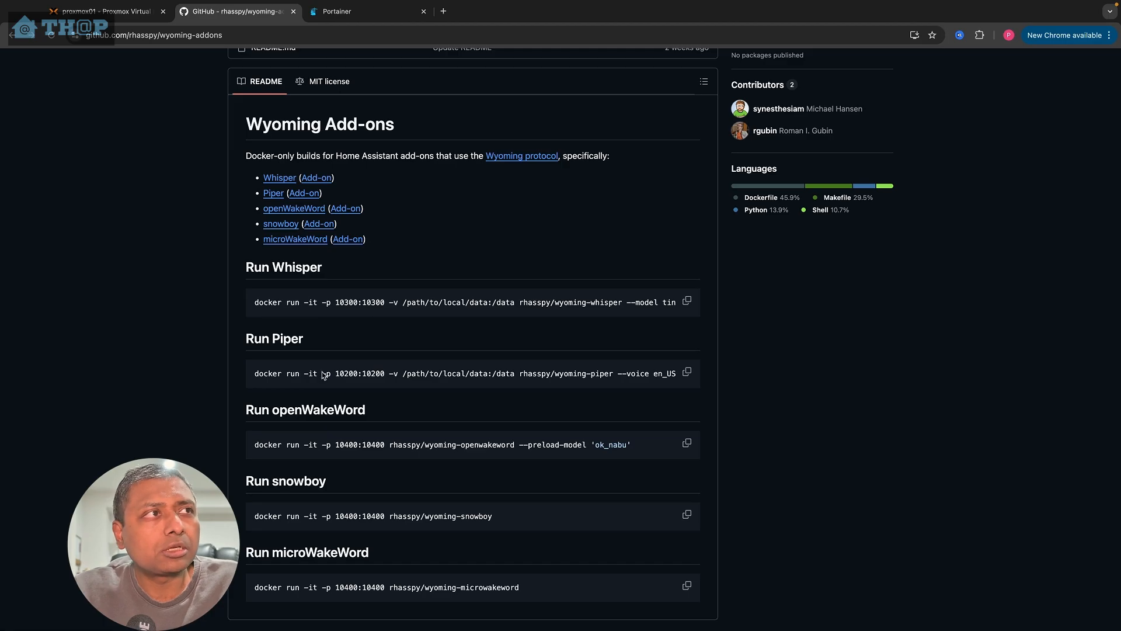
{"action": "scroll", "coordinate": [326, 456], "scroll_direction": "up", "scroll_amount": 1}
{"action": "scroll", "coordinate": [325, 456], "scroll_direction": "down", "scroll_amount": 3}
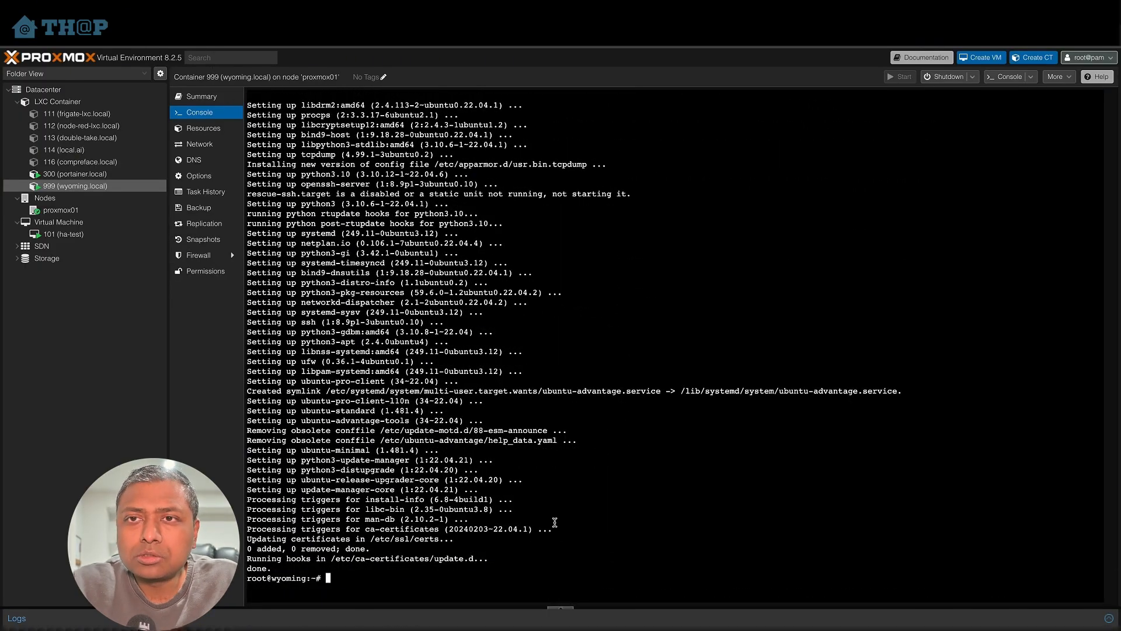
- Clear the console and install Docker in the container with apt install -y docker.io
{"action": "type", "text": "clear"}
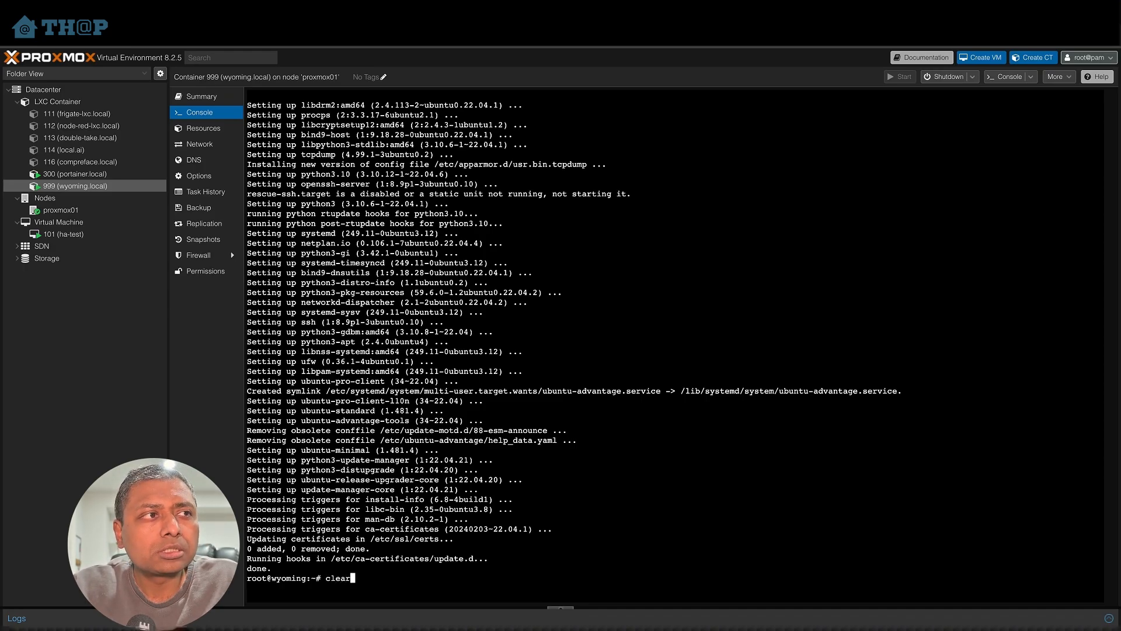
{"action": "key", "text": "Return"}
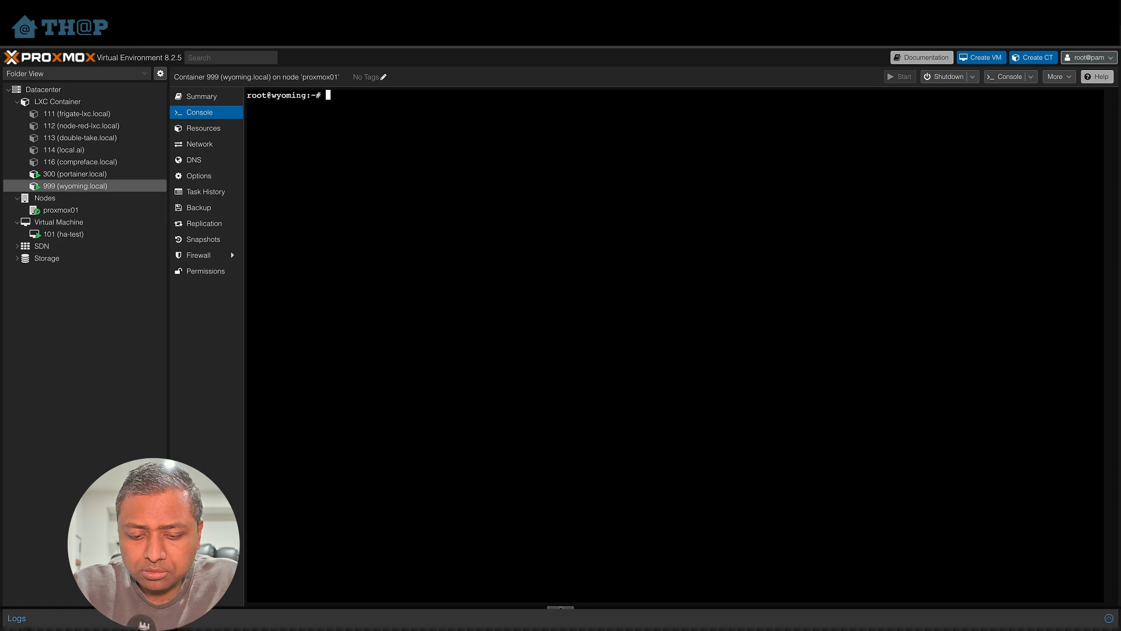
{"action": "type", "text": "apt inst"}
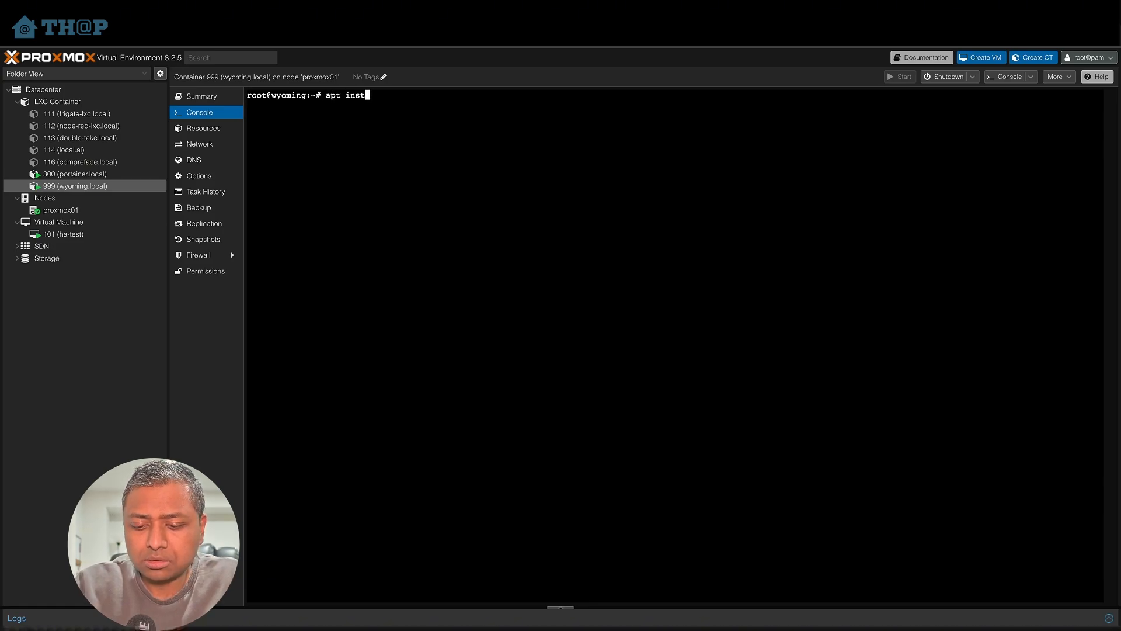
{"action": "type", "text": "all -"}
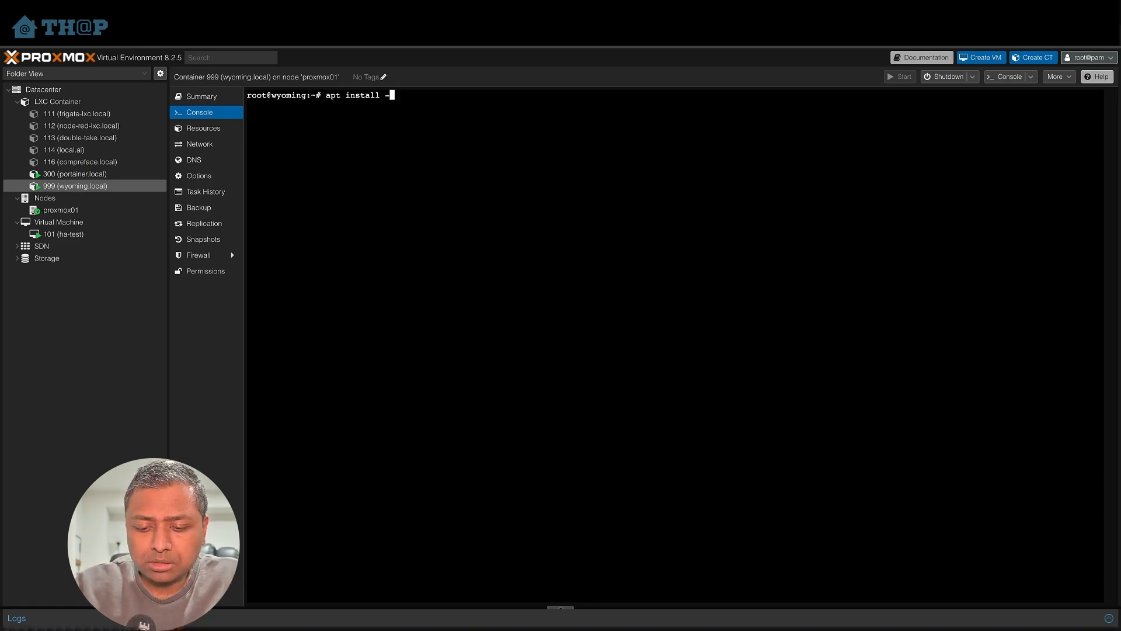
{"action": "type", "text": "y docker.io"}
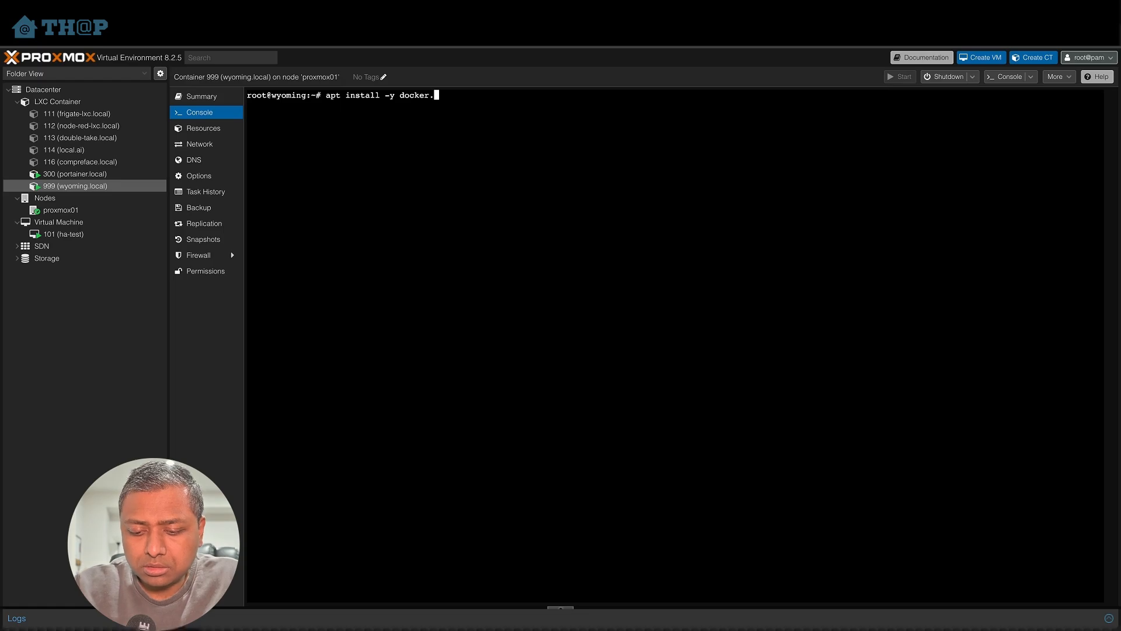
{"action": "key", "text": "Return"}
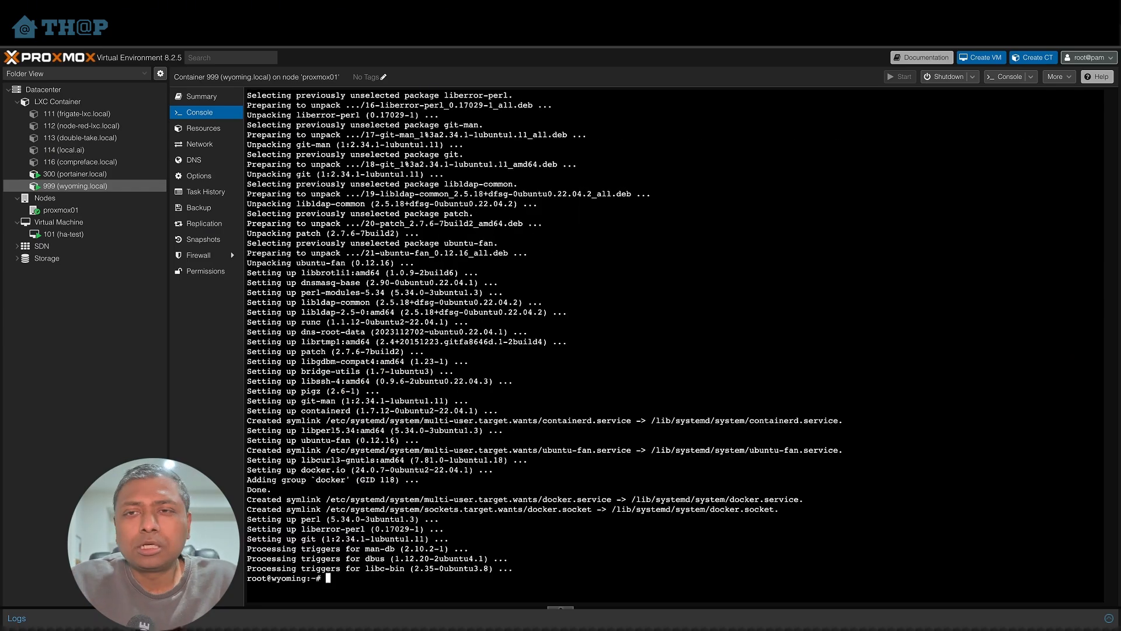
- Clear the console and paste the Whisper docker run command copied from the wyoming-addons README
{"action": "type", "text": "clear"}
{"action": "key", "text": "Return"}
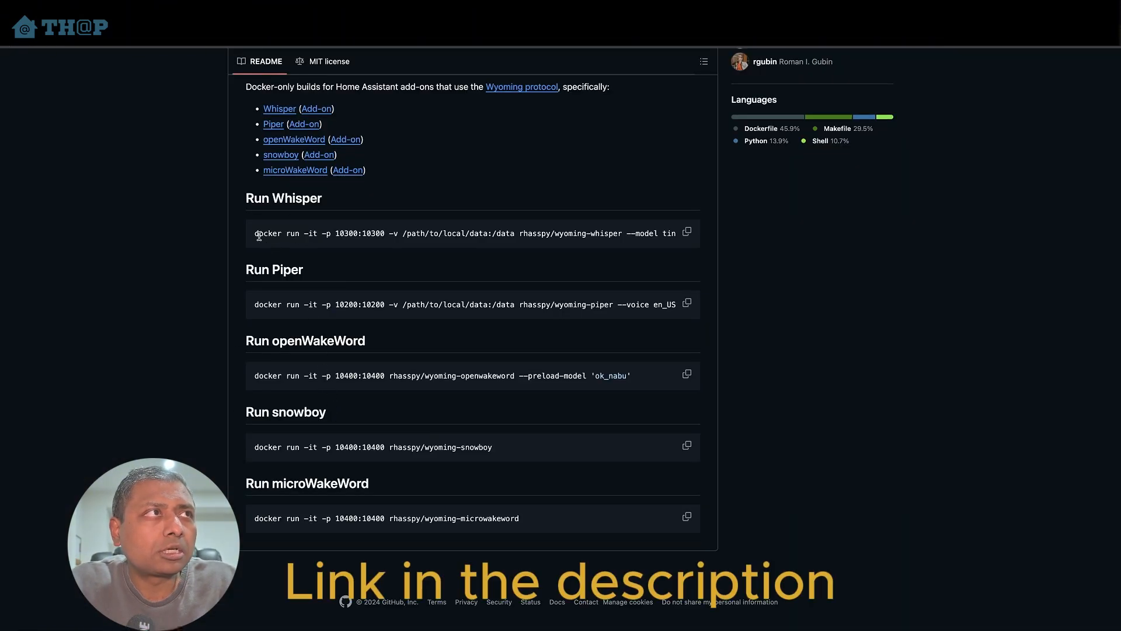
{"action": "left_click", "coordinate": [687, 231]}
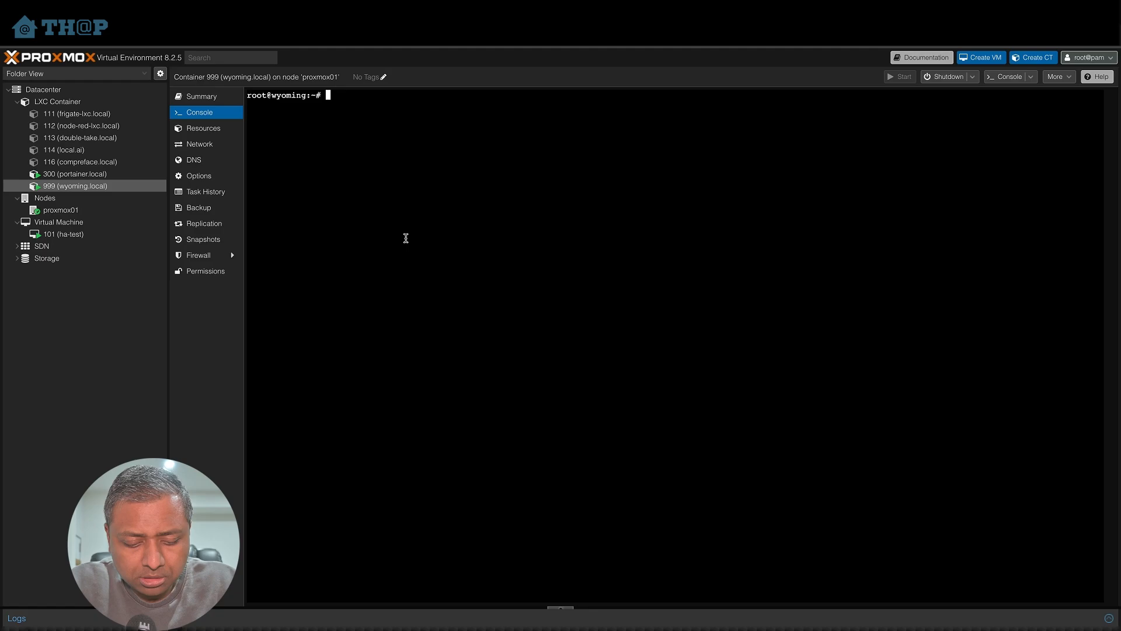
{"action": "key", "text": "ctrl+v"}
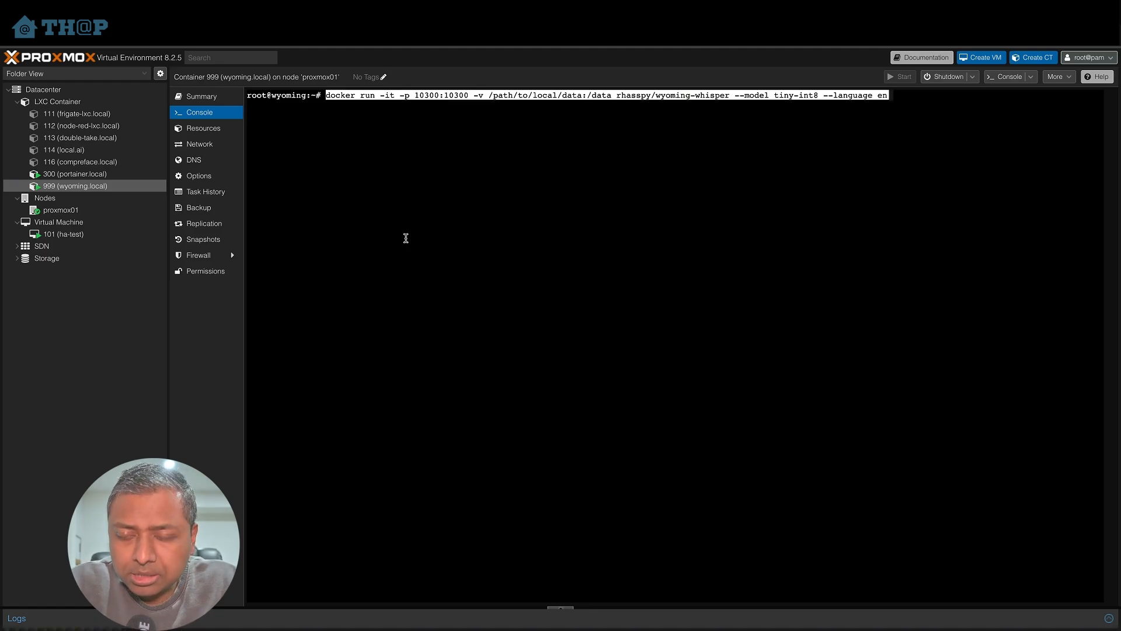
- Step through the pasted Whisper command to review its port, volume path, model and language options
{"action": "key", "text": "Right"}
{"action": "key", "text": "Left"}
{"action": "key", "text": "Left"}
{"action": "key", "text": "Left"}
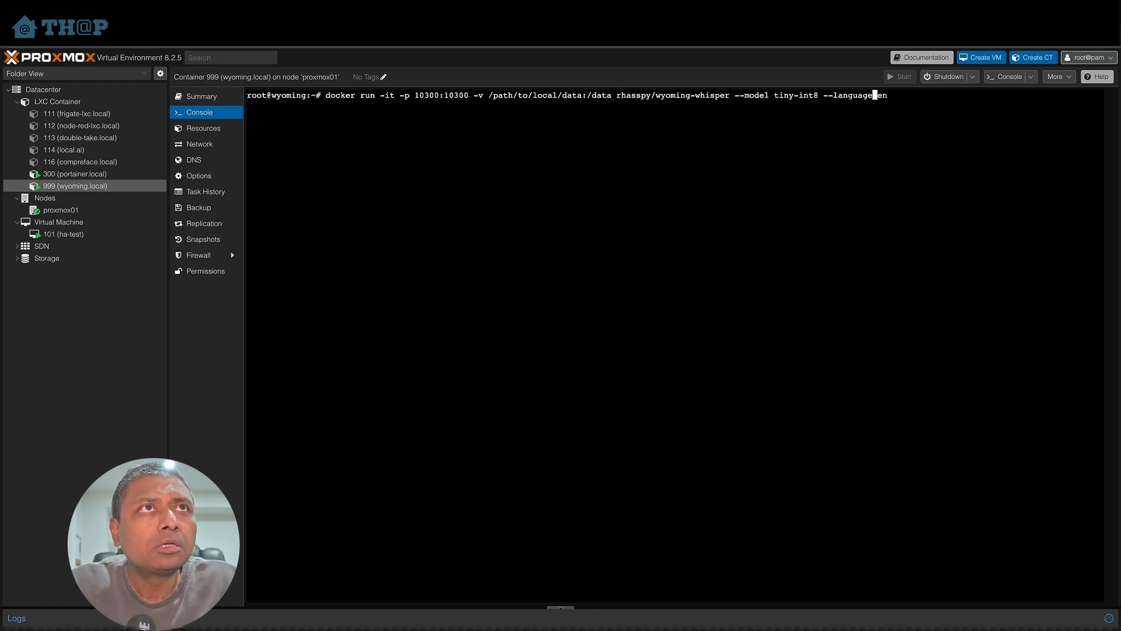
{"action": "key", "text": "Right"}
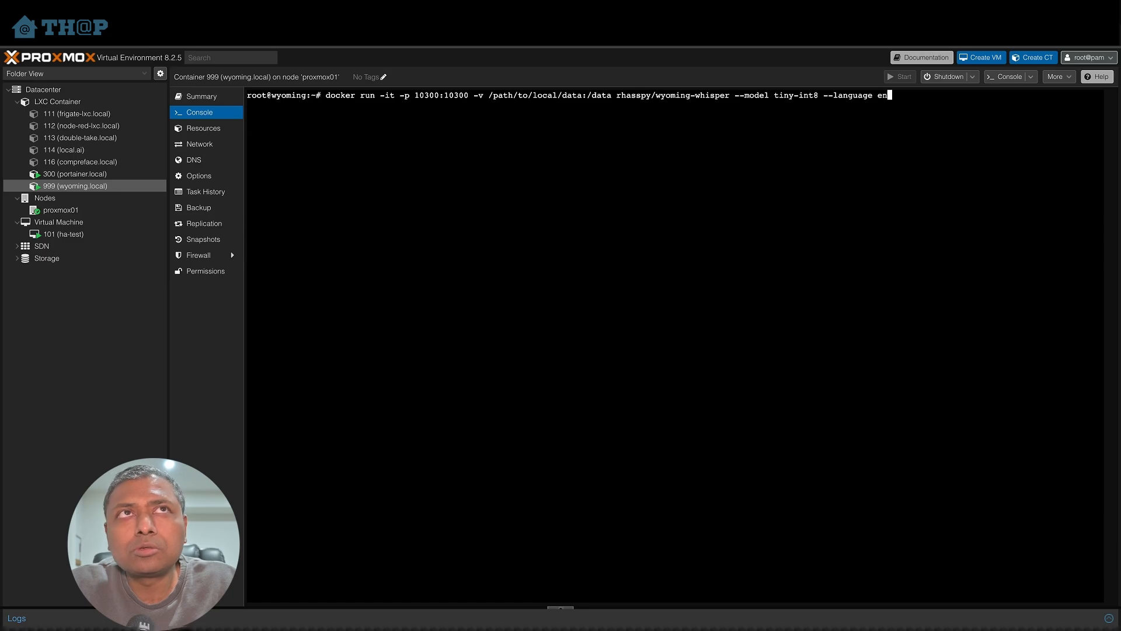
{"action": "key", "text": "Left"}
{"action": "key", "text": "Left"}
{"action": "key", "text": "Left"}
{"action": "key", "text": "Left"}
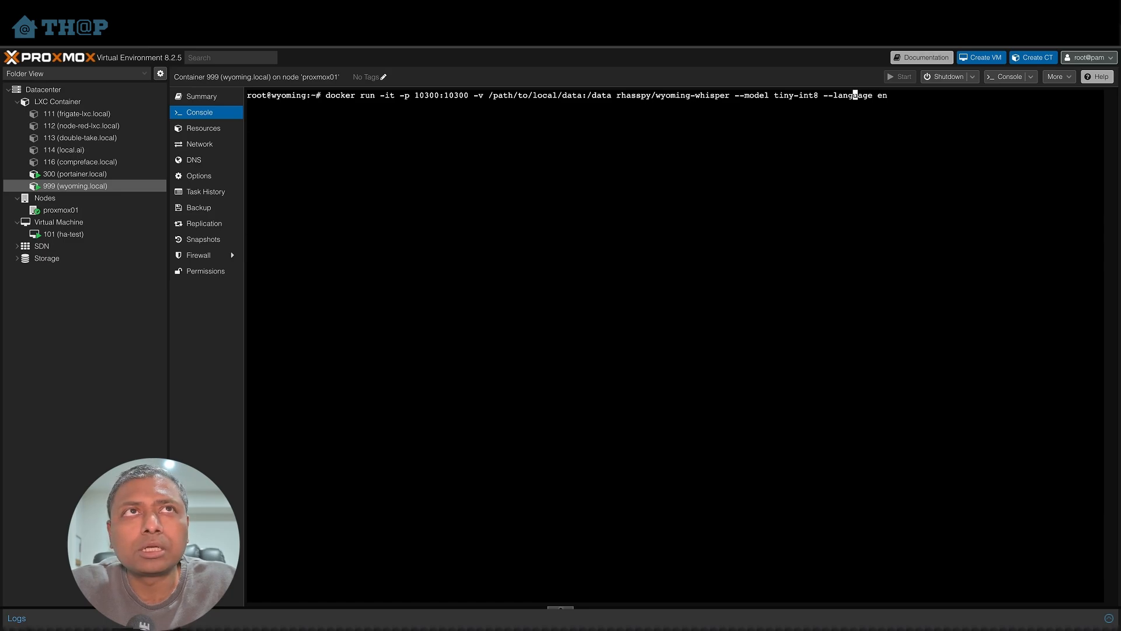
{"action": "key", "text": "Right"}
{"action": "key", "text": "Right"}
{"action": "key", "text": "Right"}
{"action": "key", "text": "Right"}
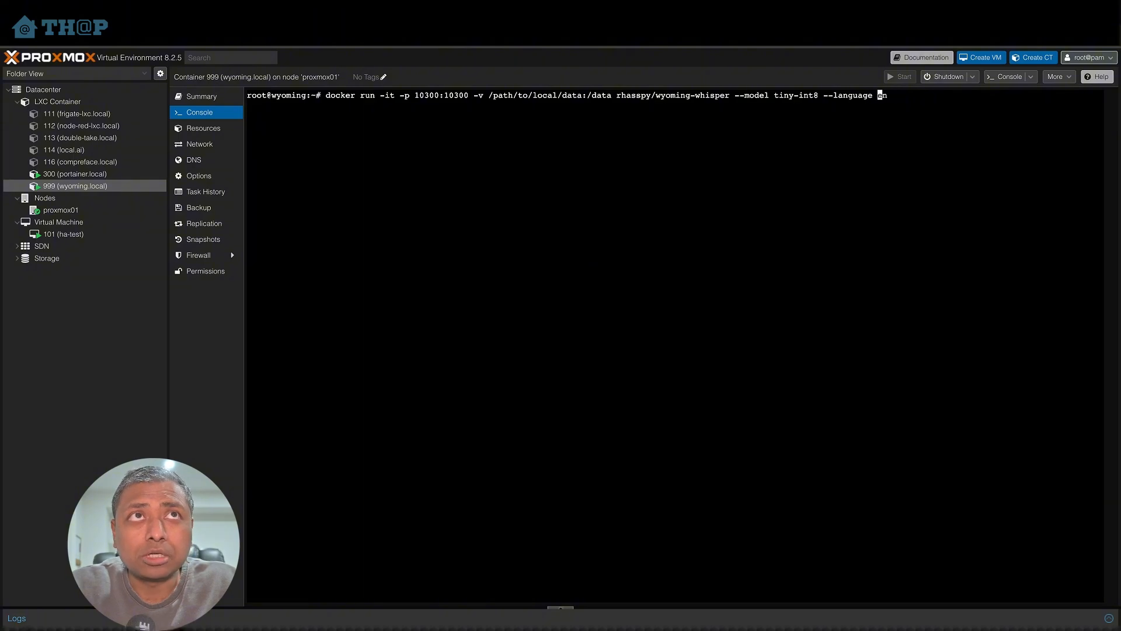
{"action": "key", "text": "Left"}
{"action": "key", "text": "Left"}
{"action": "key", "text": "Left"}
{"action": "key", "text": "Left"}
{"action": "key", "text": "Left"}
{"action": "key", "text": "Left"}
{"action": "key", "text": "Left"}
{"action": "key", "text": "Left"}
{"action": "key", "text": "Left"}
{"action": "key", "text": "Left"}
{"action": "key", "text": "Left"}
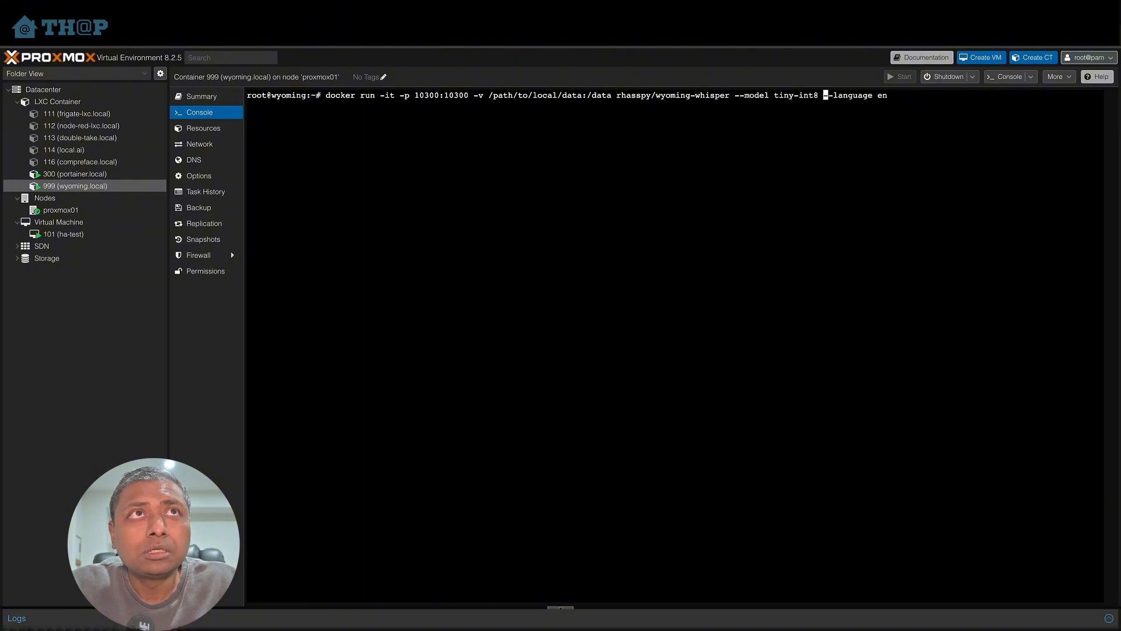
{"action": "key", "text": "Left"}
{"action": "key", "text": "Left"}
{"action": "key", "text": "Right"}
{"action": "key", "text": "Right"}
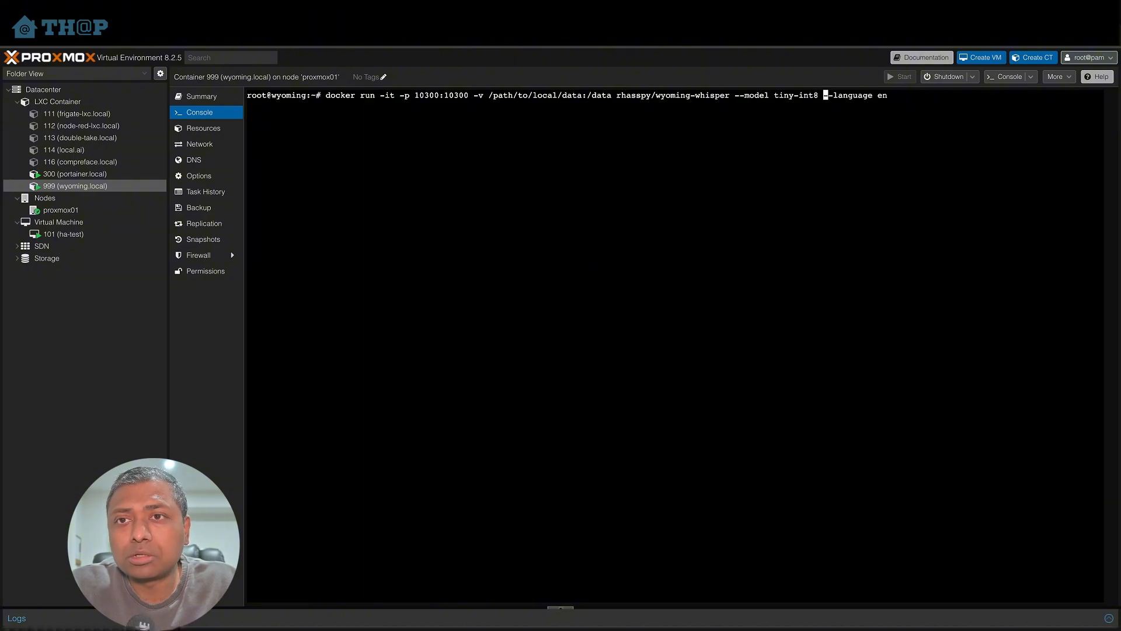
{"action": "key", "text": "Left"}
{"action": "key", "text": "Left"}
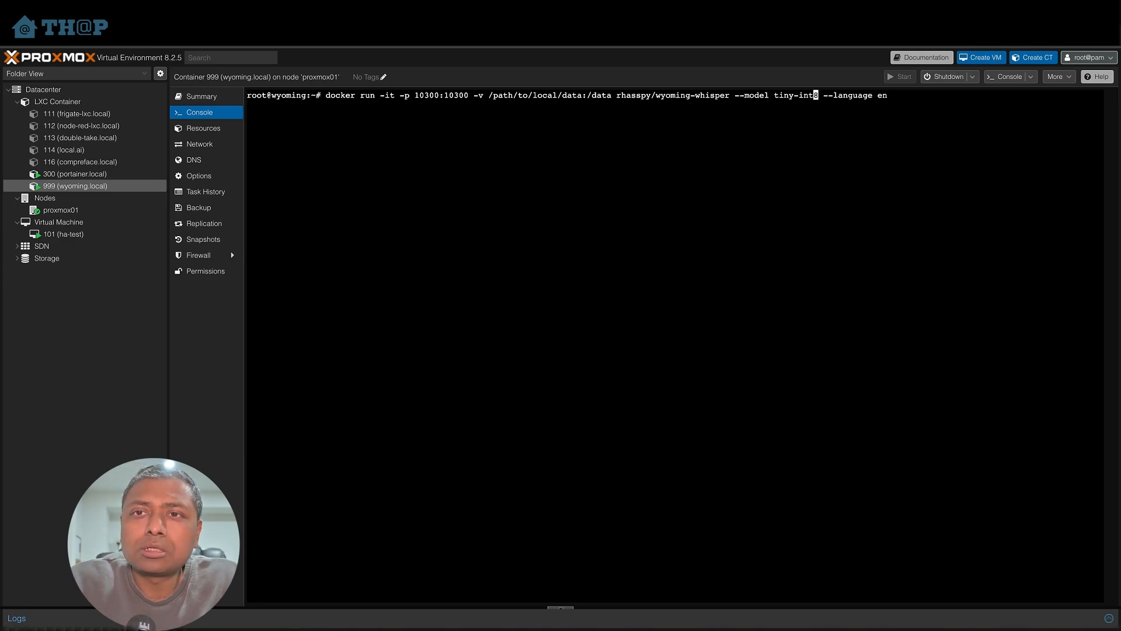
{"action": "key", "text": "Right"}
{"action": "key", "text": "Left"}
{"action": "key", "text": "Left"}
{"action": "key", "text": "Left"}
{"action": "key", "text": "Left"}
{"action": "key", "text": "Left"}
{"action": "key", "text": "Left"}
{"action": "key", "text": "Left"}
{"action": "key", "text": "Left"}
{"action": "key", "text": "Left"}
{"action": "key", "text": "Left"}
{"action": "key", "text": "Left"}
{"action": "key", "text": "Left"}
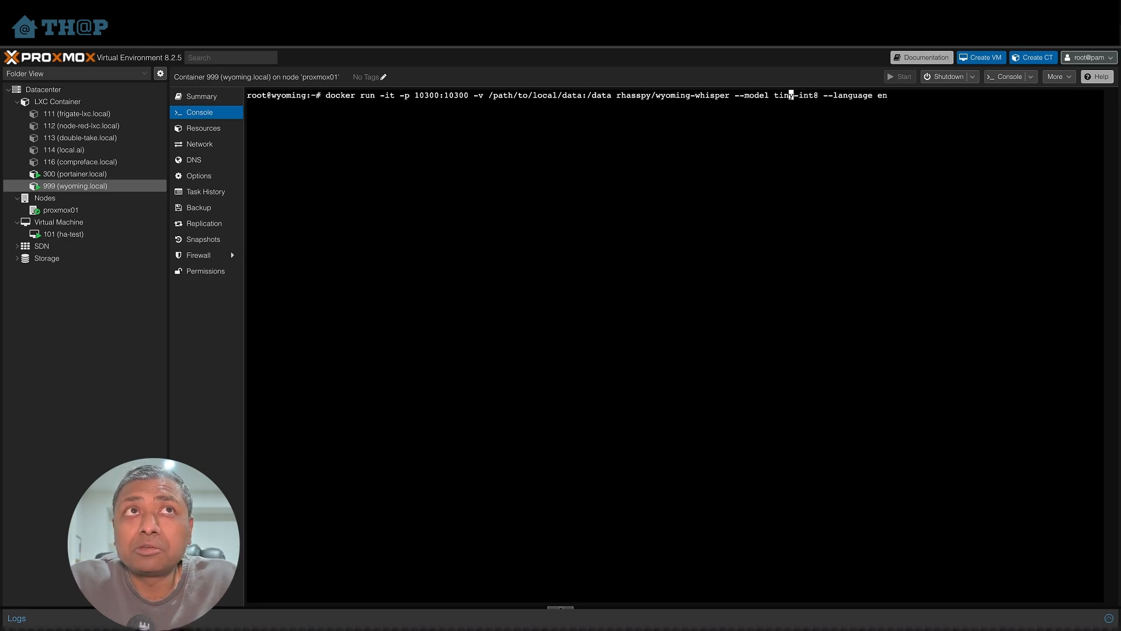
{"action": "key", "text": "Left"}
{"action": "key", "text": "Left"}
{"action": "key", "text": "Left"}
{"action": "key", "text": "Left"}
{"action": "key", "text": "Left"}
{"action": "key", "text": "Left"}
{"action": "key", "text": "Left"}
{"action": "key", "text": "Left"}
{"action": "key", "text": "Left"}
{"action": "key", "text": "Left"}
{"action": "key", "text": "Left"}
{"action": "key", "text": "Left"}
{"action": "key", "text": "Left"}
{"action": "key", "text": "Left"}
{"action": "key", "text": "Left"}
{"action": "key", "text": "Left"}
{"action": "key", "text": "Left"}
{"action": "key", "text": "Left"}
{"action": "key", "text": "Left"}
{"action": "key", "text": "Left"}
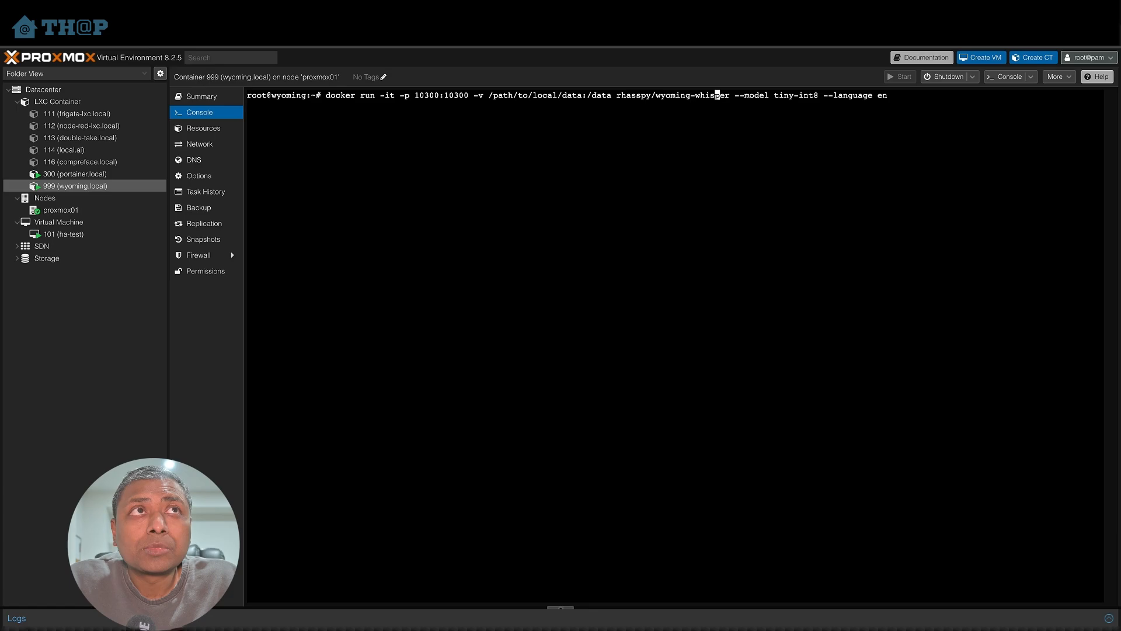
{"action": "key", "text": "Left"}
{"action": "key", "text": "Left"}
{"action": "key", "text": "Left"}
{"action": "key", "text": "Left"}
{"action": "key", "text": "Left"}
{"action": "key", "text": "Left"}
{"action": "key", "text": "Left"}
{"action": "key", "text": "Left"}
{"action": "key", "text": "Left"}
{"action": "key", "text": "Left"}
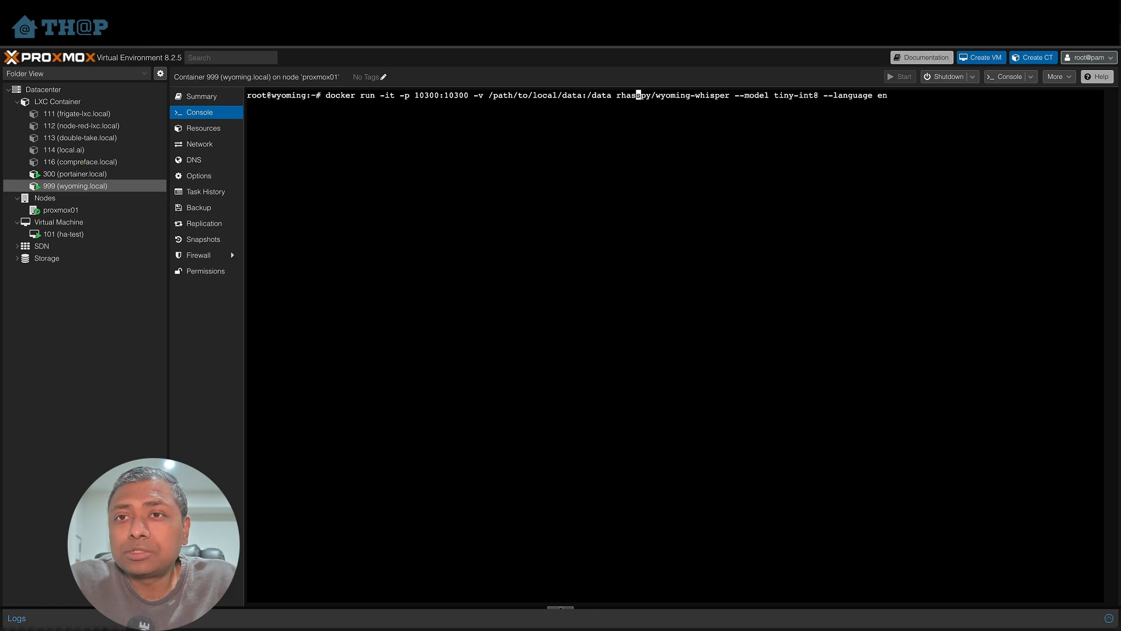
{"action": "key", "text": "Left"}
{"action": "key", "text": "Left"}
{"action": "key", "text": "Left"}
{"action": "key", "text": "Left"}
{"action": "key", "text": "Left"}
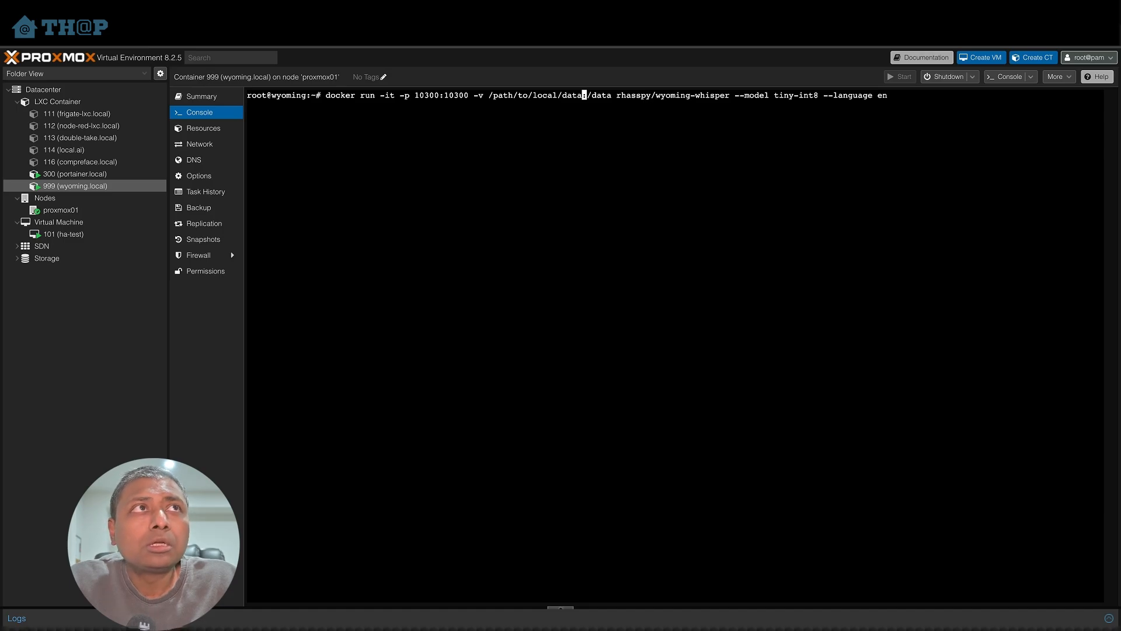
{"action": "key", "text": "Left"}
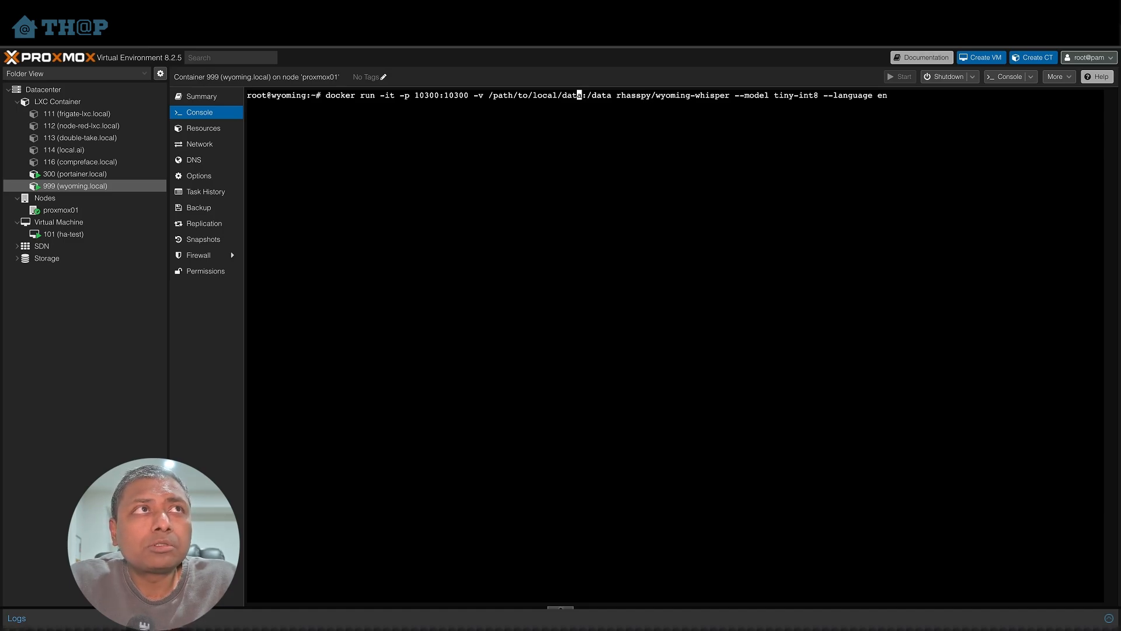
- Discard the pasted command and list the contents of the root home directory with ls
{"action": "key", "text": "Up"}
{"action": "key", "text": "BackSpace"}
{"action": "key", "text": "BackSpace"}
{"action": "key", "text": "BackSpace"}
{"action": "key", "text": "BackSpace"}
{"action": "key", "text": "BackSpace"}
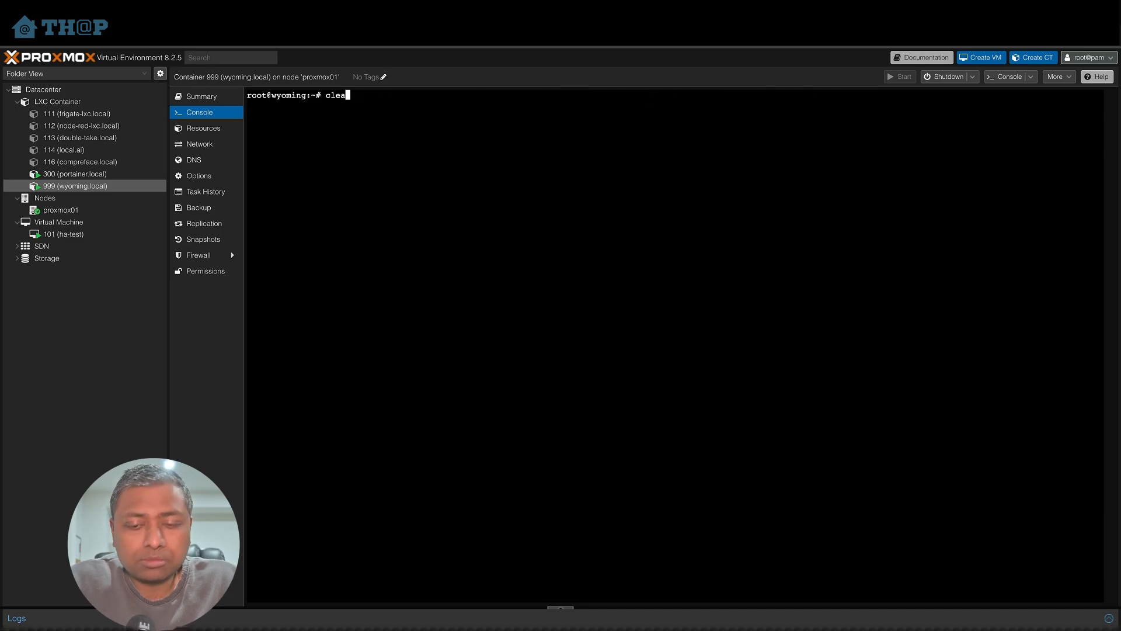
{"action": "type", "text": "ls"}
{"action": "key", "text": "Return"}
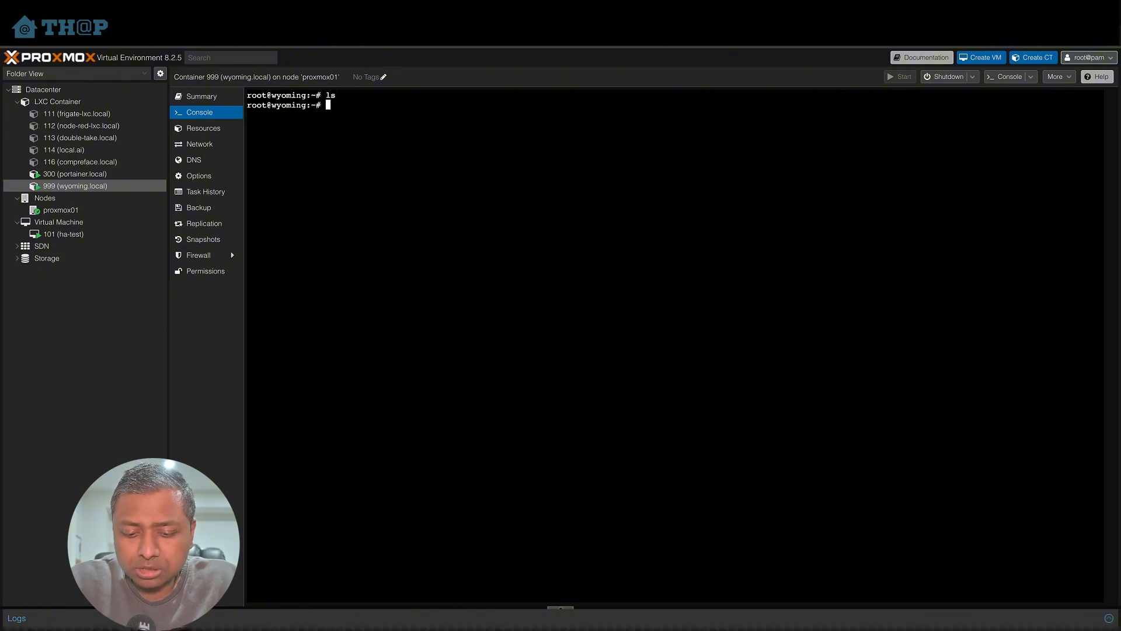
- Change to the /home directory and create a wyoming directory there
{"action": "type", "text": "cd /"}
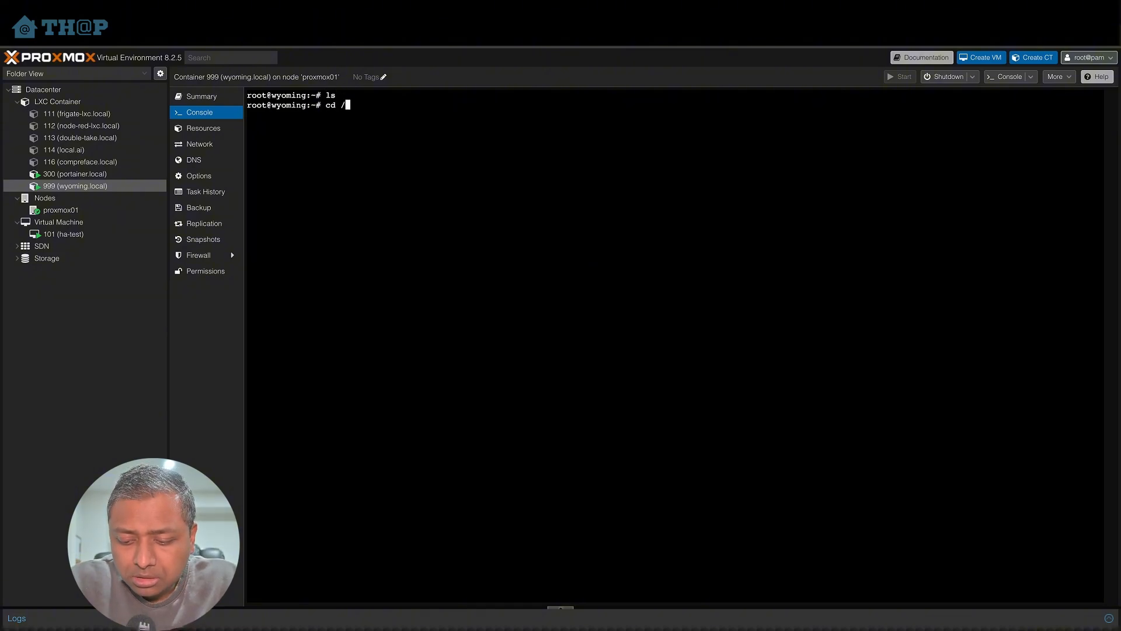
{"action": "type", "text": "home"}
{"action": "key", "text": "Return"}
{"action": "type", "text": "mkdir "}
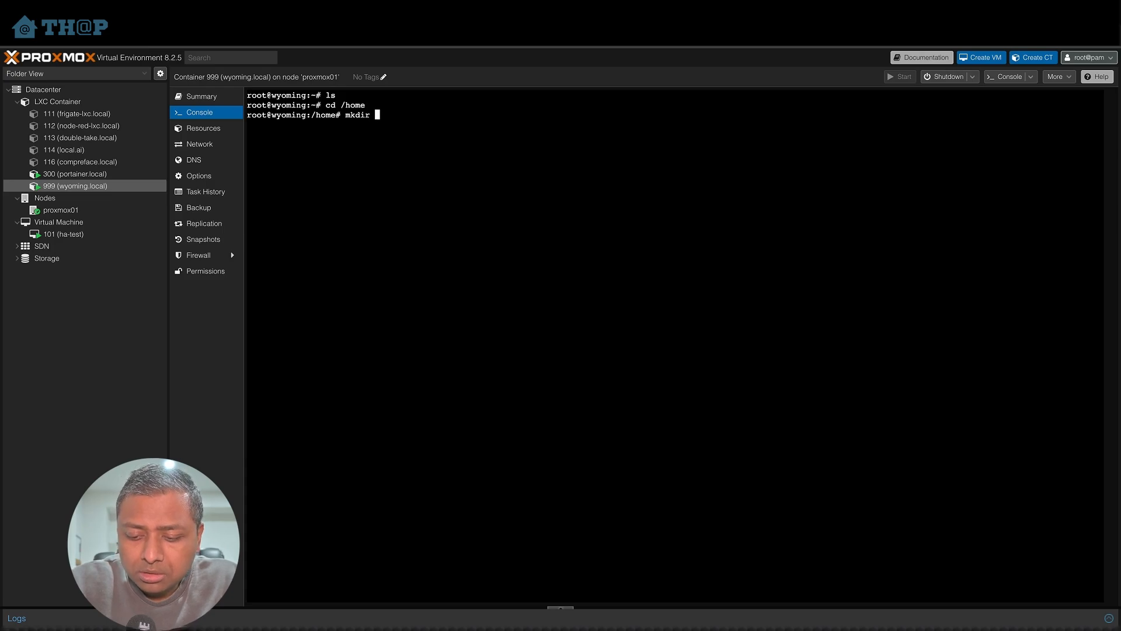
{"action": "type", "text": "wyoming"}
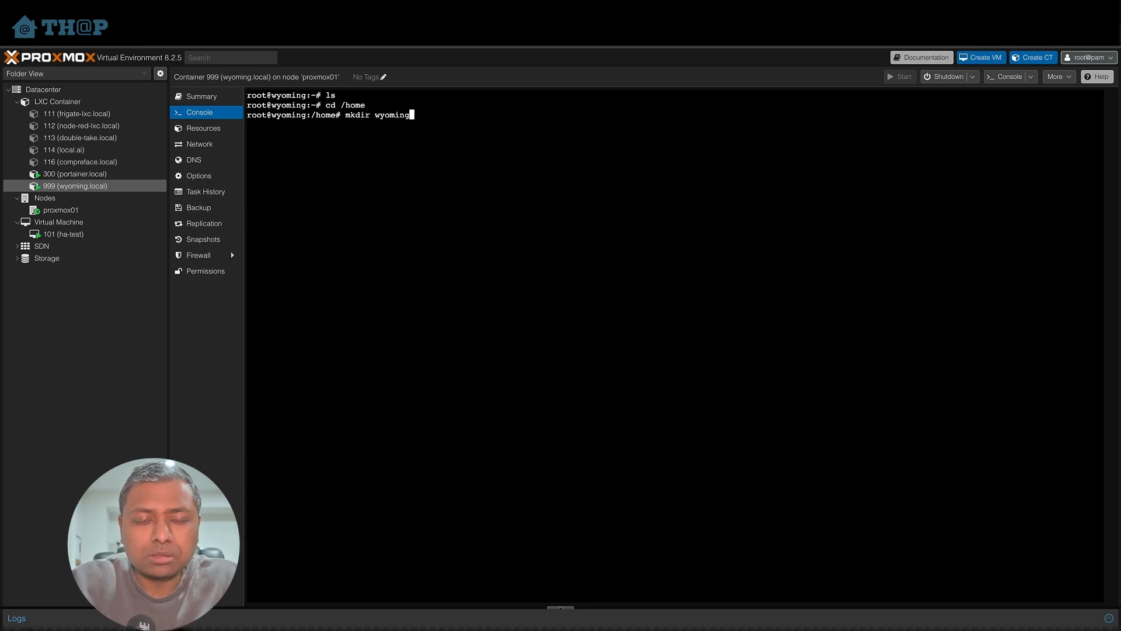
{"action": "key", "text": "Return"}
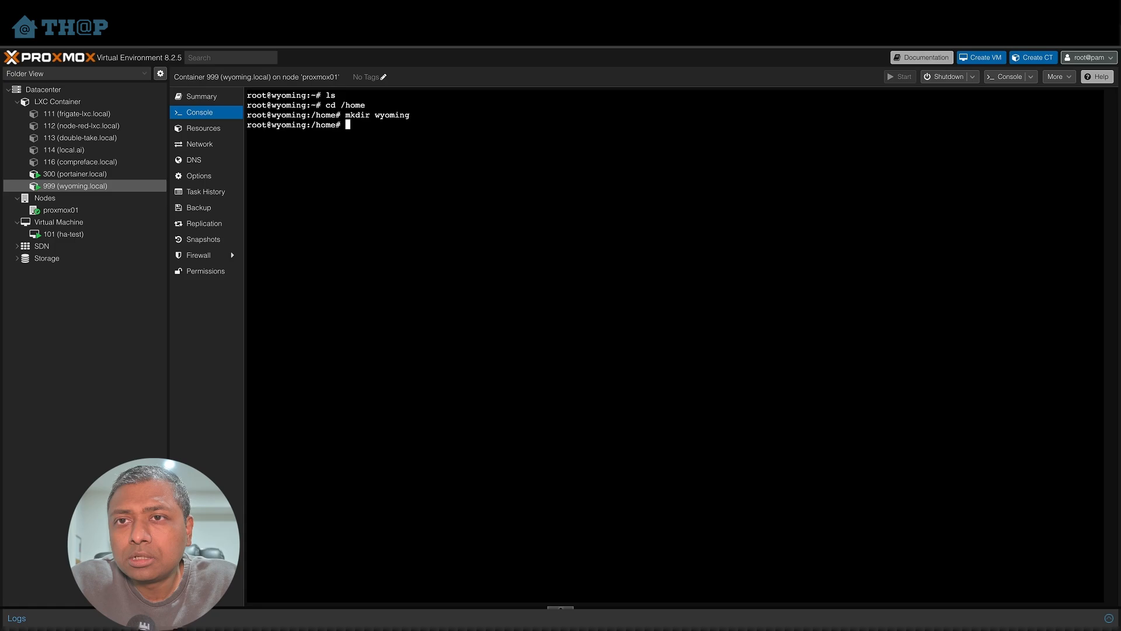
- Paste the Whisper docker run command and replace its volume host path with /home/wyoming
{"action": "type", "text": "docker run -it -p 10300:10300 -v /path/to/local/data:/data rhasspy/wyoming-whisper --model tiny-int8 --language en"}
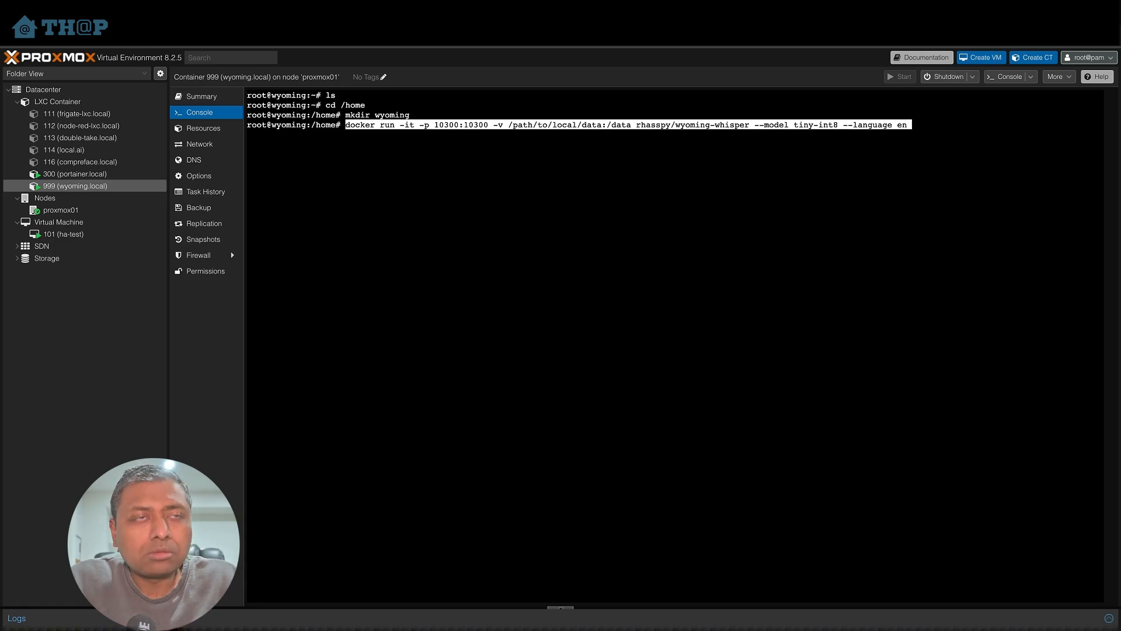
{"action": "key", "text": "Left"}
{"action": "key", "text": "Left"}
{"action": "key", "text": "Left"}
{"action": "key", "text": "Left"}
{"action": "key", "text": "Left"}
{"action": "key", "text": "Left"}
{"action": "key", "text": "Left"}
{"action": "key", "text": "Left"}
{"action": "key", "text": "Left"}
{"action": "key", "text": "Left"}
{"action": "key", "text": "Left"}
{"action": "key", "text": "Left"}
{"action": "key", "text": "Left"}
{"action": "key", "text": "Left"}
{"action": "key", "text": "Left"}
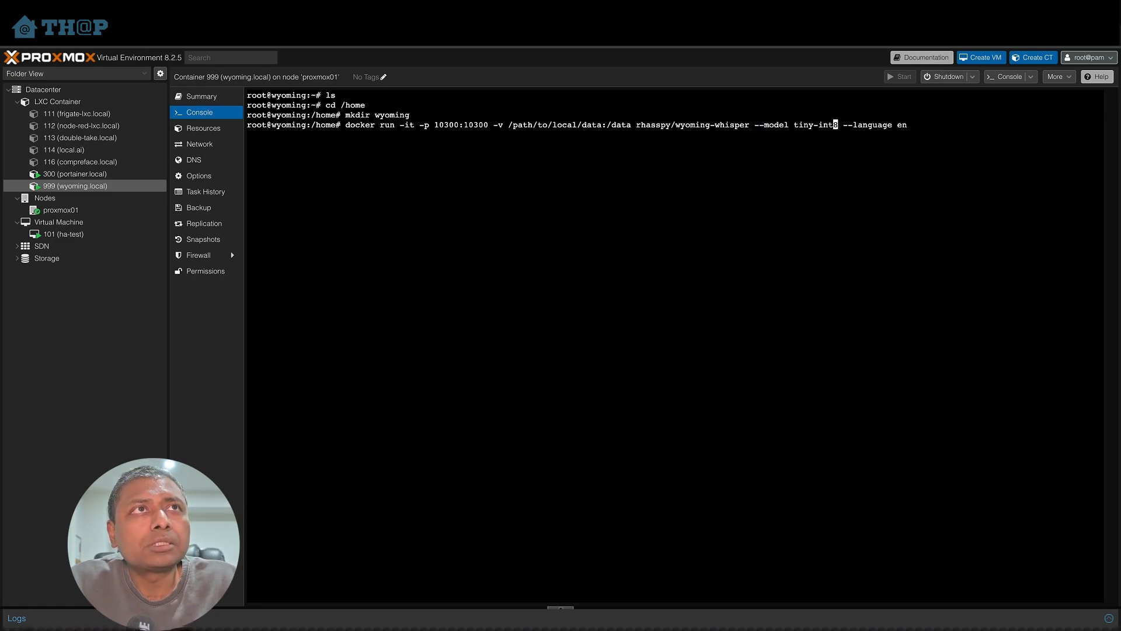
{"action": "key", "text": "Left"}
{"action": "key", "text": "Left"}
{"action": "key", "text": "Left"}
{"action": "key", "text": "Left"}
{"action": "key", "text": "Left"}
{"action": "key", "text": "Left"}
{"action": "key", "text": "Left"}
{"action": "key", "text": "Left"}
{"action": "key", "text": "Left"}
{"action": "key", "text": "Left"}
{"action": "key", "text": "Left"}
{"action": "key", "text": "Left"}
{"action": "key", "text": "Left"}
{"action": "key", "text": "Left"}
{"action": "key", "text": "Left"}
{"action": "key", "text": "Left"}
{"action": "key", "text": "Left"}
{"action": "key", "text": "Left"}
{"action": "key", "text": "Left"}
{"action": "key", "text": "Left"}
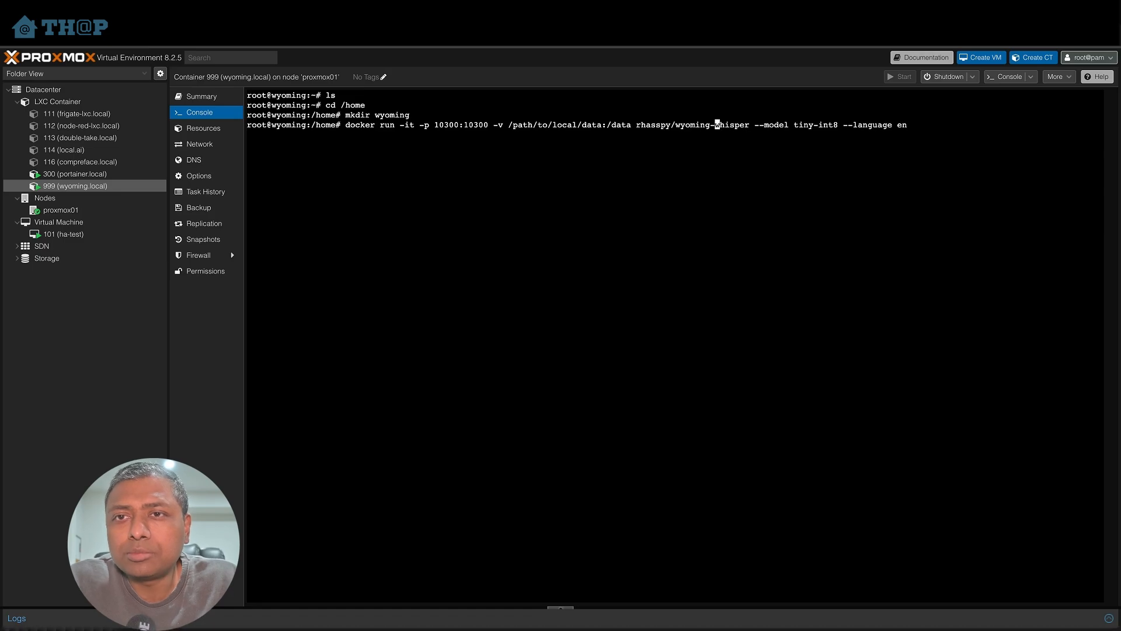
{"action": "key", "text": "Left"}
{"action": "key", "text": "Left"}
{"action": "key", "text": "Left"}
{"action": "key", "text": "Left"}
{"action": "key", "text": "Left"}
{"action": "key", "text": "Left"}
{"action": "key", "text": "Left"}
{"action": "key", "text": "Left"}
{"action": "key", "text": "Left"}
{"action": "key", "text": "Left"}
{"action": "key", "text": "Left"}
{"action": "key", "text": "Left"}
{"action": "key", "text": "Left"}
{"action": "key", "text": "Left"}
{"action": "key", "text": "Left"}
{"action": "key", "text": "Left"}
{"action": "key", "text": "Left"}
{"action": "key", "text": "Left"}
{"action": "key", "text": "Left"}
{"action": "key", "text": "Left"}
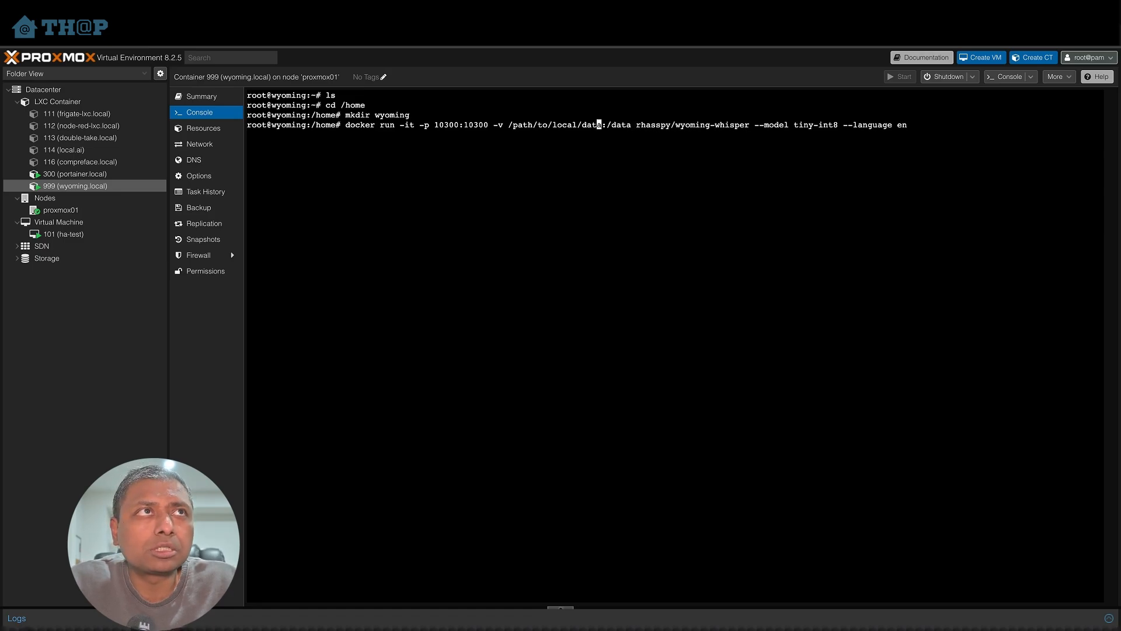
{"action": "key", "text": "Right"}
{"action": "key", "text": "BackSpace"}
{"action": "key", "text": "BackSpace"}
{"action": "key", "text": "BackSpace"}
{"action": "key", "text": "BackSpace"}
{"action": "key", "text": "BackSpace"}
{"action": "key", "text": "BackSpace"}
{"action": "key", "text": "BackSpace"}
{"action": "key", "text": "BackSpace"}
{"action": "key", "text": "BackSpace"}
{"action": "key", "text": "BackSpace"}
{"action": "key", "text": "BackSpace"}
{"action": "key", "text": "BackSpace"}
{"action": "key", "text": "BackSpace"}
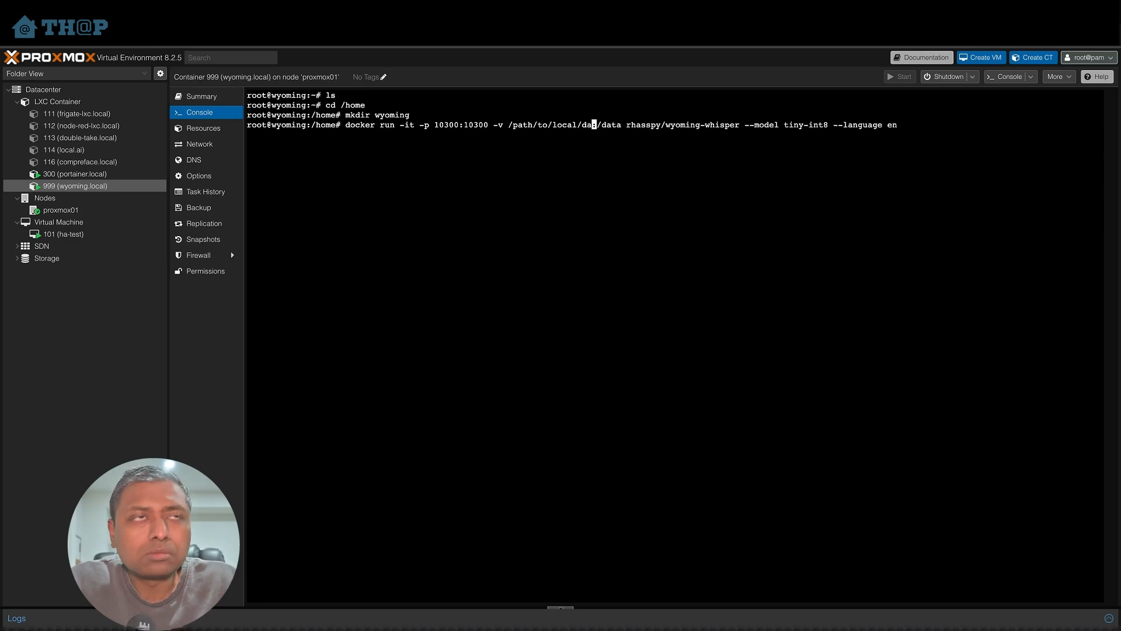
{"action": "key", "text": "BackSpace"}
{"action": "key", "text": "BackSpace"}
{"action": "key", "text": "BackSpace"}
{"action": "key", "text": "BackSpace"}
{"action": "key", "text": "BackSpace"}
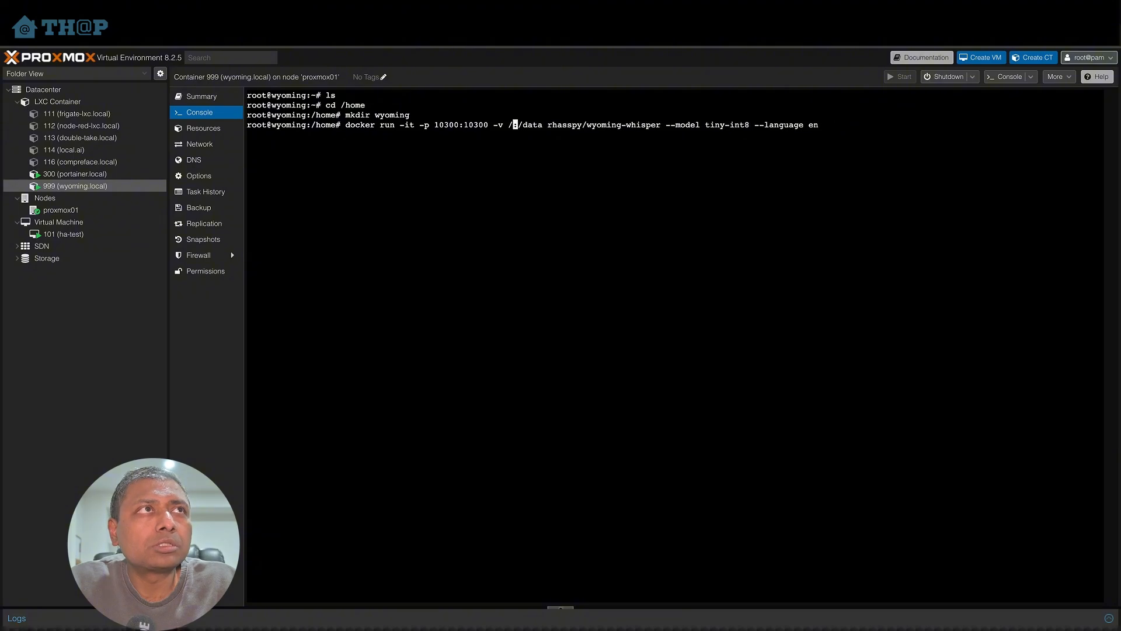
{"action": "type", "text": "home"}
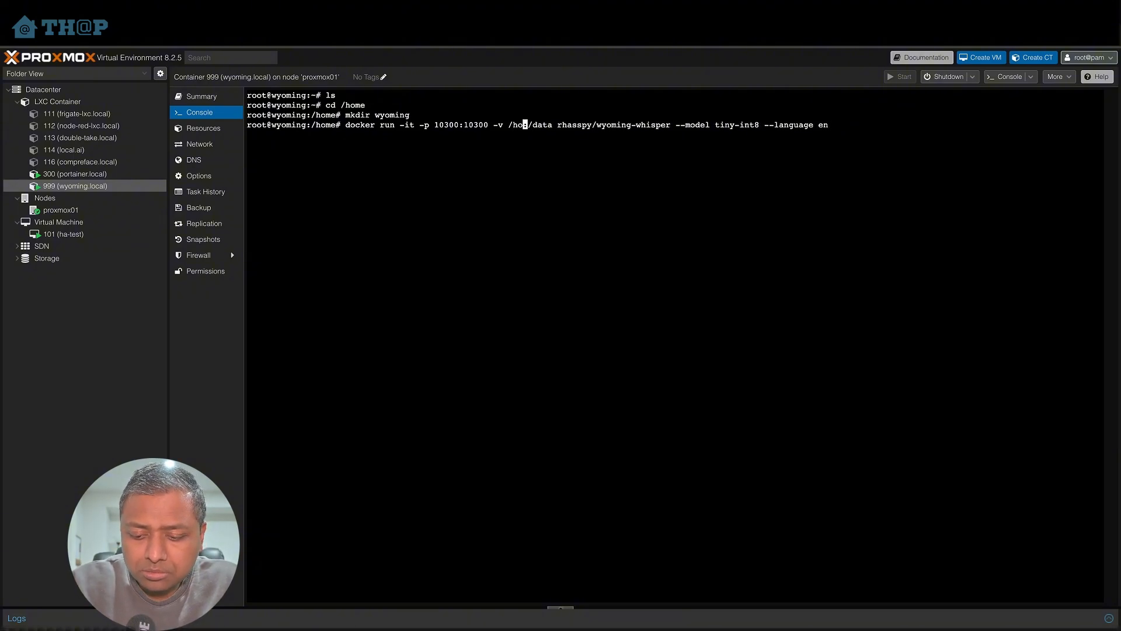
{"action": "type", "text": "/wyoming"}
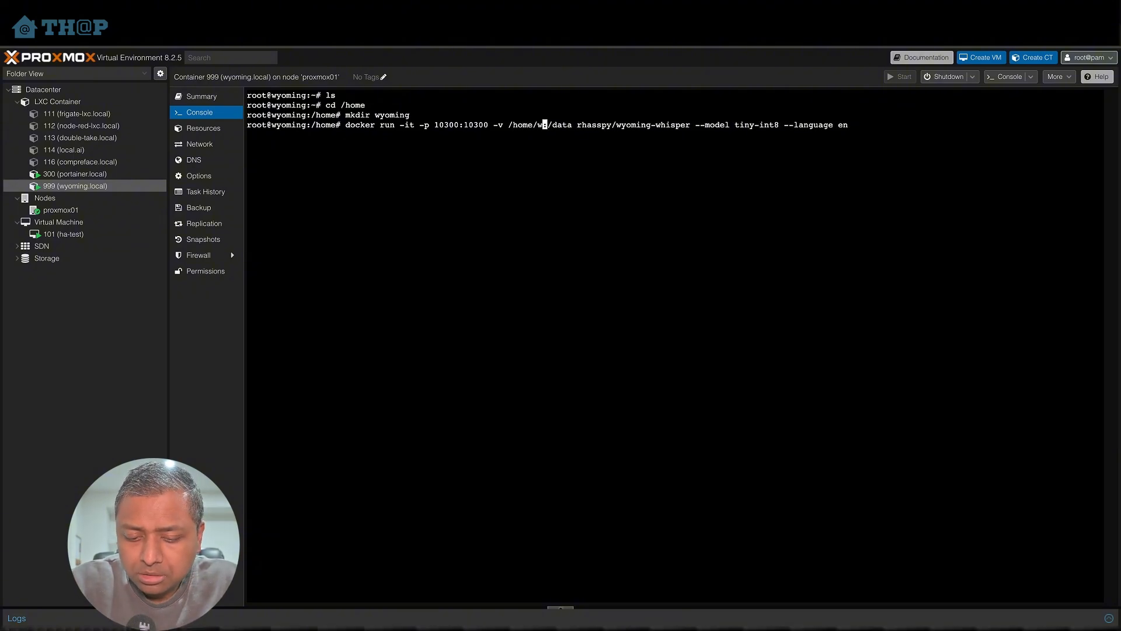
- Change the flags to -itd, add --name wyoming-whisper, and run the Whisper container command
{"action": "key", "text": "Left"}
{"action": "key", "text": "Left"}
{"action": "key", "text": "Left"}
{"action": "key", "text": "Left"}
{"action": "key", "text": "Left"}
{"action": "key", "text": "Left"}
{"action": "key", "text": "Left"}
{"action": "key", "text": "Left"}
{"action": "key", "text": "Left"}
{"action": "key", "text": "Left"}
{"action": "key", "text": "Left"}
{"action": "key", "text": "Left"}
{"action": "key", "text": "Left"}
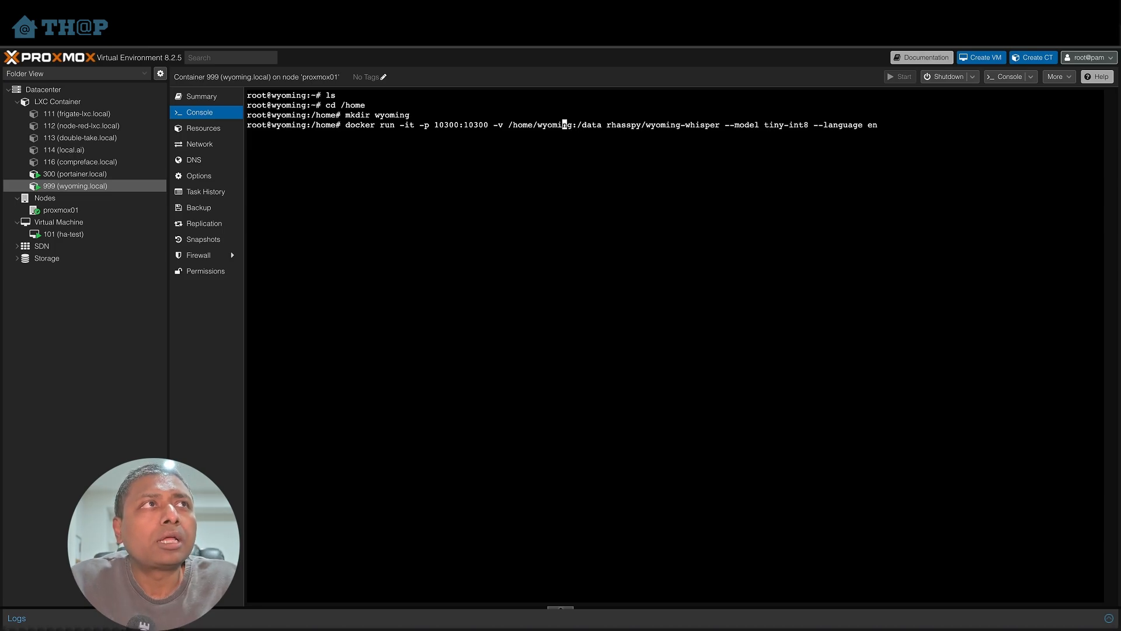
{"action": "key", "text": "Left"}
{"action": "key", "text": "Left"}
{"action": "key", "text": "Left"}
{"action": "key", "text": "Left"}
{"action": "key", "text": "Left"}
{"action": "key", "text": "Left"}
{"action": "key", "text": "Left"}
{"action": "key", "text": "Left"}
{"action": "key", "text": "Left"}
{"action": "key", "text": "Left"}
{"action": "key", "text": "Left"}
{"action": "key", "text": "Left"}
{"action": "key", "text": "Left"}
{"action": "key", "text": "Left"}
{"action": "key", "text": "Left"}
{"action": "key", "text": "Left"}
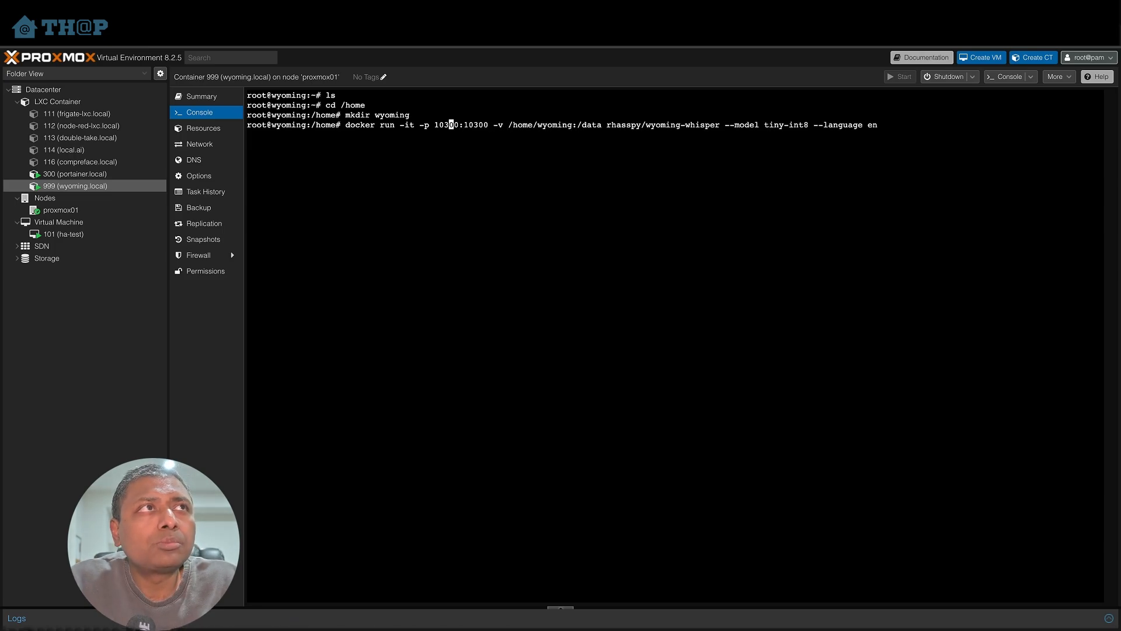
{"action": "key", "text": "Left"}
{"action": "key", "text": "Left"}
{"action": "key", "text": "Left"}
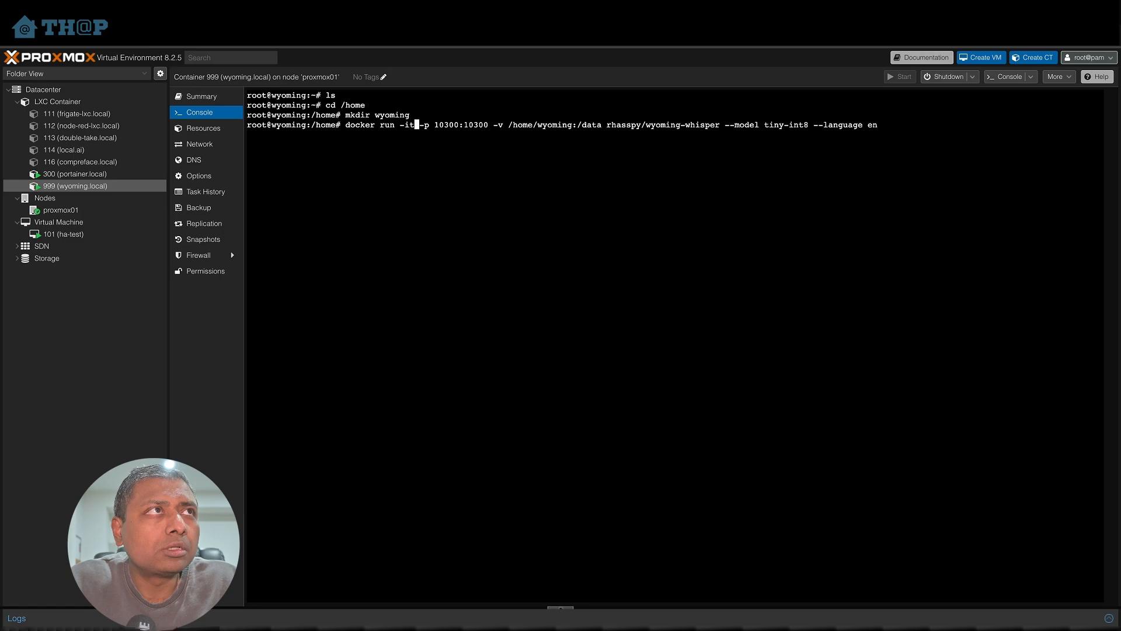
{"action": "type", "text": "d"}
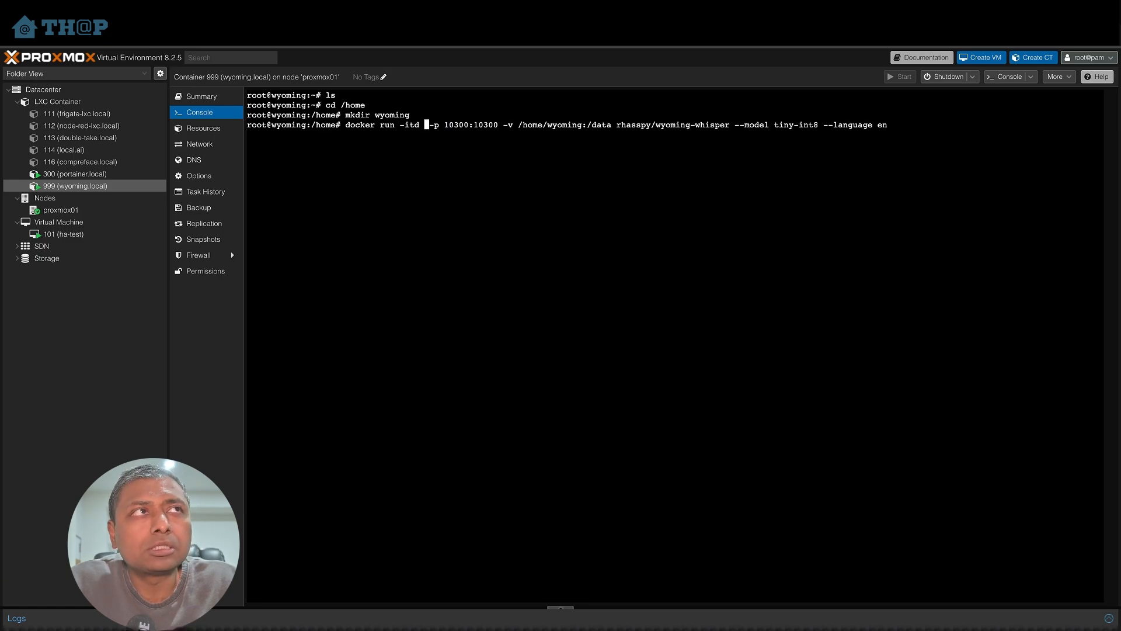
{"action": "type", "text": " --name "}
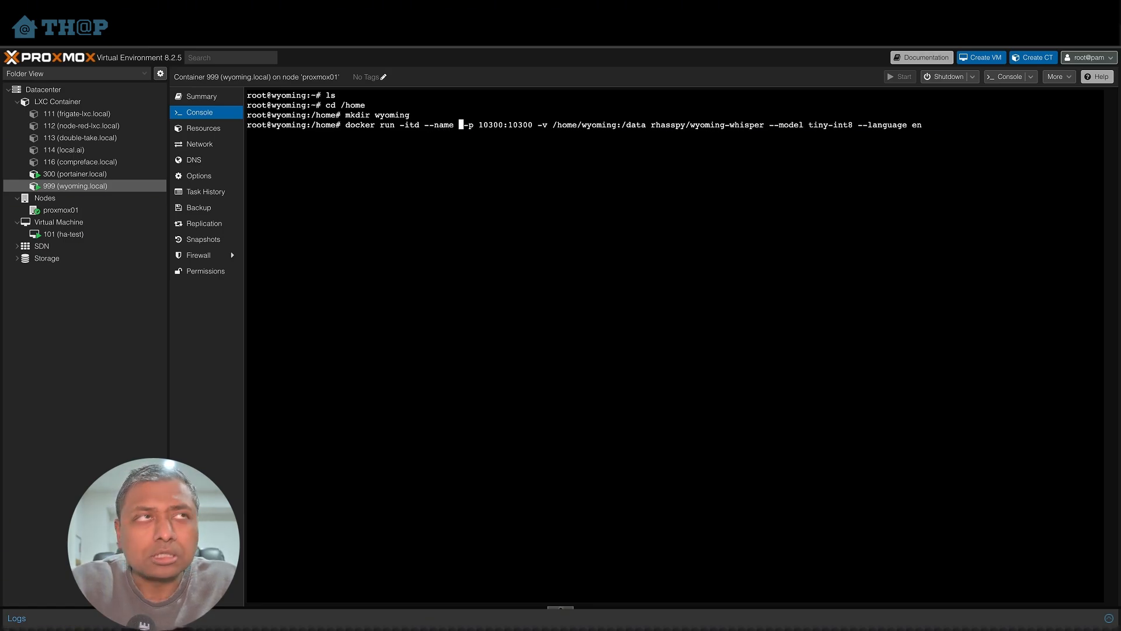
{"action": "type", "text": "wyoming-w"}
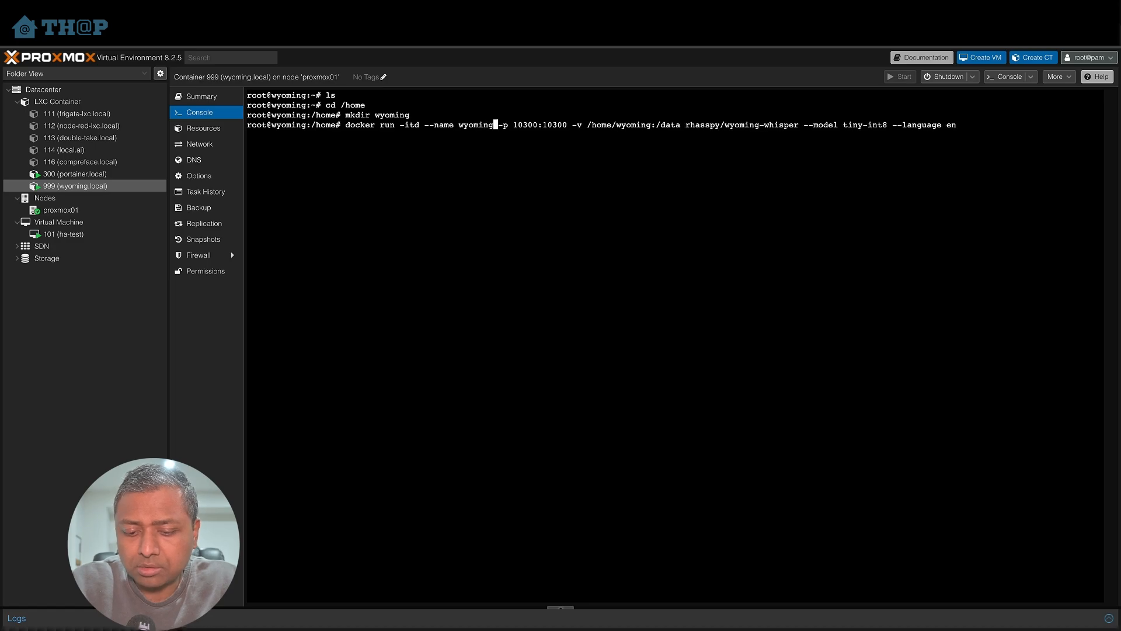
{"action": "type", "text": "hisper"}
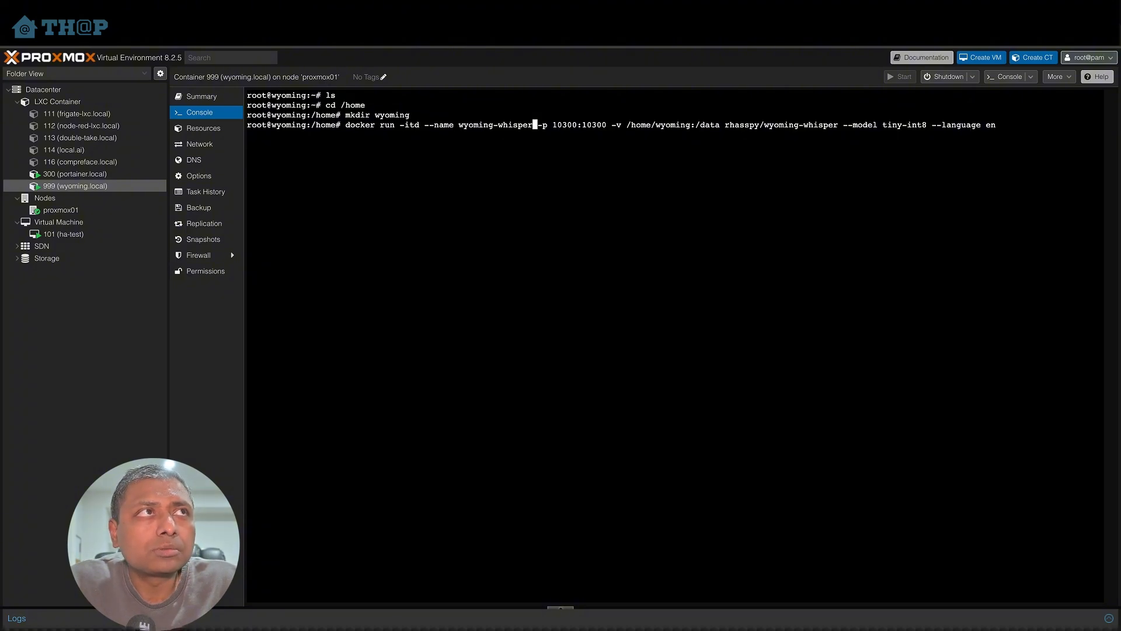
{"action": "key", "text": "Return"}
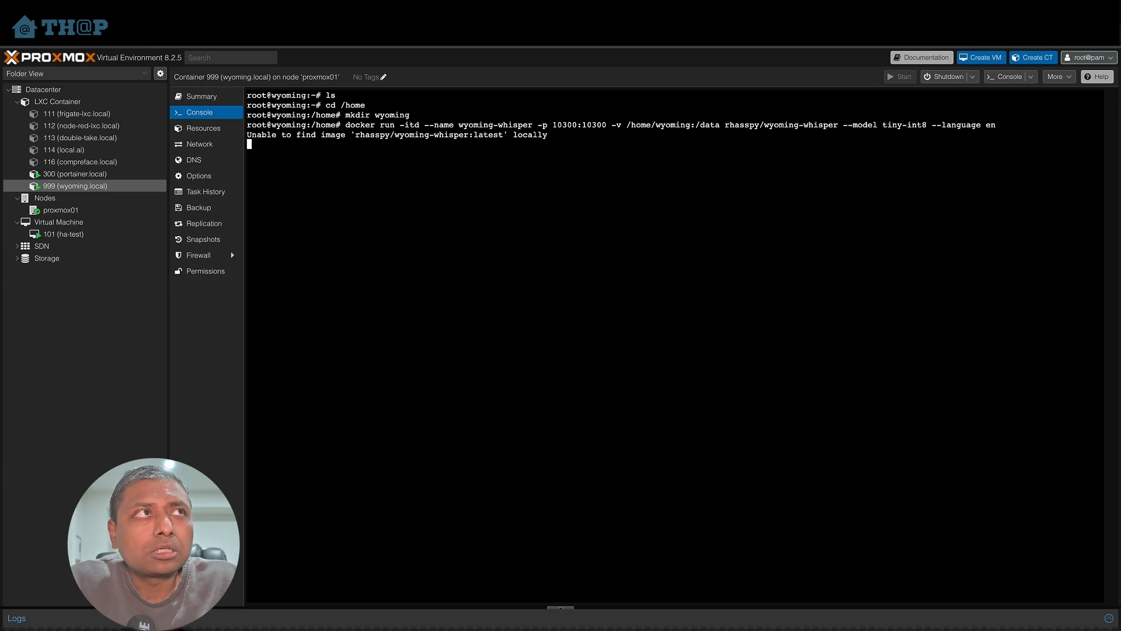
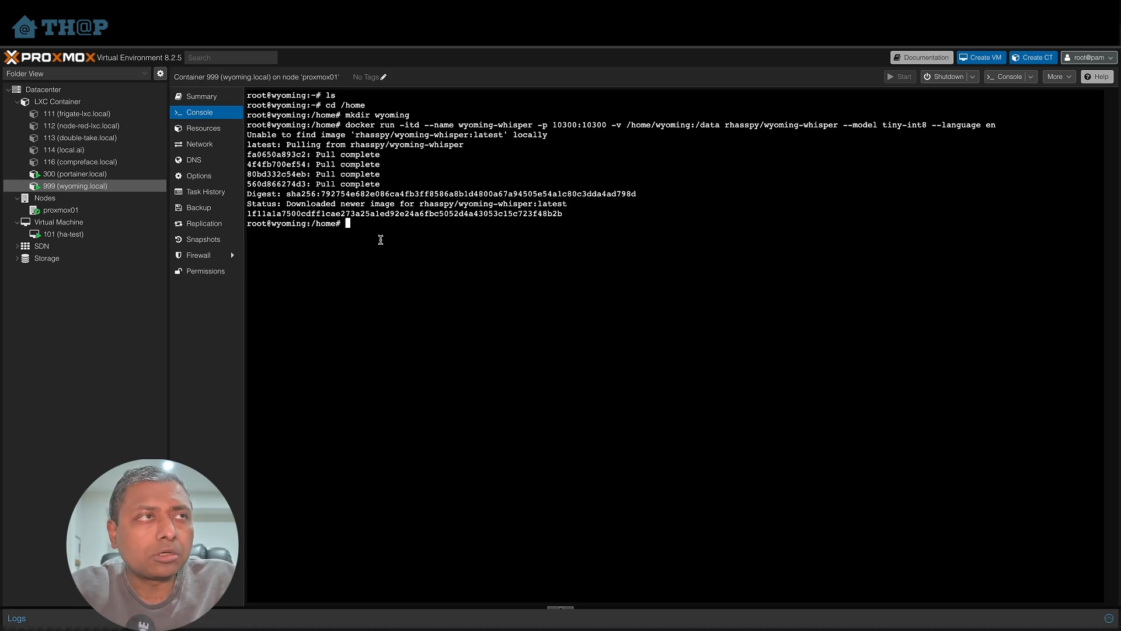
- List the running Docker containers with docker ps to check the Whisper container
{"action": "type", "text": "docker ps"}
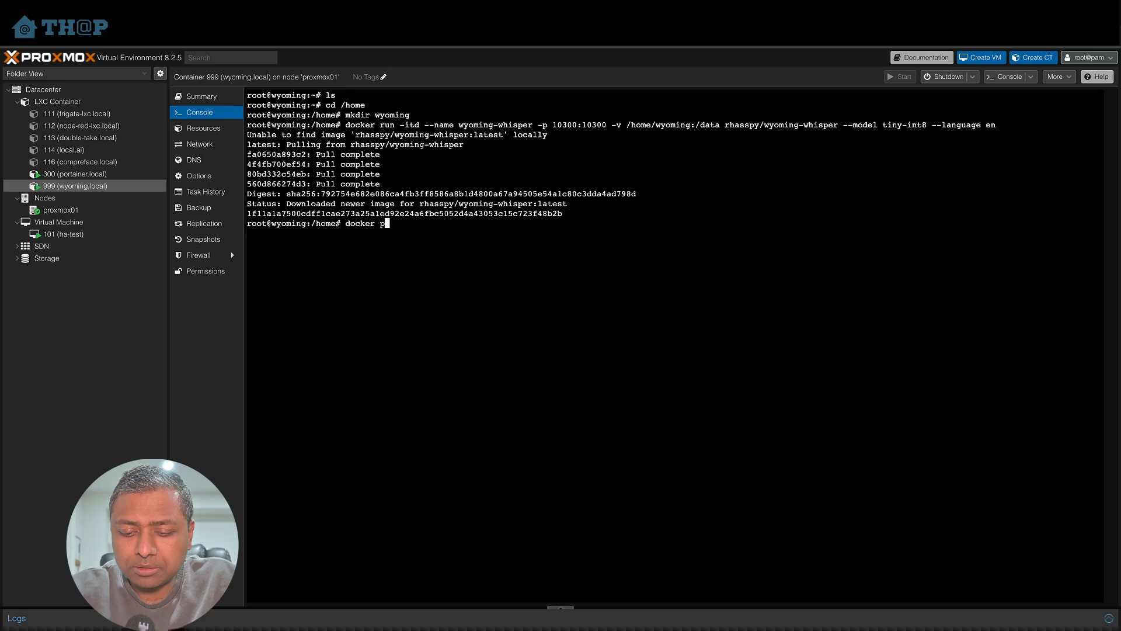
{"action": "key", "text": "Return"}
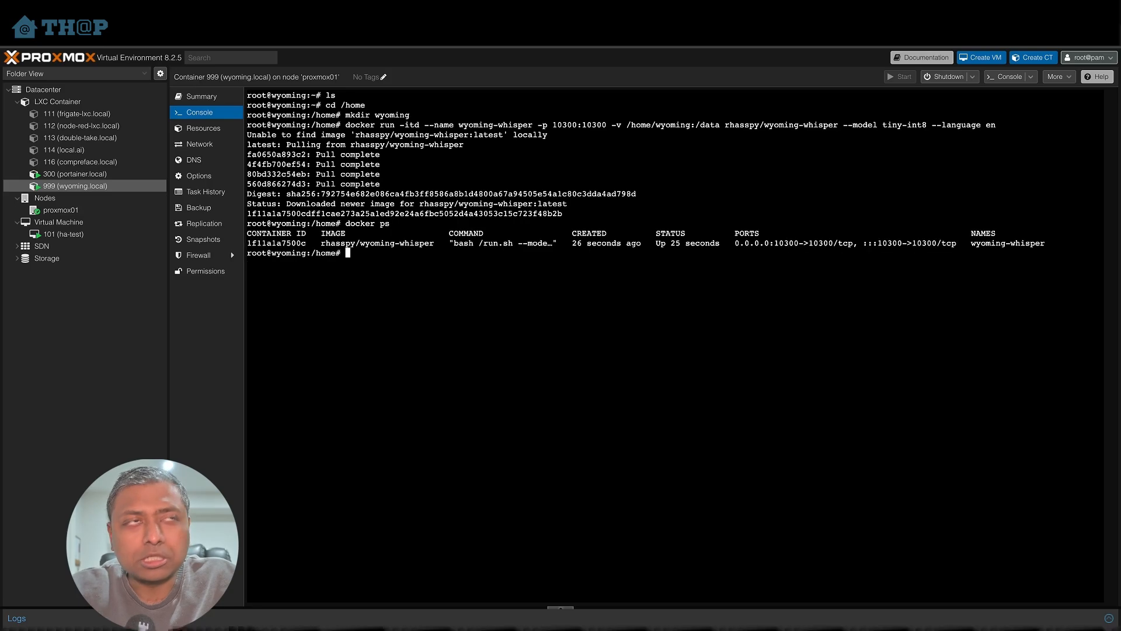
{"action": "left_click_drag", "start_coordinate": [380, 243], "coordinate": [423, 243]}
{"action": "left_click", "coordinate": [417, 256]}
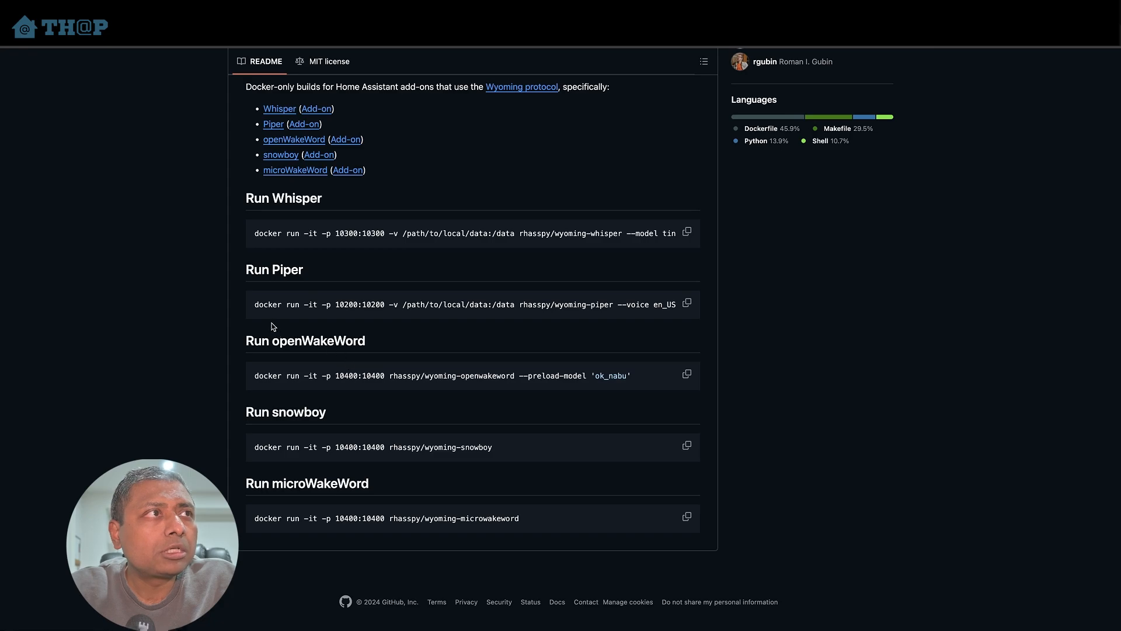
- Copy the Piper docker run command from the GitHub README and paste it into the container console
{"action": "left_click", "coordinate": [687, 302]}
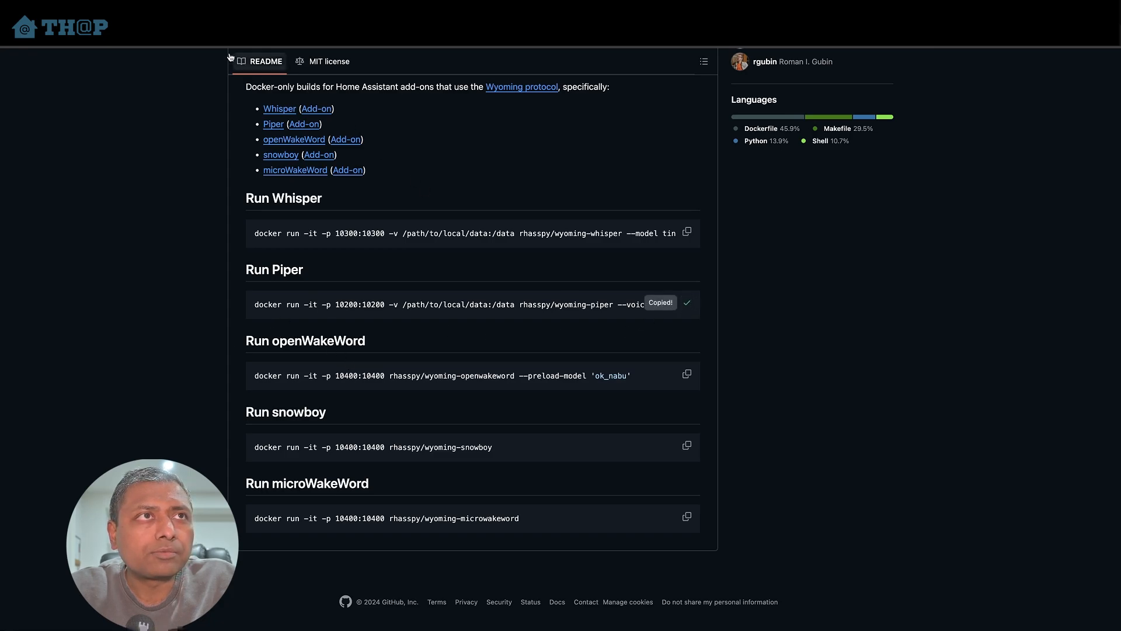
{"action": "left_click", "coordinate": [120, 7]}
{"action": "left_click", "coordinate": [61, 133]}
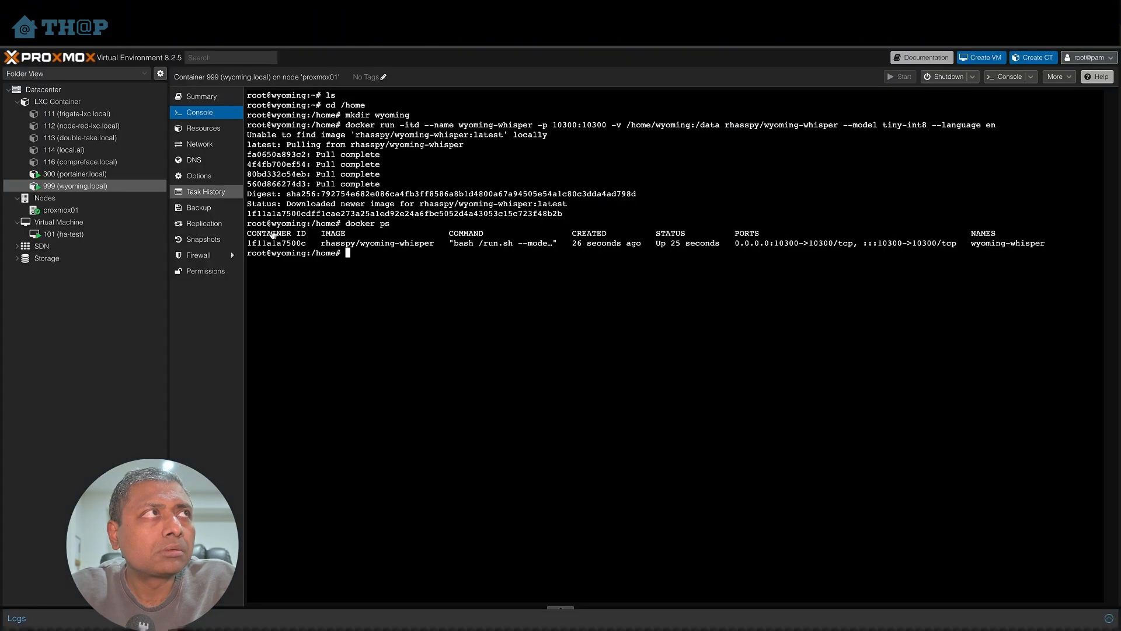
{"action": "key", "text": "super+v"}
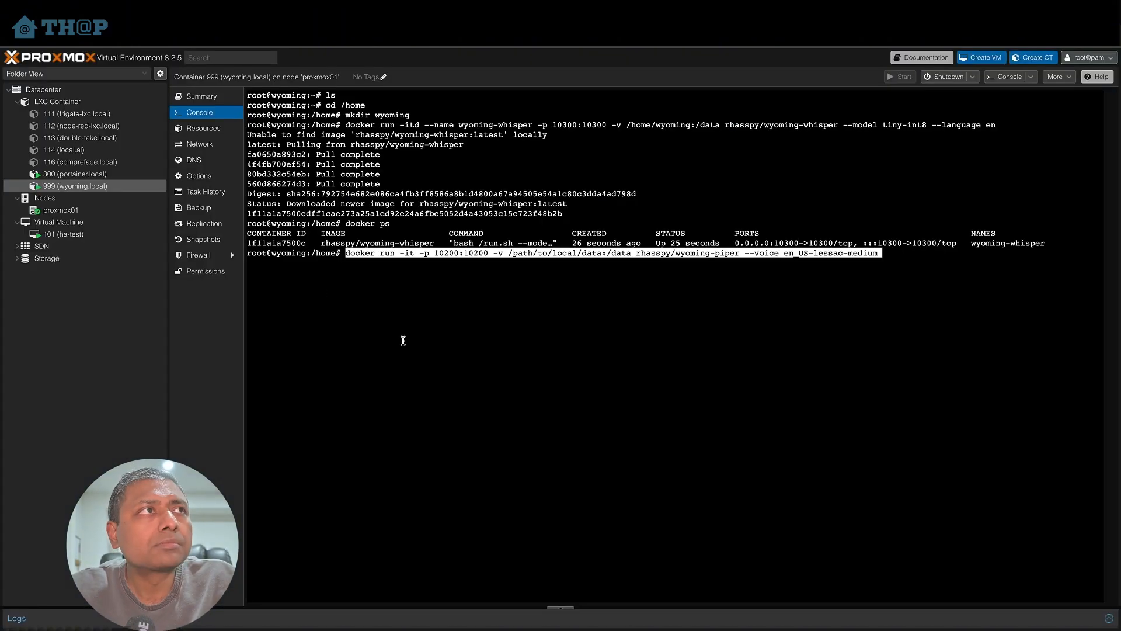
- Replace the Piper command's volume host path with /home/wyoming
{"action": "key", "text": "Left"}
{"action": "key", "text": "Left"}
{"action": "key", "text": "Left"}
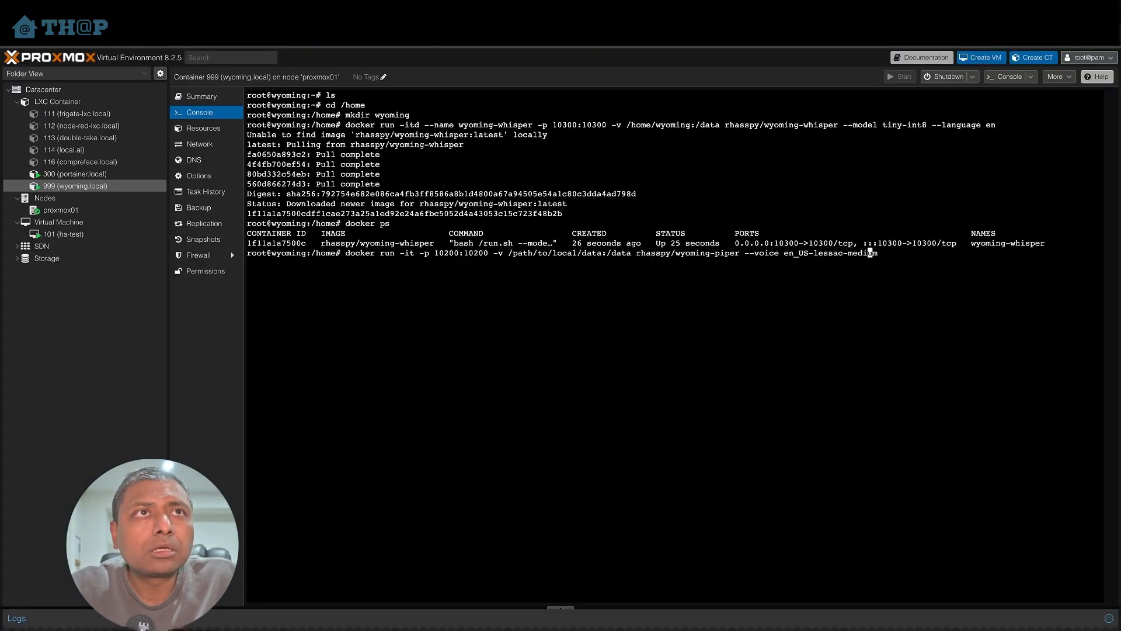
{"action": "key", "text": "Left"}
{"action": "key", "text": "Left"}
{"action": "key", "text": "Left"}
{"action": "key", "text": "Left"}
{"action": "key", "text": "Left"}
{"action": "key", "text": "Left"}
{"action": "key", "text": "Left"}
{"action": "key", "text": "Left"}
{"action": "key", "text": "Left"}
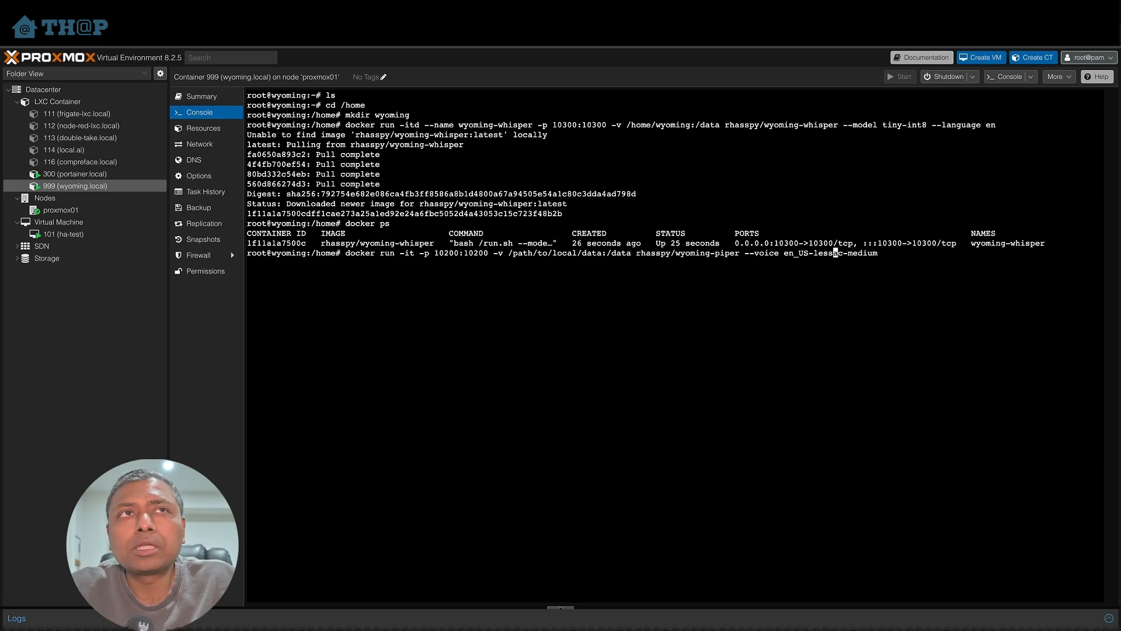
{"action": "key", "text": "Left"}
{"action": "key", "text": "Left"}
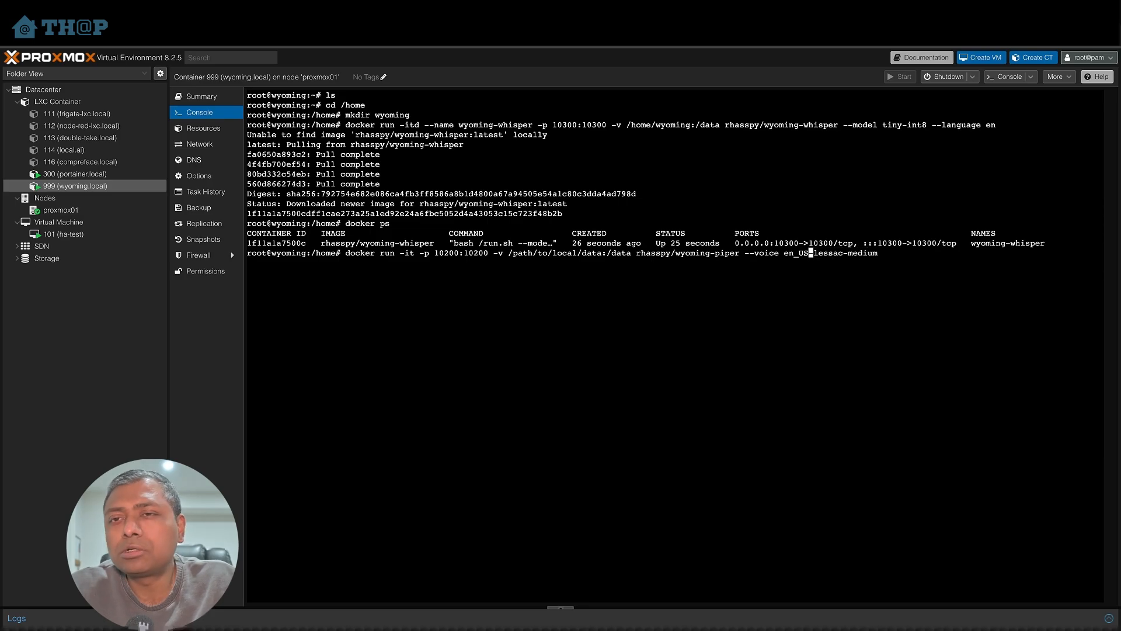
{"action": "key", "text": "Left"}
{"action": "key", "text": "Left"}
{"action": "key", "text": "Left"}
{"action": "key", "text": "Left"}
{"action": "key", "text": "Left"}
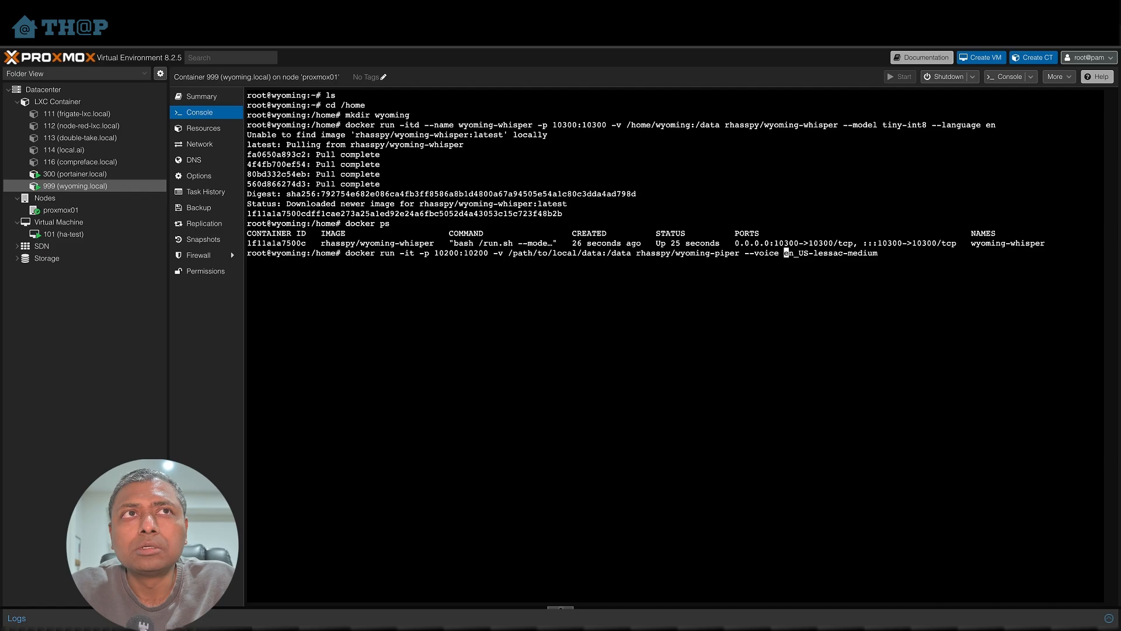
{"action": "key", "text": "Left"}
{"action": "key", "text": "Left"}
{"action": "key", "text": "Left"}
{"action": "key", "text": "Left"}
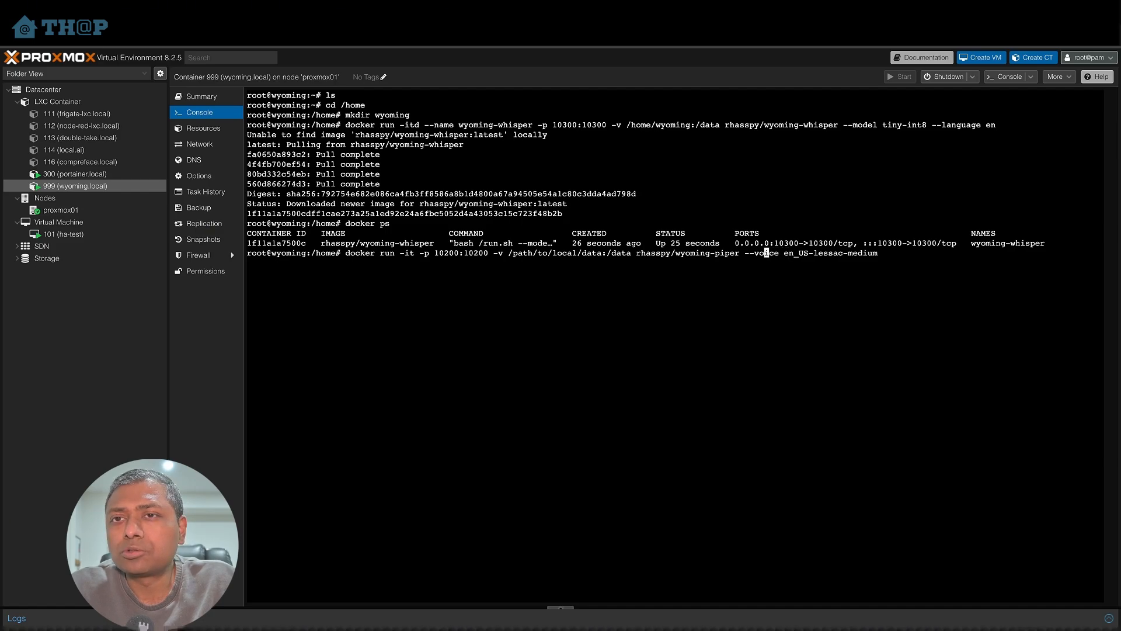
{"action": "key", "text": "Left"}
{"action": "key", "text": "Left"}
{"action": "key", "text": "Left"}
{"action": "key", "text": "Left"}
{"action": "key", "text": "Left"}
{"action": "key", "text": "Left"}
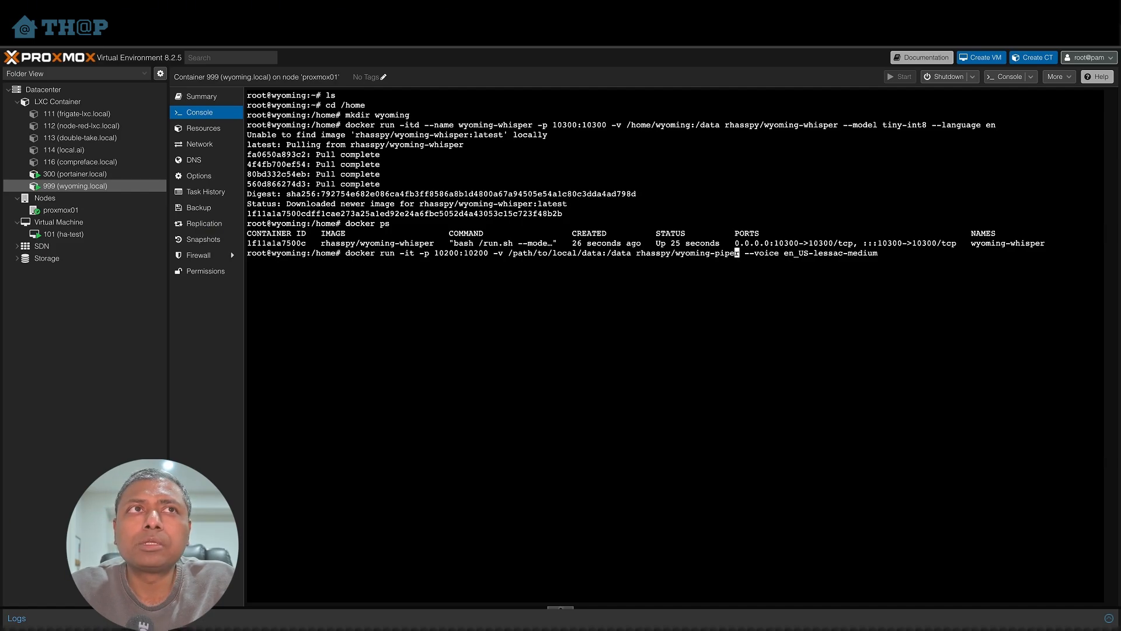
{"action": "key", "text": "Left"}
{"action": "key", "text": "Left"}
{"action": "key", "text": "Left"}
{"action": "key", "text": "Left"}
{"action": "key", "text": "Left"}
{"action": "key", "text": "Left"}
{"action": "key", "text": "Left"}
{"action": "key", "text": "Left"}
{"action": "key", "text": "Left"}
{"action": "key", "text": "Left"}
{"action": "key", "text": "Left"}
{"action": "key", "text": "Left"}
{"action": "key", "text": "Left"}
{"action": "key", "text": "Left"}
{"action": "key", "text": "Left"}
{"action": "key", "text": "Left"}
{"action": "key", "text": "Left"}
{"action": "key", "text": "Left"}
{"action": "key", "text": "Left"}
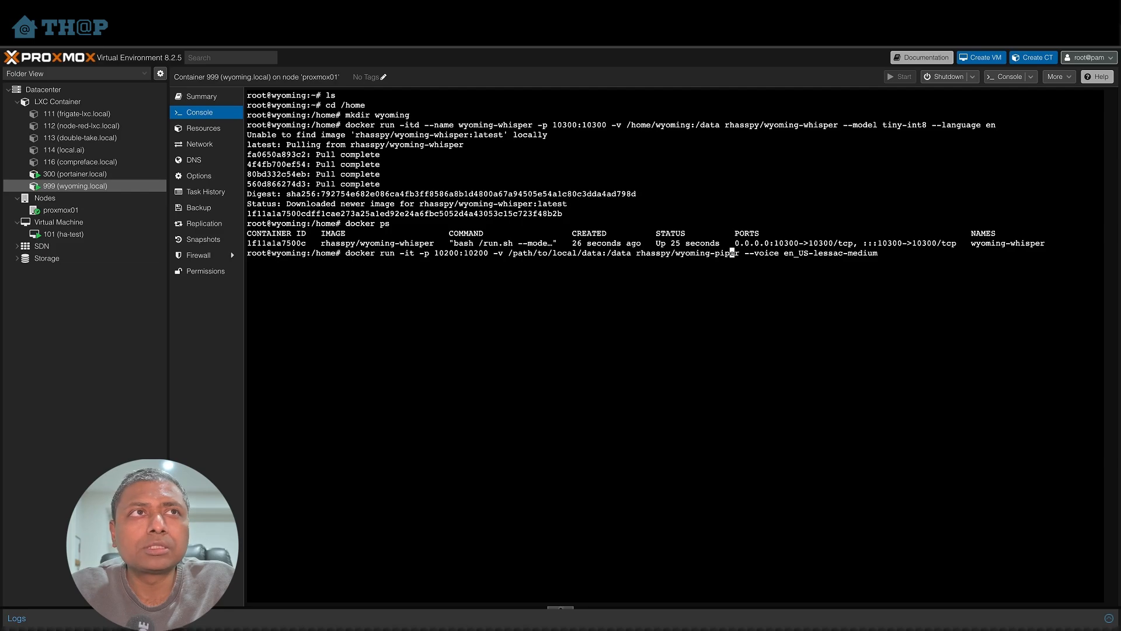
{"action": "key", "text": "Left"}
{"action": "key", "text": "Left"}
{"action": "key", "text": "Left"}
{"action": "key", "text": "Left"}
{"action": "key", "text": "Left"}
{"action": "key", "text": "Left"}
{"action": "key", "text": "Left"}
{"action": "key", "text": "Left"}
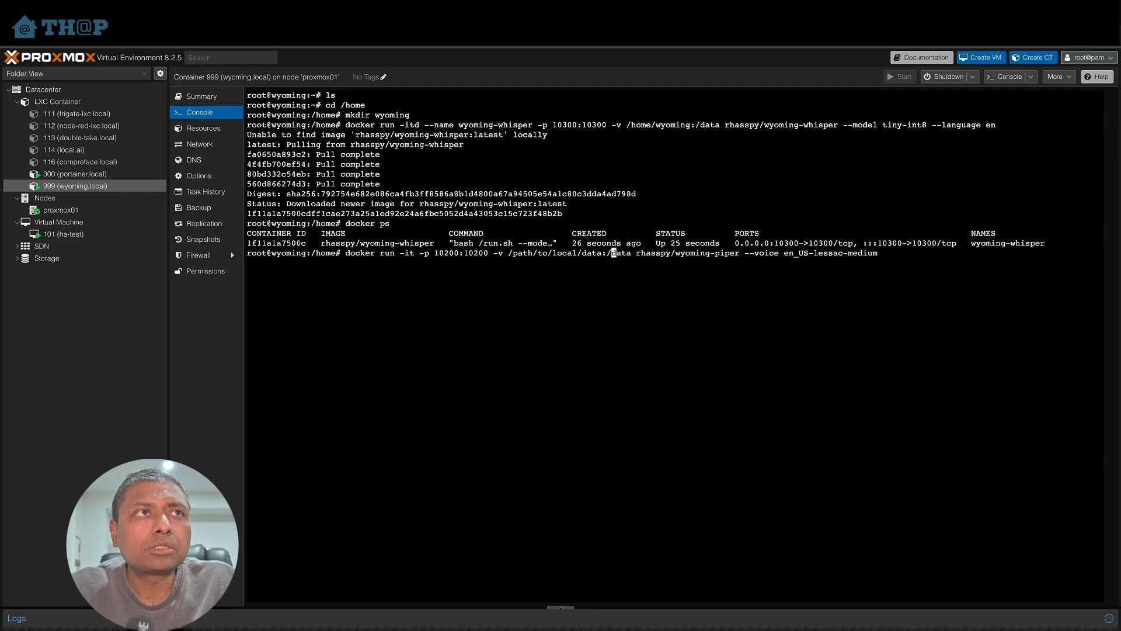
{"action": "key", "text": "BackSpace"}
{"action": "key", "text": "BackSpace"}
{"action": "key", "text": "BackSpace"}
{"action": "key", "text": "BackSpace"}
{"action": "key", "text": "BackSpace"}
{"action": "key", "text": "BackSpace"}
{"action": "key", "text": "BackSpace"}
{"action": "key", "text": "BackSpace"}
{"action": "key", "text": "BackSpace"}
{"action": "key", "text": "BackSpace"}
{"action": "key", "text": "BackSpace"}
{"action": "key", "text": "BackSpace"}
{"action": "key", "text": "BackSpace"}
{"action": "key", "text": "BackSpace"}
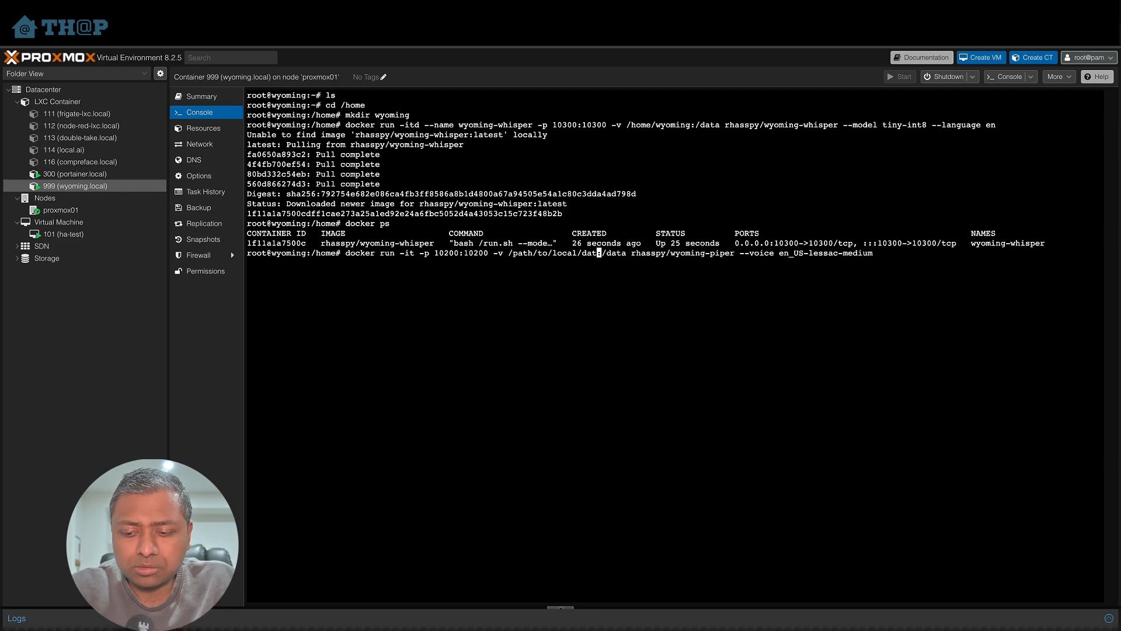
{"action": "key", "text": "BackSpace"}
{"action": "key", "text": "BackSpace"}
{"action": "key", "text": "BackSpace"}
{"action": "key", "text": "BackSpace"}
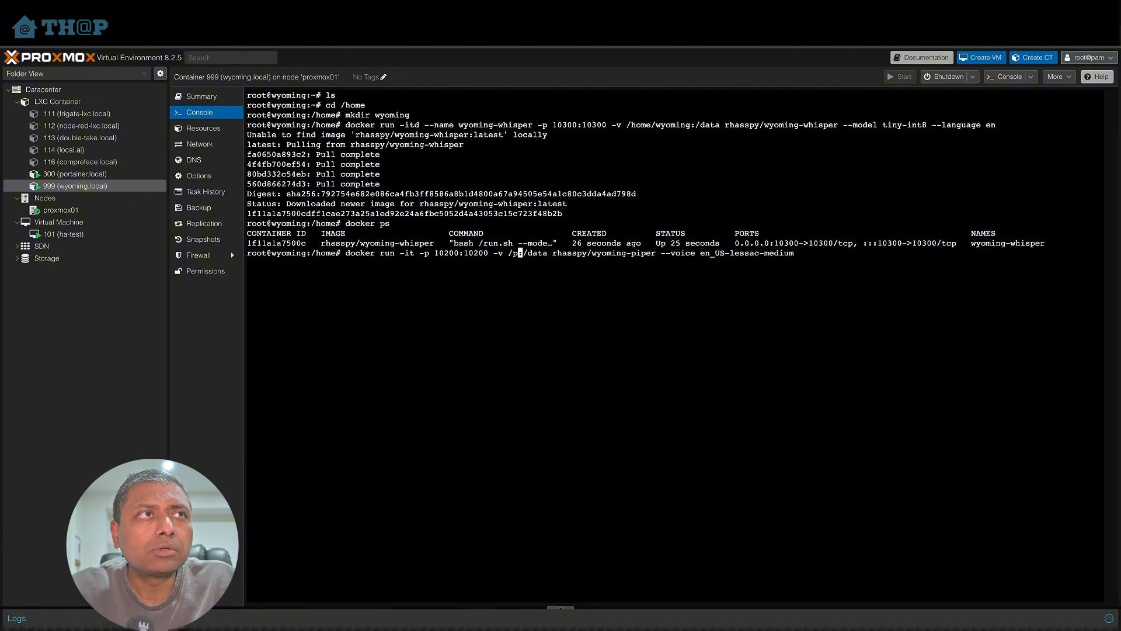
{"action": "type", "text": "home/"}
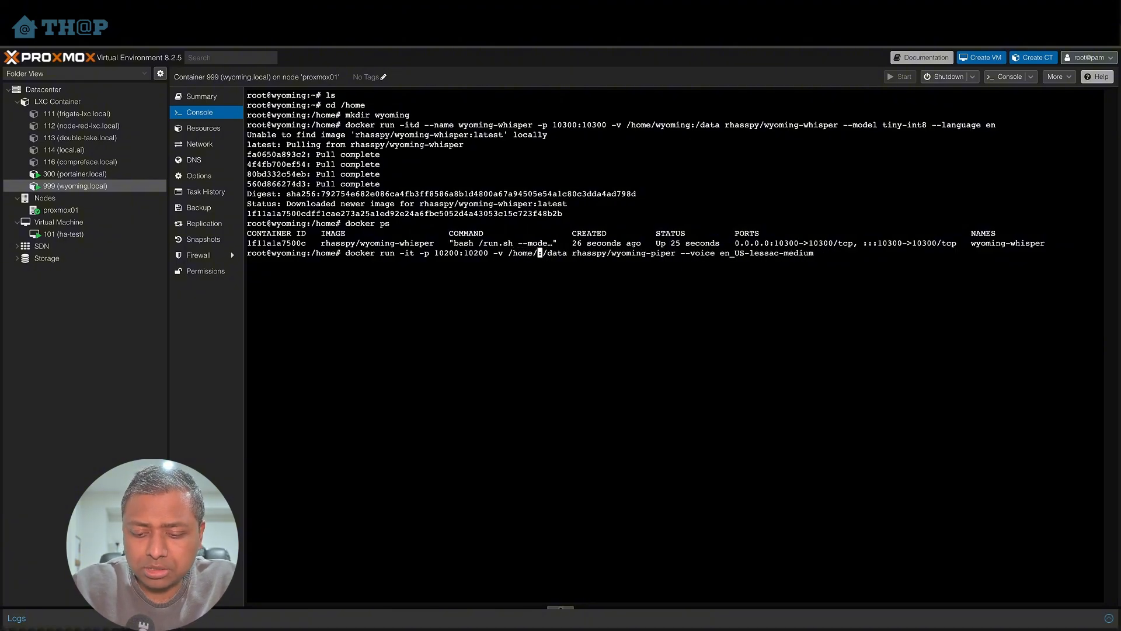
{"action": "type", "text": "wyoming"}
- Change the flags to -itd, add --name wyoming-piper, and run the Piper container command
{"action": "key", "text": "Left"}
{"action": "key", "text": "Left"}
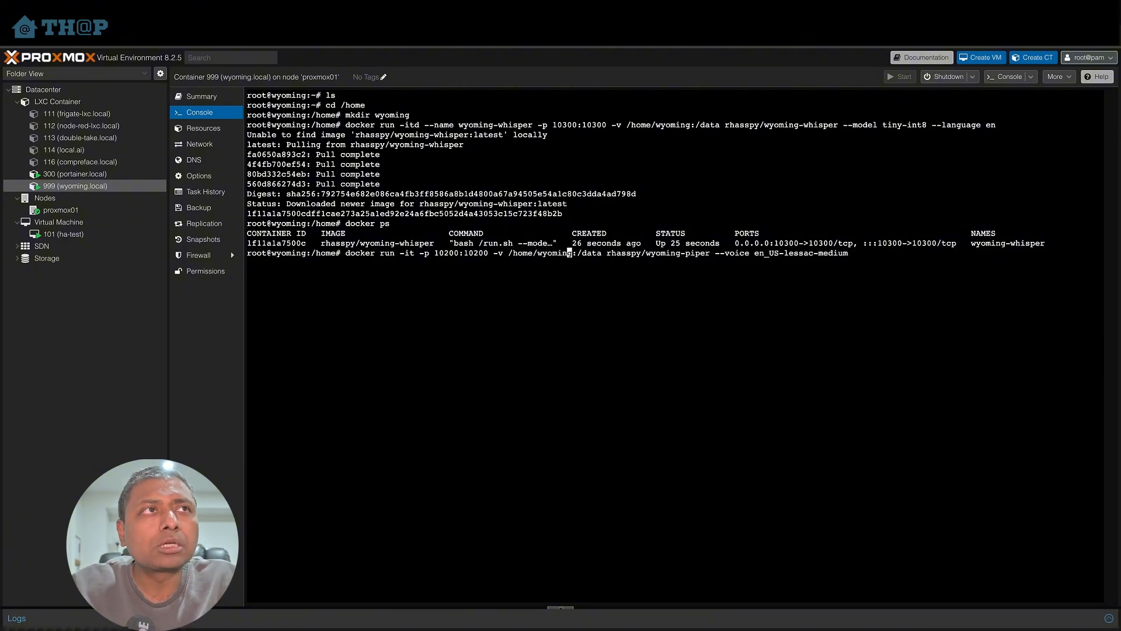
{"action": "key", "text": "Left"}
{"action": "key", "text": "Left"}
{"action": "key", "text": "Left"}
{"action": "key", "text": "Left"}
{"action": "key", "text": "Left"}
{"action": "key", "text": "Left"}
{"action": "key", "text": "Left"}
{"action": "key", "text": "Left"}
{"action": "key", "text": "Left"}
{"action": "key", "text": "Left"}
{"action": "key", "text": "Left"}
{"action": "key", "text": "Left"}
{"action": "key", "text": "Left"}
{"action": "key", "text": "Left"}
{"action": "key", "text": "Left"}
{"action": "key", "text": "Left"}
{"action": "key", "text": "Left"}
{"action": "key", "text": "Left"}
{"action": "key", "text": "Left"}
{"action": "key", "text": "Left"}
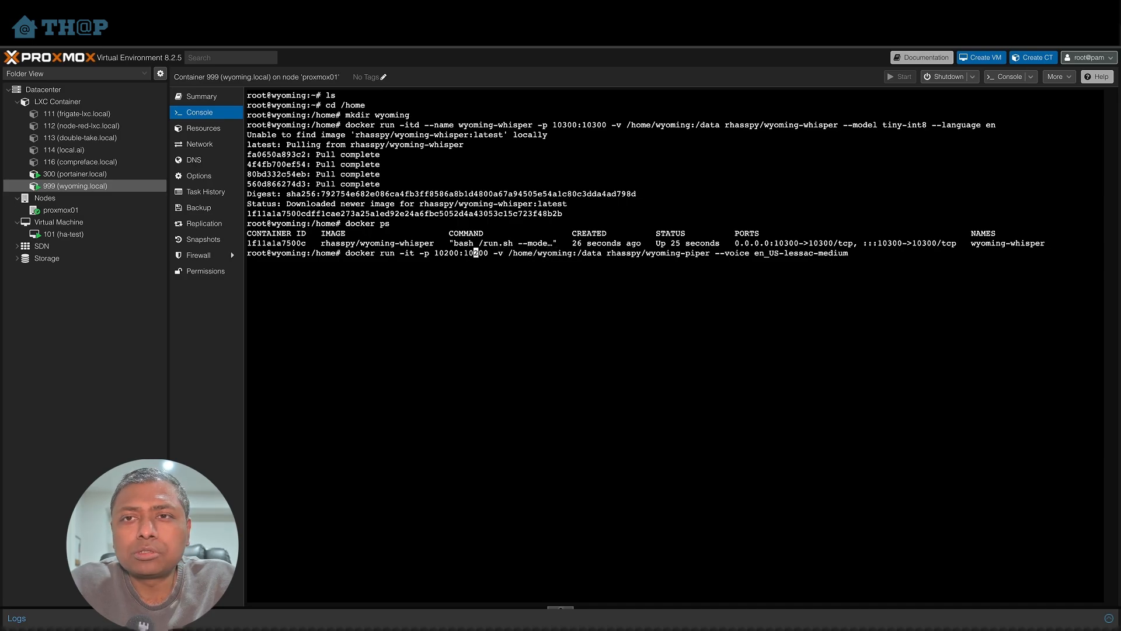
{"action": "key", "text": "Left"}
{"action": "key", "text": "Left"}
{"action": "key", "text": "Left"}
{"action": "key", "text": "Left"}
{"action": "key", "text": "Left"}
{"action": "key", "text": "Left"}
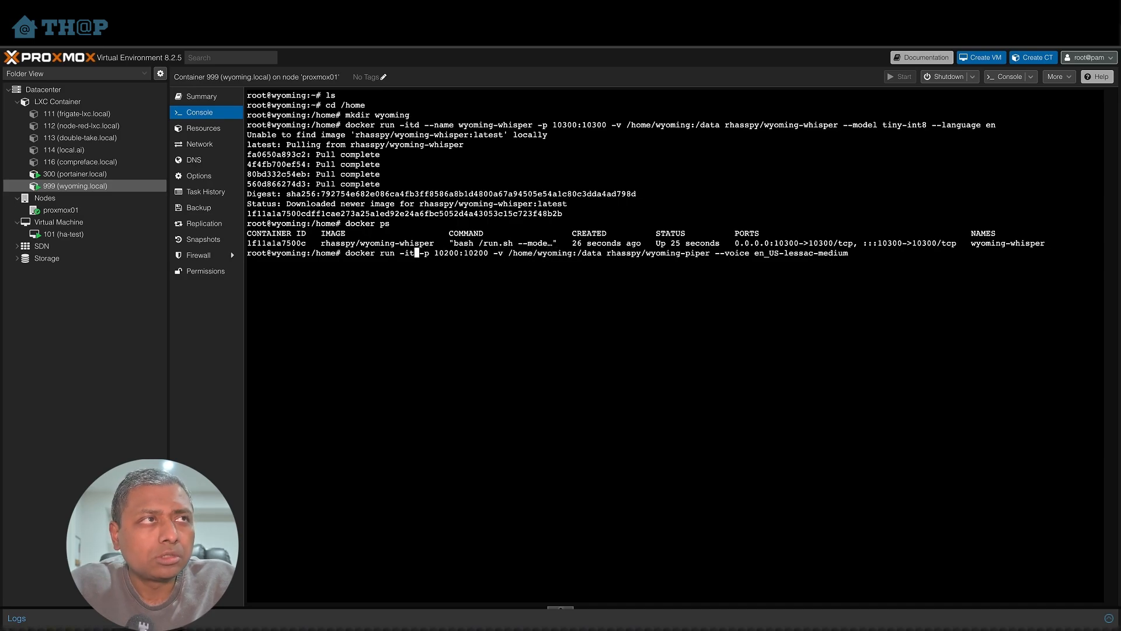
{"action": "type", "text": "d"}
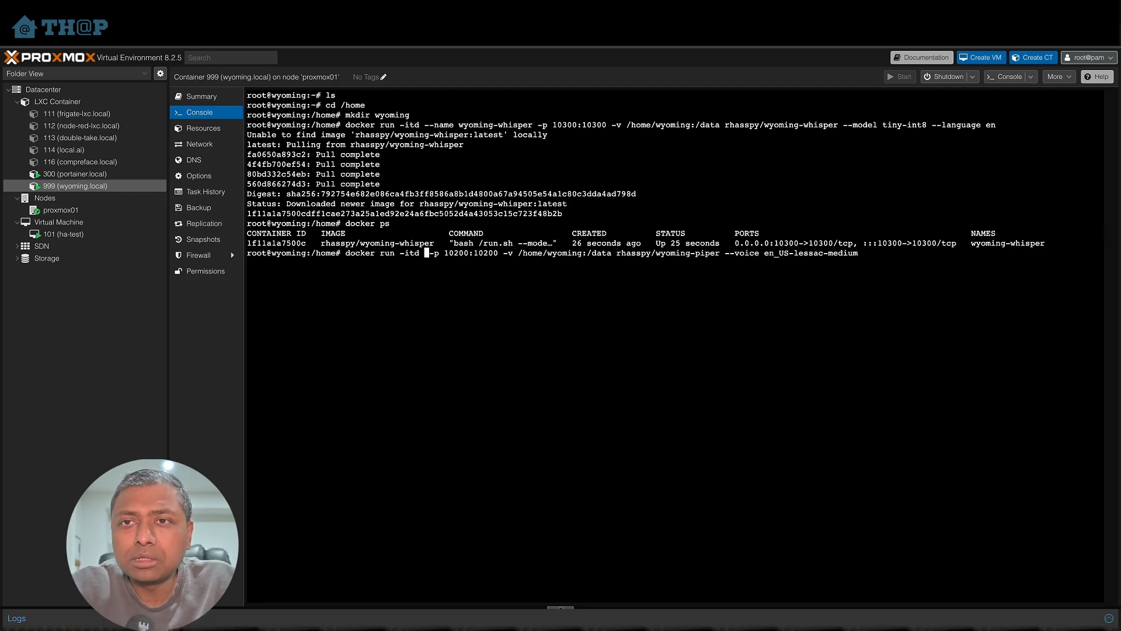
{"action": "type", "text": "--name "}
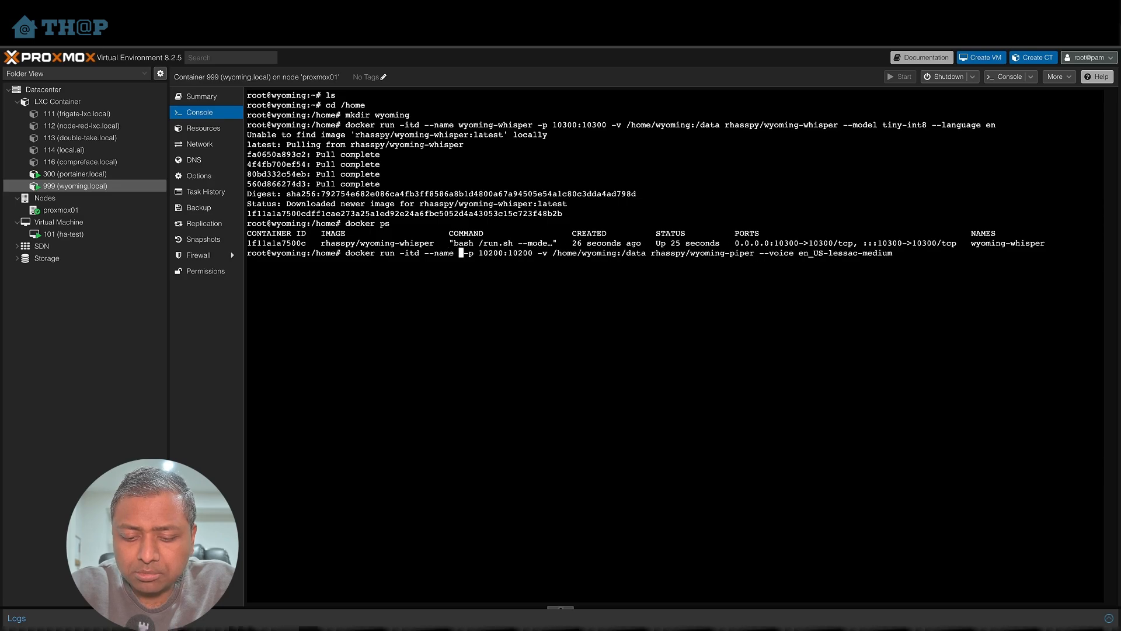
{"action": "type", "text": "wyoimg-n"}
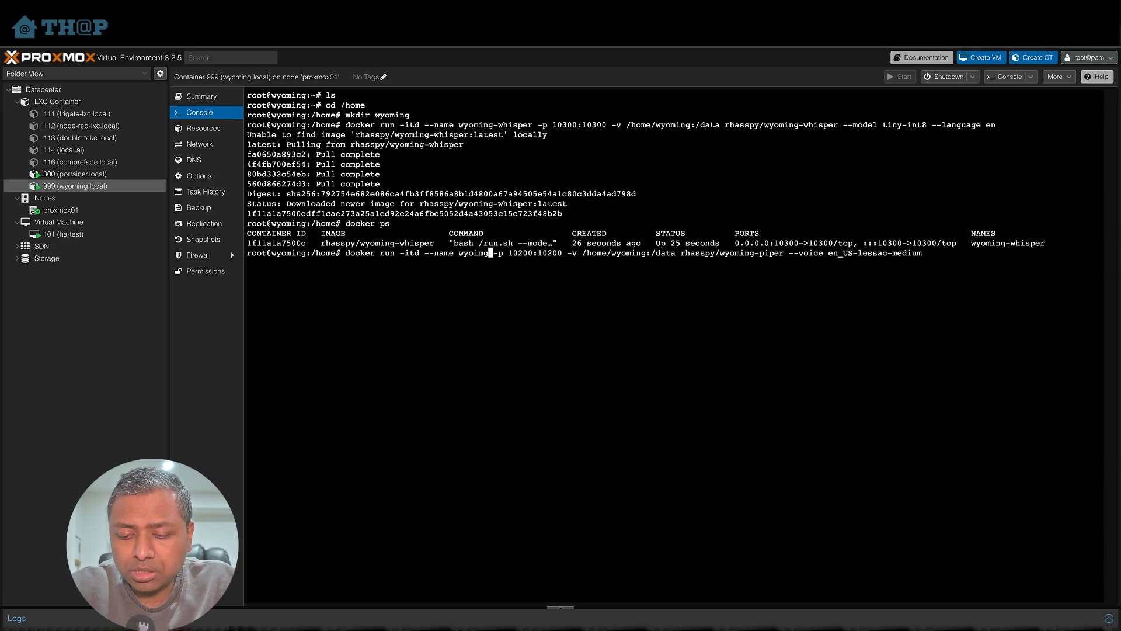
{"action": "key", "text": "BackSpace"}
{"action": "key", "text": "BackSpace"}
{"action": "key", "text": "BackSpace"}
{"action": "key", "text": "BackSpace"}
{"action": "key", "text": "BackSpace"}
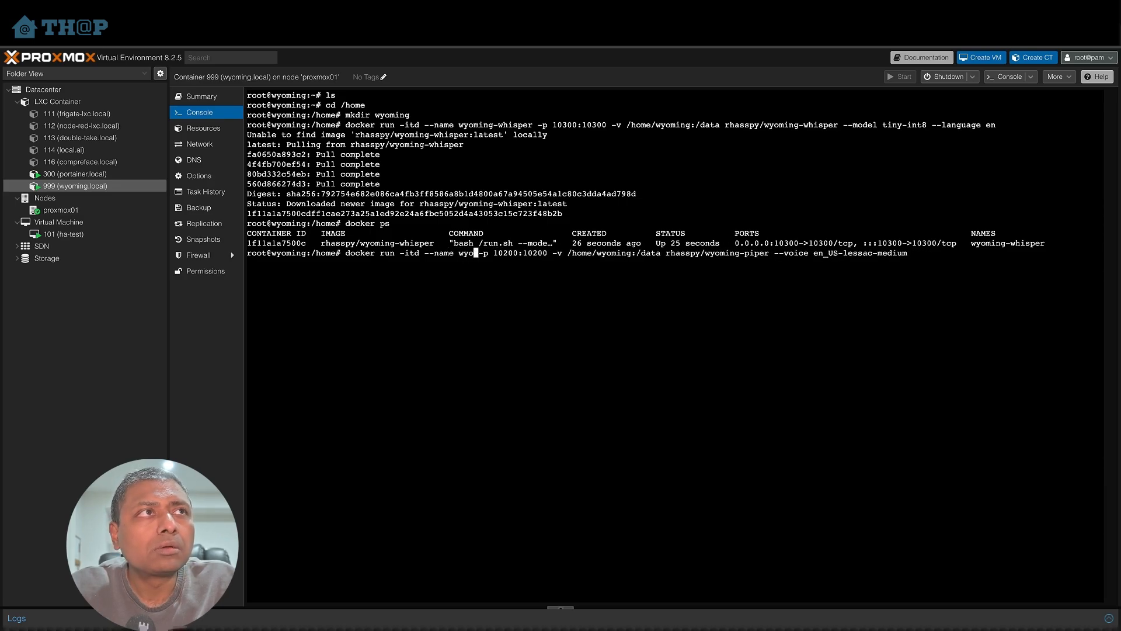
{"action": "type", "text": "ming-piper"}
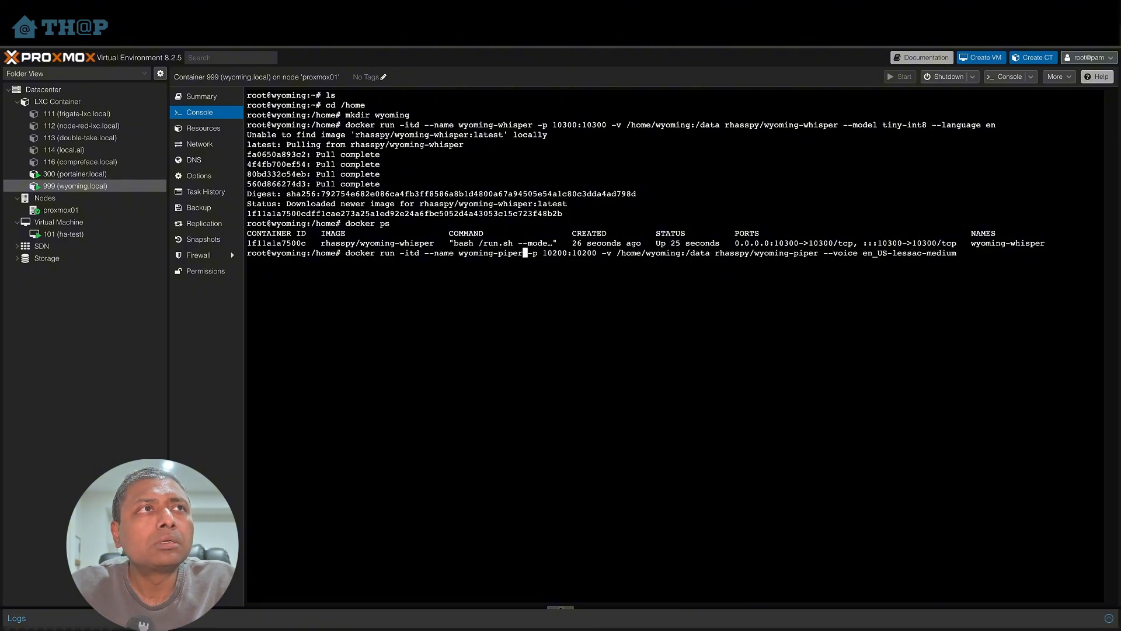
{"action": "key", "text": "Return"}
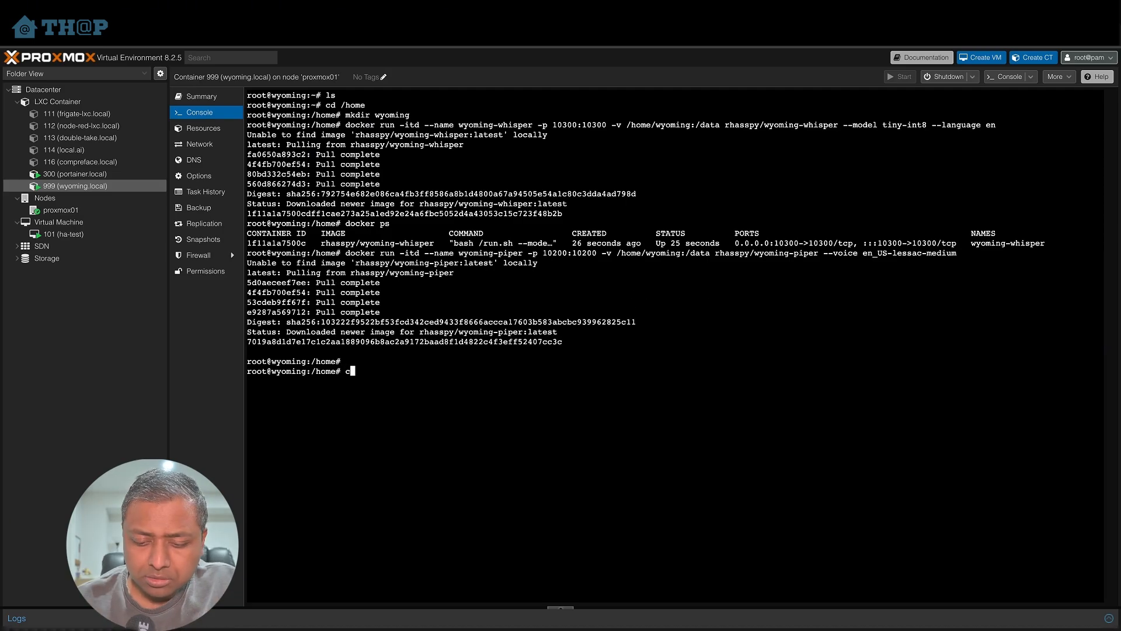
- List running containers with docker ps and display the container's network addresses with ip addr
{"action": "type", "text": "docker ps"}
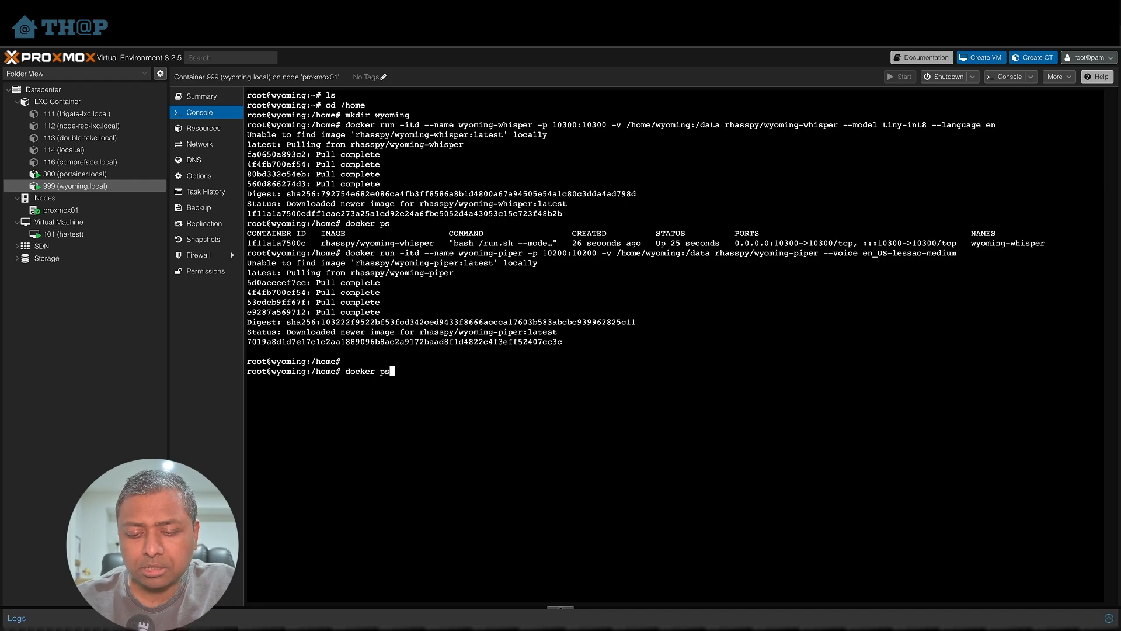
{"action": "key", "text": "Return"}
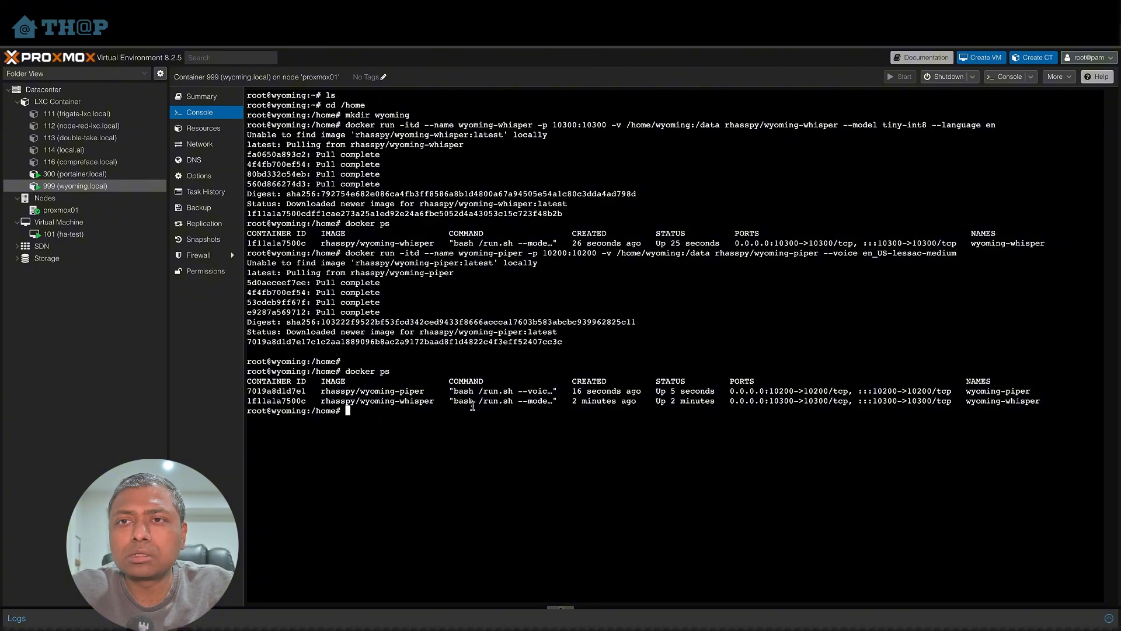
{"action": "type", "text": "ip addr"}
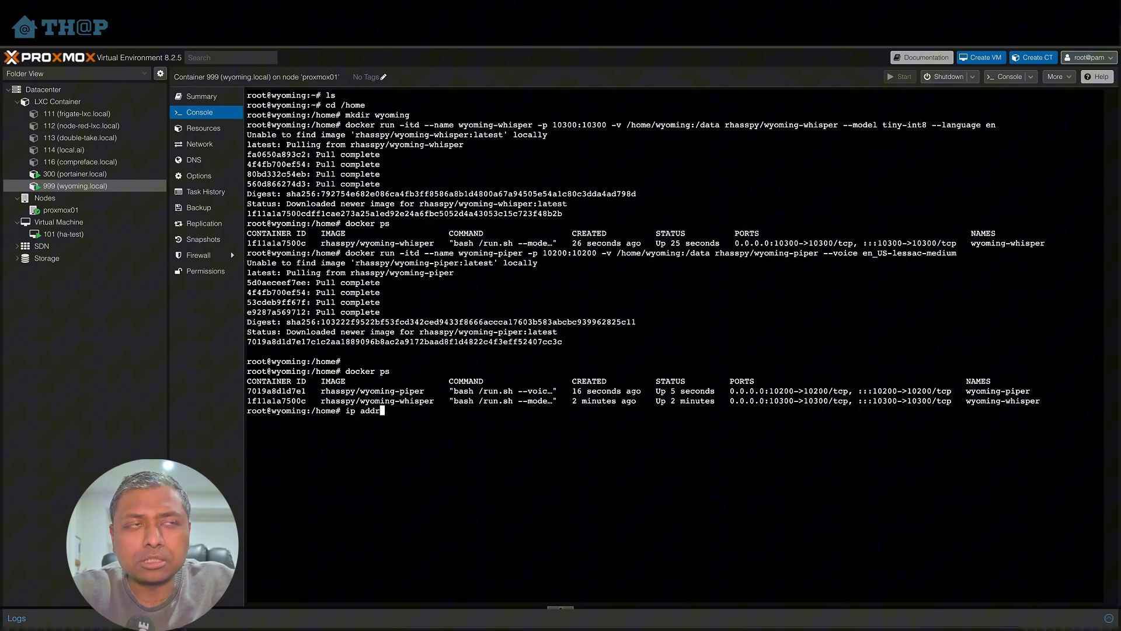
{"action": "key", "text": "Return"}
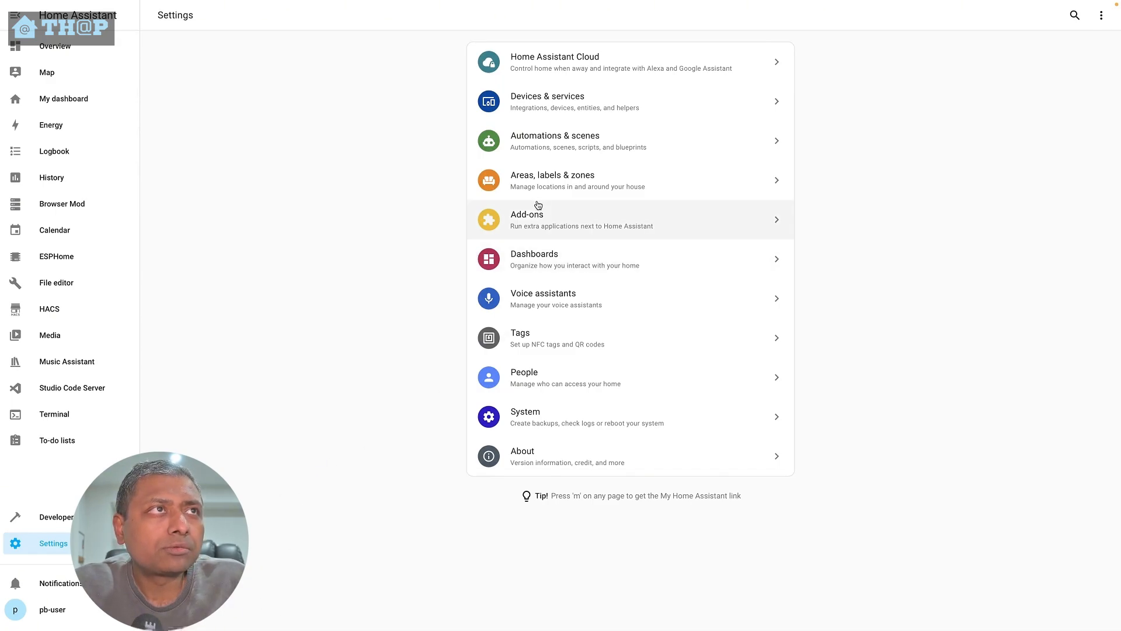
- In Home Assistant's Devices & services, add a new Whisper integration to open the Wyoming Protocol setup
{"action": "left_click", "coordinate": [556, 107]}
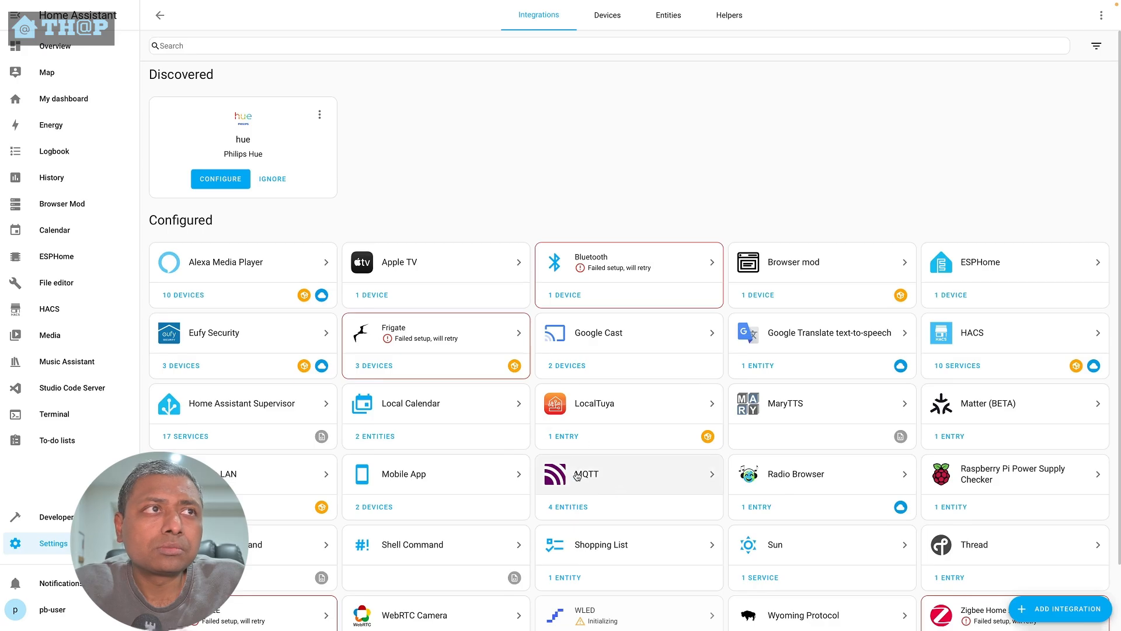
{"action": "scroll", "coordinate": [800, 532], "scroll_direction": "down", "scroll_amount": 2}
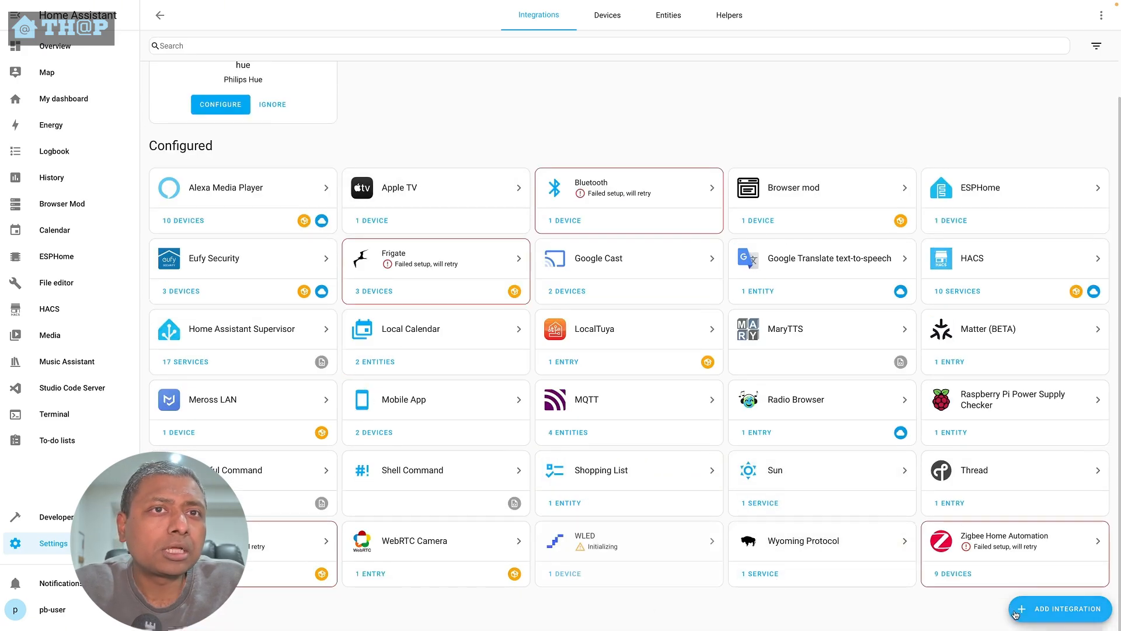
{"action": "left_click", "coordinate": [1051, 608]}
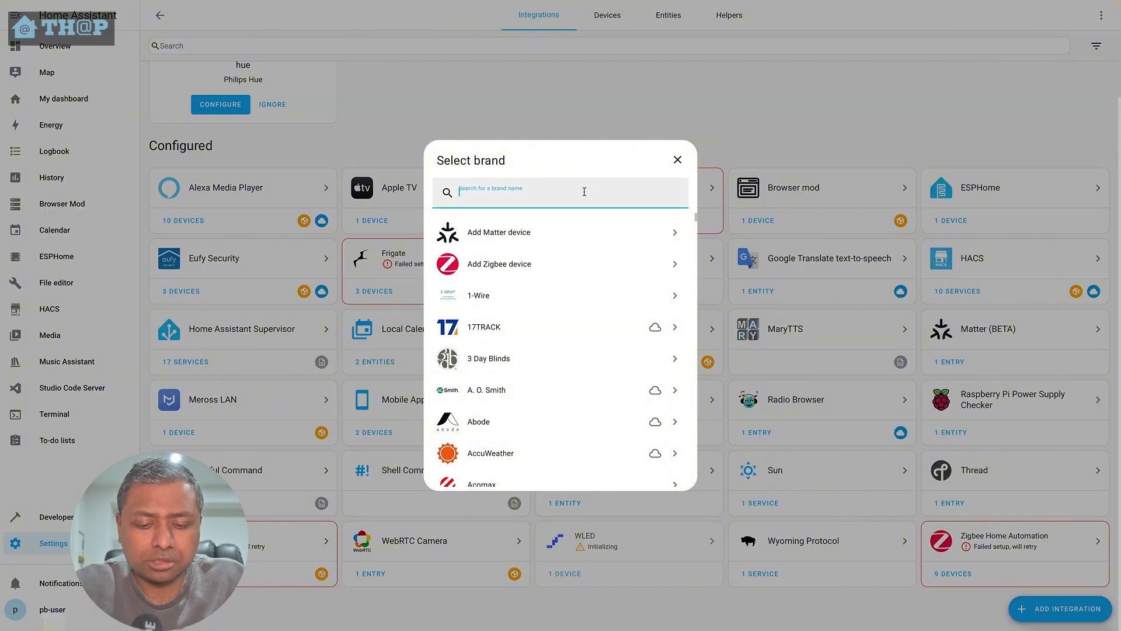
{"action": "type", "text": "whisper"}
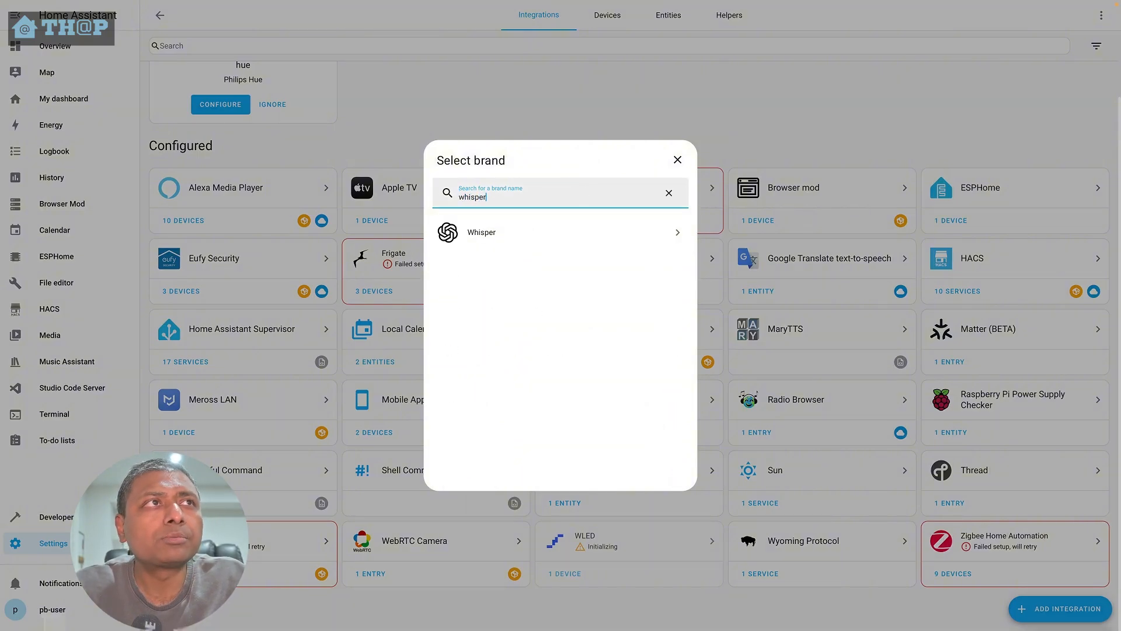
{"action": "left_click", "coordinate": [565, 232]}
{"action": "left_click", "coordinate": [684, 347]}
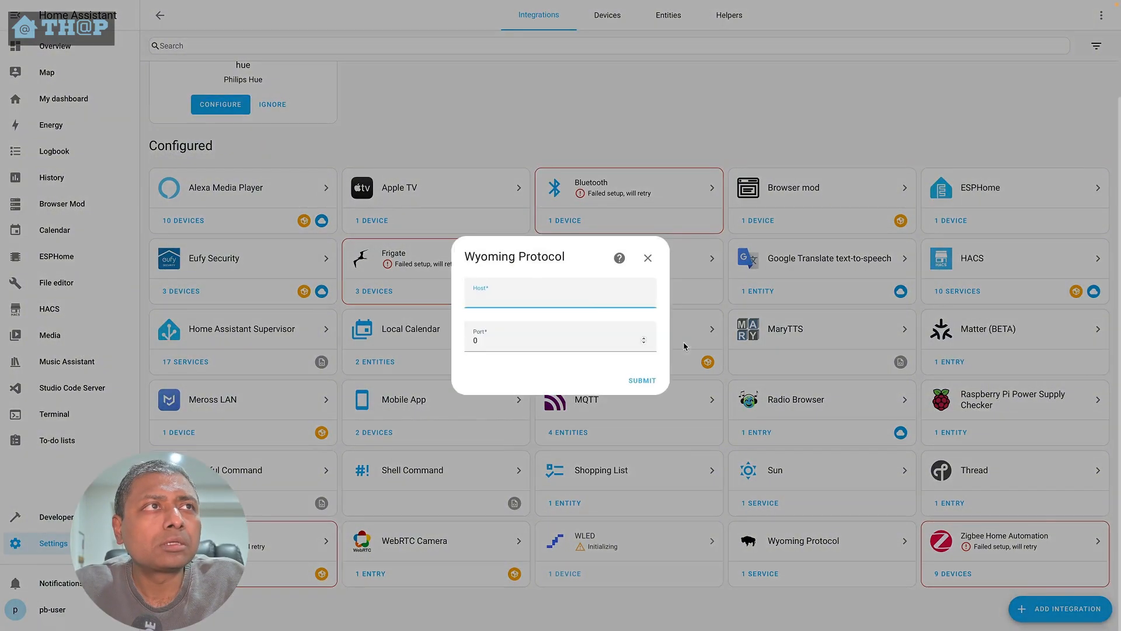
- Enter the Wyoming container's IP address as host and port 10300 for the Whisper integration, submit and finish
{"action": "type", "text": "19"}
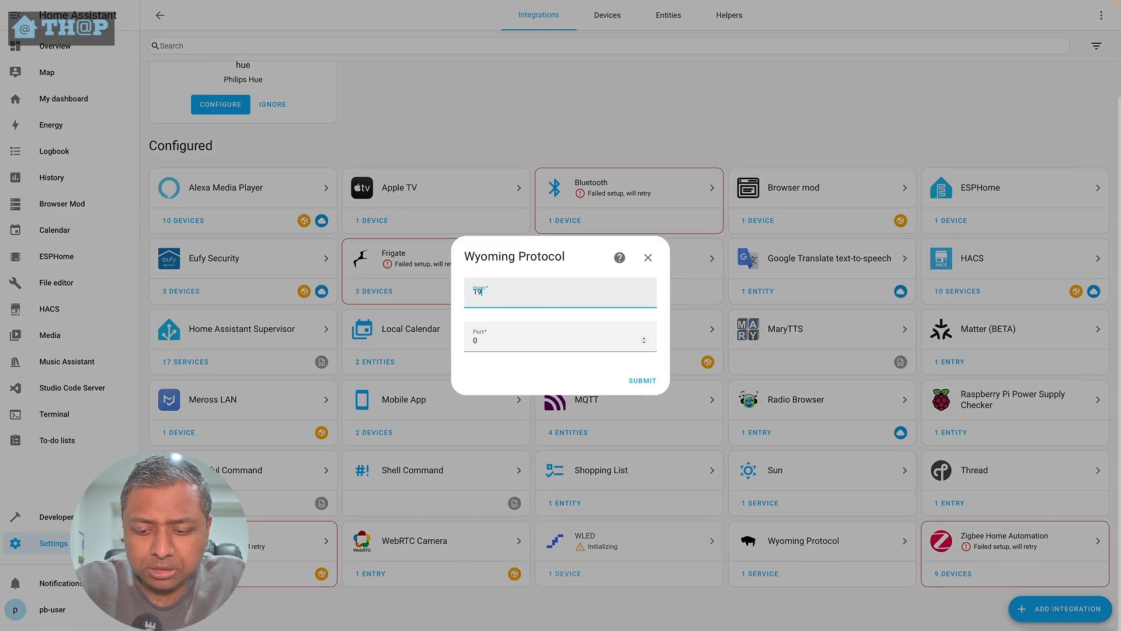
{"action": "type", "text": "68."}
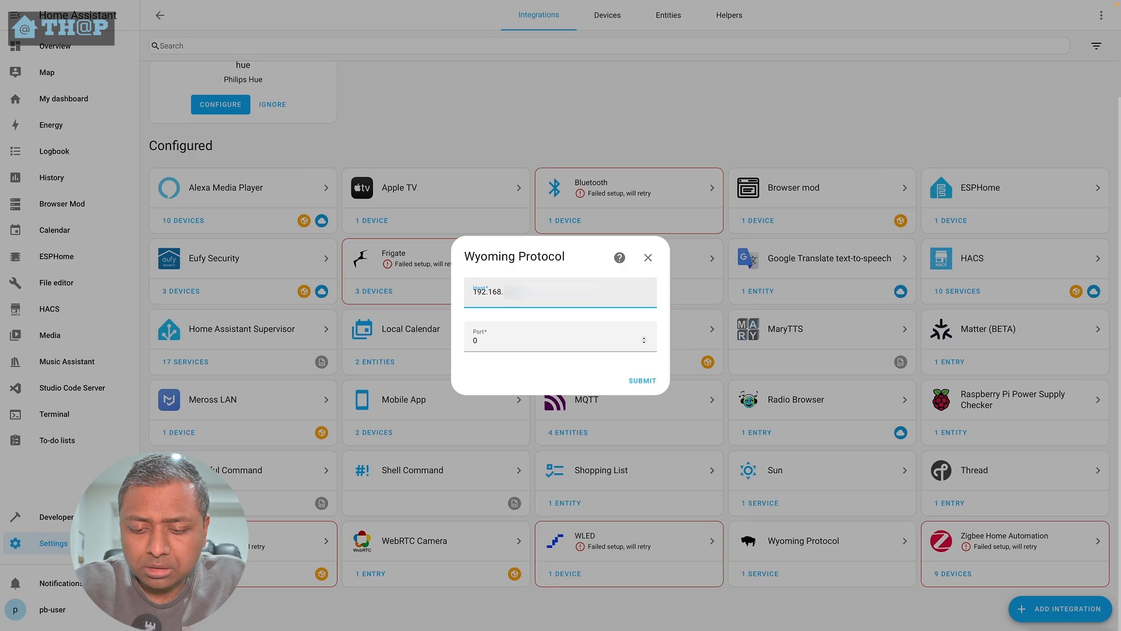
{"action": "left_click", "coordinate": [552, 339]}
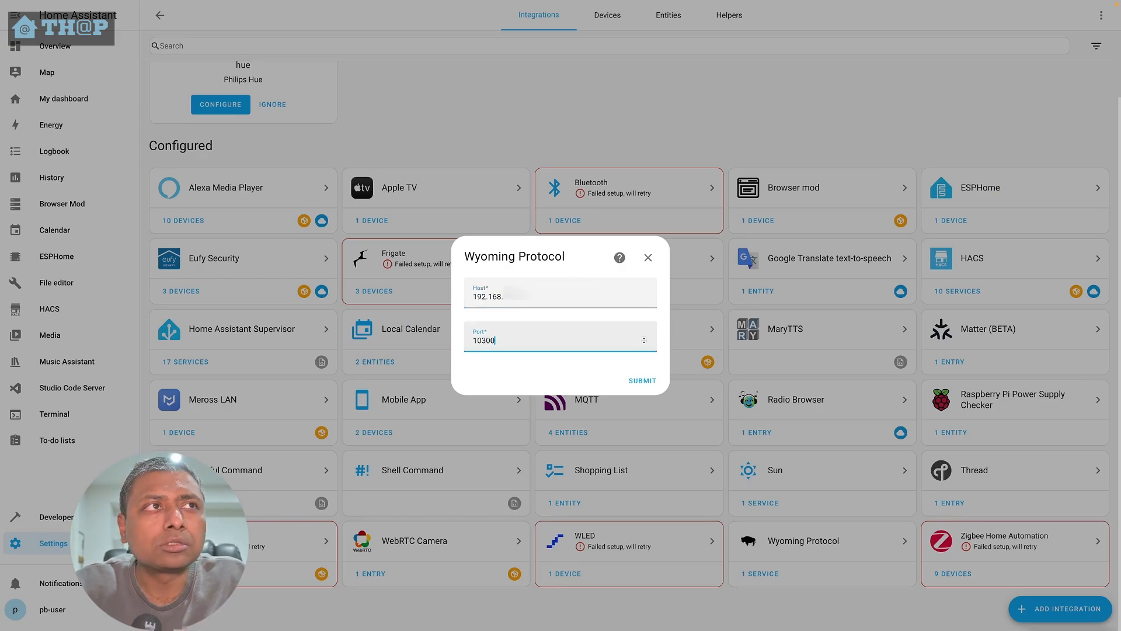
{"action": "left_click", "coordinate": [649, 378]}
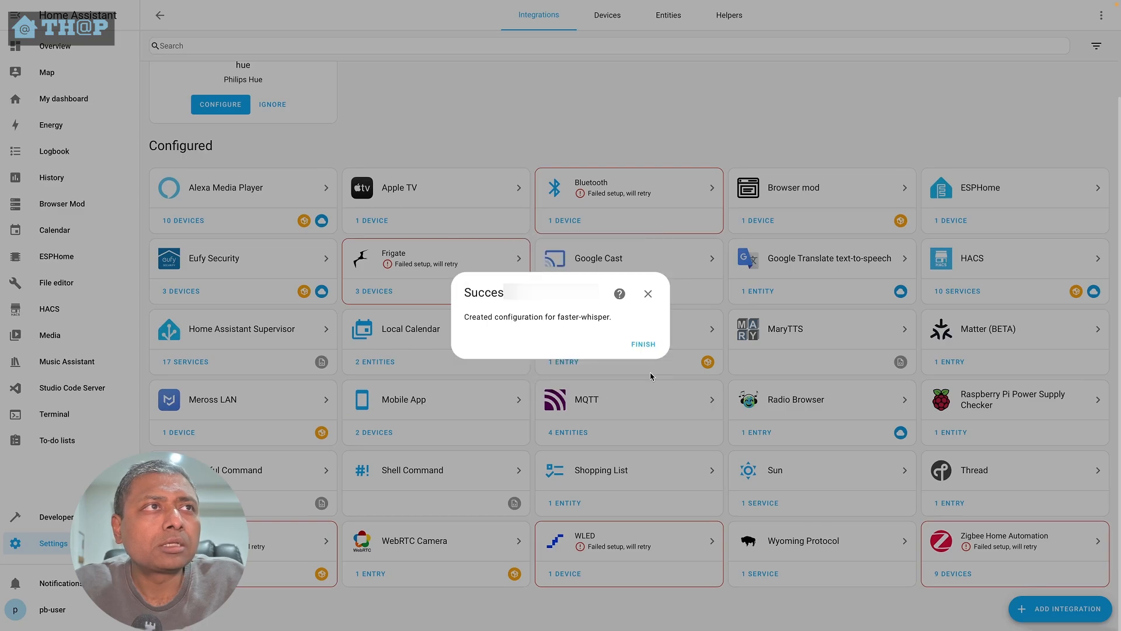
{"action": "left_click", "coordinate": [646, 348]}
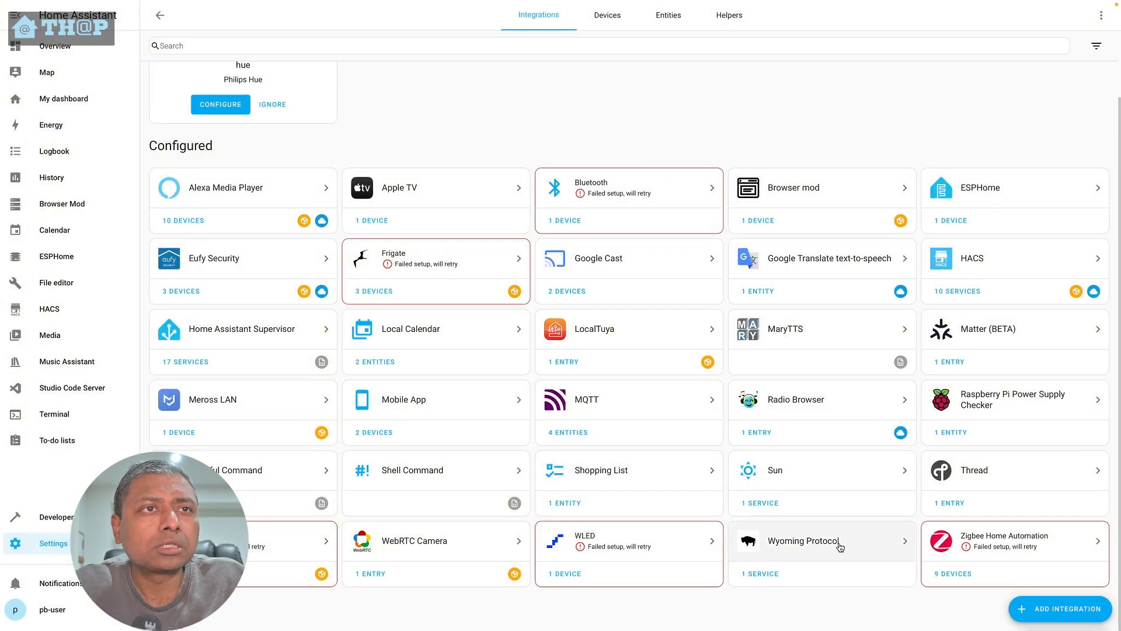
- Add a Piper integration via Wyoming Protocol with the container's IP address as host and port 10200, submit and finish
{"action": "left_click", "coordinate": [1017, 604]}
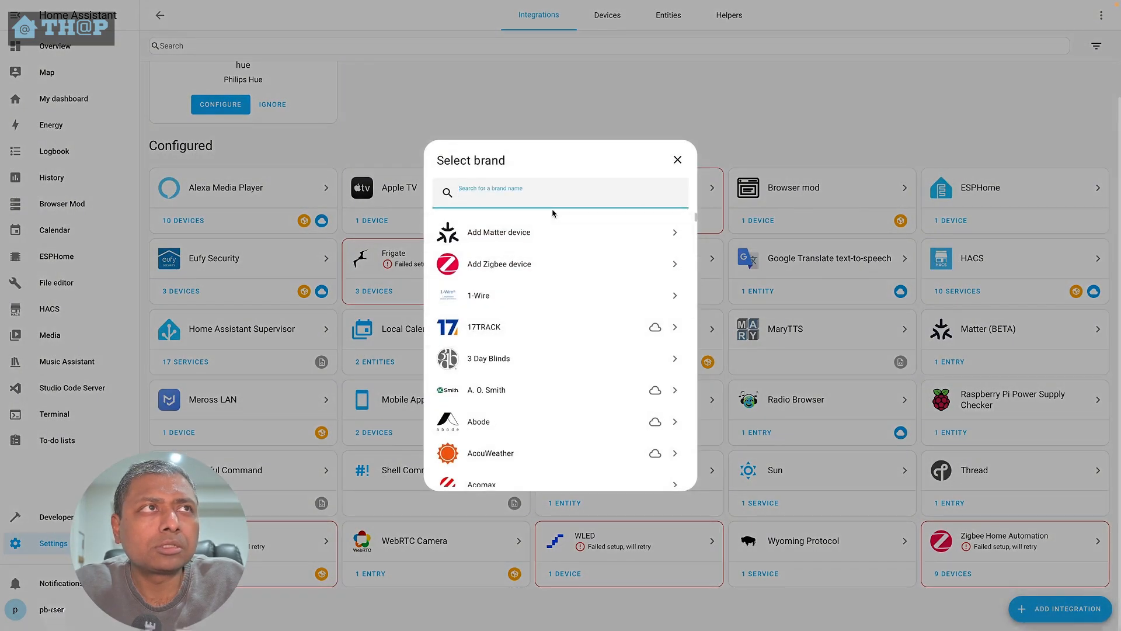
{"action": "type", "text": "piper"}
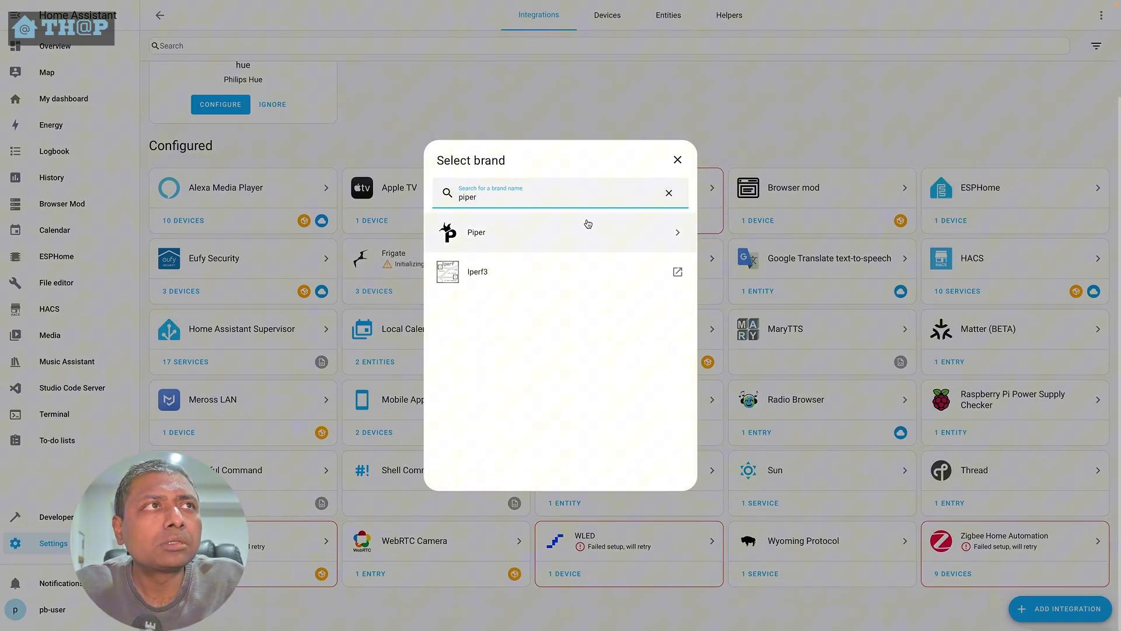
{"action": "left_click", "coordinate": [588, 228]}
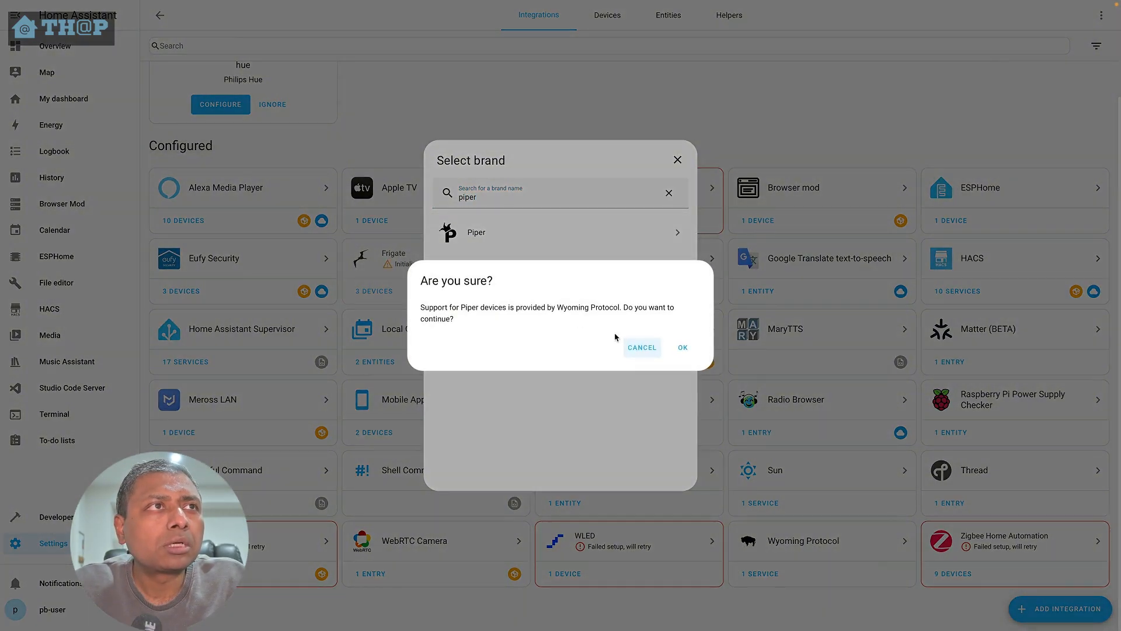
{"action": "left_click", "coordinate": [678, 345]}
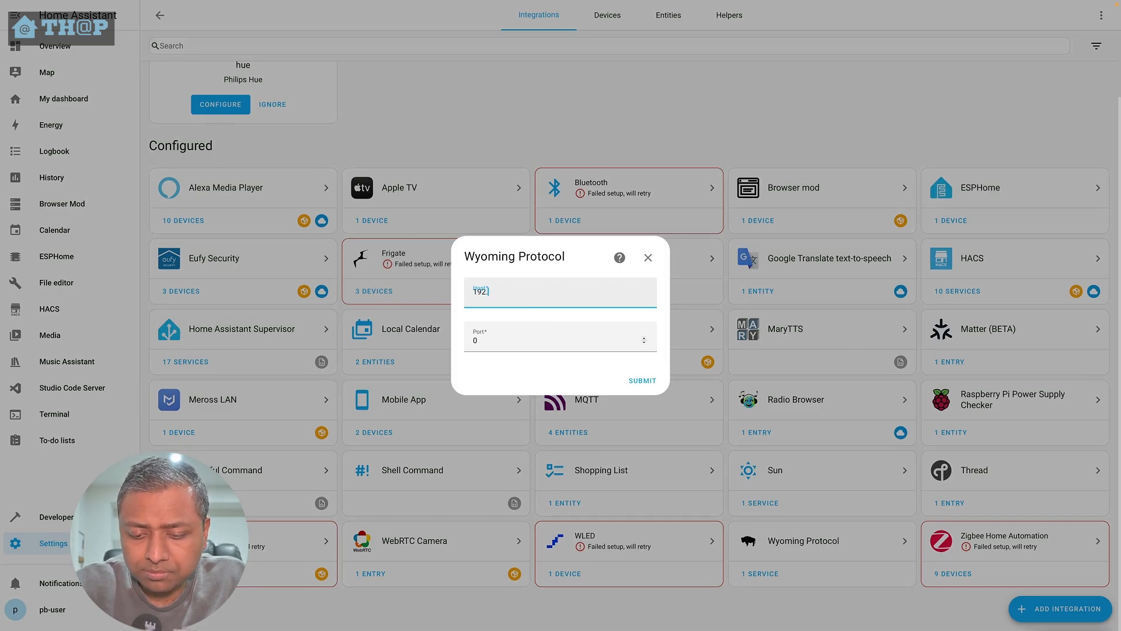
{"action": "type", "text": "192.168."}
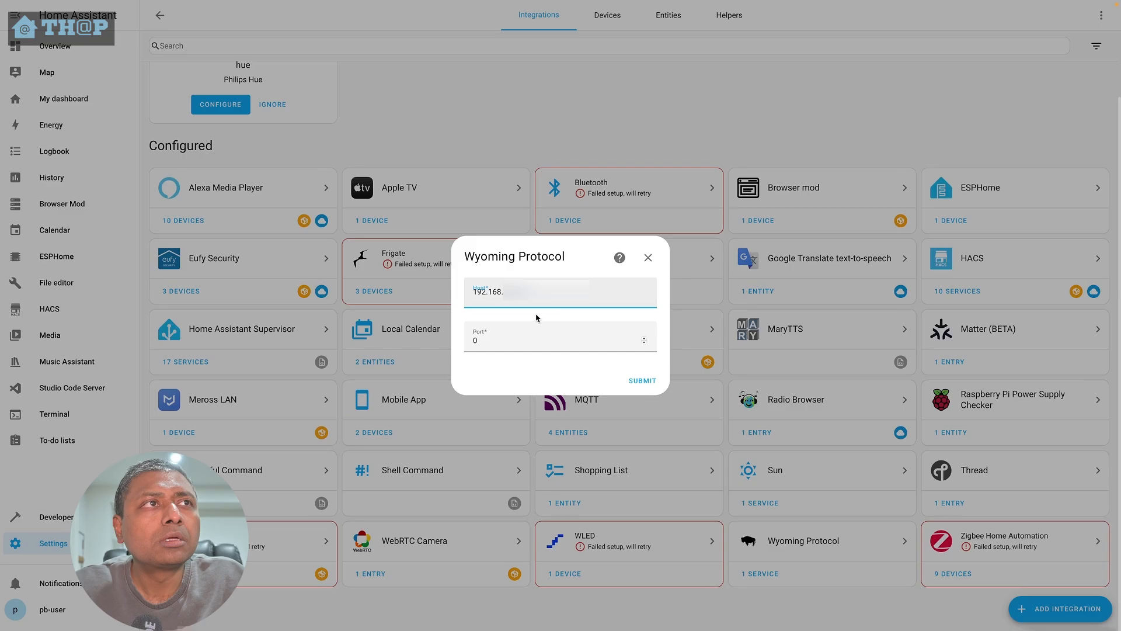
{"action": "left_click", "coordinate": [527, 341]}
{"action": "type", "text": "10200"}
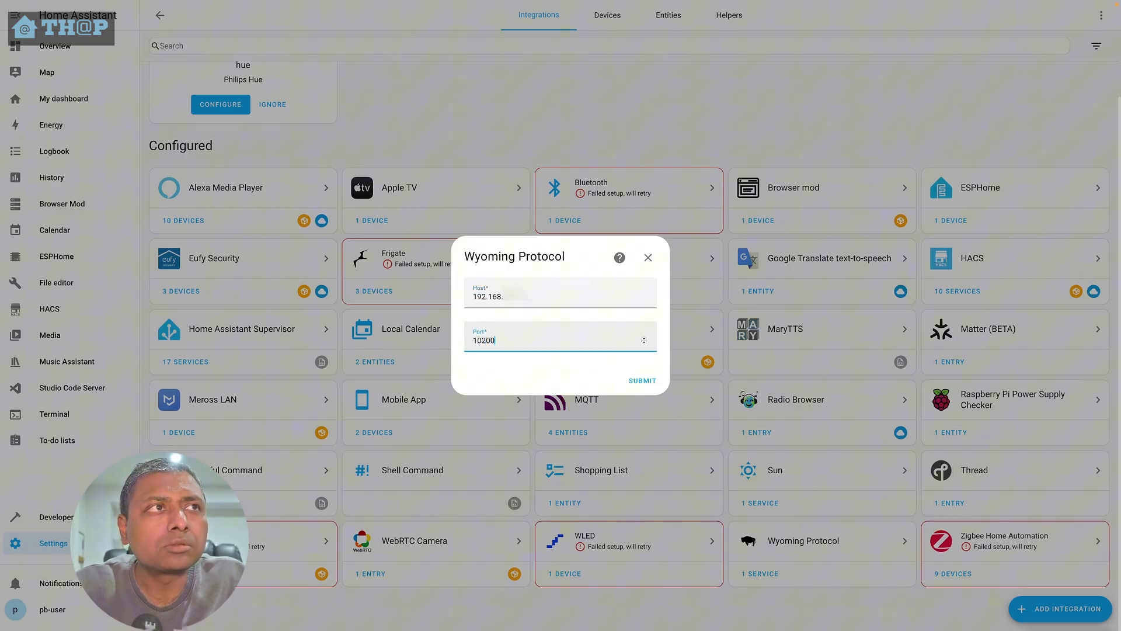
{"action": "left_click", "coordinate": [645, 379]}
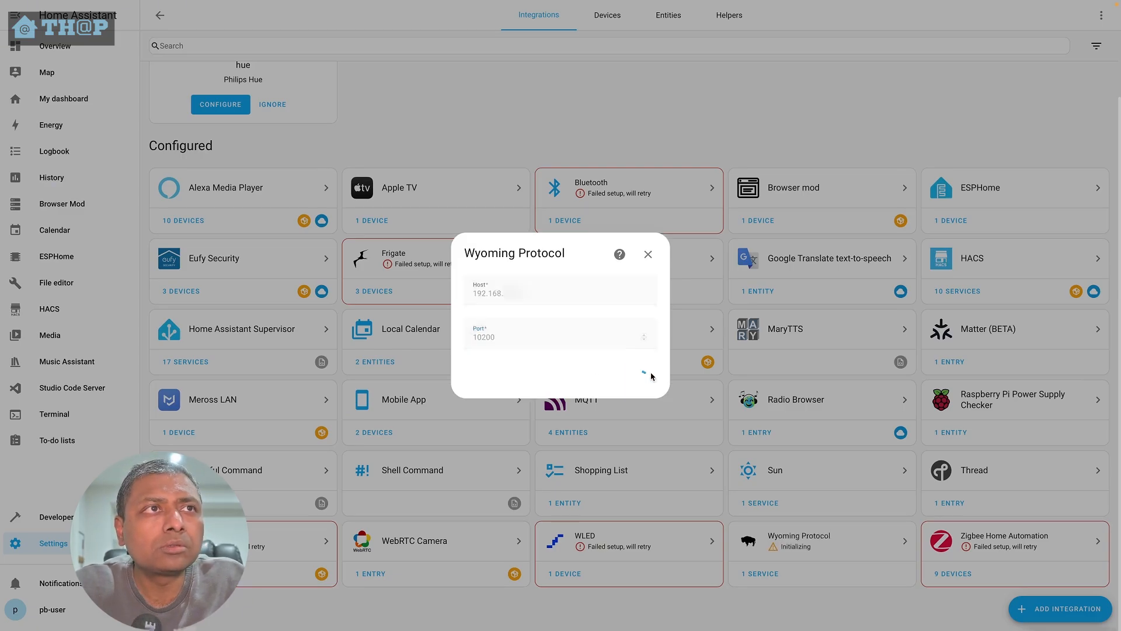
{"action": "left_click", "coordinate": [643, 344]}
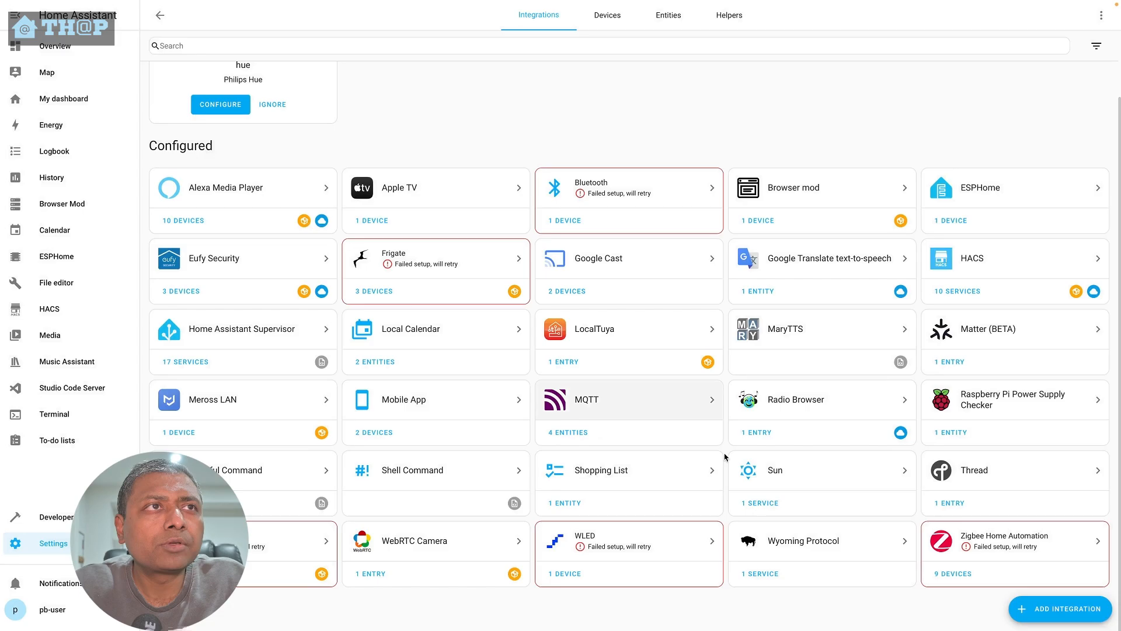
- Open the Wyoming Protocol integration and rename the faster-whisper service entry to remote-whisper
{"action": "left_click", "coordinate": [854, 547]}
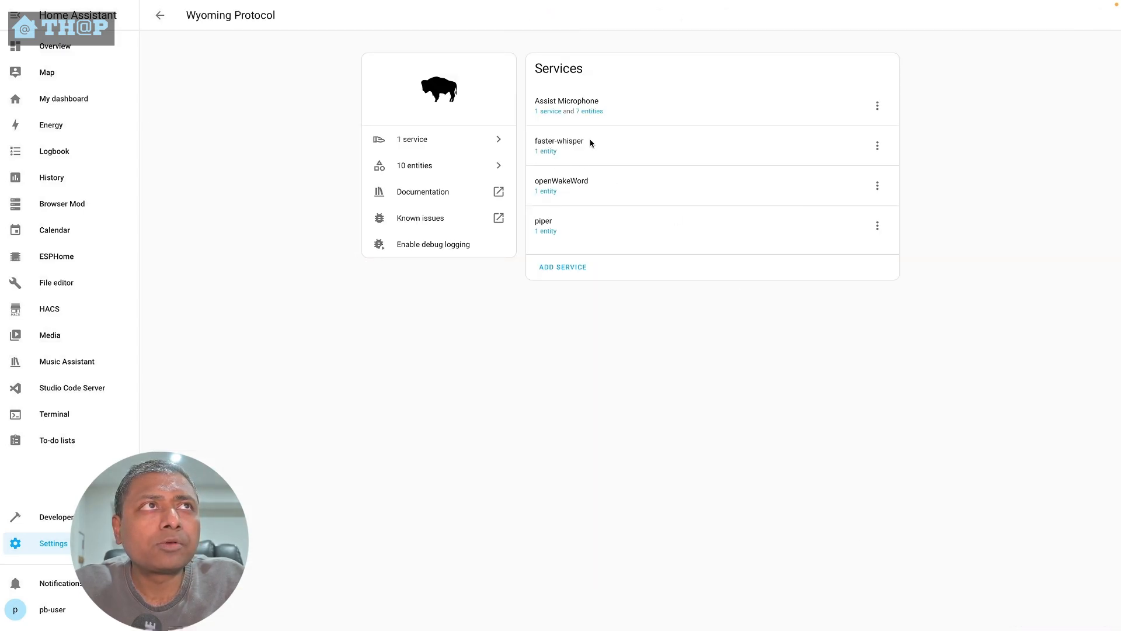
{"action": "left_click", "coordinate": [878, 146]}
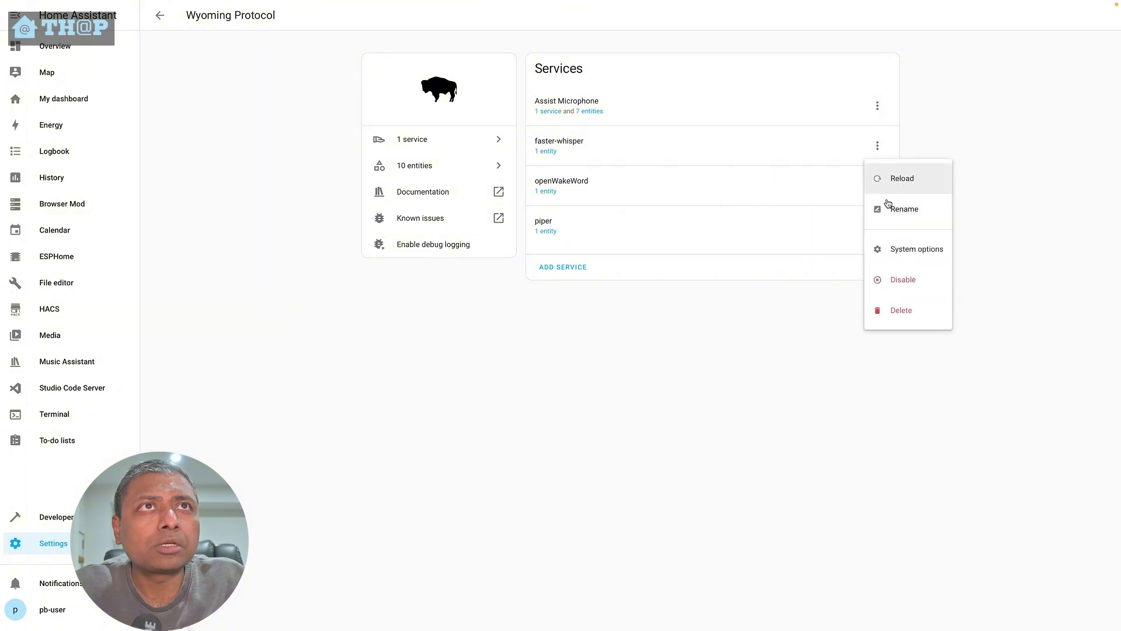
{"action": "left_click", "coordinate": [889, 207]}
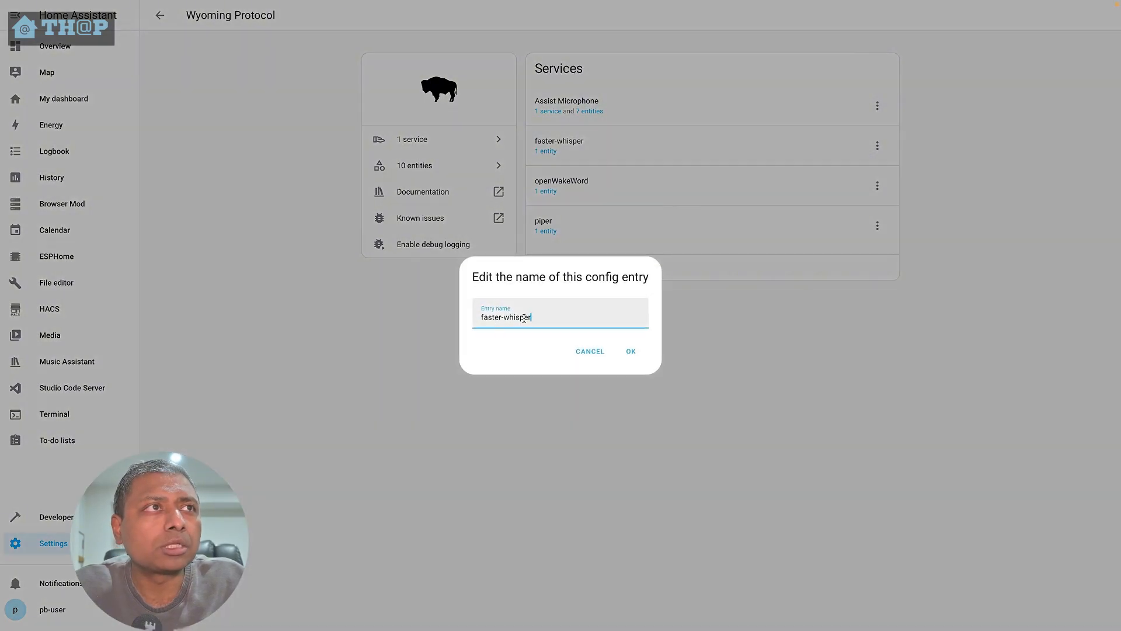
{"action": "left_click_drag", "start_coordinate": [500, 319], "coordinate": [463, 319]}
{"action": "type", "text": "remote"}
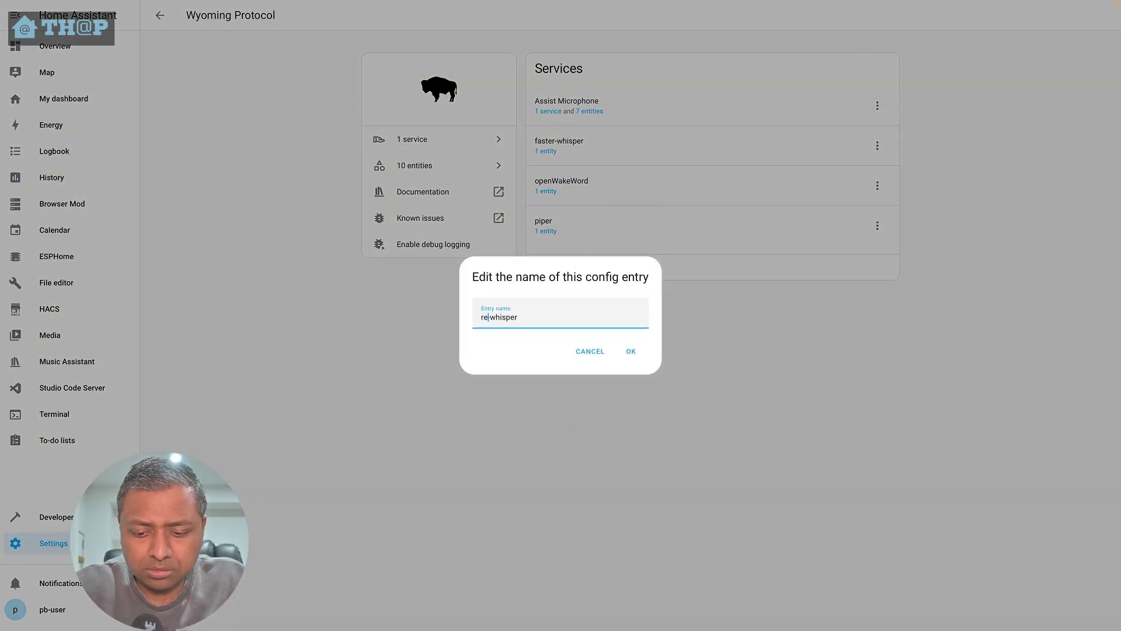
{"action": "left_click", "coordinate": [628, 352]}
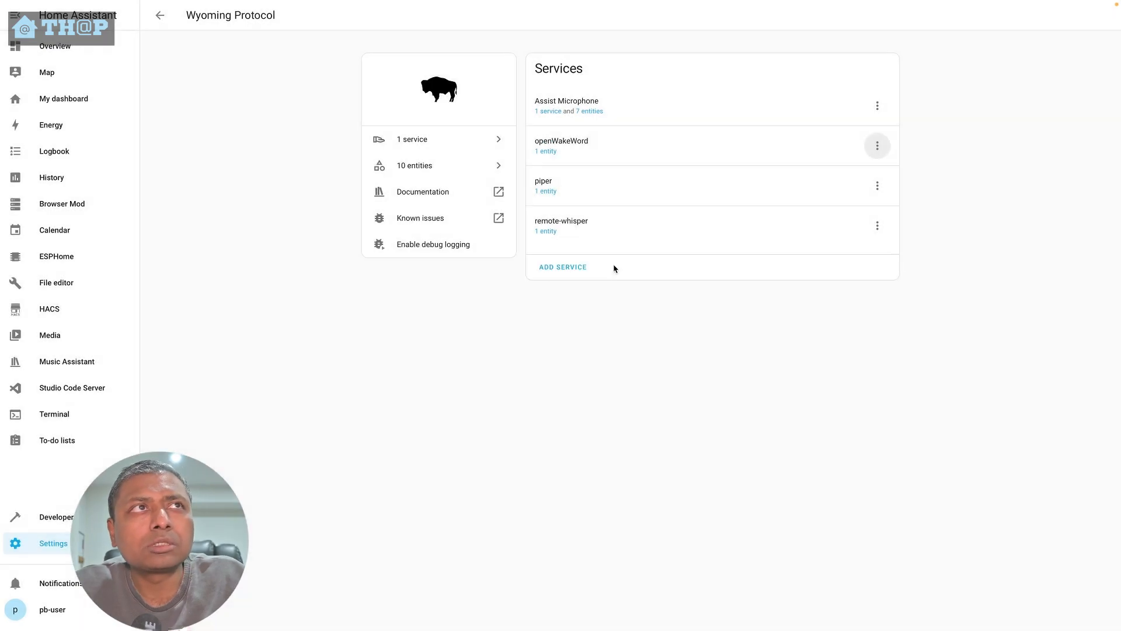
- Rename the piper service entry to remote-piper
{"action": "left_click", "coordinate": [882, 190]}
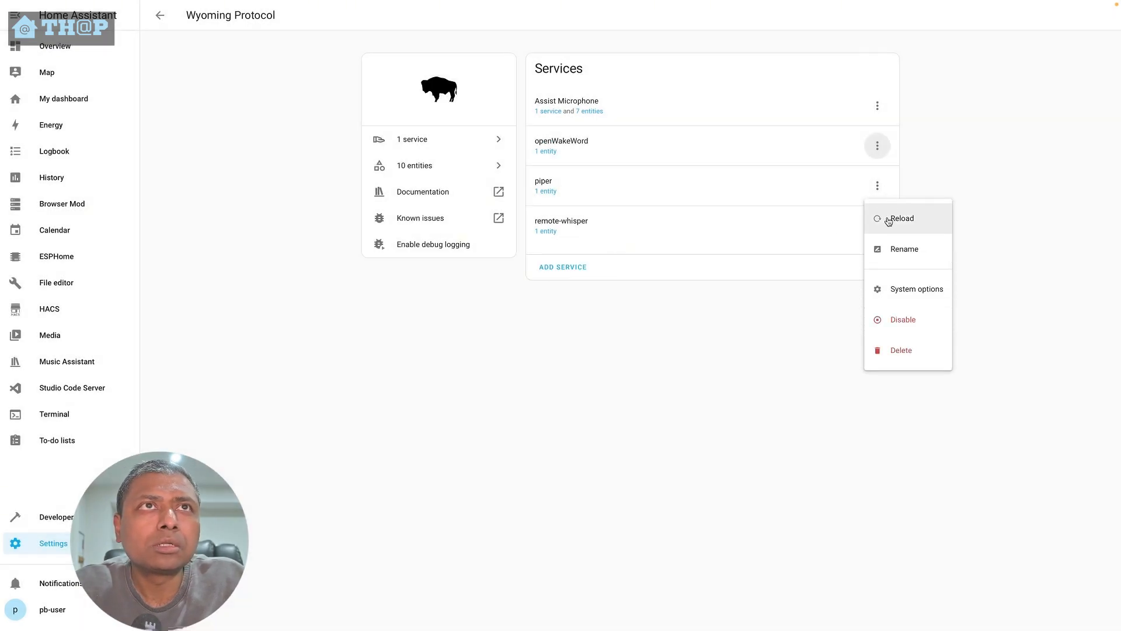
{"action": "left_click", "coordinate": [888, 248]}
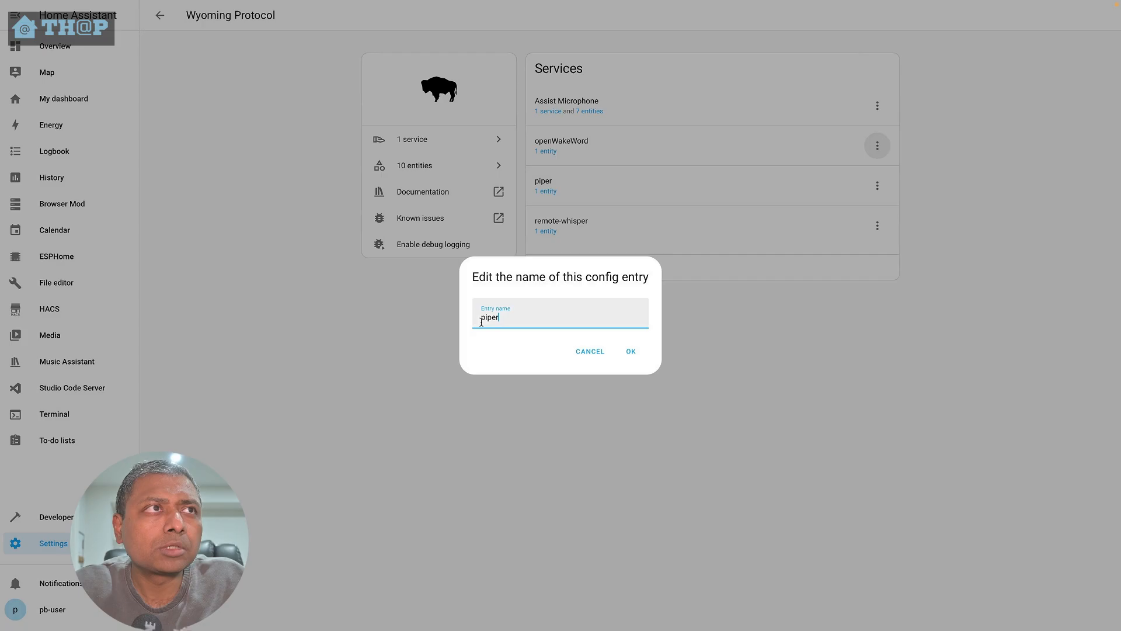
{"action": "left_click", "coordinate": [481, 319]}
{"action": "type", "text": "remote-"}
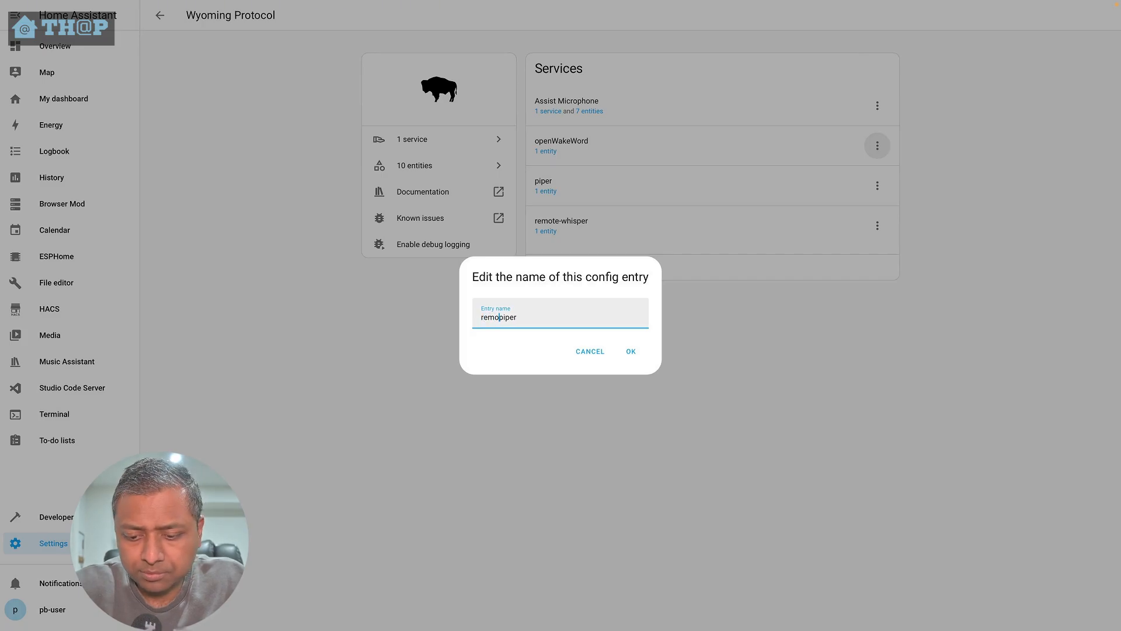
{"action": "left_click", "coordinate": [632, 351]}
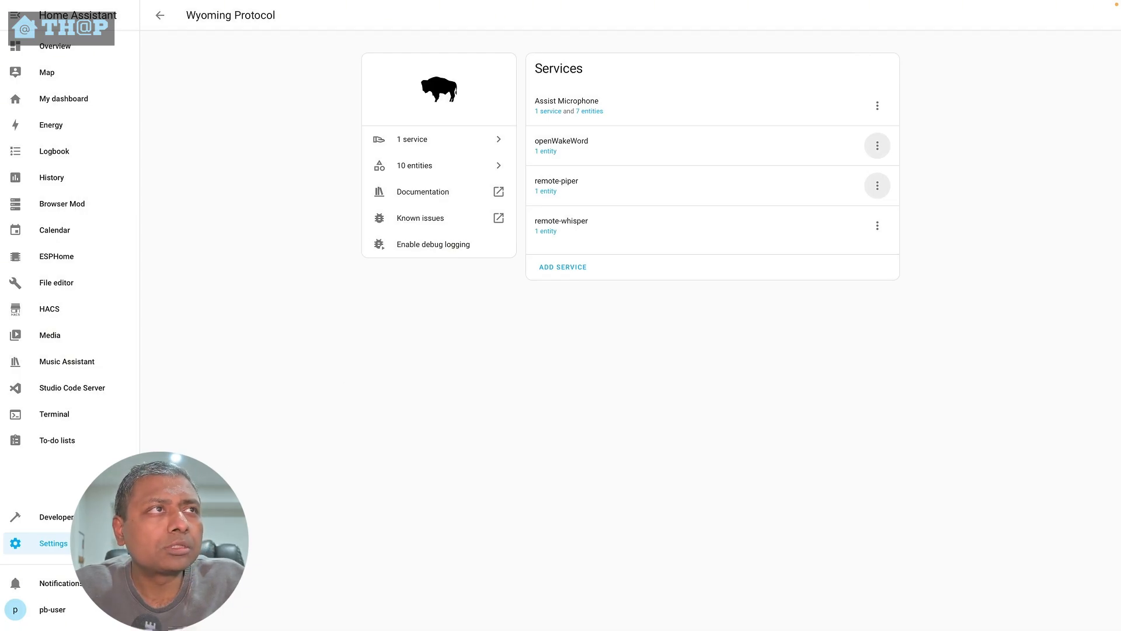
- Open the Default Assistant in Voice assistants and inspect its speech-to-text and text-to-speech engine choices, then close it
{"action": "left_click", "coordinate": [533, 296]}
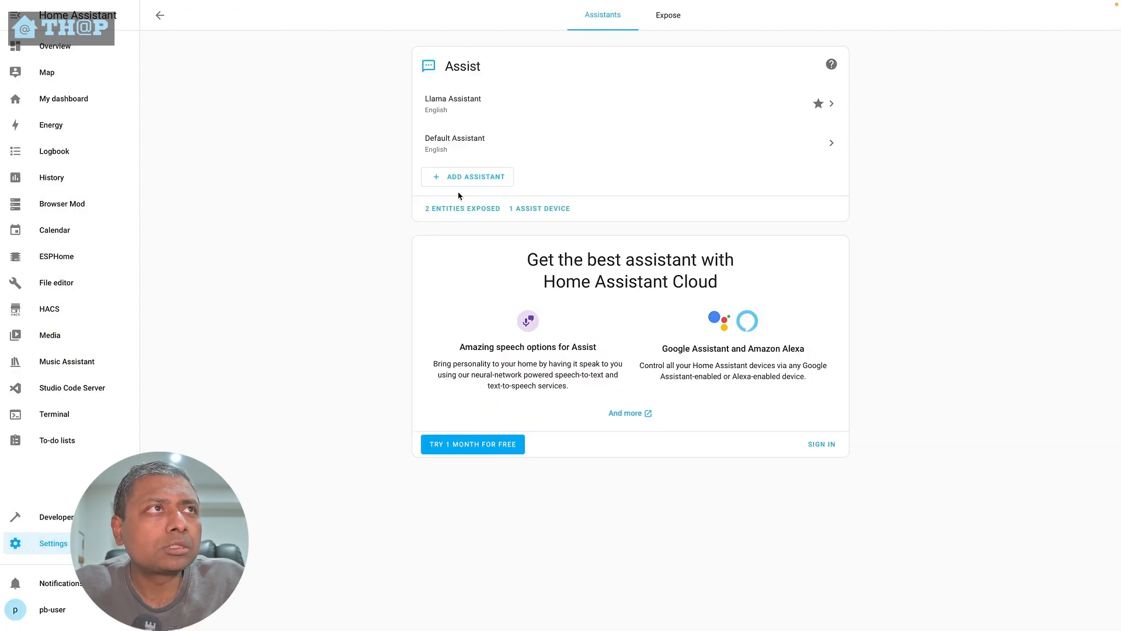
{"action": "left_click", "coordinate": [454, 153]}
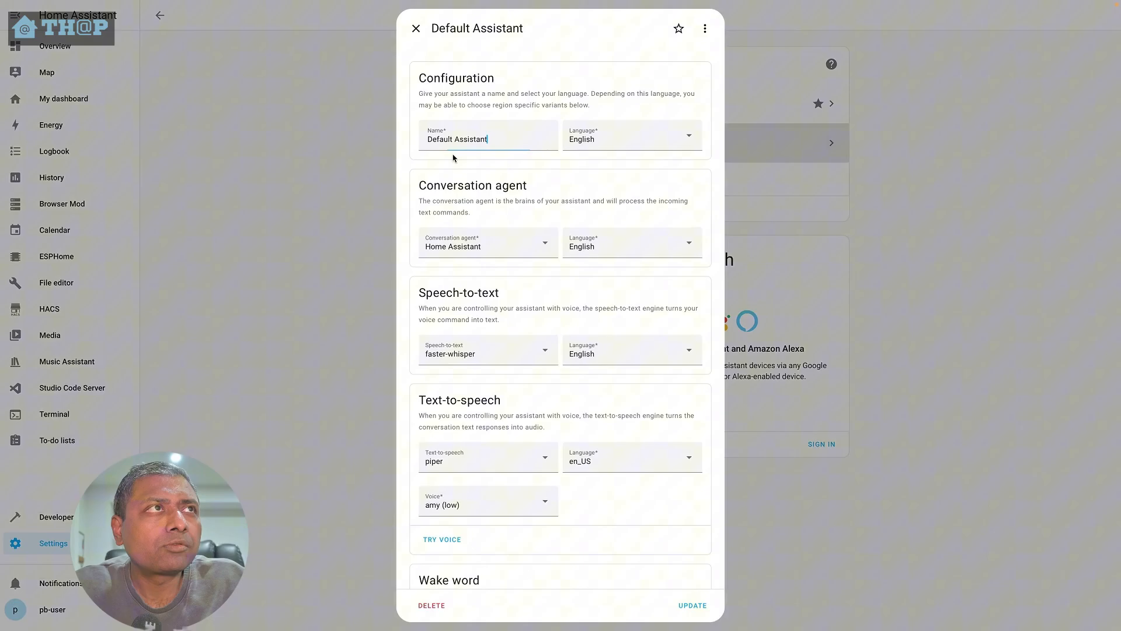
{"action": "left_click", "coordinate": [517, 449]}
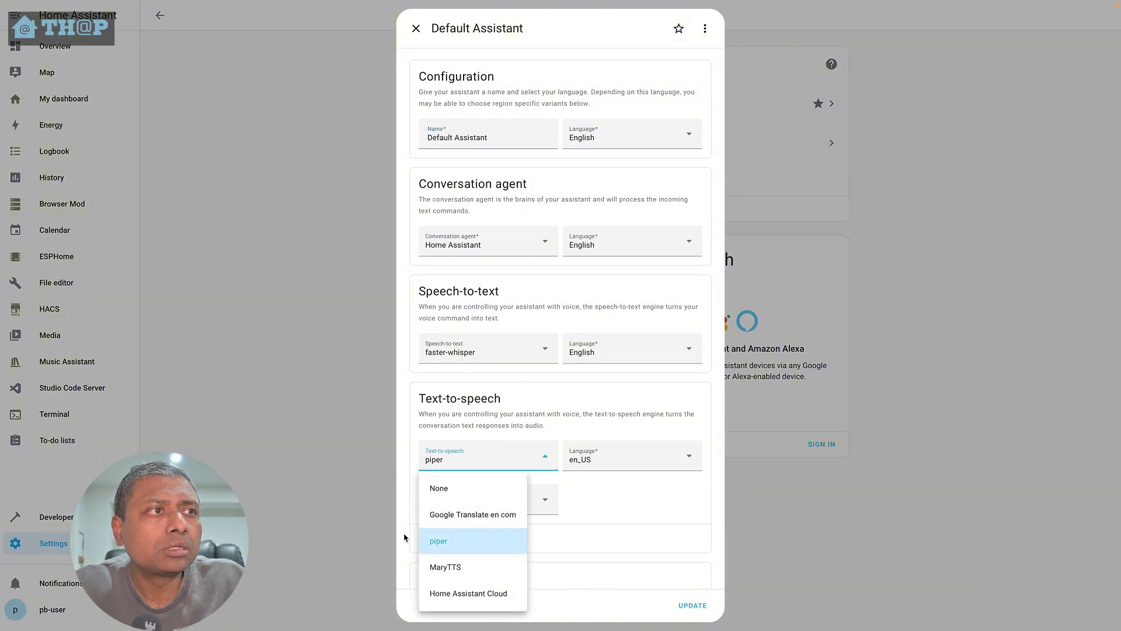
{"action": "left_click", "coordinate": [468, 355]}
{"action": "left_click", "coordinate": [544, 399]}
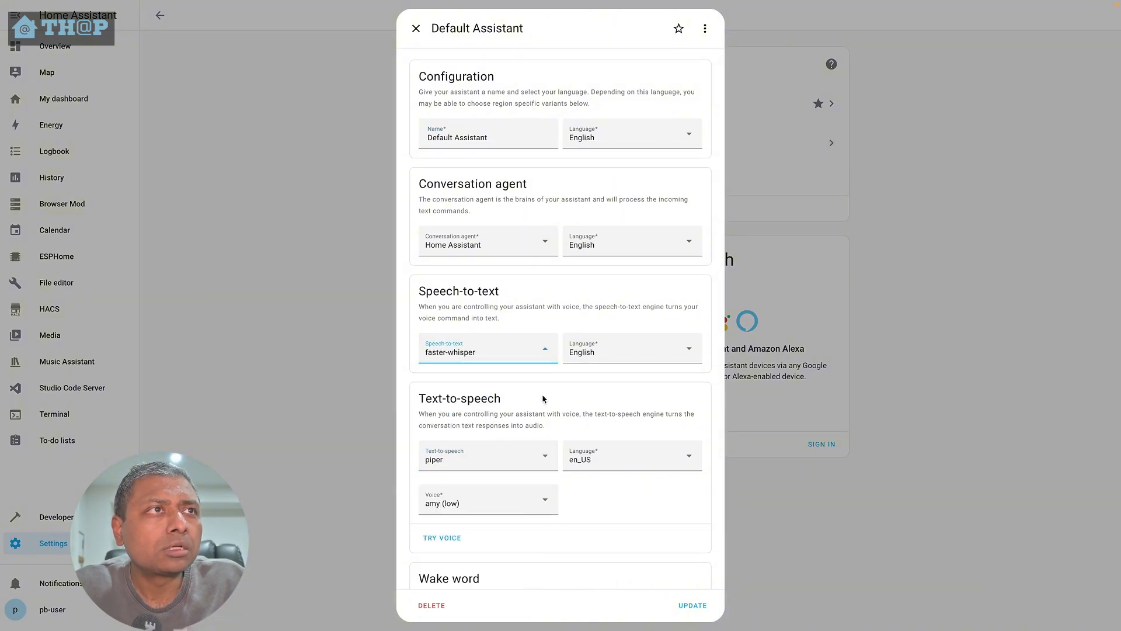
{"action": "left_click", "coordinate": [416, 29]}
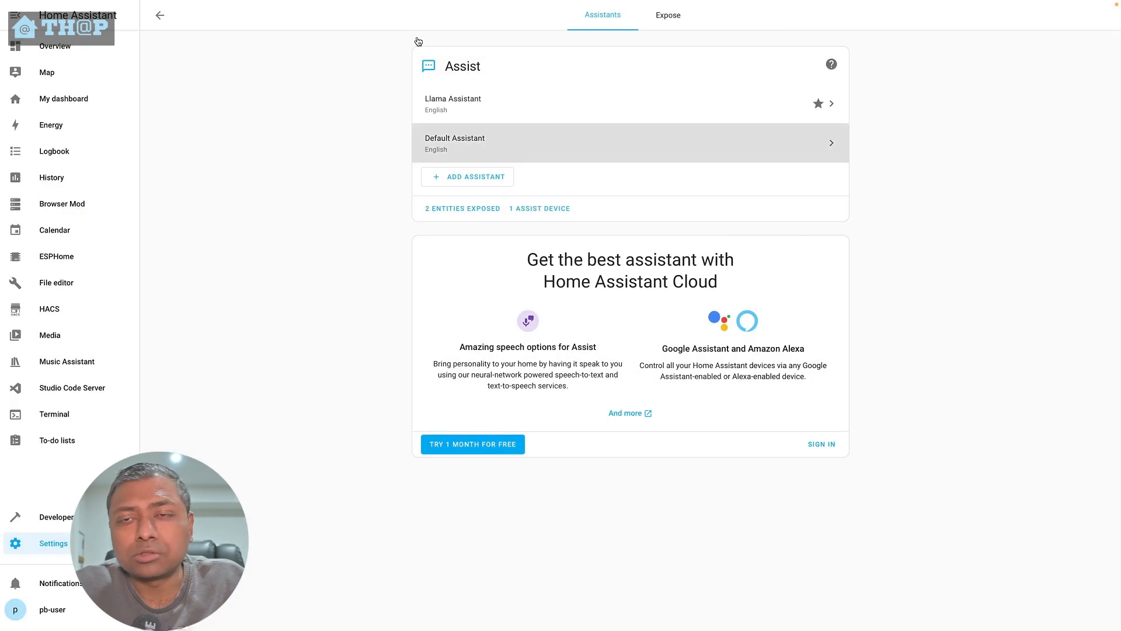
- Open the remote-piper service's entity settings and set its name to remote-piper
{"action": "left_click", "coordinate": [53, 543]}
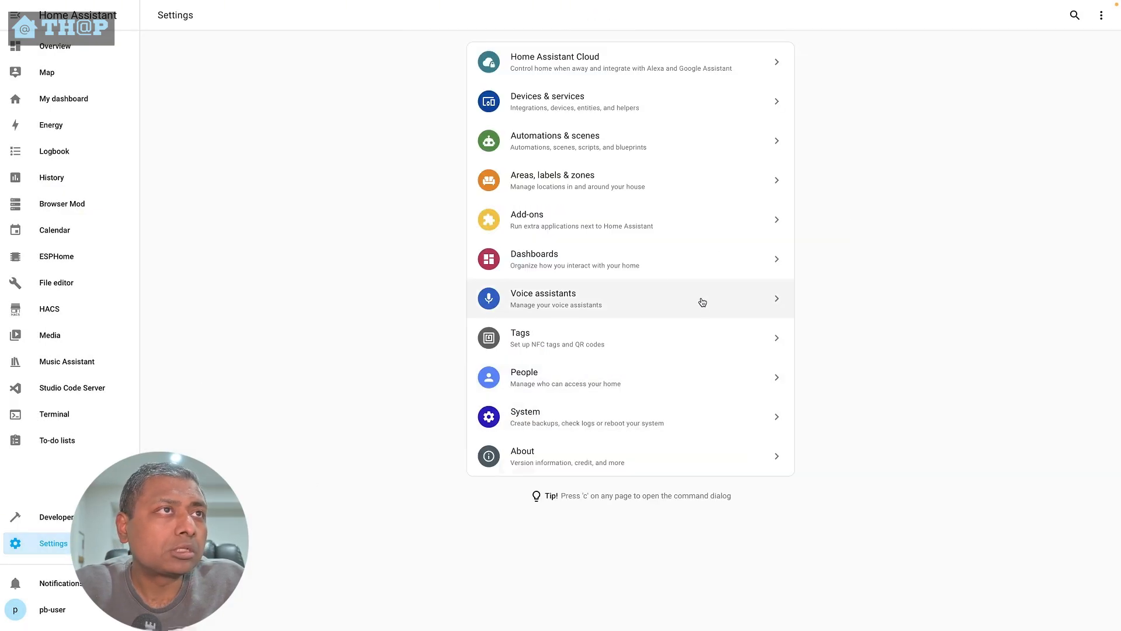
{"action": "left_click", "coordinate": [561, 112]}
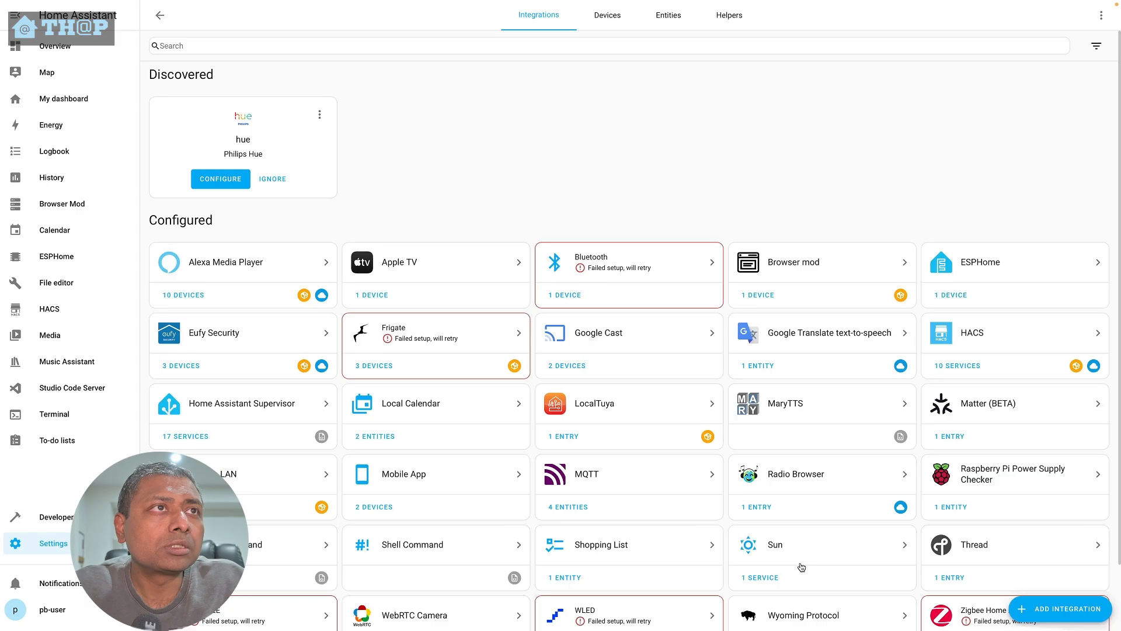
{"action": "left_click", "coordinate": [802, 614]}
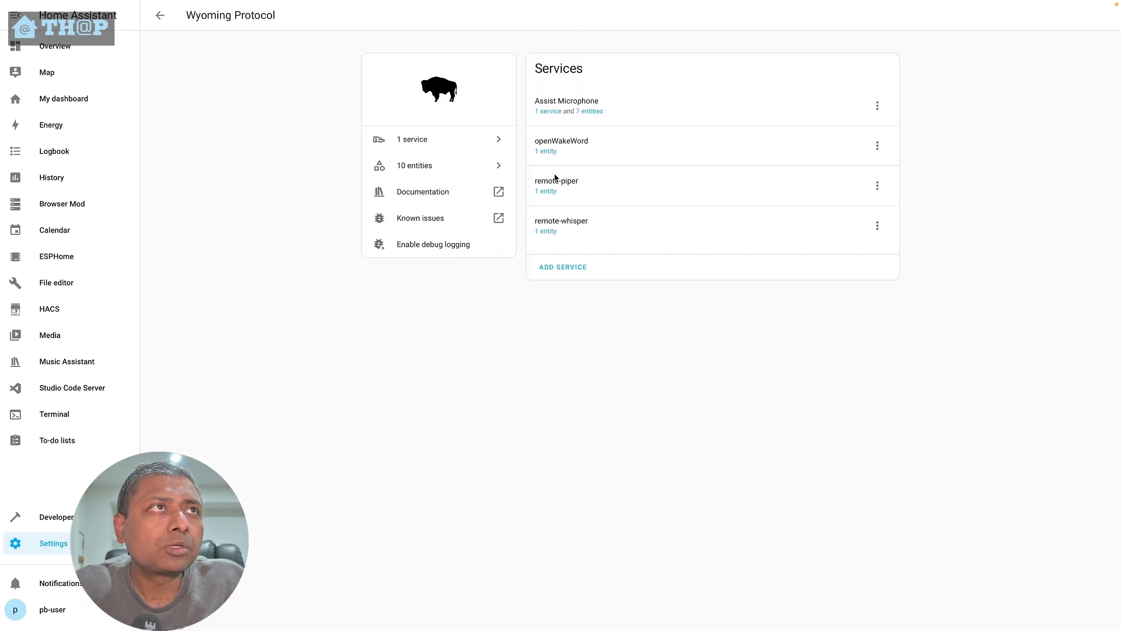
{"action": "left_click", "coordinate": [546, 192]}
{"action": "left_click", "coordinate": [222, 110]}
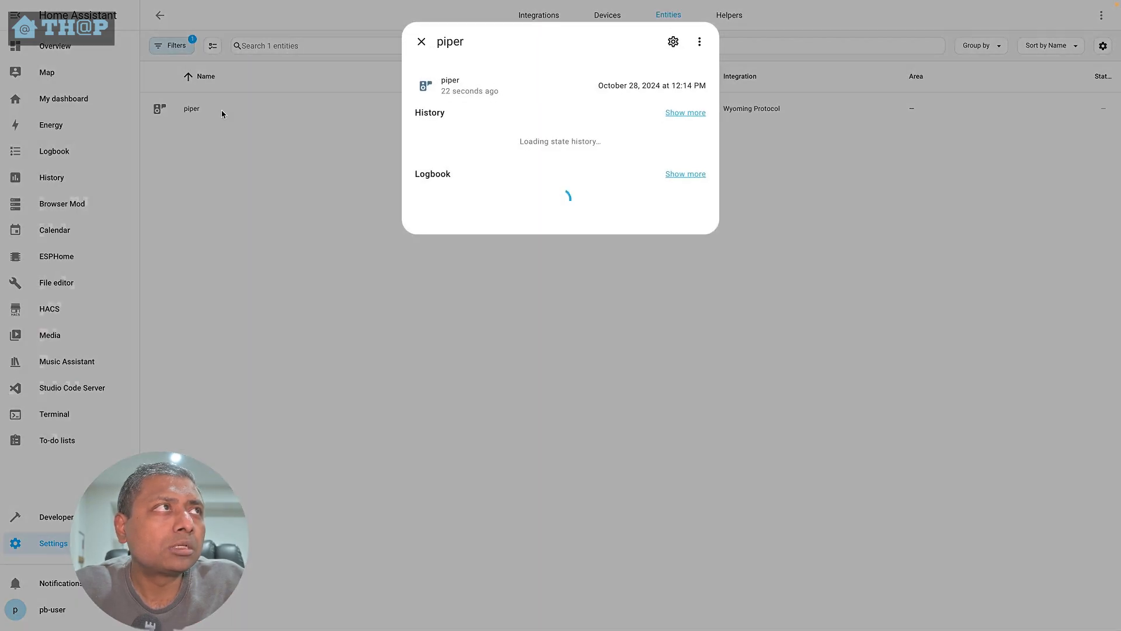
{"action": "left_click", "coordinate": [673, 42]}
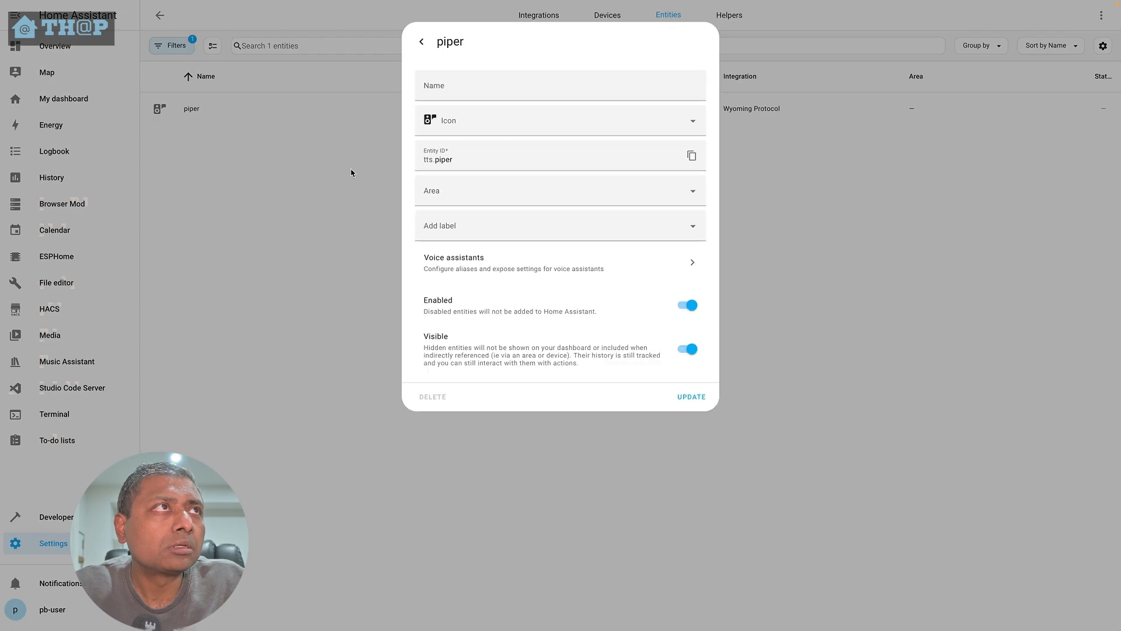
{"action": "left_click", "coordinate": [444, 89]}
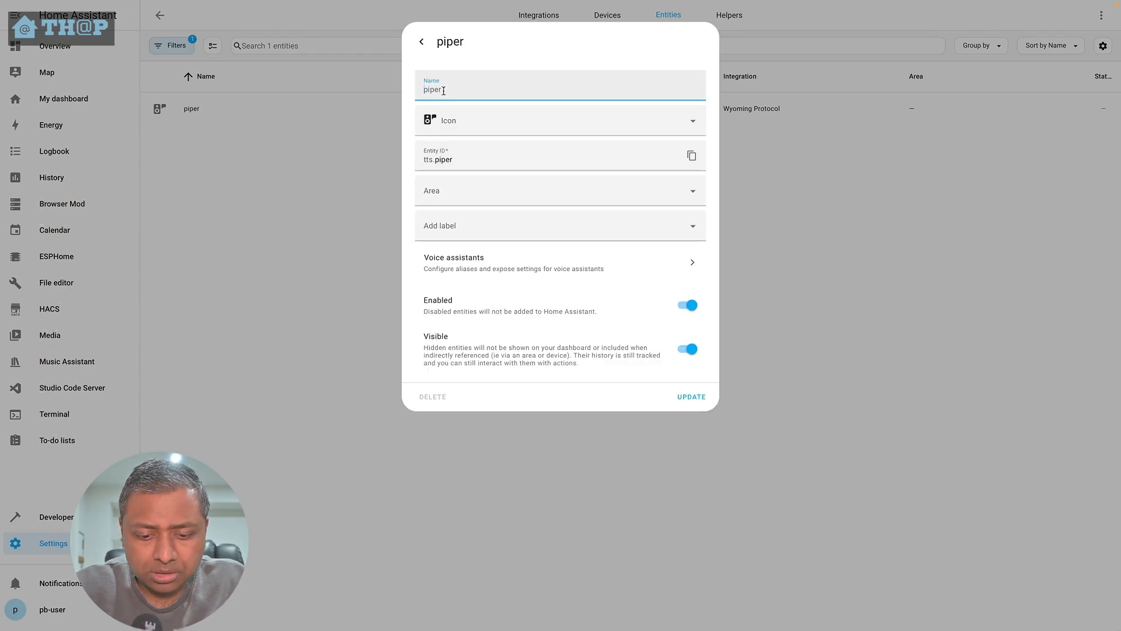
{"action": "type", "text": "remote-piper"}
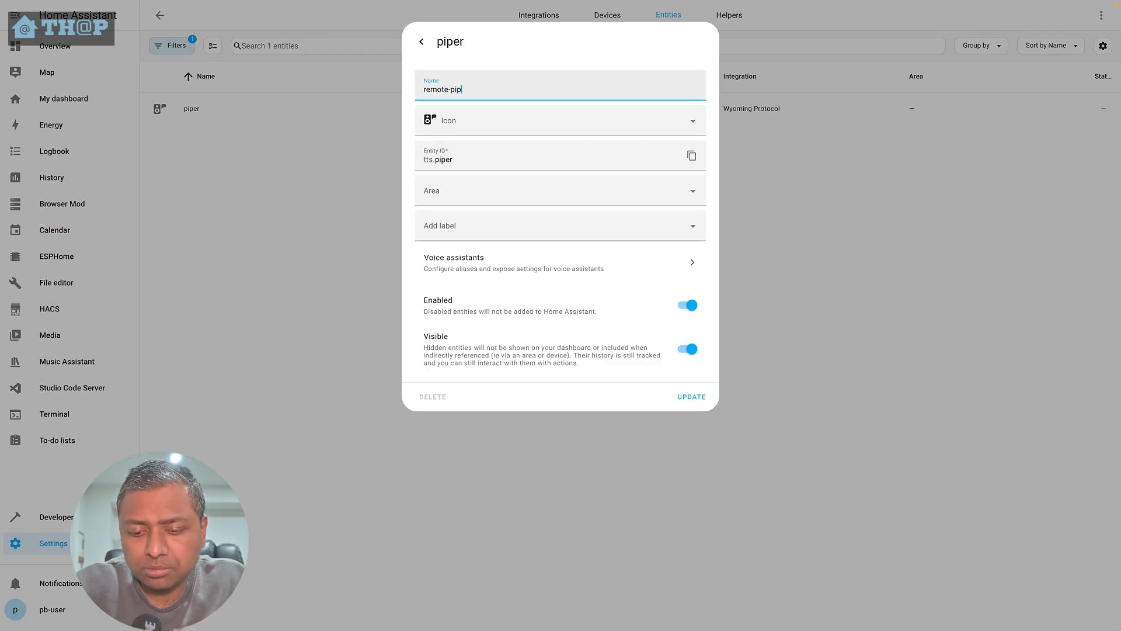
{"action": "left_click", "coordinate": [672, 398]}
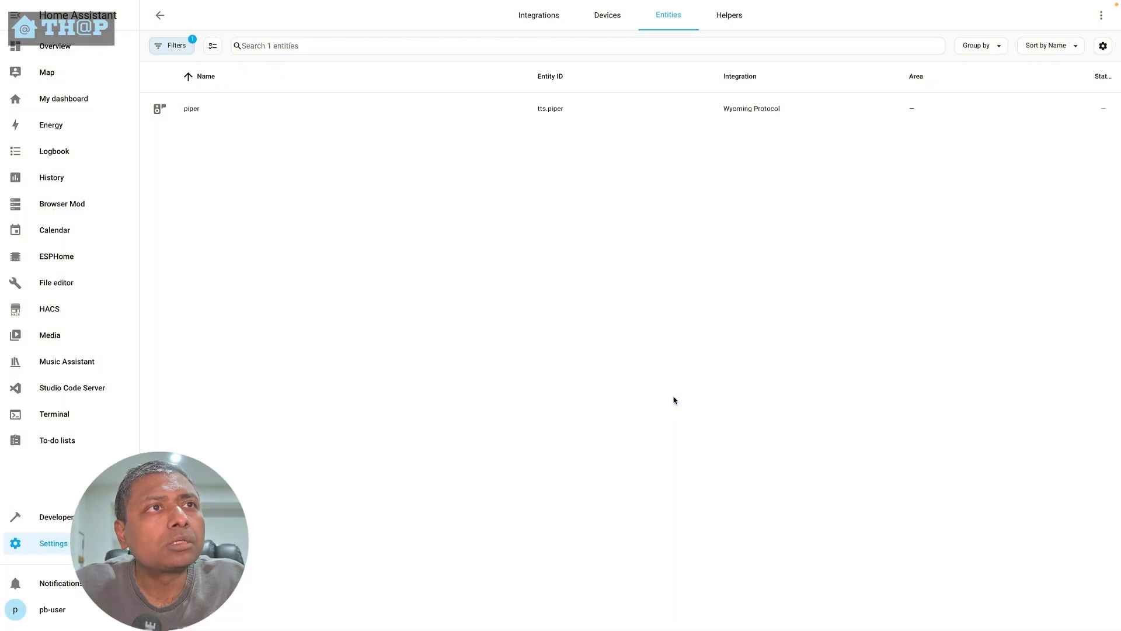
- Open the remote-whisper service's entity settings and set its name to remote-whisper
{"action": "left_click", "coordinate": [159, 15]}
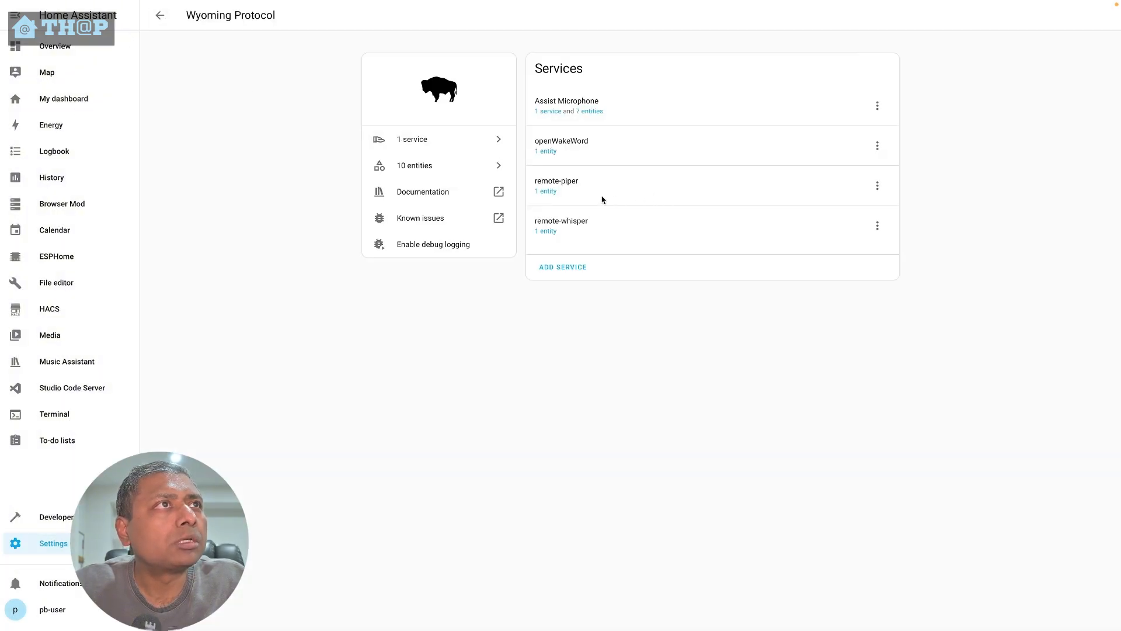
{"action": "left_click", "coordinate": [548, 231]}
{"action": "left_click", "coordinate": [196, 112]}
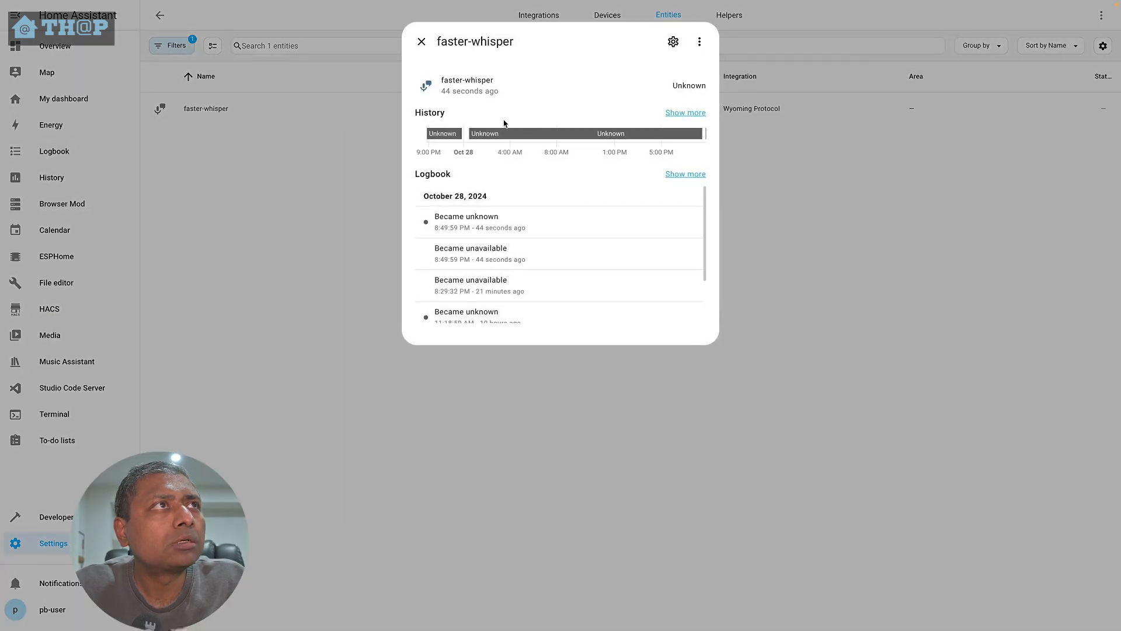
{"action": "left_click", "coordinate": [674, 42]}
{"action": "left_click", "coordinate": [442, 92]}
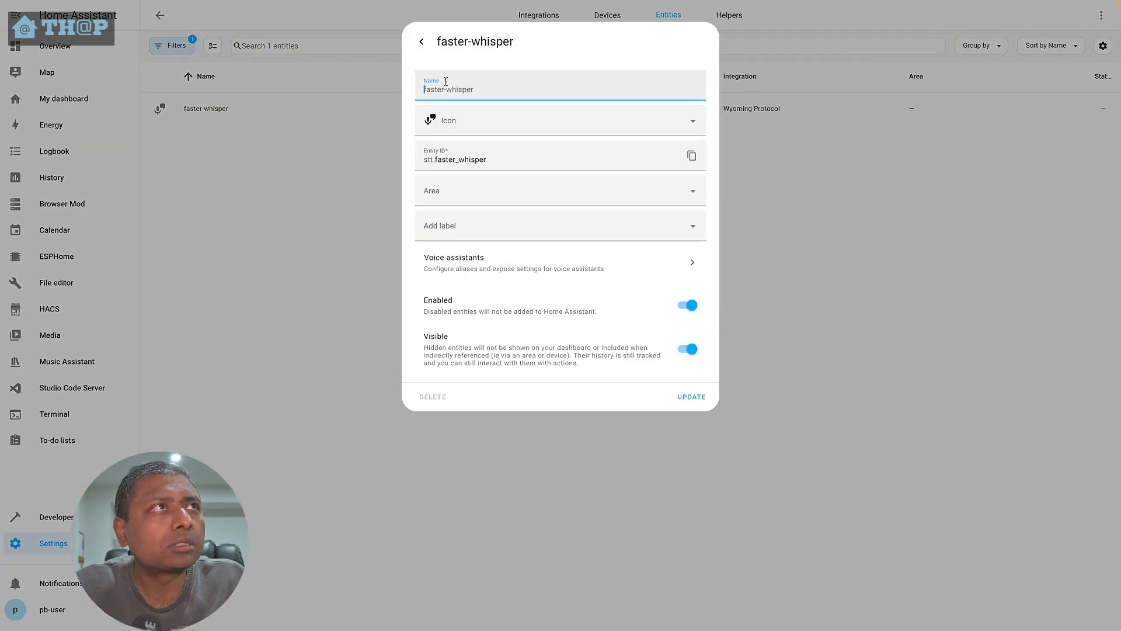
{"action": "type", "text": "remote-whisper"}
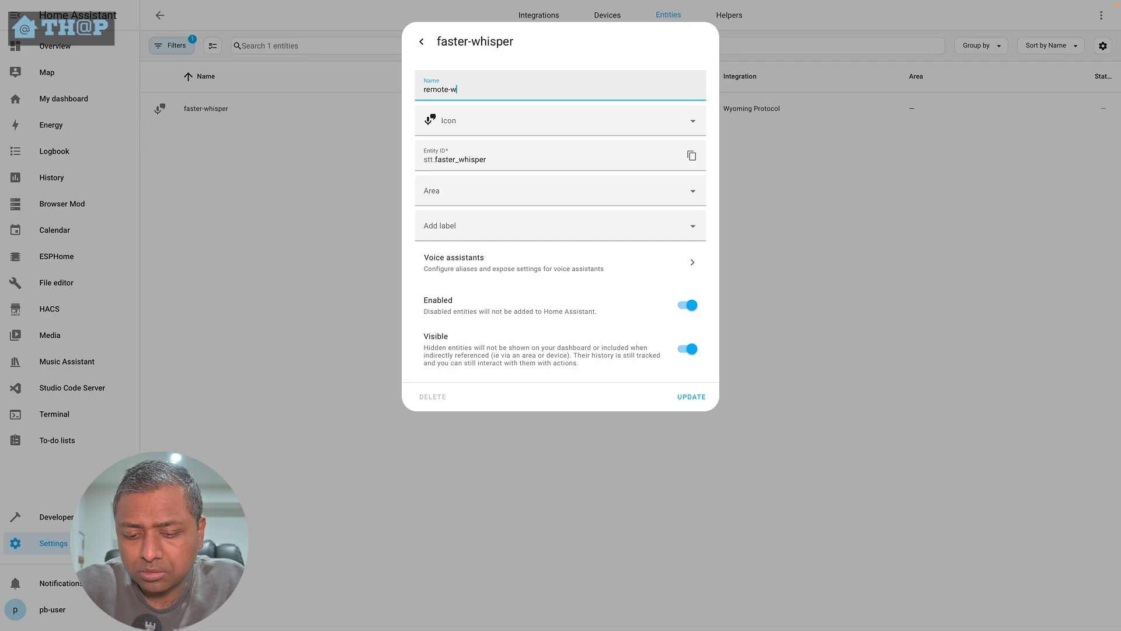
{"action": "left_click", "coordinate": [700, 396]}
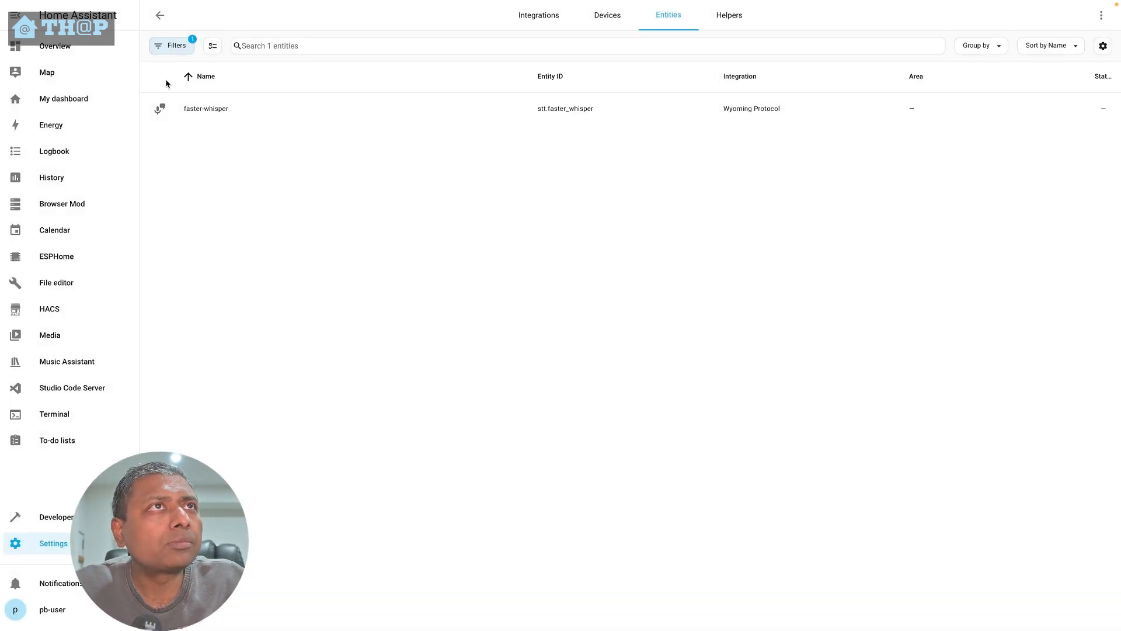
- Set the Default Assistant's speech-to-text engine to remote-whisper and its text-to-speech engine to remote-piper
{"action": "left_click", "coordinate": [159, 15]}
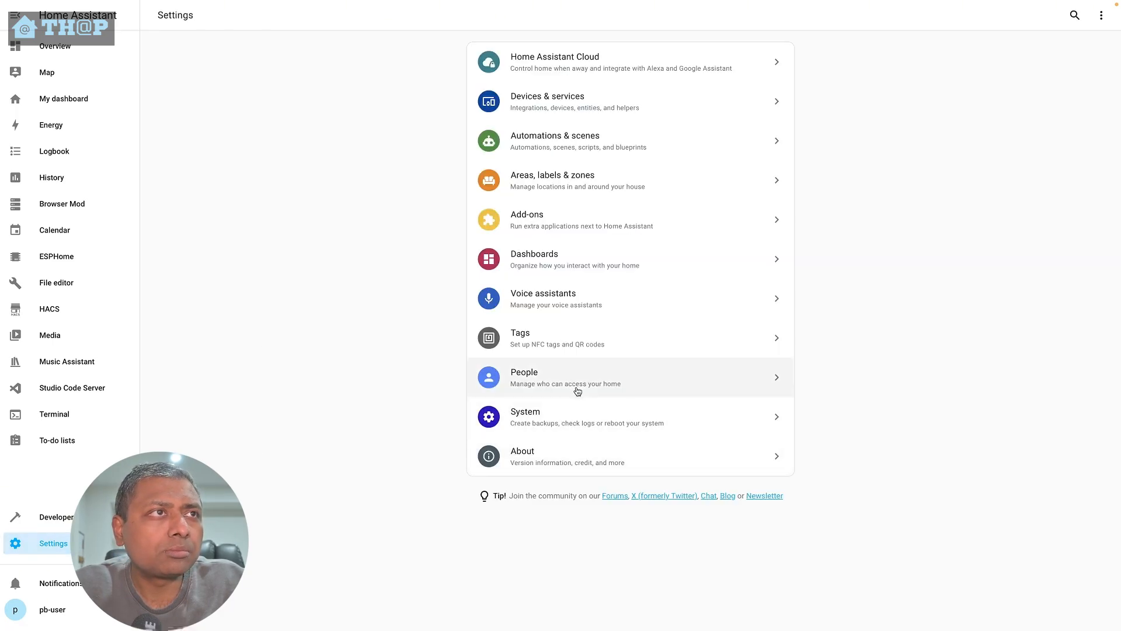
{"action": "left_click", "coordinate": [575, 296]}
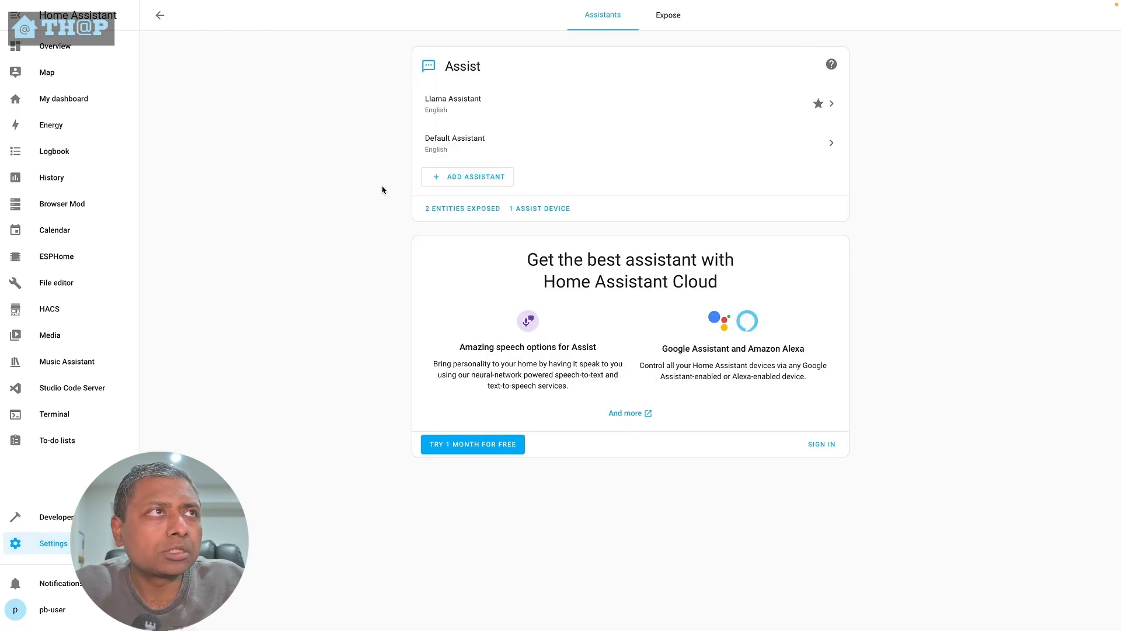
{"action": "left_click", "coordinate": [435, 147]}
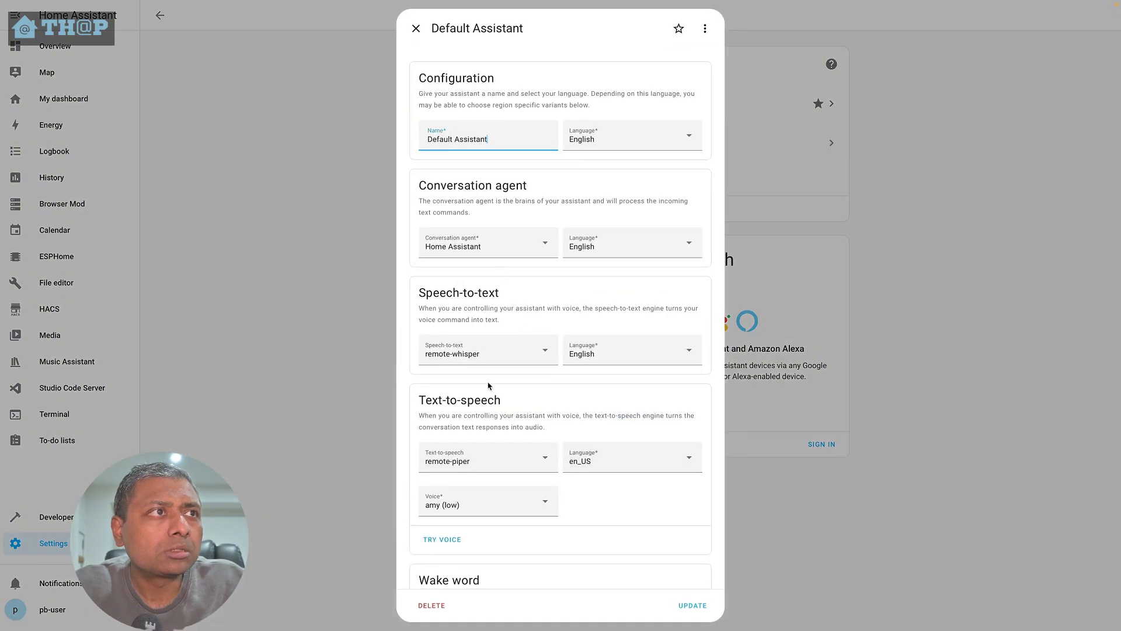
{"action": "left_click", "coordinate": [499, 363]}
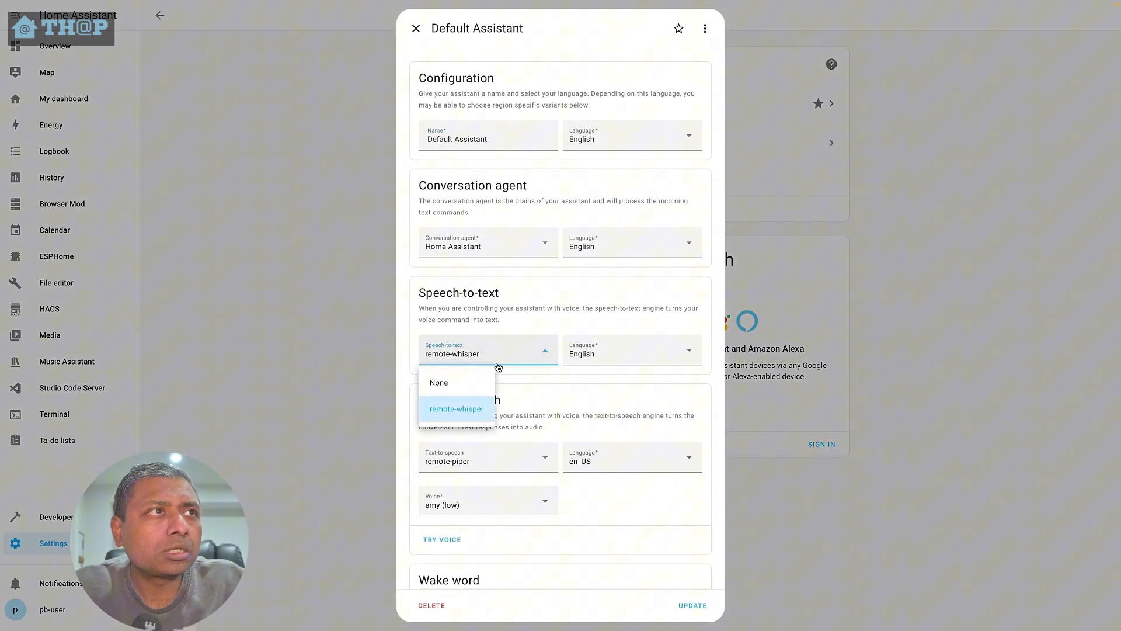
{"action": "left_click", "coordinate": [459, 408]}
{"action": "left_click", "coordinate": [513, 465]}
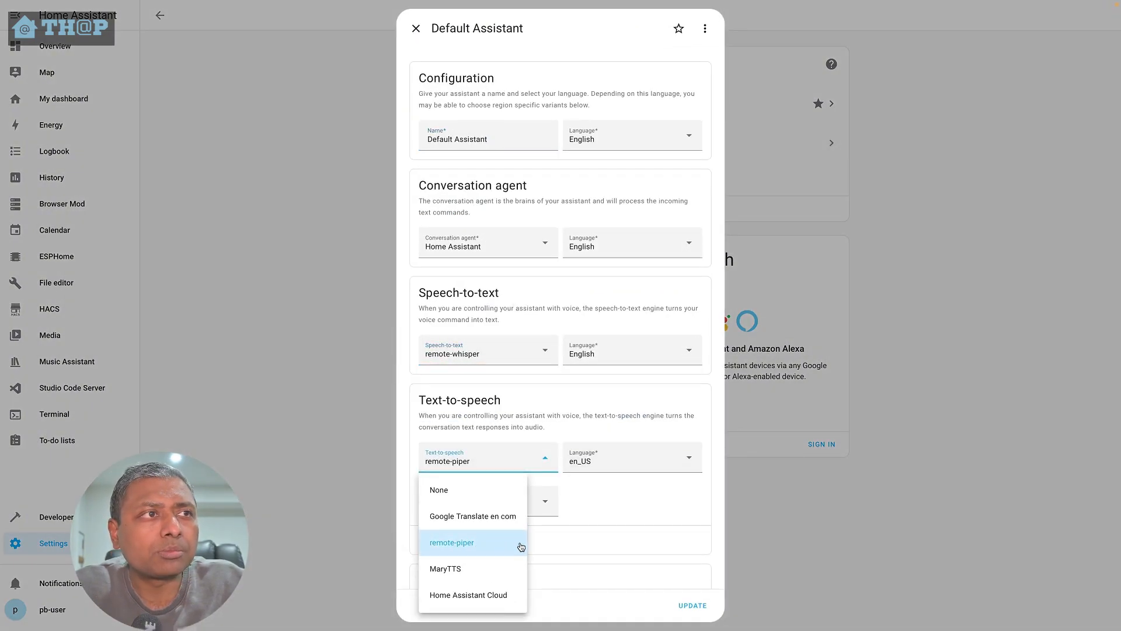
{"action": "left_click", "coordinate": [619, 518]}
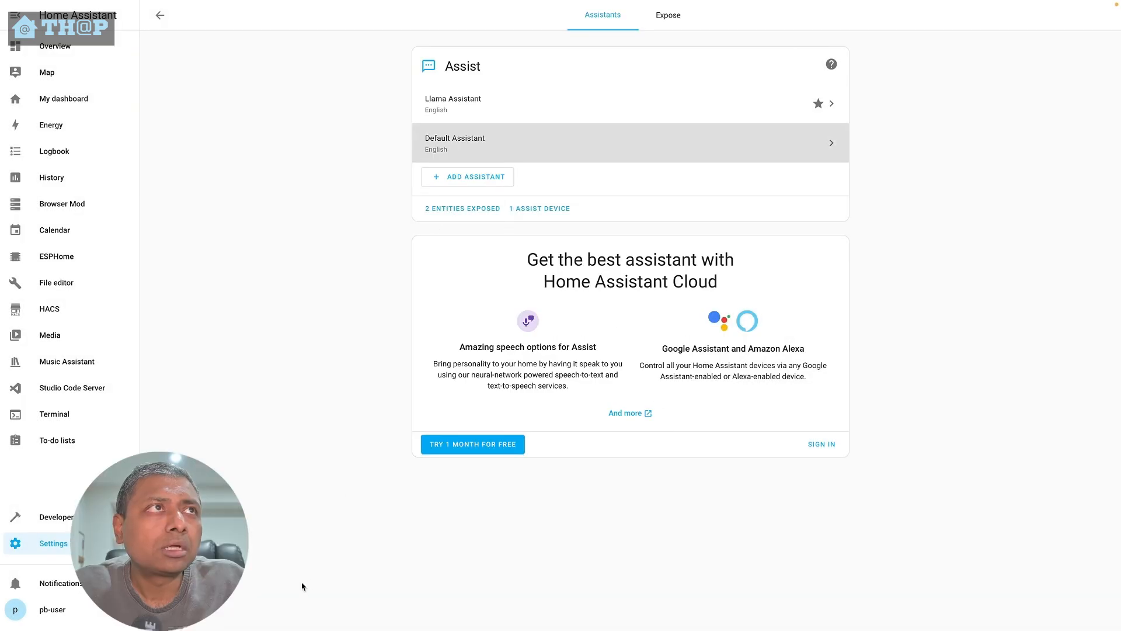
- Open the Wyoming Protocol's Assist Microphone device and inspect its assistant choices without changing them
{"action": "left_click", "coordinate": [88, 543]}
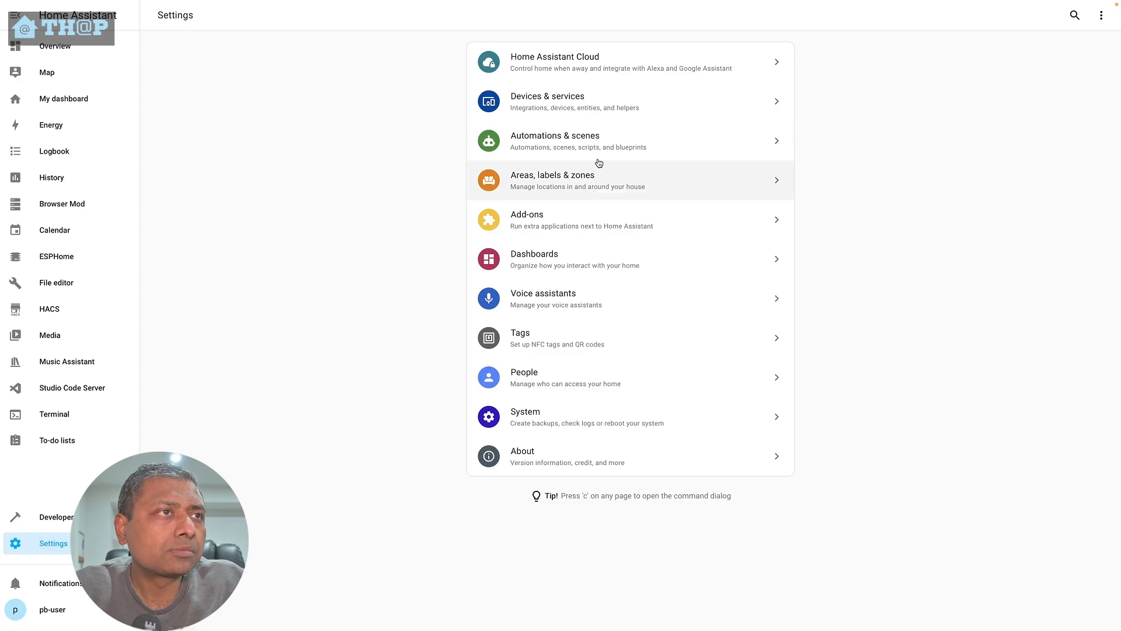
{"action": "left_click", "coordinate": [595, 107]}
{"action": "scroll", "coordinate": [771, 510], "scroll_direction": "down", "scroll_amount": 1}
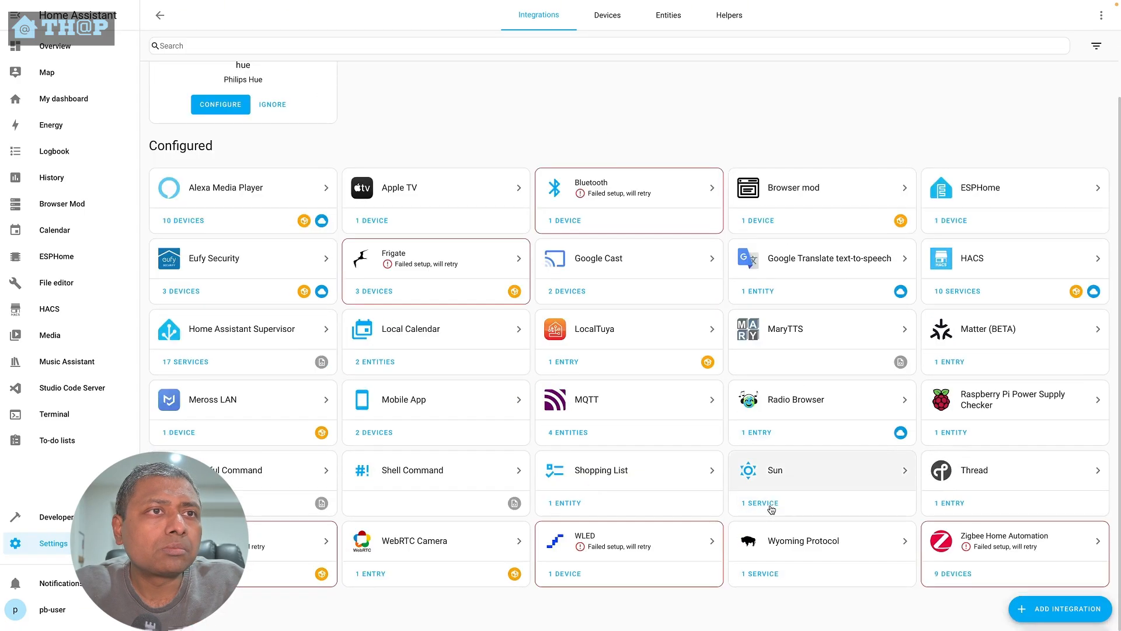
{"action": "left_click", "coordinate": [762, 573]}
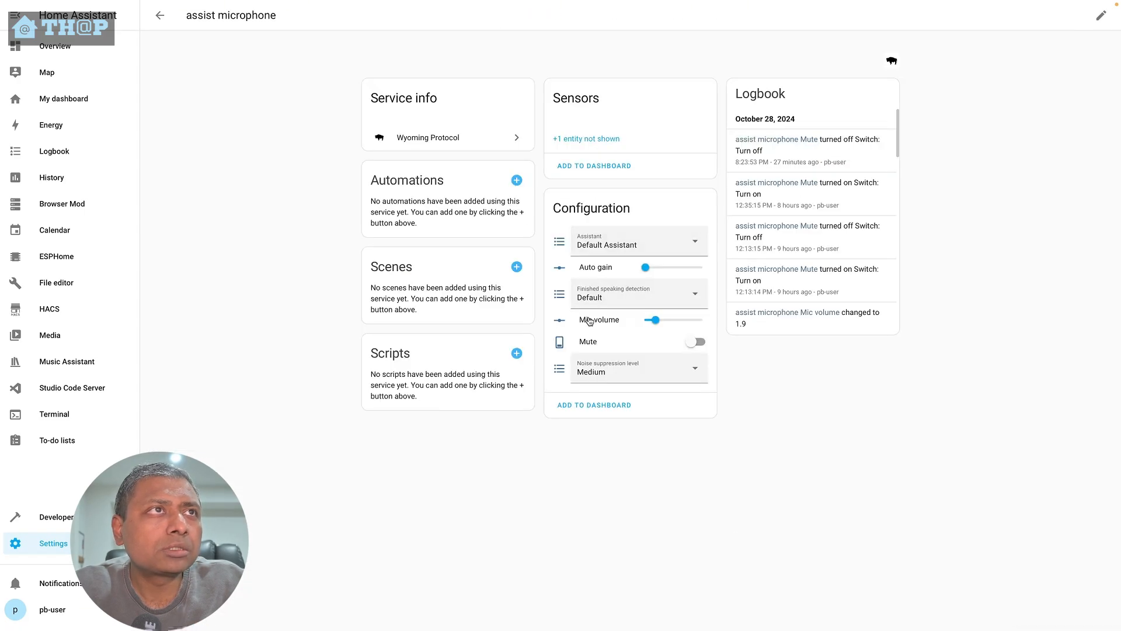
{"action": "left_click", "coordinate": [621, 246]}
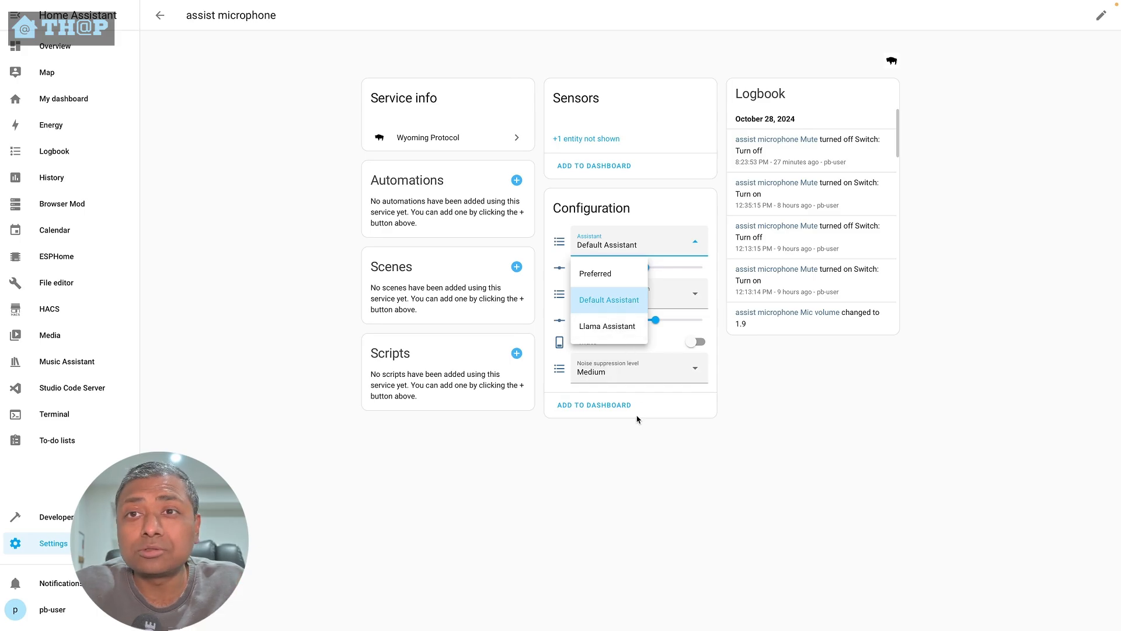
{"action": "left_click", "coordinate": [655, 468]}
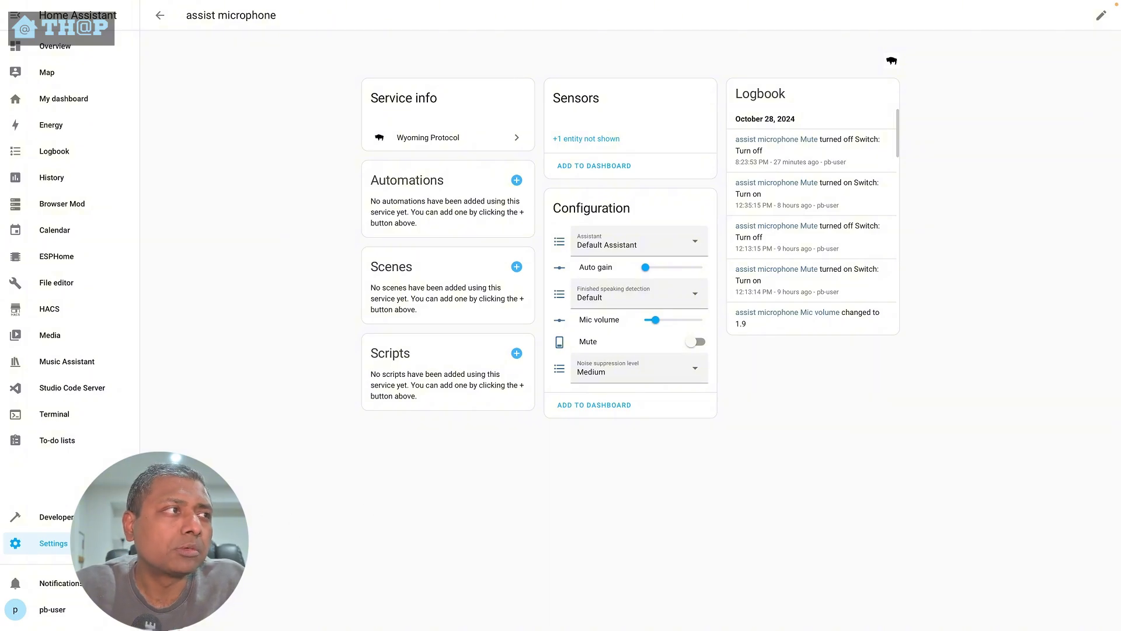
- Set the Default Assistant's wake word to ok nabu and save the assistant
{"action": "left_click", "coordinate": [53, 543]}
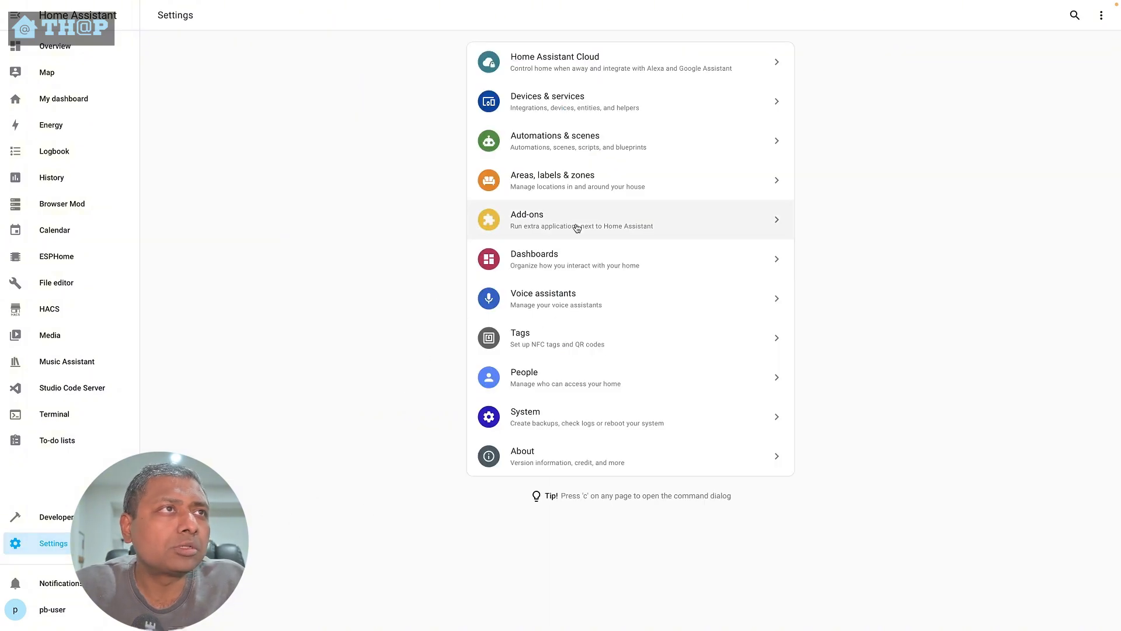
{"action": "left_click", "coordinate": [565, 316]}
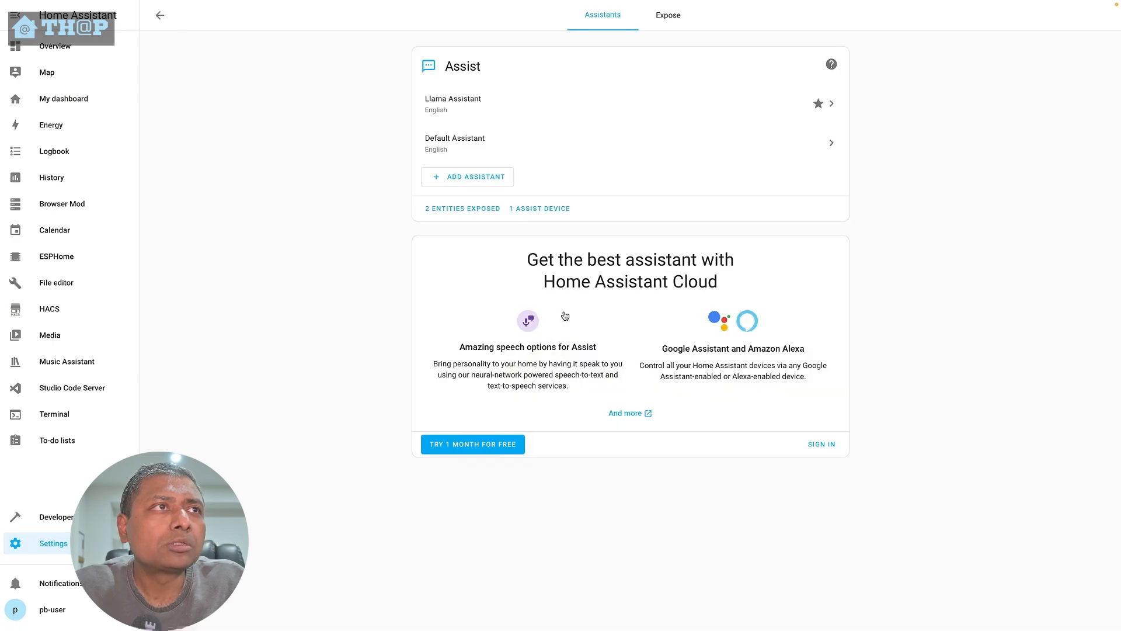
{"action": "left_click", "coordinate": [453, 151]}
{"action": "scroll", "coordinate": [643, 514], "scroll_direction": "down", "scroll_amount": 2}
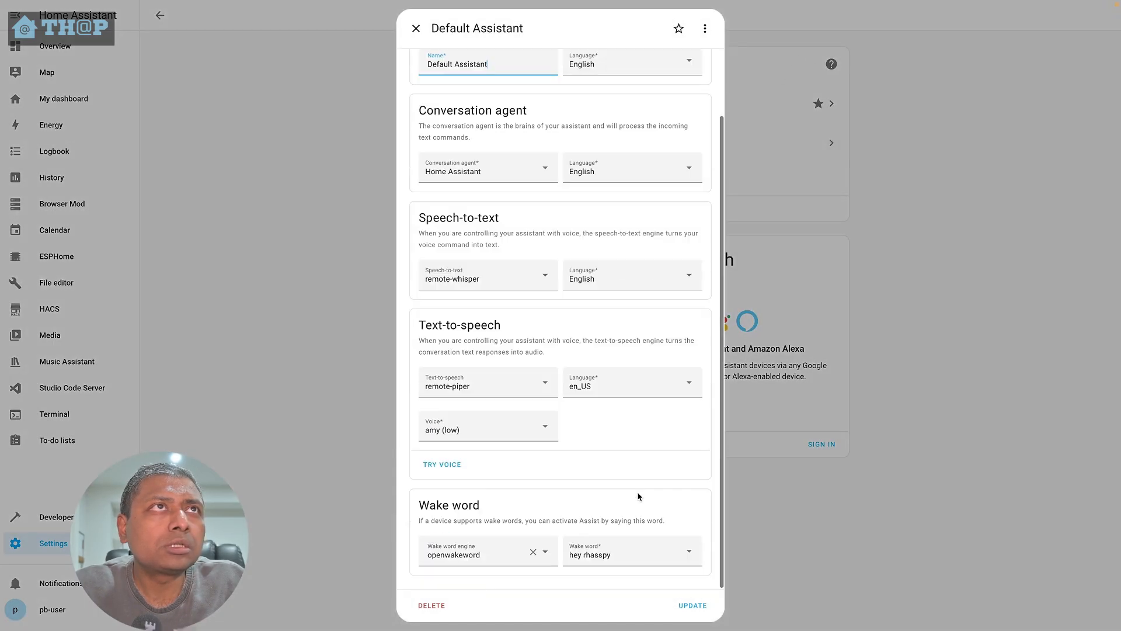
{"action": "left_click", "coordinate": [656, 562]}
{"action": "left_click", "coordinate": [616, 516]}
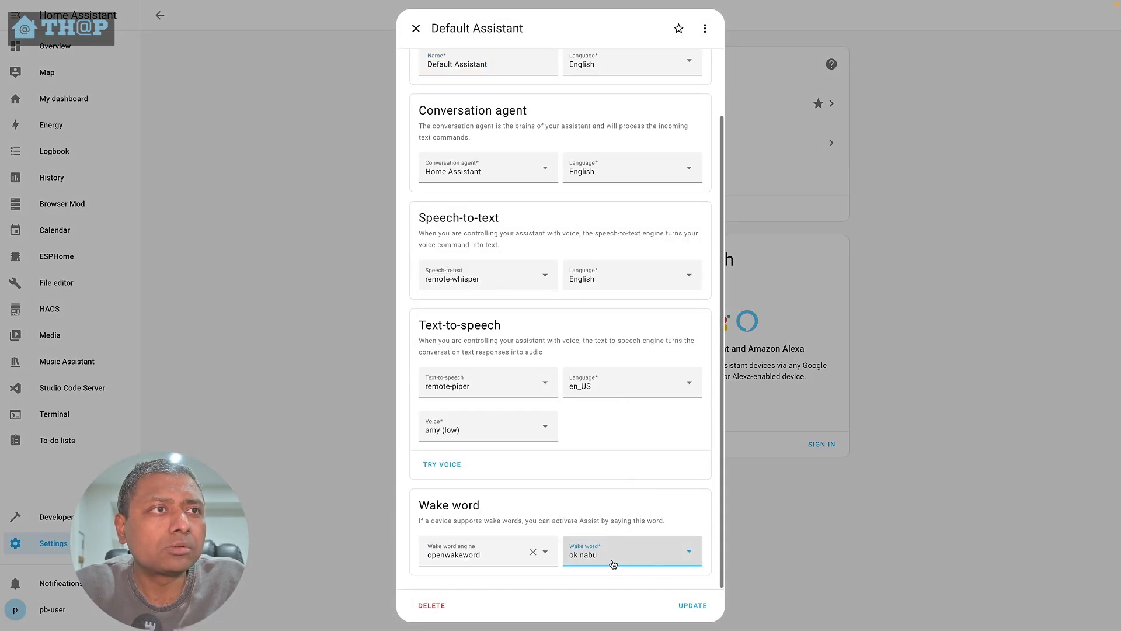
{"action": "left_click", "coordinate": [695, 608]}
- Open the Default Assistant's debug view and examine the latest pipeline run stages and its raw output
{"action": "left_click", "coordinate": [507, 146]}
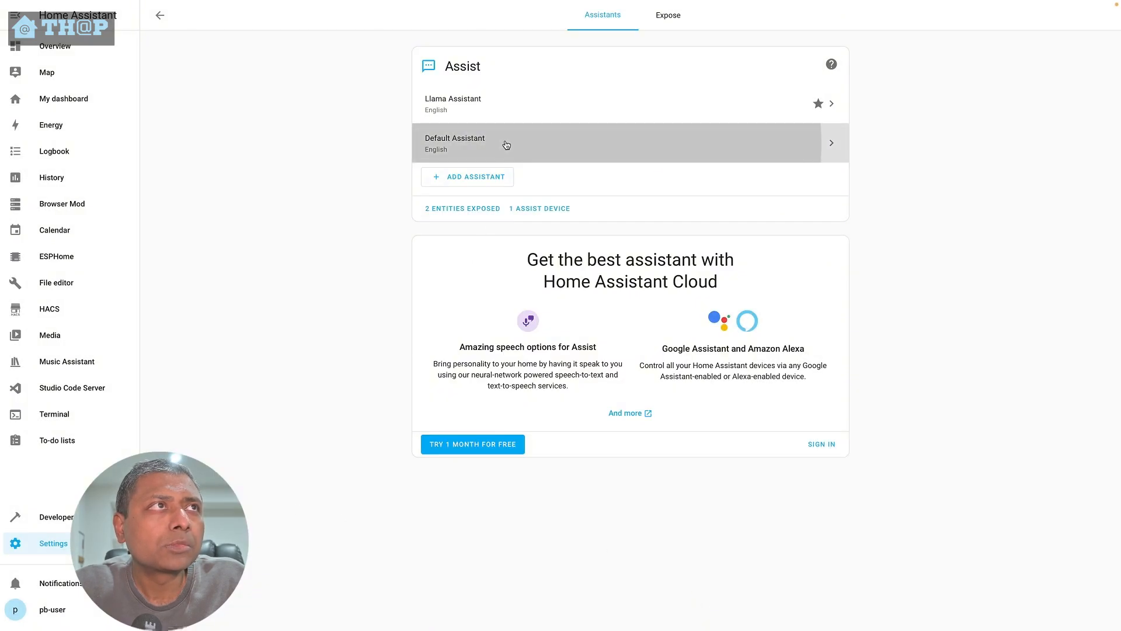
{"action": "left_click", "coordinate": [705, 28]}
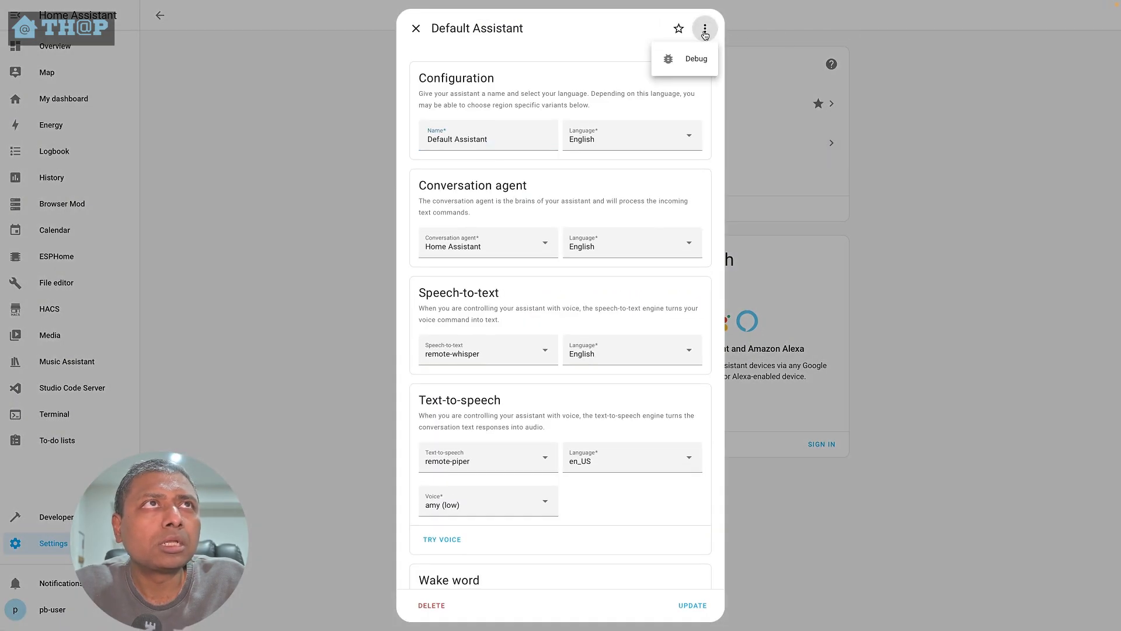
{"action": "left_click", "coordinate": [703, 72]}
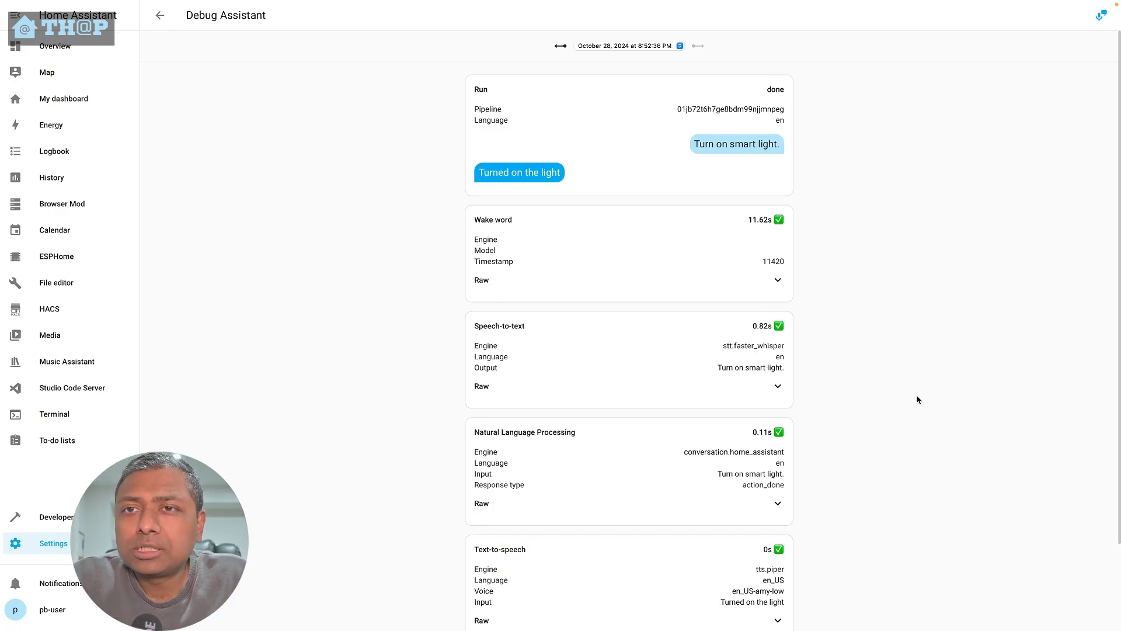
{"action": "scroll", "coordinate": [918, 400], "scroll_direction": "down", "scroll_amount": 2}
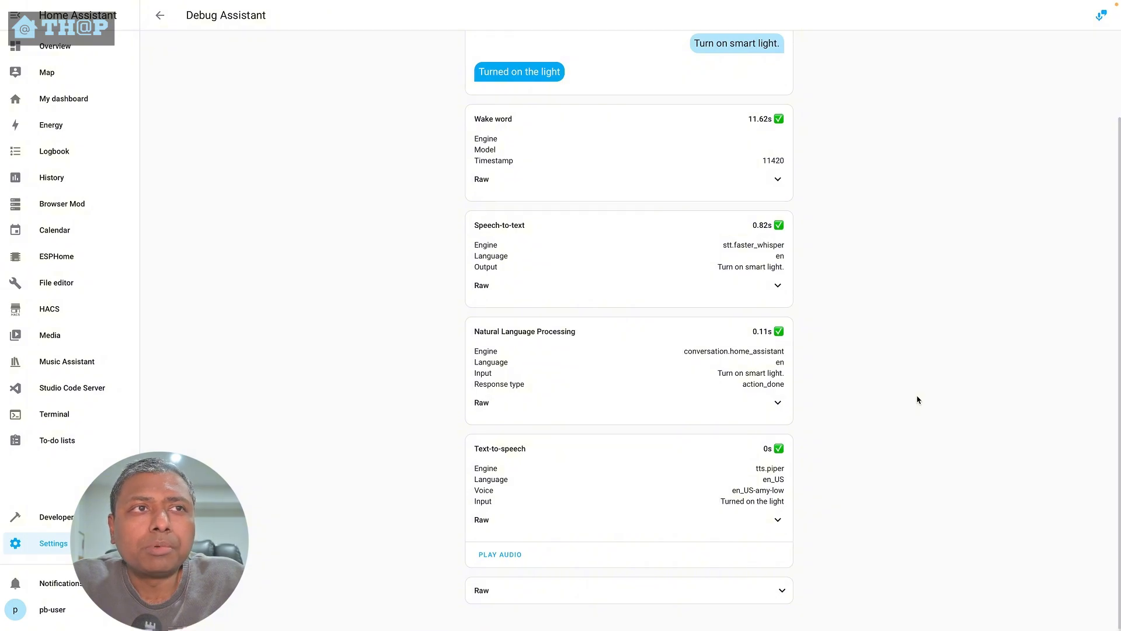
{"action": "scroll", "coordinate": [918, 400], "scroll_direction": "up", "scroll_amount": 1}
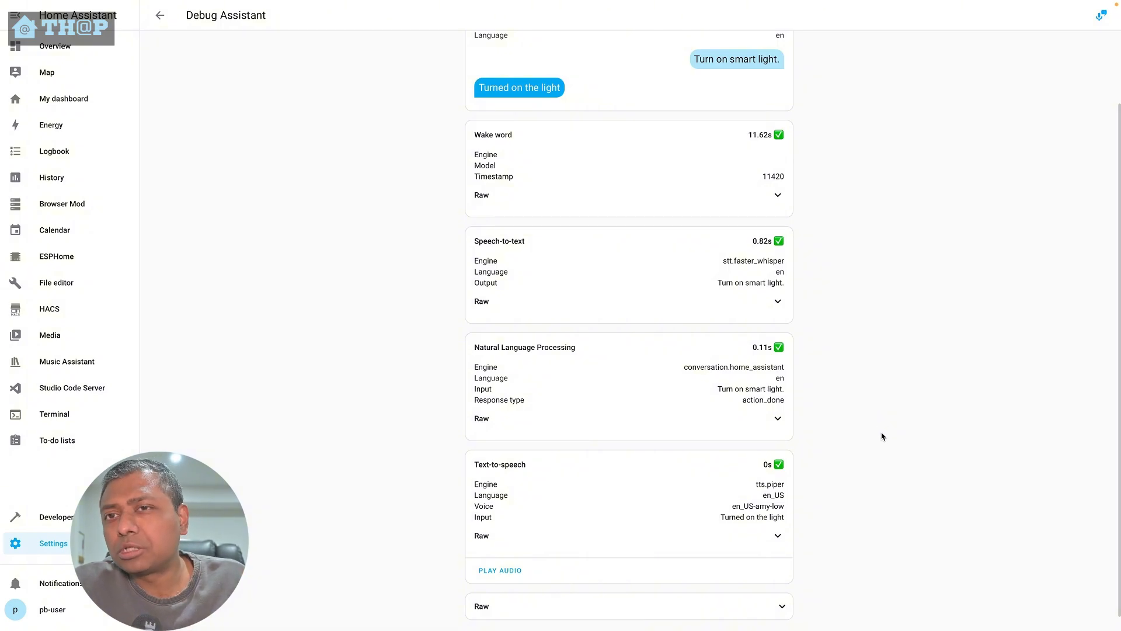
{"action": "scroll", "coordinate": [867, 497], "scroll_direction": "up", "scroll_amount": 2}
{"action": "scroll", "coordinate": [867, 497], "scroll_direction": "down", "scroll_amount": 2}
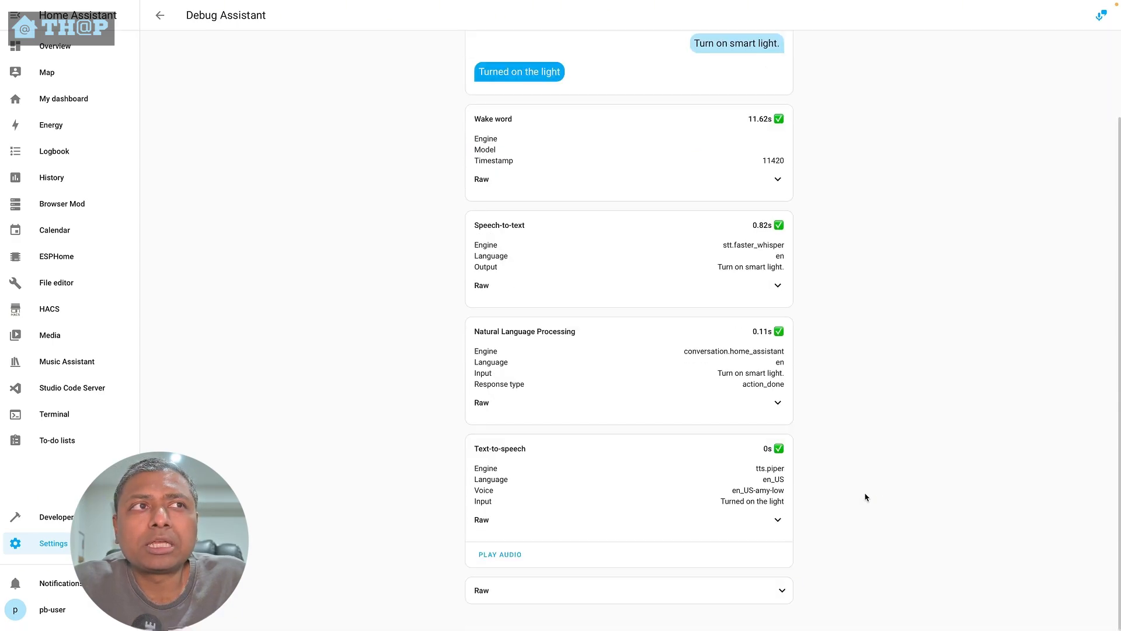
{"action": "scroll", "coordinate": [867, 497], "scroll_direction": "up", "scroll_amount": 2}
{"action": "scroll", "coordinate": [867, 497], "scroll_direction": "down", "scroll_amount": 2}
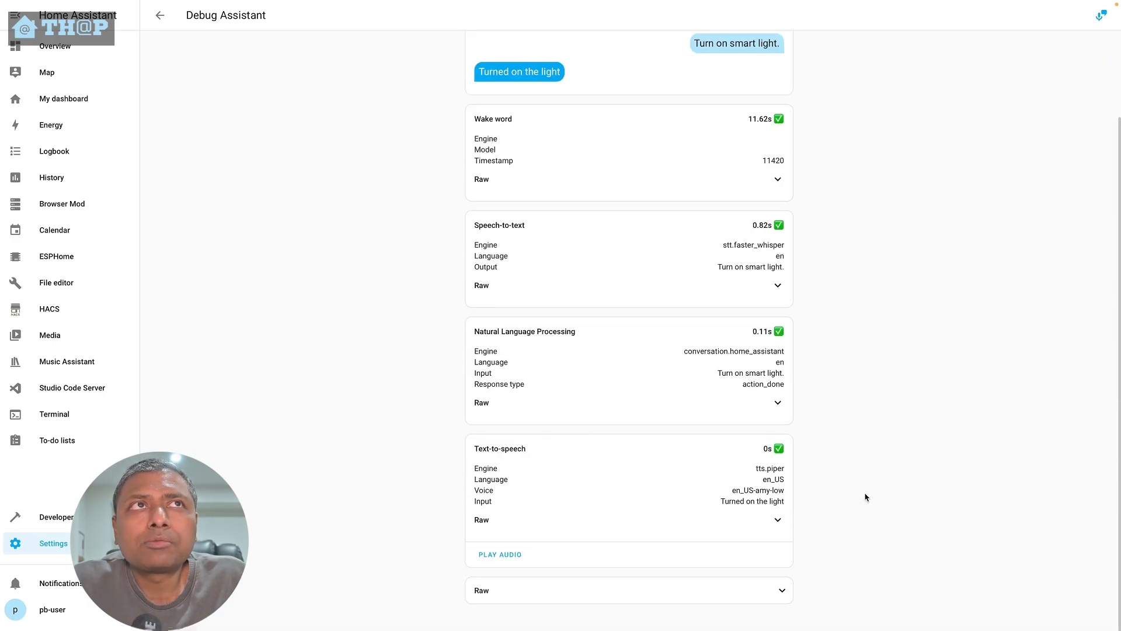
{"action": "left_click", "coordinate": [789, 594]}
{"action": "scroll", "coordinate": [889, 556], "scroll_direction": "down", "scroll_amount": 12}
{"action": "scroll", "coordinate": [888, 555], "scroll_direction": "down", "scroll_amount": 15}
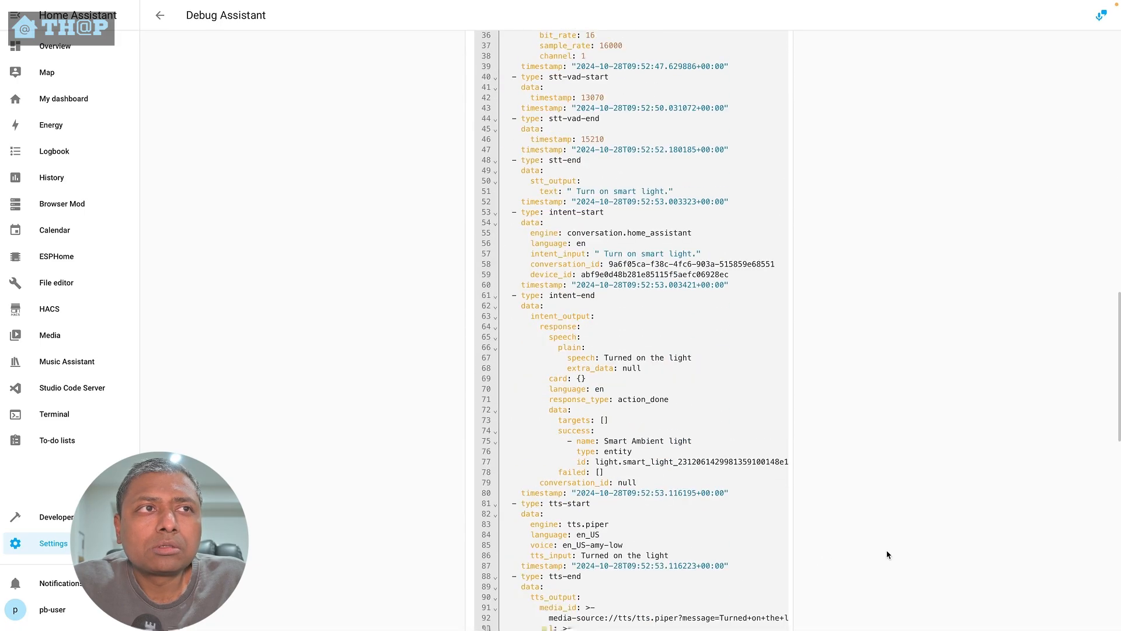
{"action": "scroll", "coordinate": [888, 555], "scroll_direction": "up", "scroll_amount": 15}
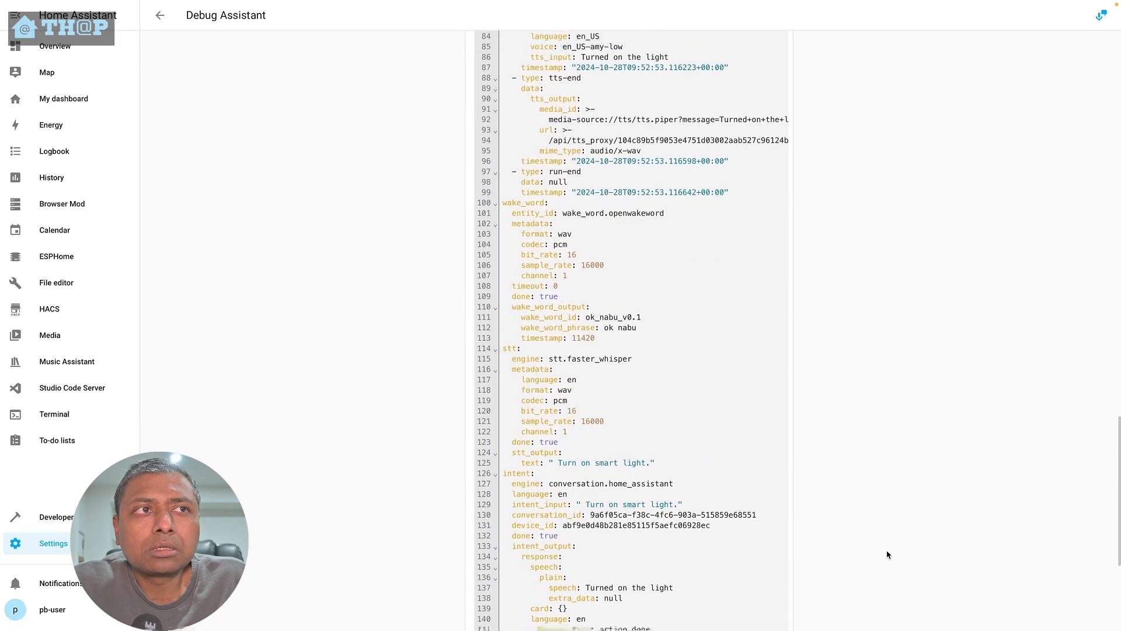
{"action": "scroll", "coordinate": [888, 553], "scroll_direction": "up", "scroll_amount": 10}
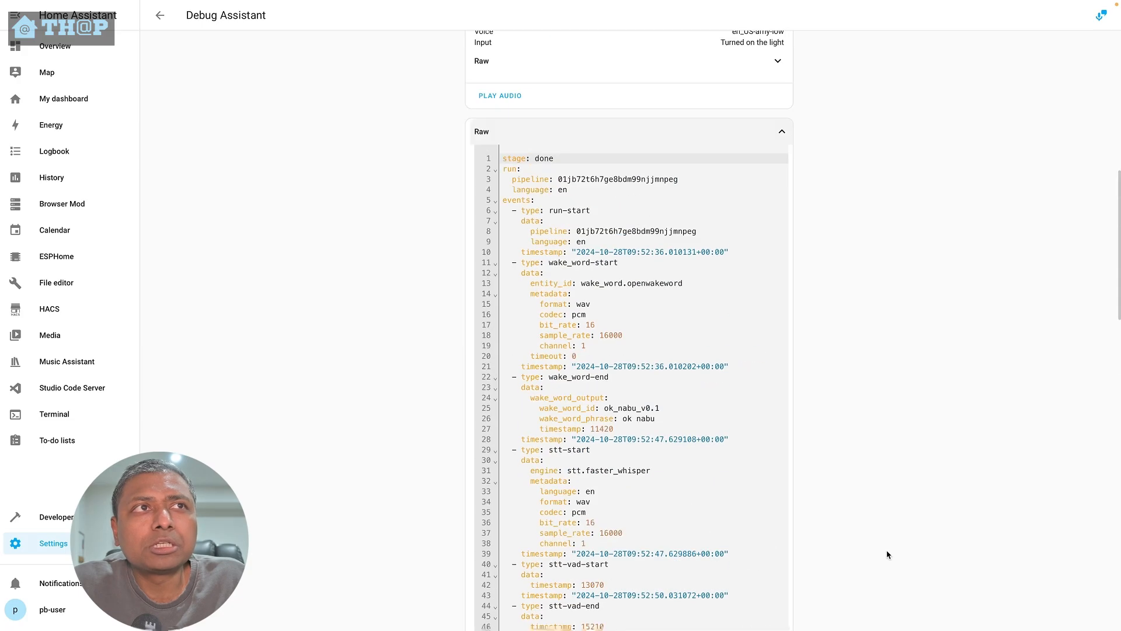
{"action": "scroll", "coordinate": [887, 552], "scroll_direction": "up", "scroll_amount": 3}
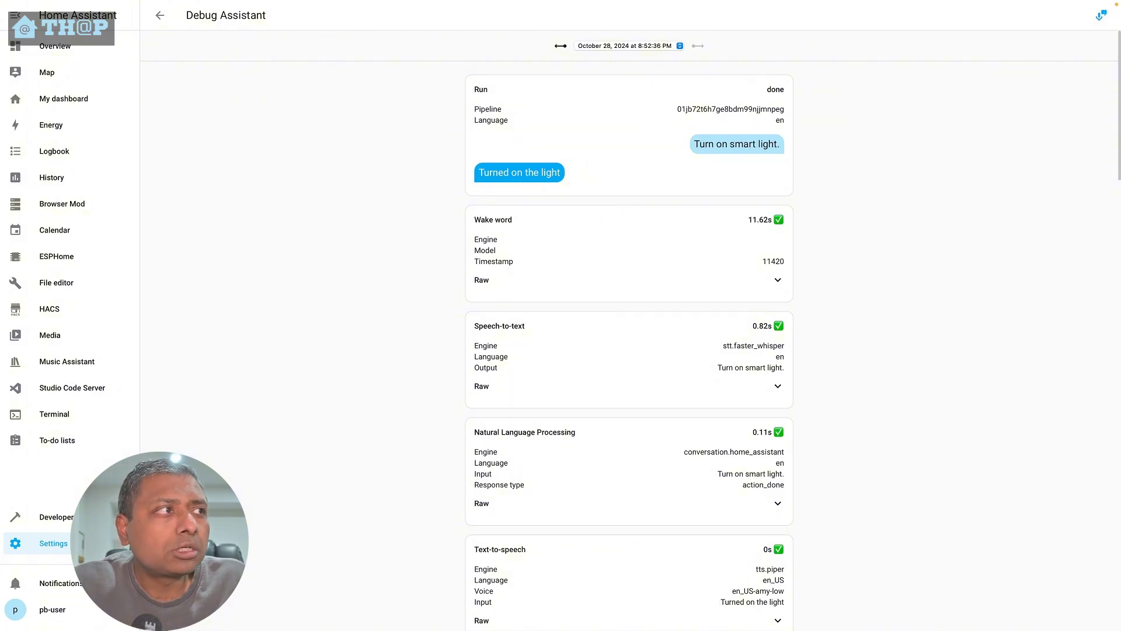
- Open the developer tools' Actions page and review the Text-to-speech Speak action's YAML
{"action": "left_click", "coordinate": [46, 517]}
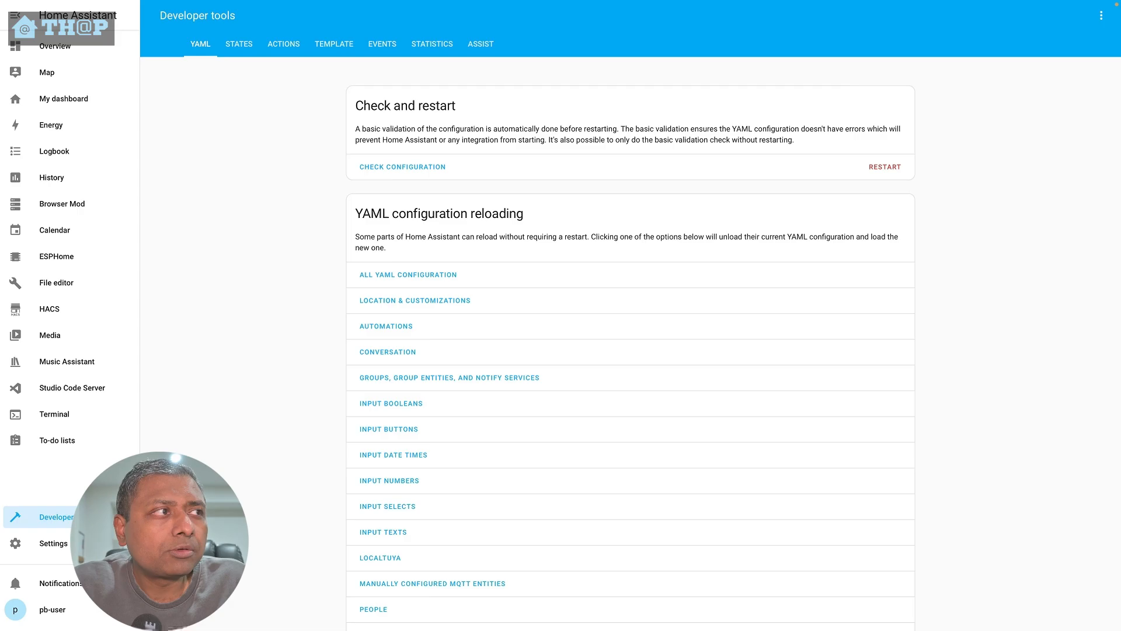
{"action": "left_click", "coordinate": [296, 49]}
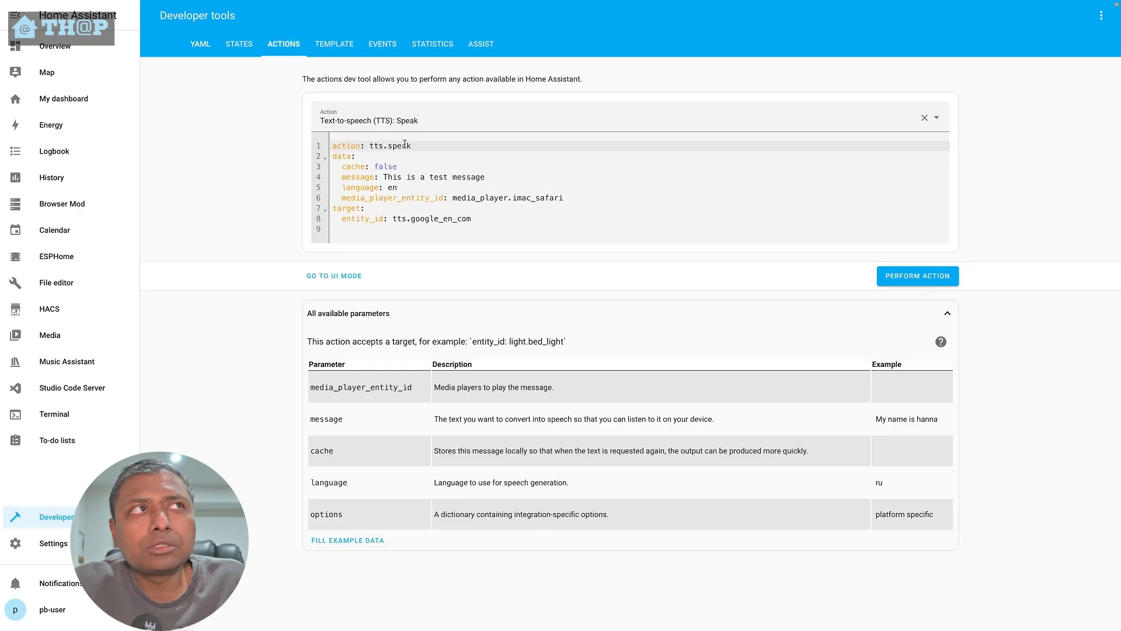
{"action": "left_click", "coordinate": [460, 200]}
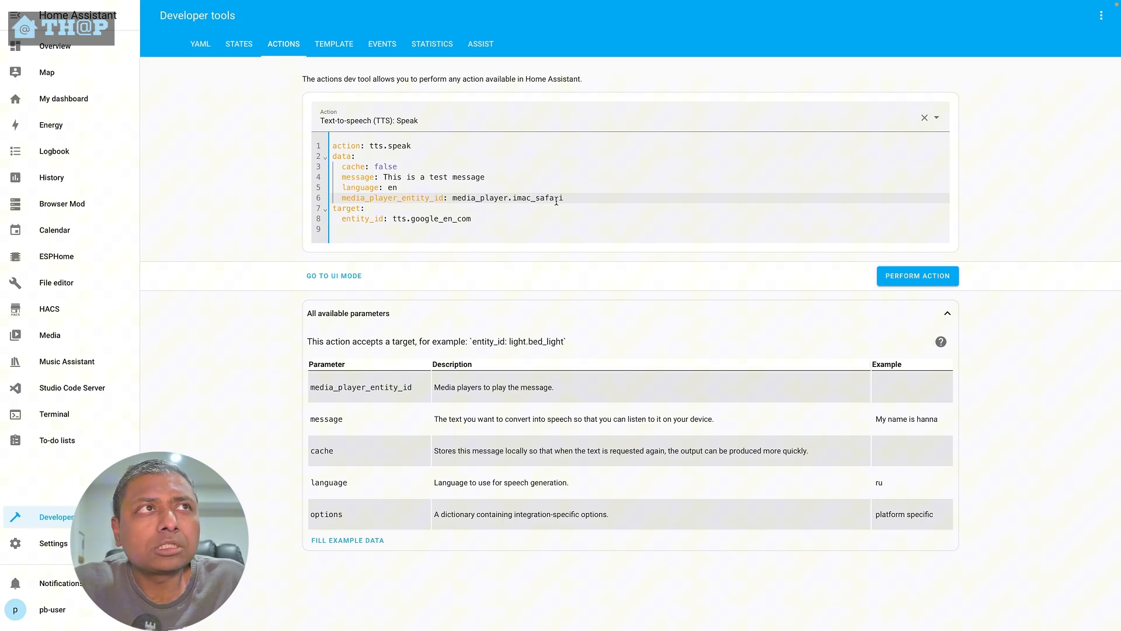
{"action": "double_click", "coordinate": [514, 199]}
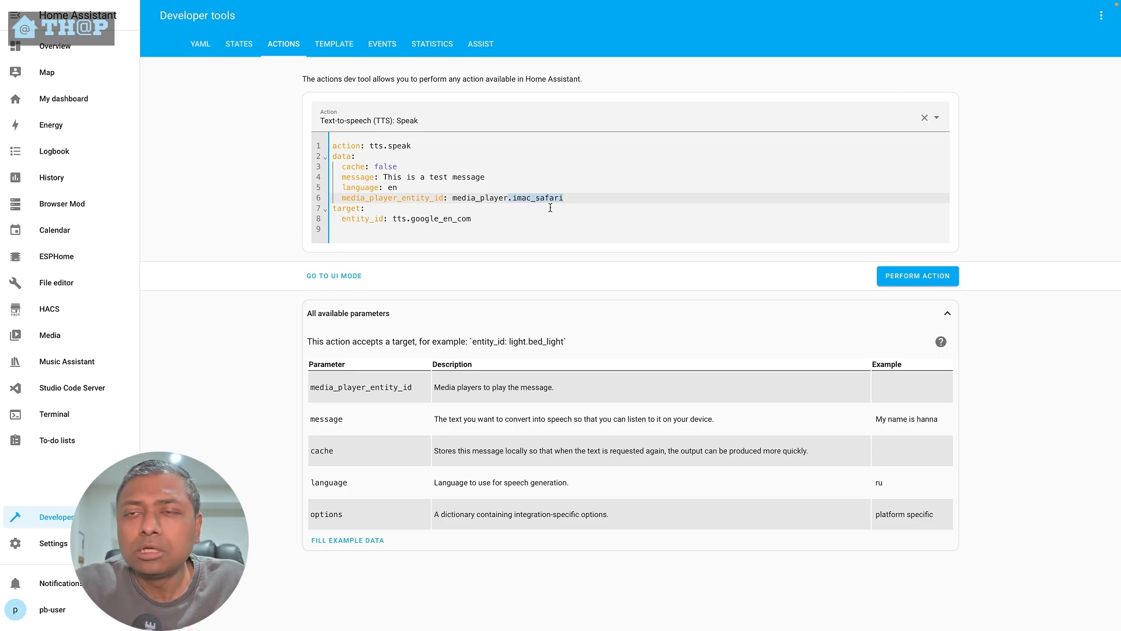
{"action": "left_click", "coordinate": [532, 220]}
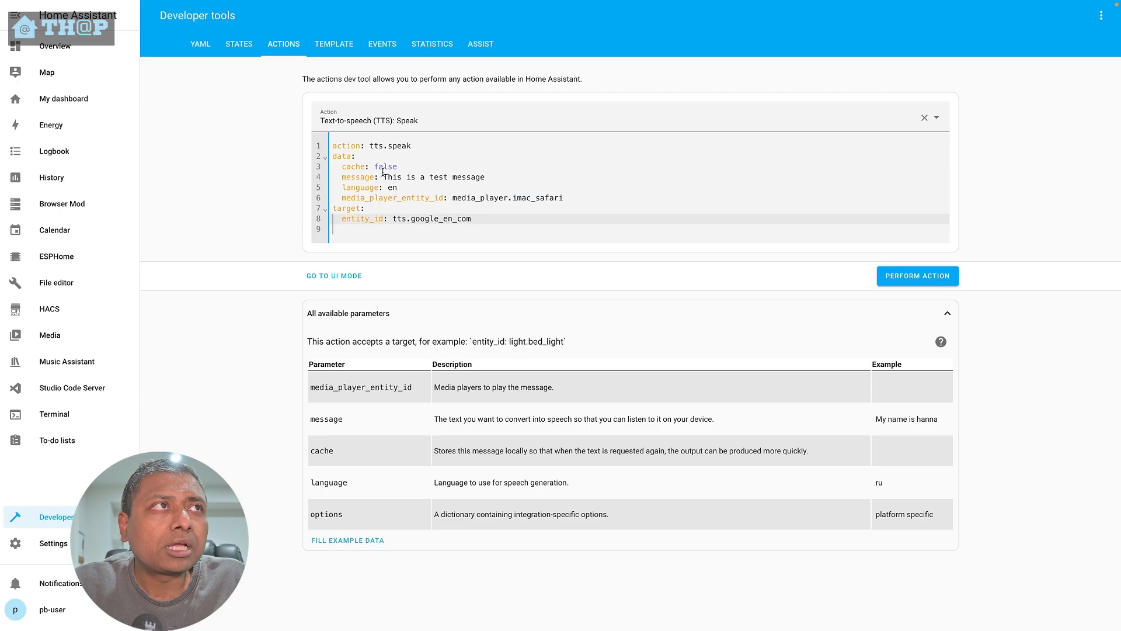
{"action": "left_click_drag", "start_coordinate": [332, 146], "coordinate": [488, 225]}
{"action": "left_click", "coordinate": [477, 233]}
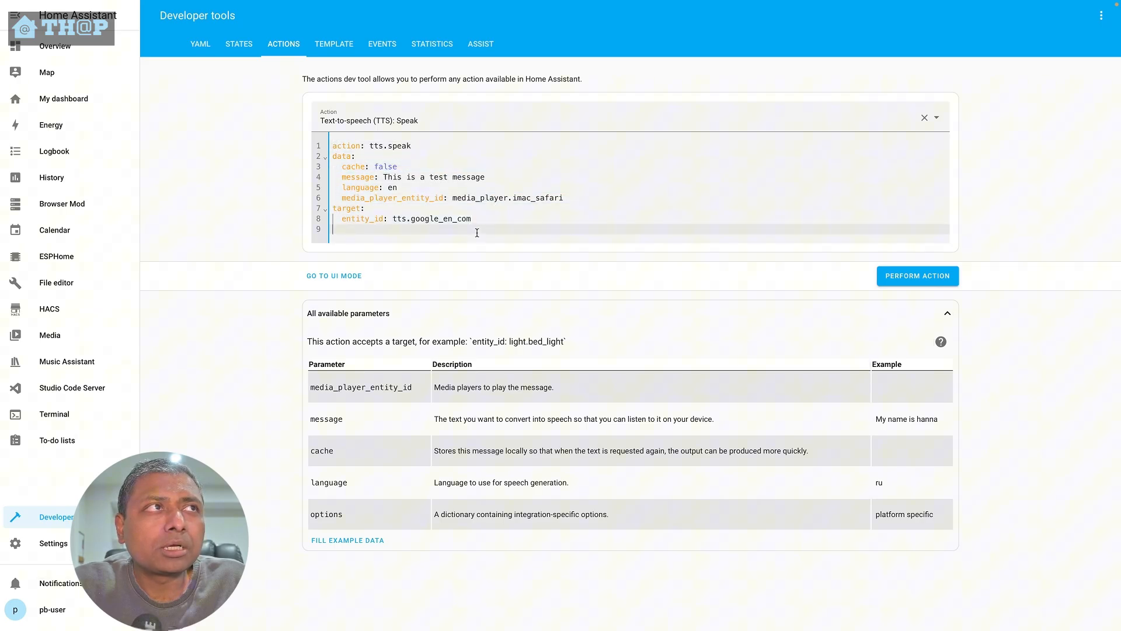
- Set the action's language to en_US in the YAML
{"action": "left_click", "coordinate": [406, 189]}
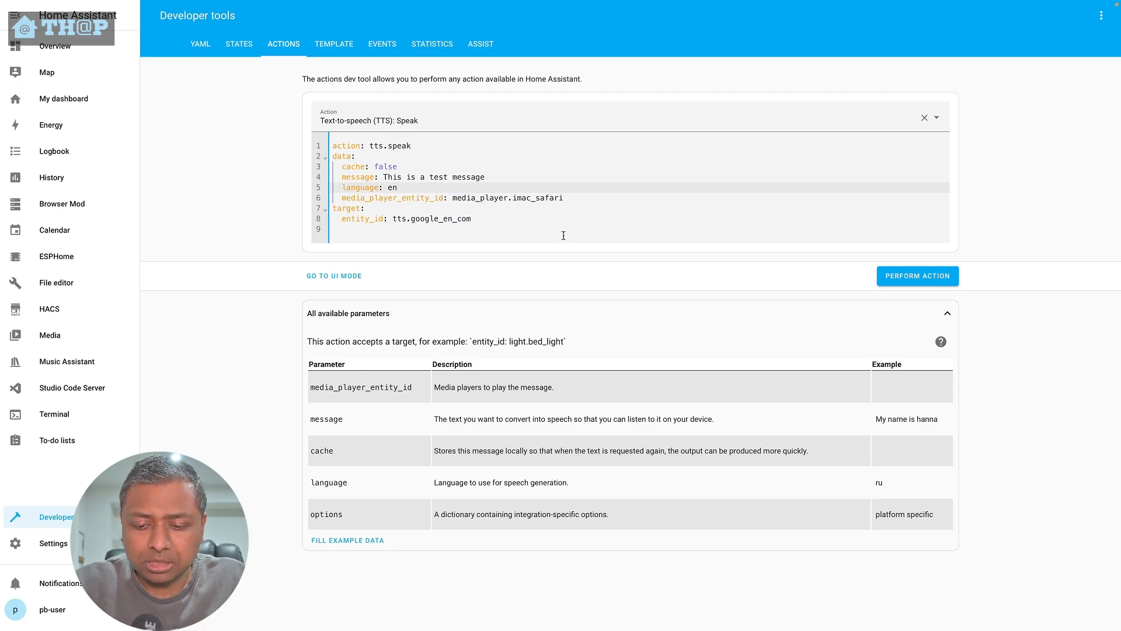
{"action": "type", "text": "-US"}
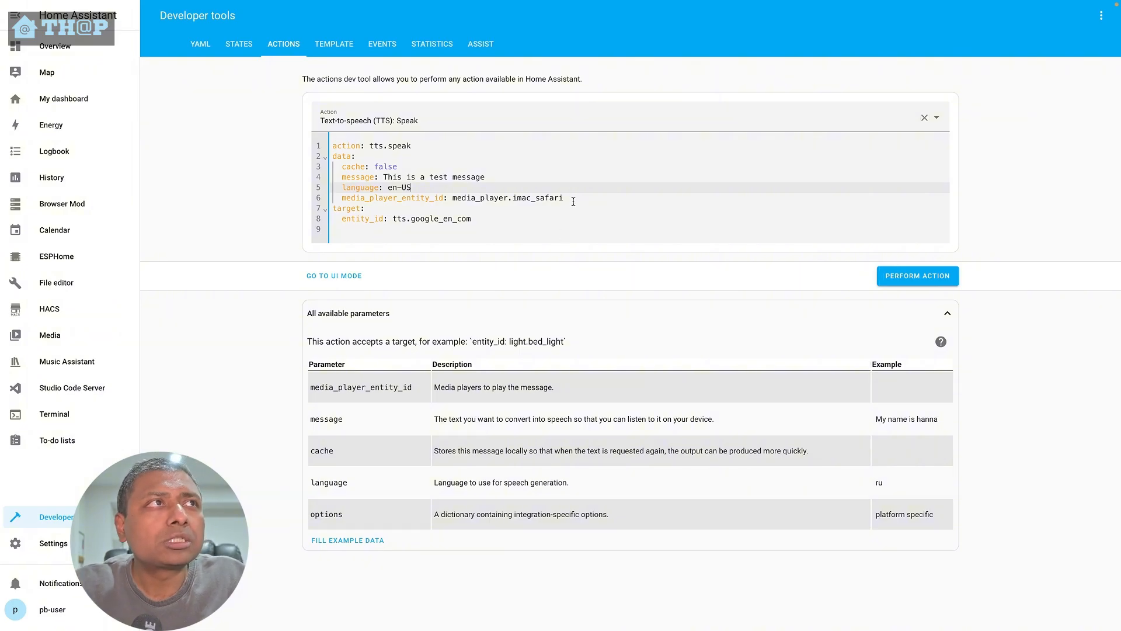
{"action": "key", "text": "BackSpace"}
{"action": "key", "text": "BackSpace"}
{"action": "key", "text": "BackSpace"}
{"action": "key", "text": "BackSpace"}
{"action": "type", "text": "n"}
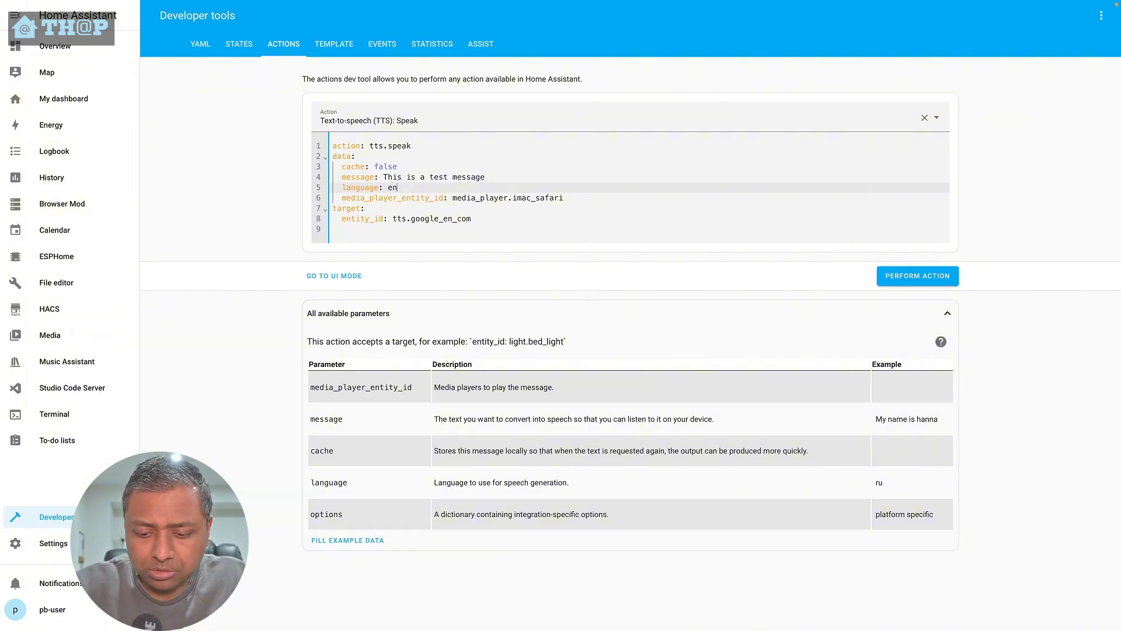
{"action": "type", "text": "_US"}
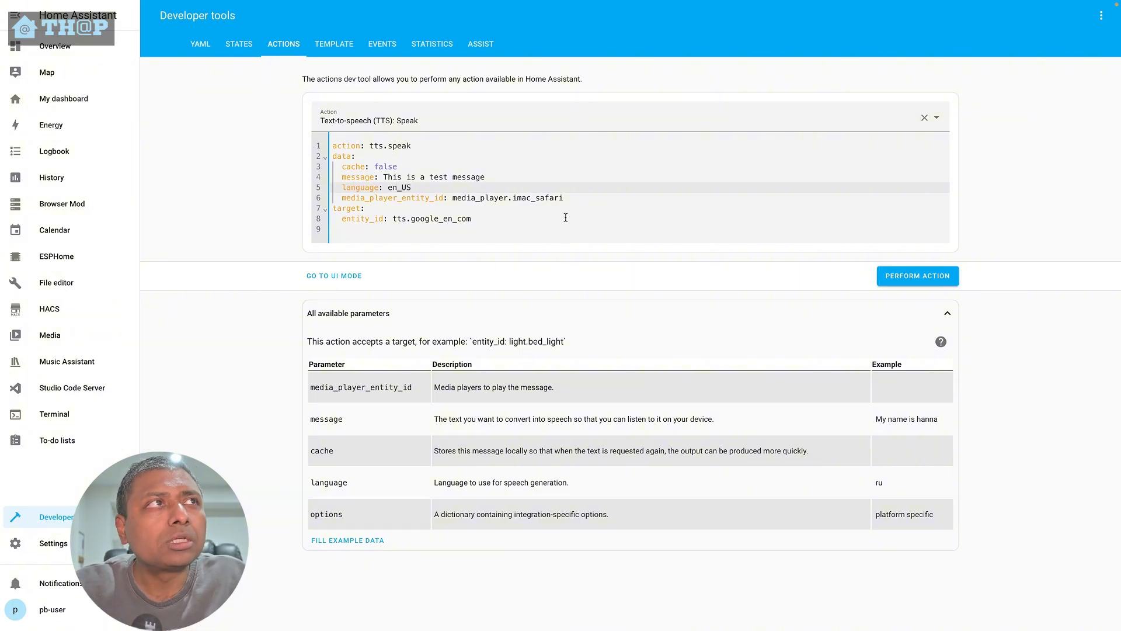
- Change the target entity_id to tts.piper and perform the action
{"action": "left_click_drag", "start_coordinate": [407, 219], "coordinate": [479, 214]}
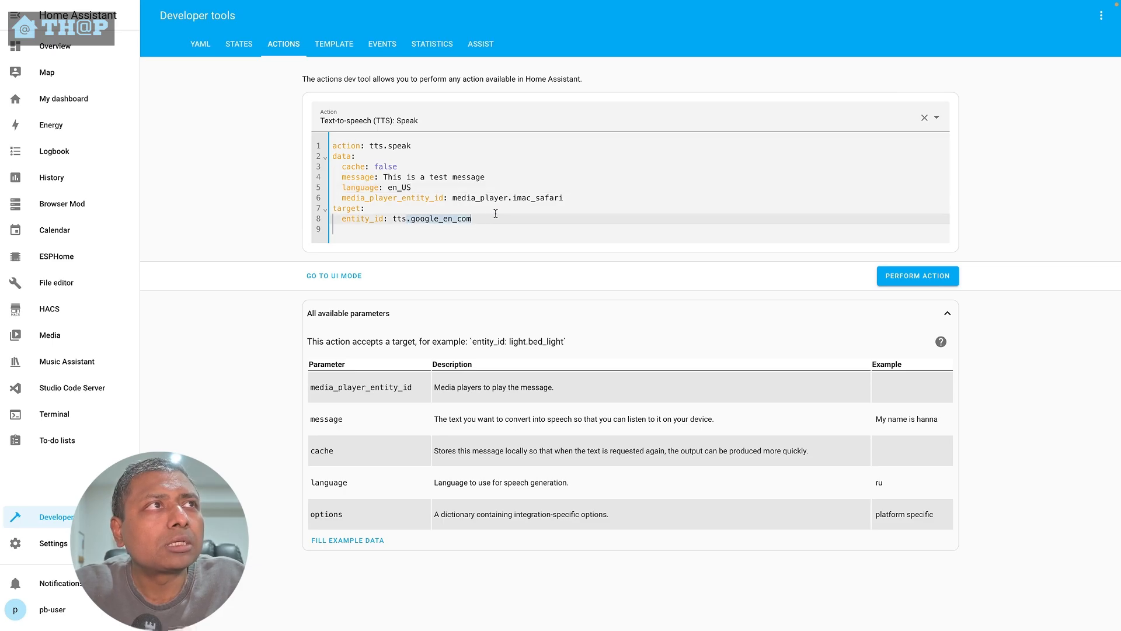
{"action": "type", "text": ".p"}
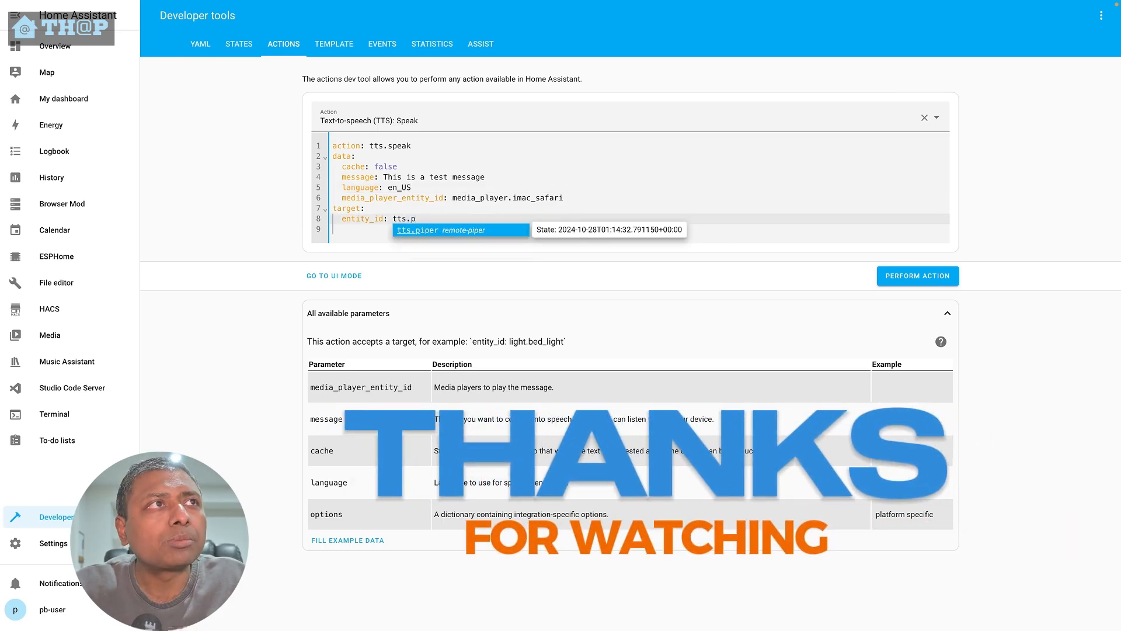
{"action": "left_click", "coordinate": [451, 229]}
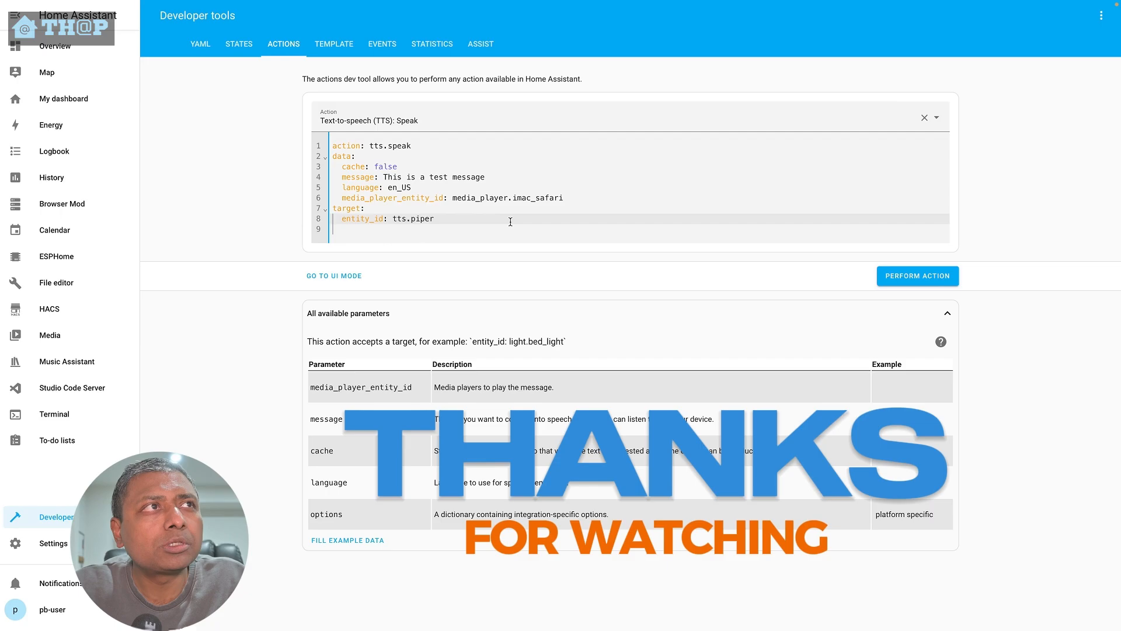
{"action": "left_click", "coordinate": [930, 284]}
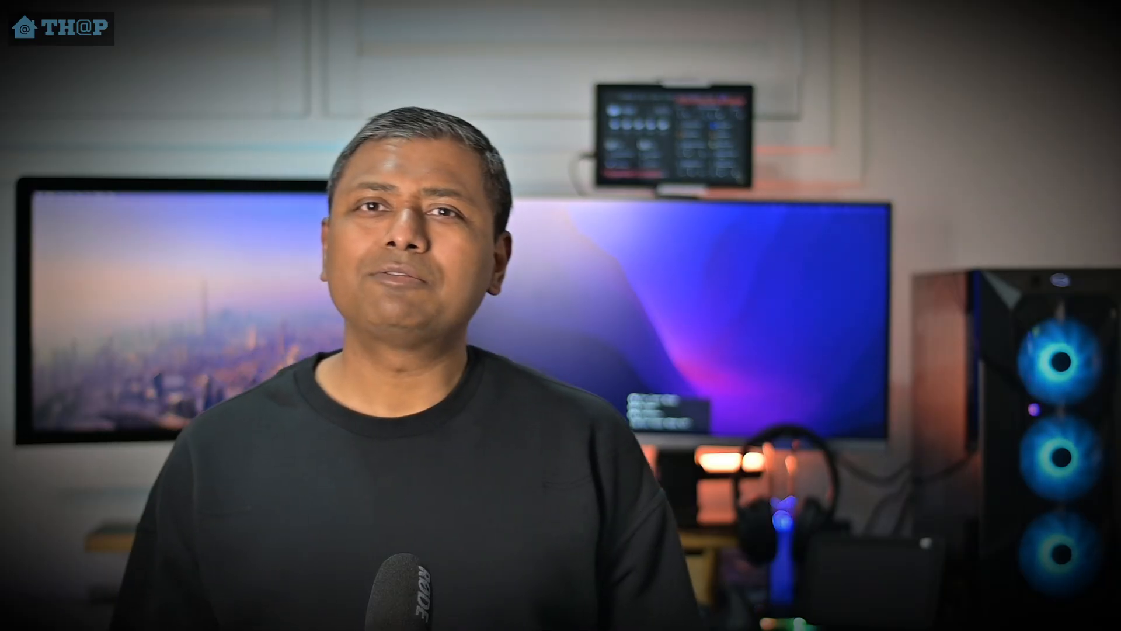